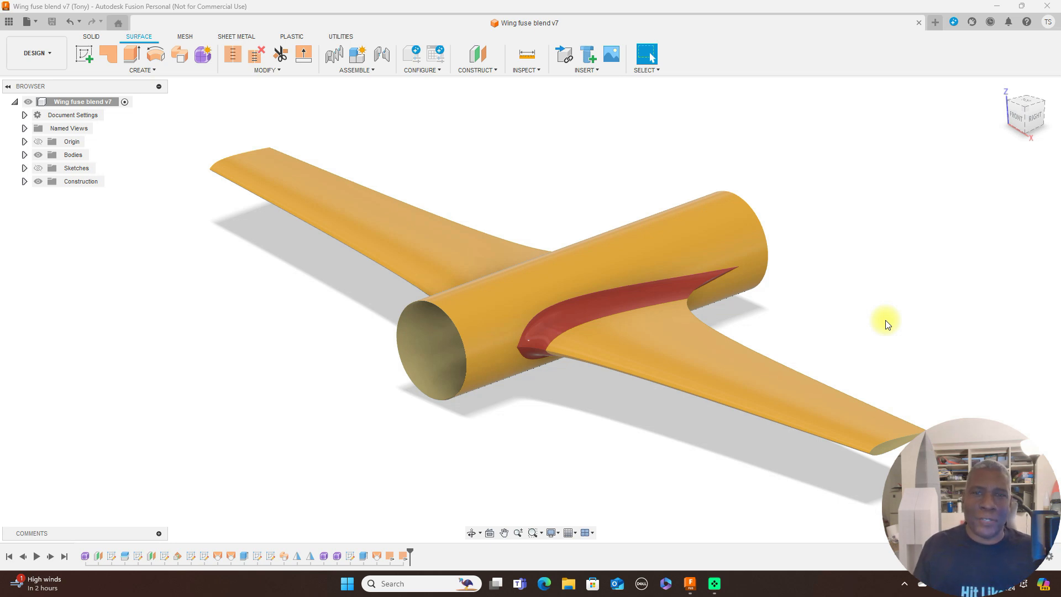
Examine the wing-to-fuselage blend on the finished model from above, from the front and from the side
drag(1027, 124, 1038, 128)
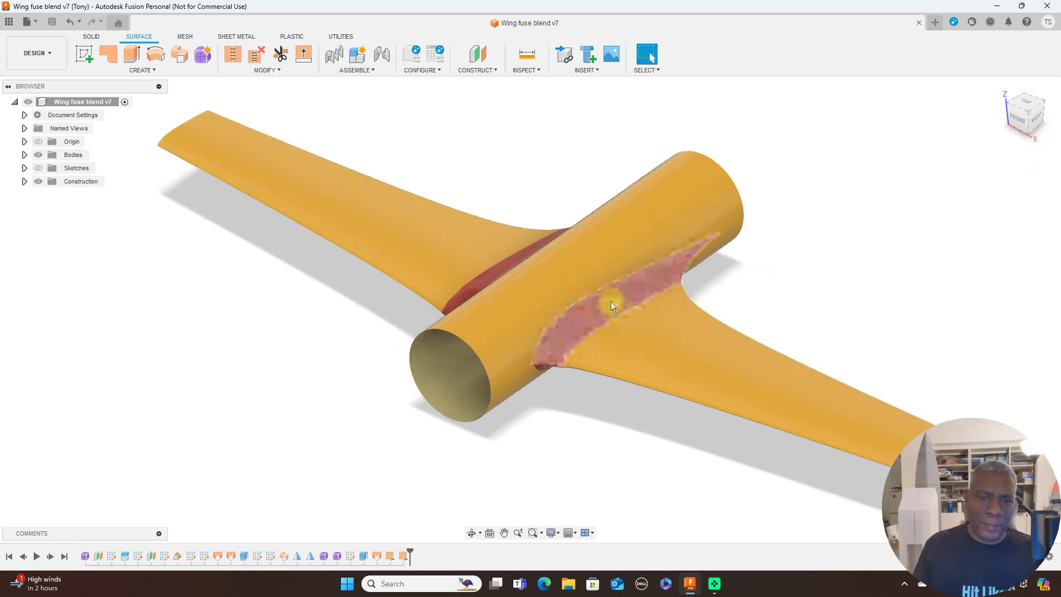
click(1030, 127)
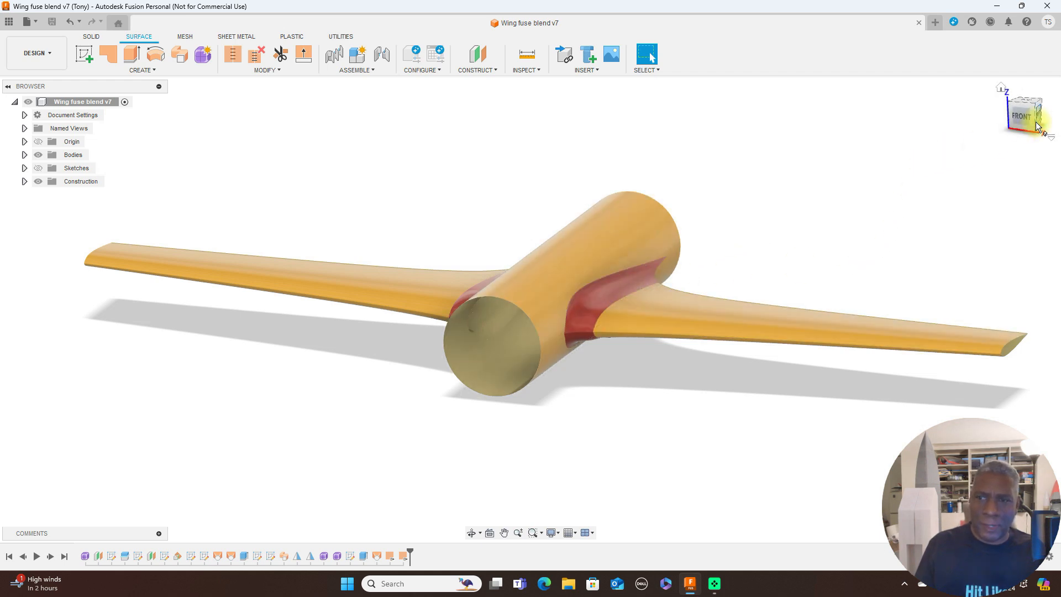
click(1054, 117)
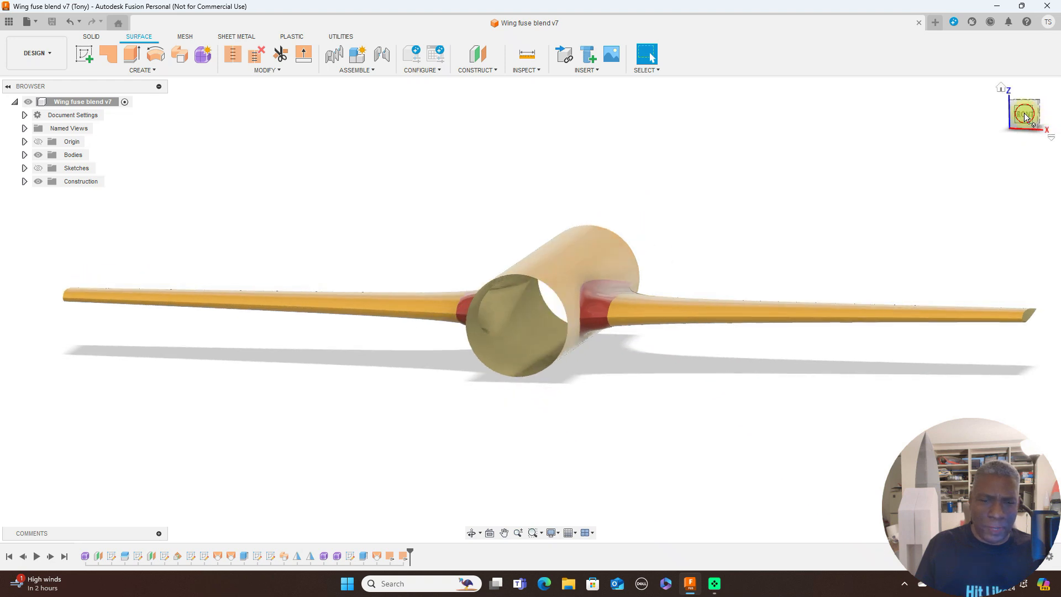
scroll(689, 243, up, 4)
middle_drag(689, 243, 758, 166)
scroll(758, 165, up, 2)
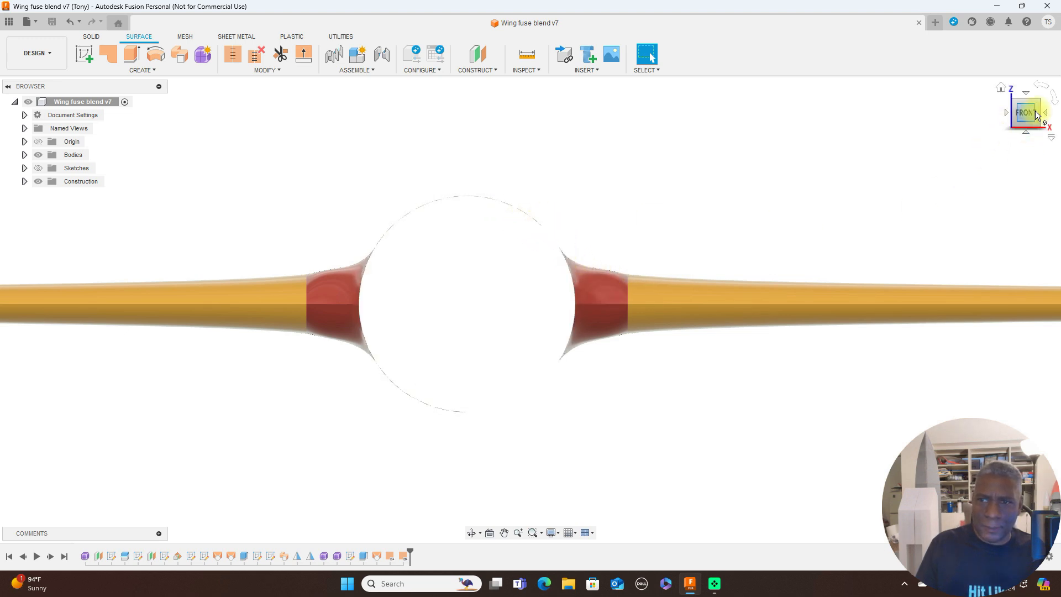
mouse_move(1035, 104)
mouse_down()
mouse_move(939, 129)
mouse_move(876, 173)
mouse_move(985, 147)
mouse_move(1039, 110)
mouse_move(713, 106)
mouse_move(677, 61)
mouse_move(635, 47)
mouse_move(630, 99)
mouse_move(790, 108)
mouse_move(847, 100)
mouse_move(873, 118)
mouse_move(1042, 102)
mouse_up()
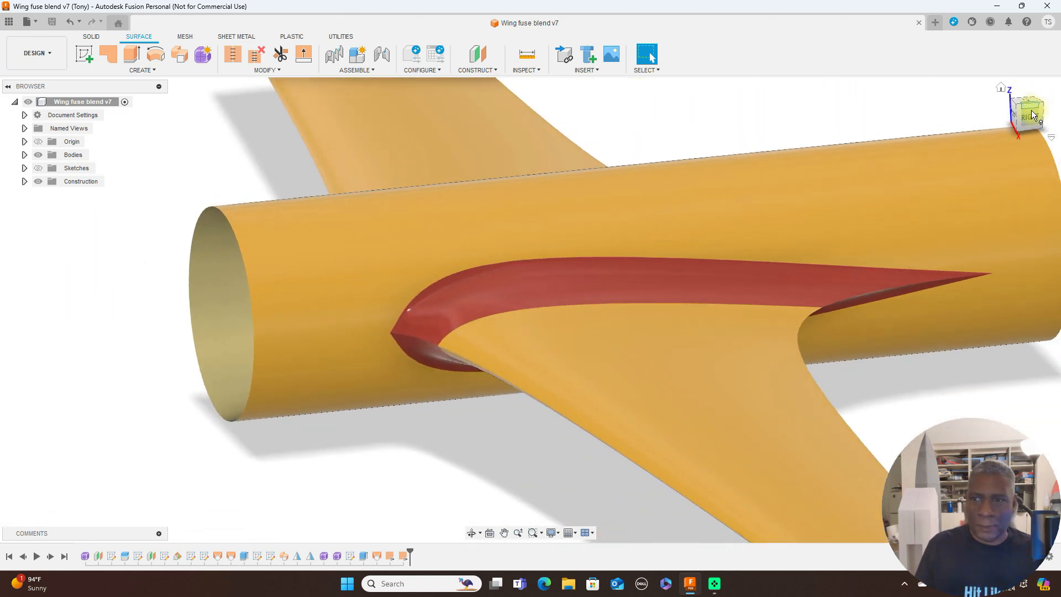
click(1031, 116)
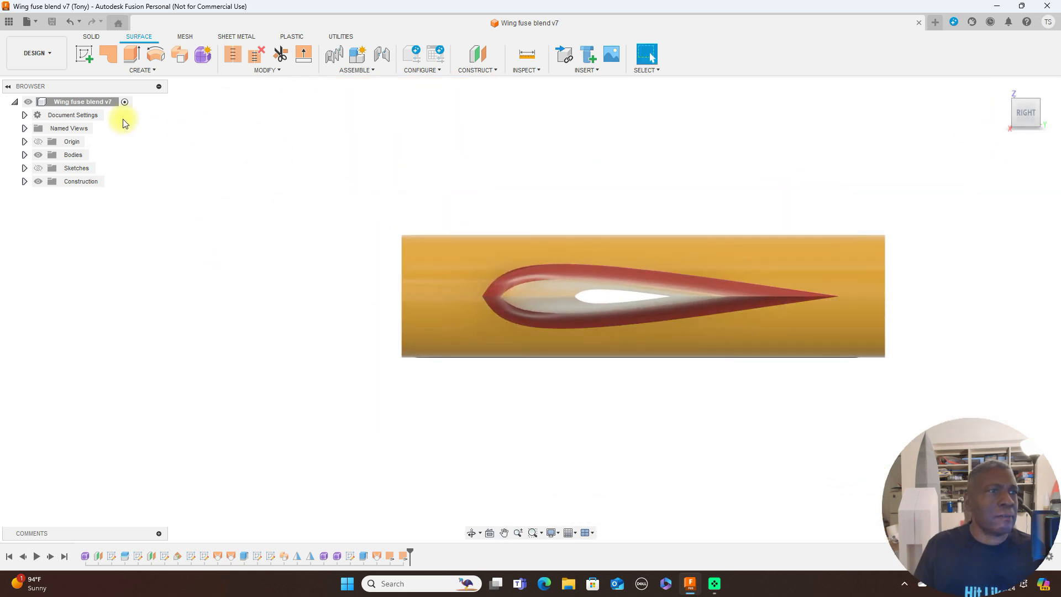
Create a new design and start a form in it with the origin geometry shown
click(32, 25)
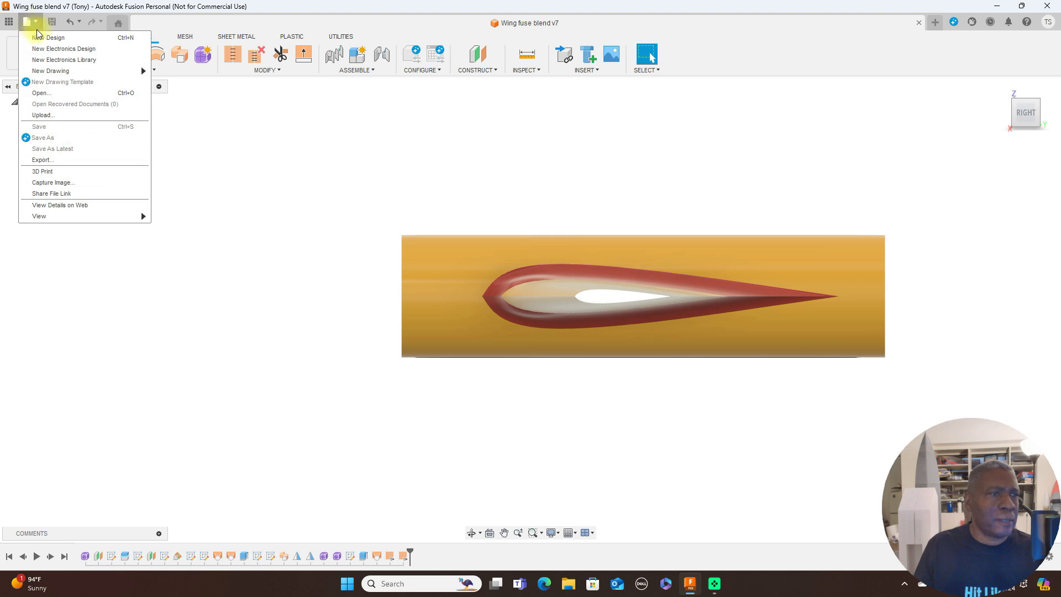
click(38, 36)
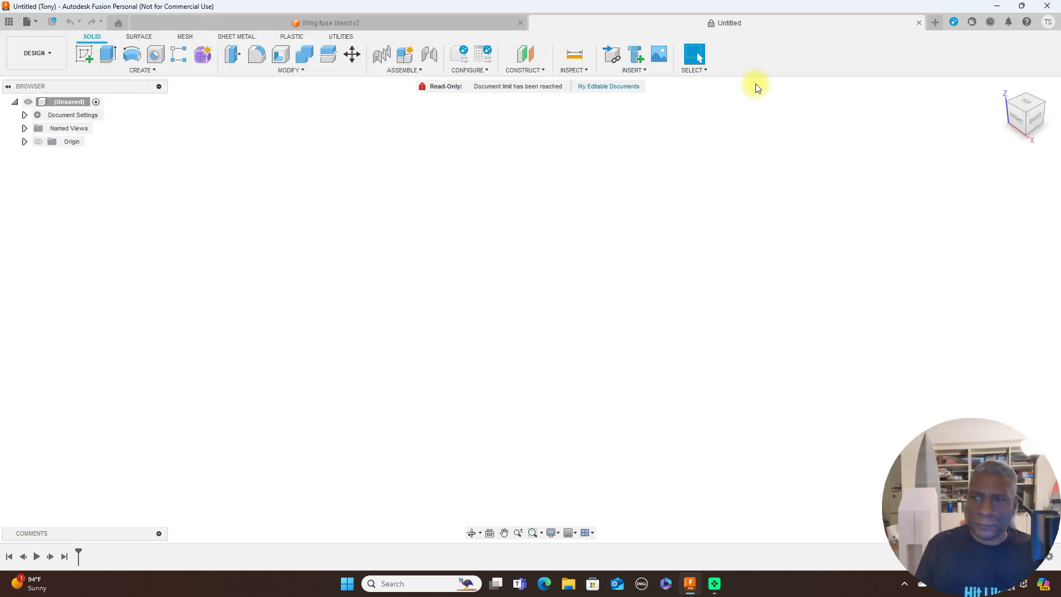
click(1027, 118)
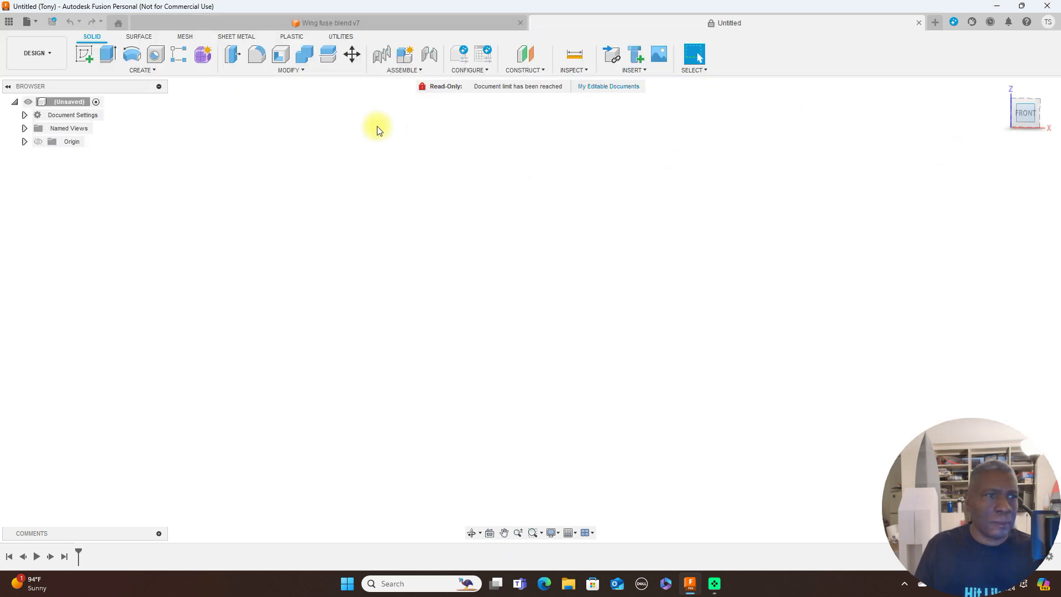
click(202, 55)
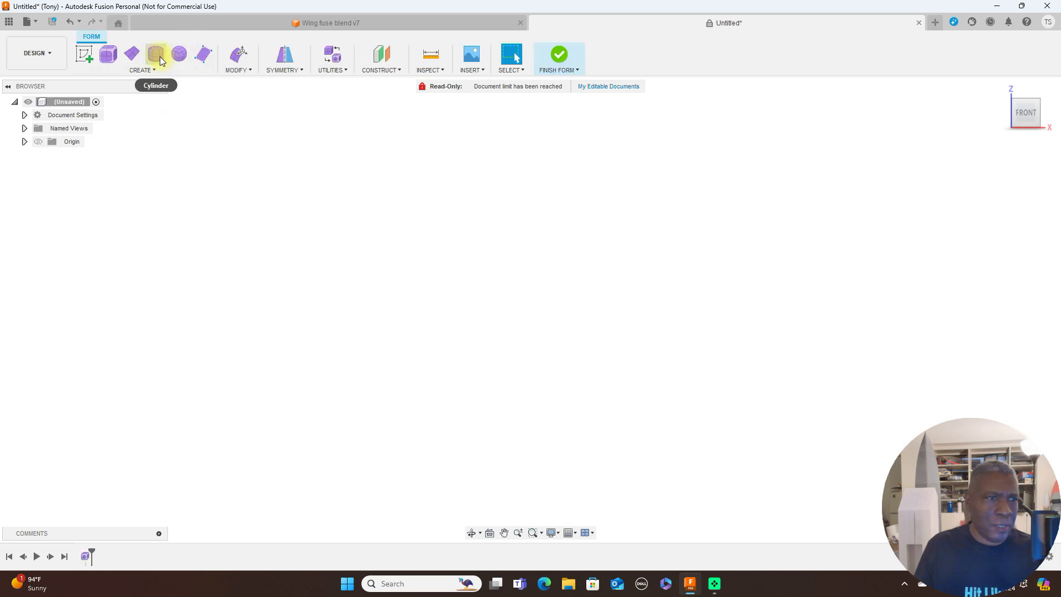
click(38, 142)
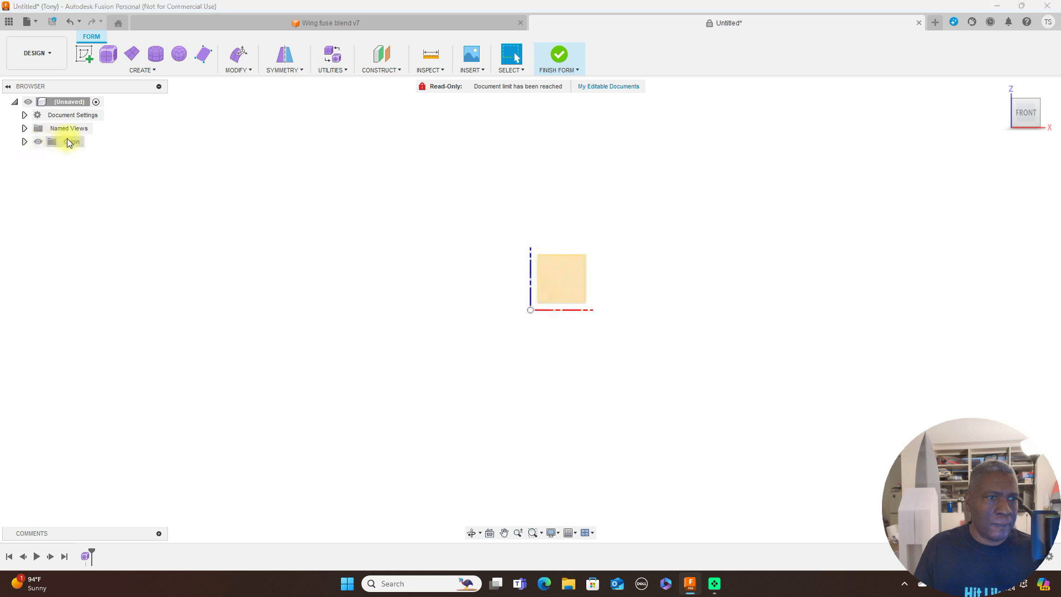
Place a form cylinder about 72 mm in diameter on the front origin plane, centred on the origin
click(158, 58)
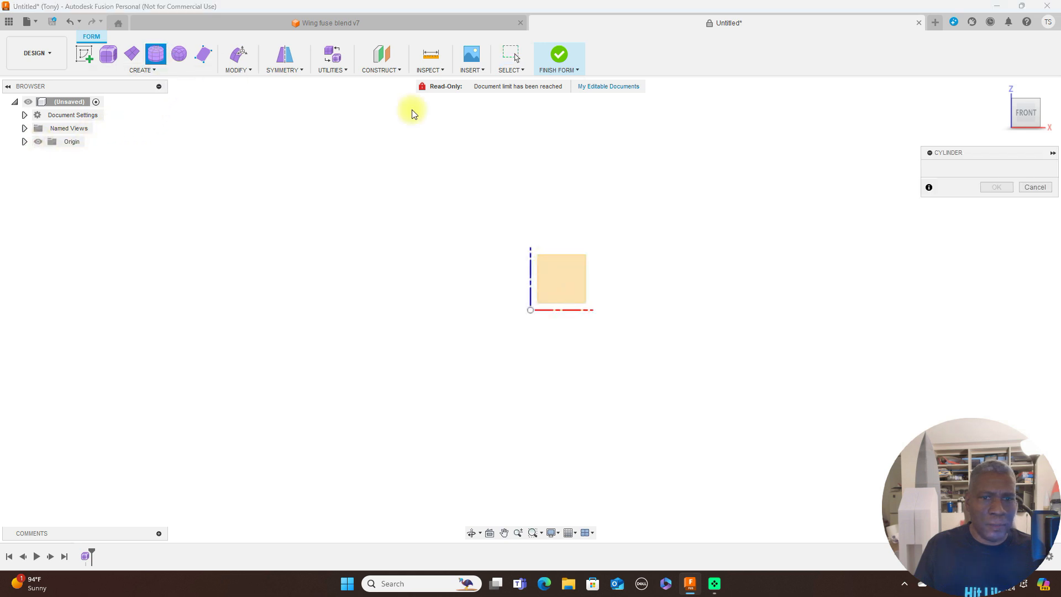
click(561, 275)
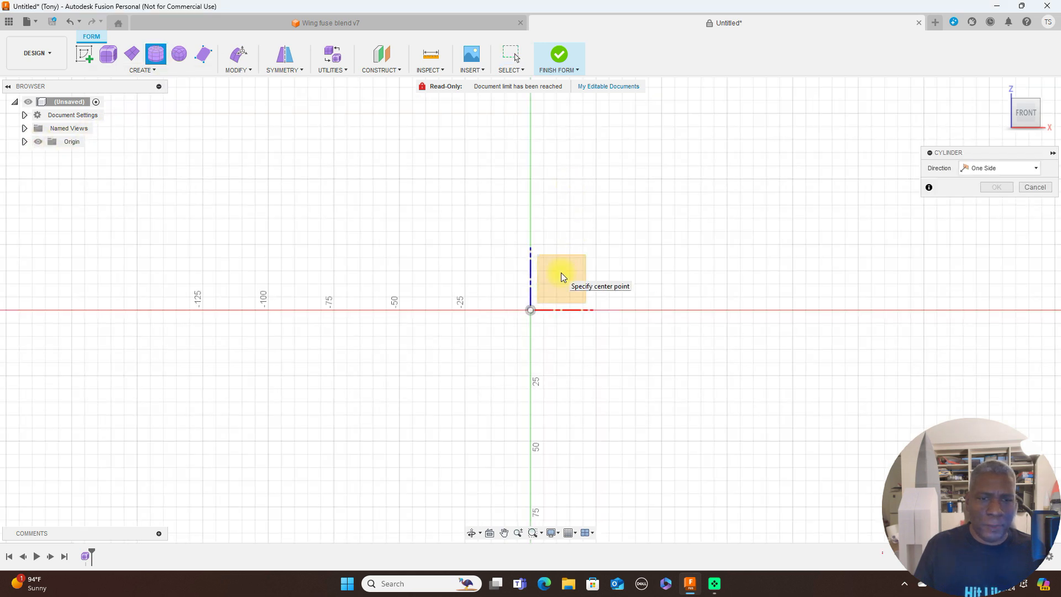
click(530, 310)
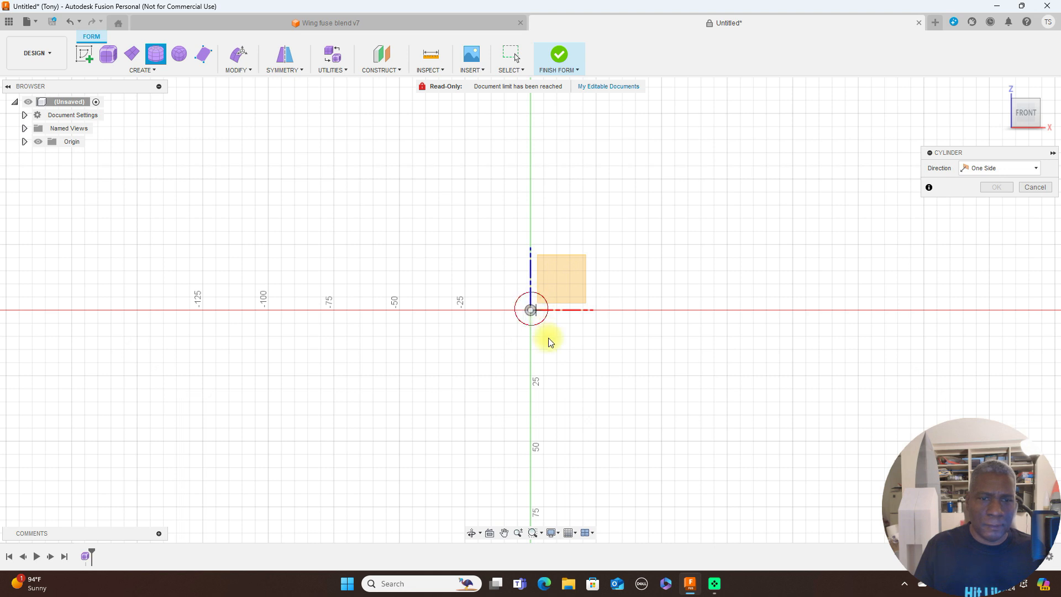
click(595, 380)
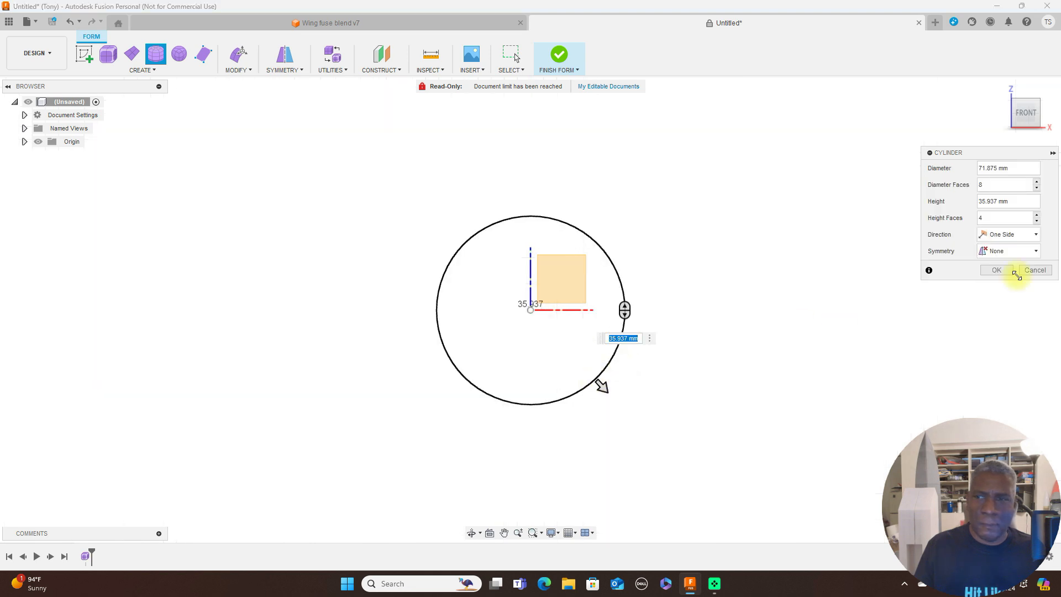
Extend the cylinder to a one-sided height of 300 mm, create it and finish the form
click(1048, 116)
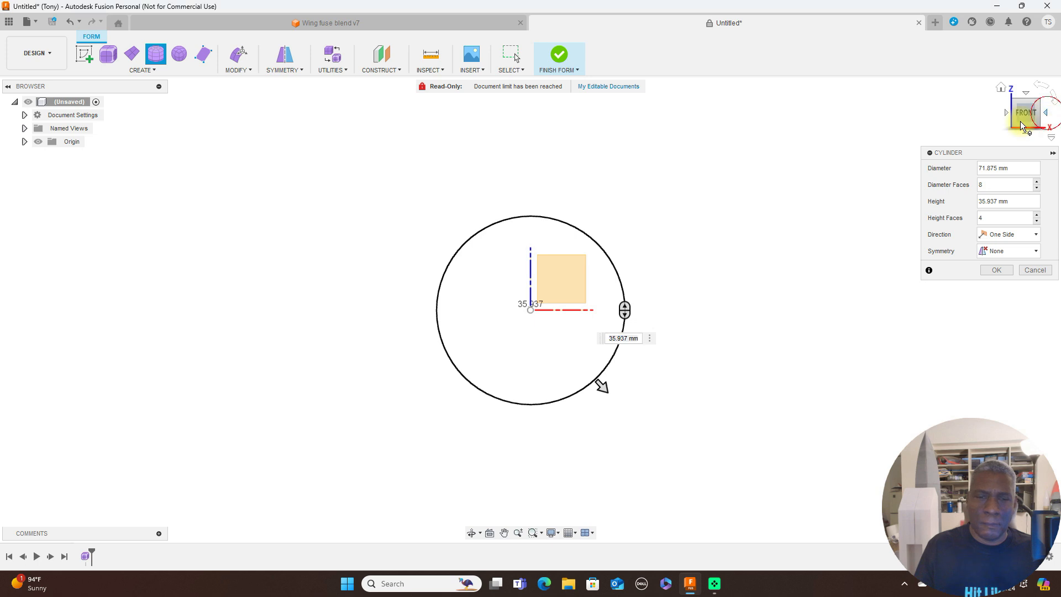
drag(642, 310, 766, 311)
scroll(767, 311, down, 3)
middle_drag(797, 189, 502, 163)
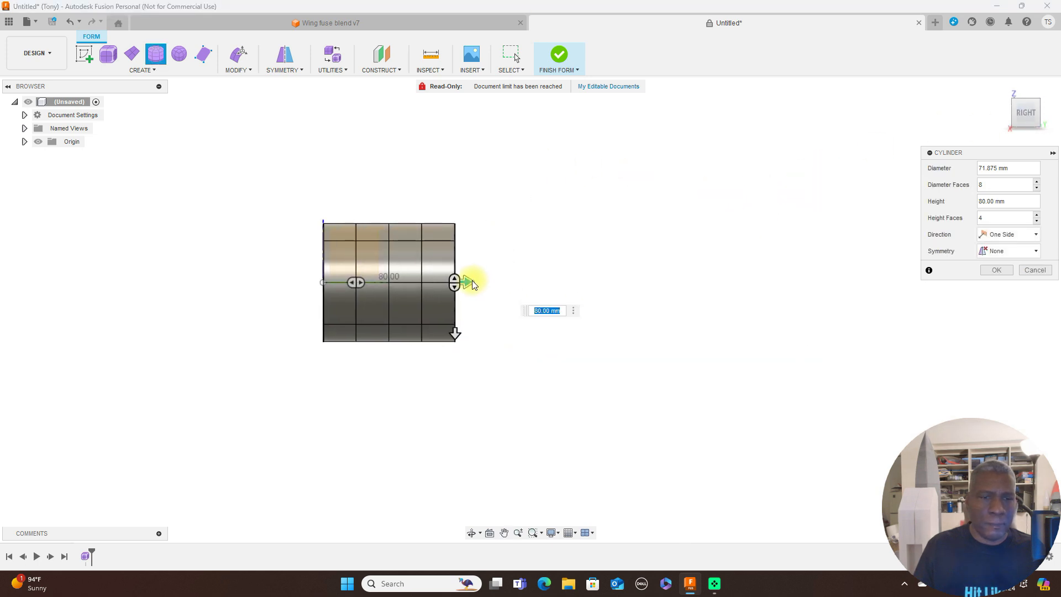
drag(470, 282, 833, 357)
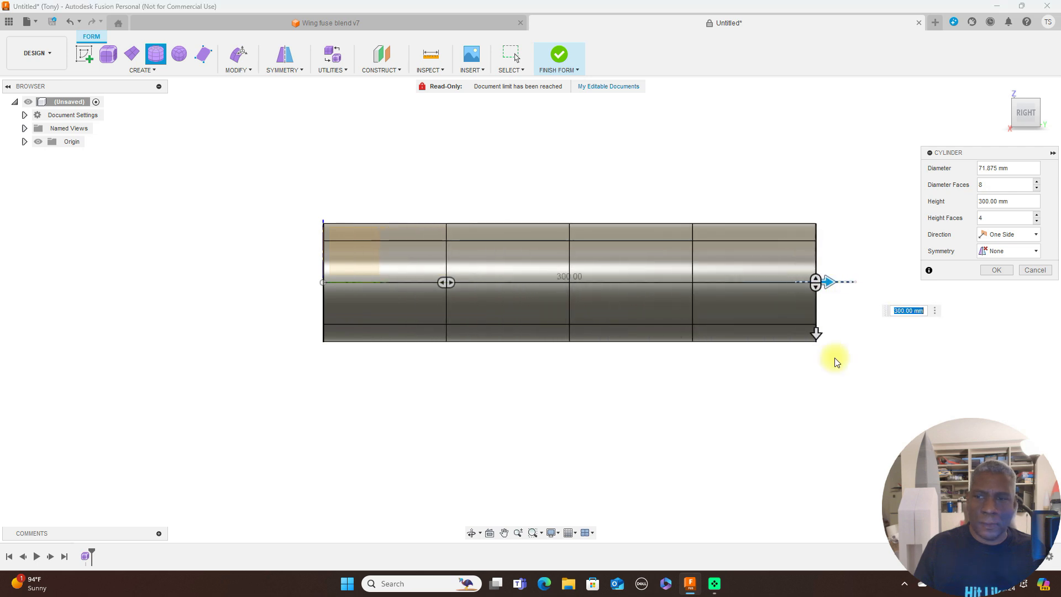
click(990, 270)
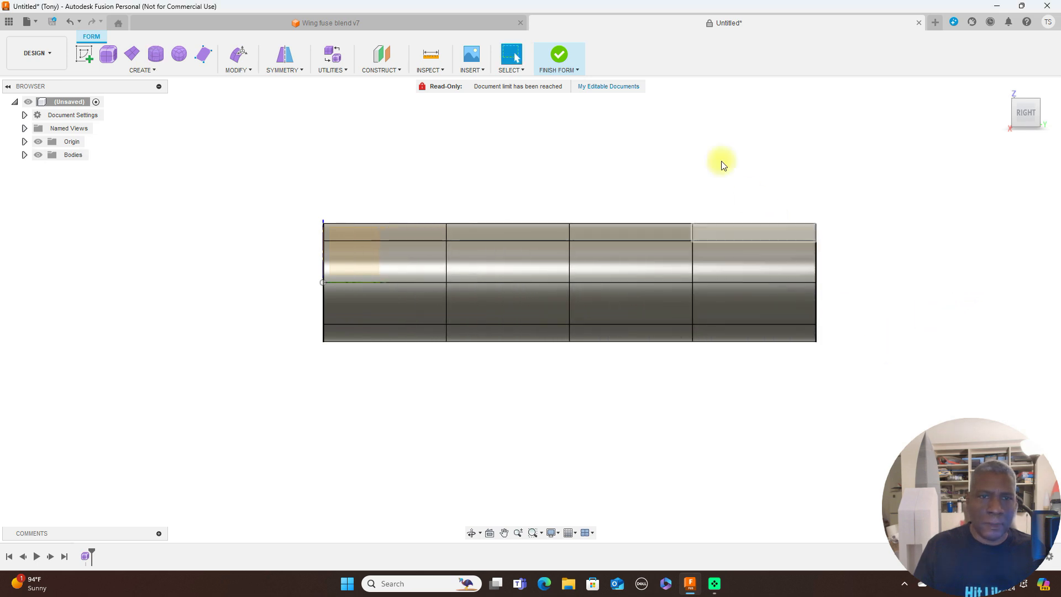
click(563, 57)
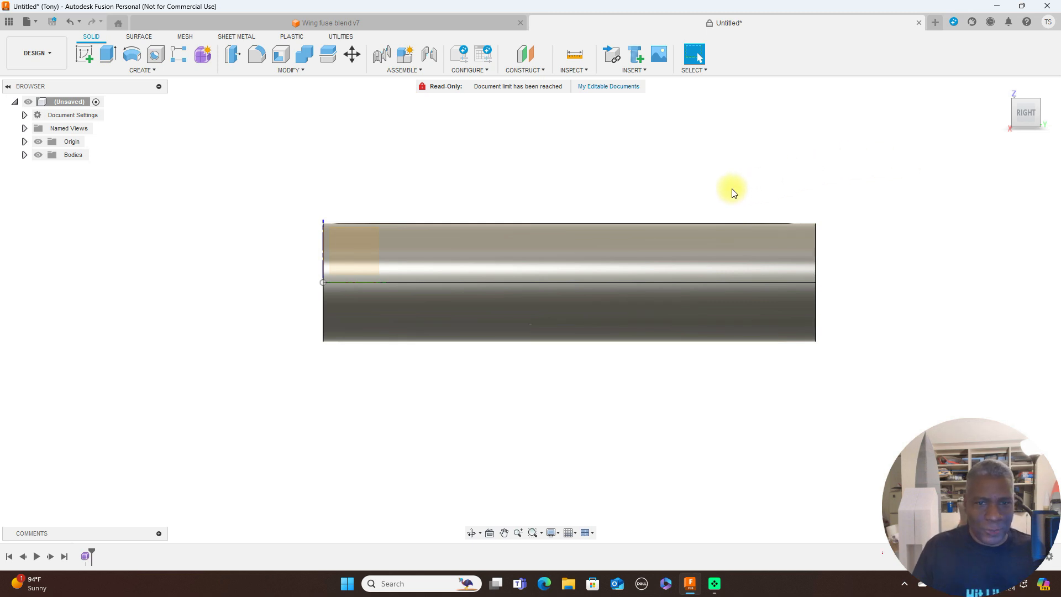
scroll(732, 192, up, 2)
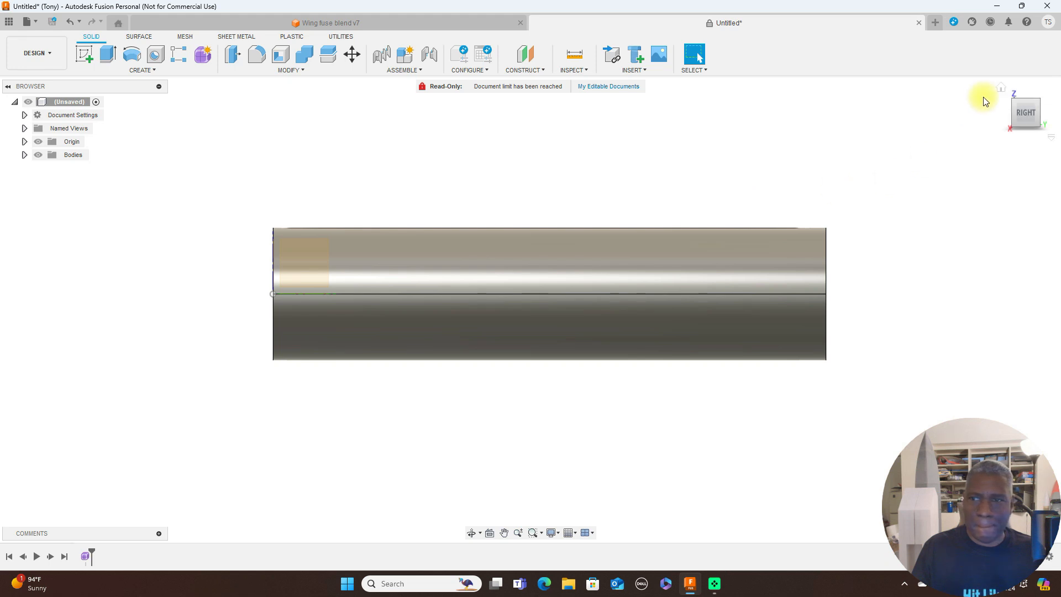
Create a construction plane offset from the vertical origin plane along the cylinder's axis, placed outside the cylinder on the positive X side
click(1006, 113)
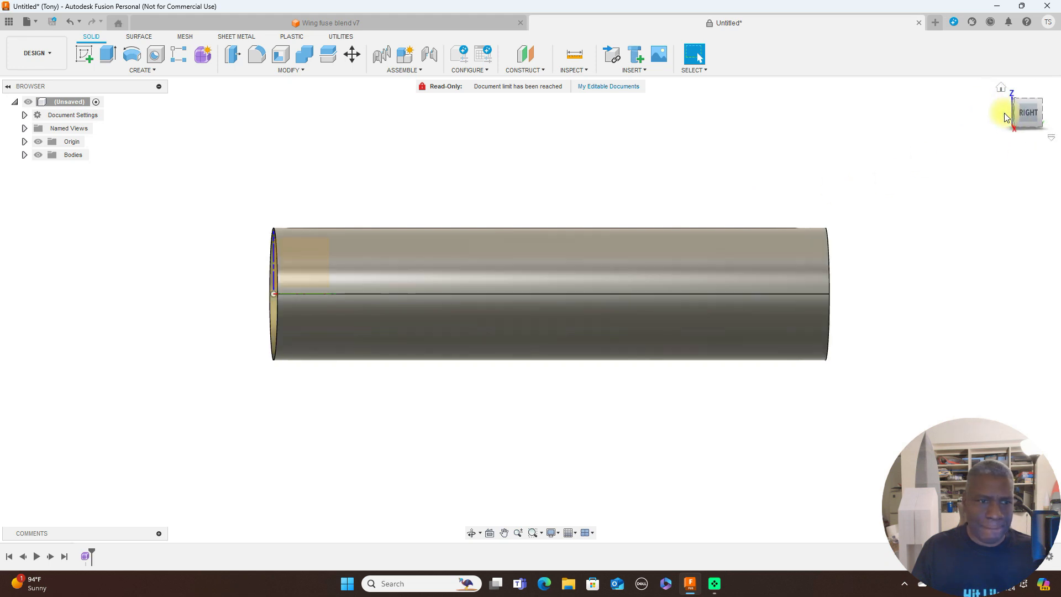
click(544, 76)
click(533, 83)
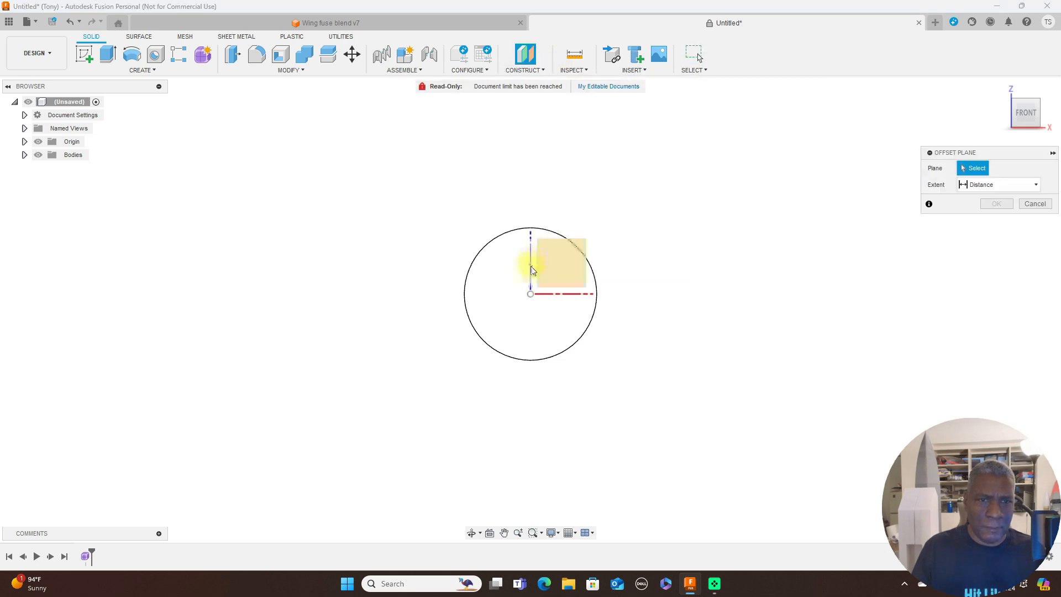
click(533, 269)
drag(544, 276, 653, 292)
click(1001, 222)
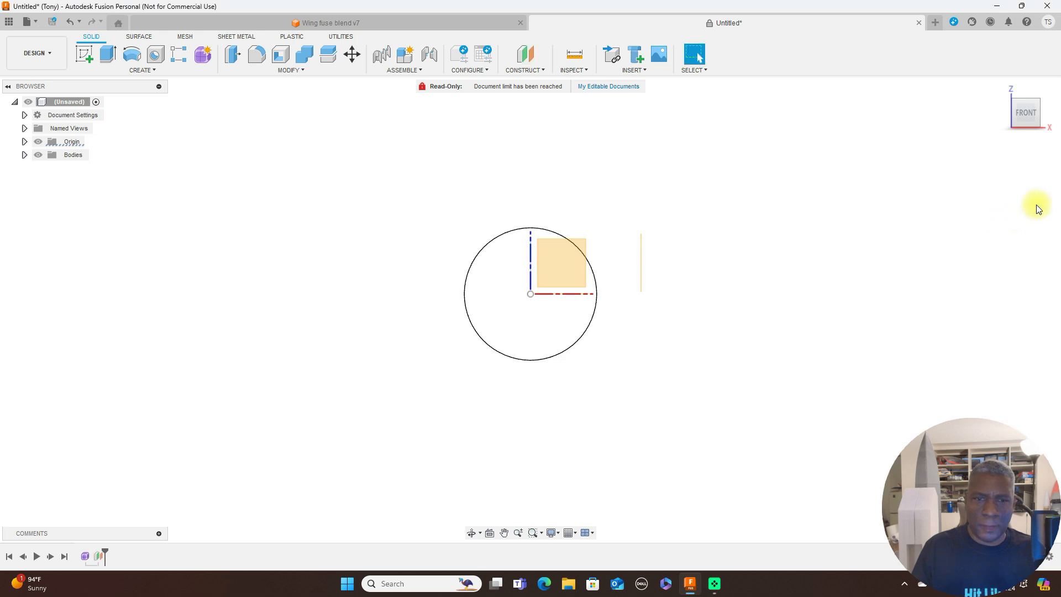
Start a sketch on the offset construction plane beside the cylinder
click(1048, 117)
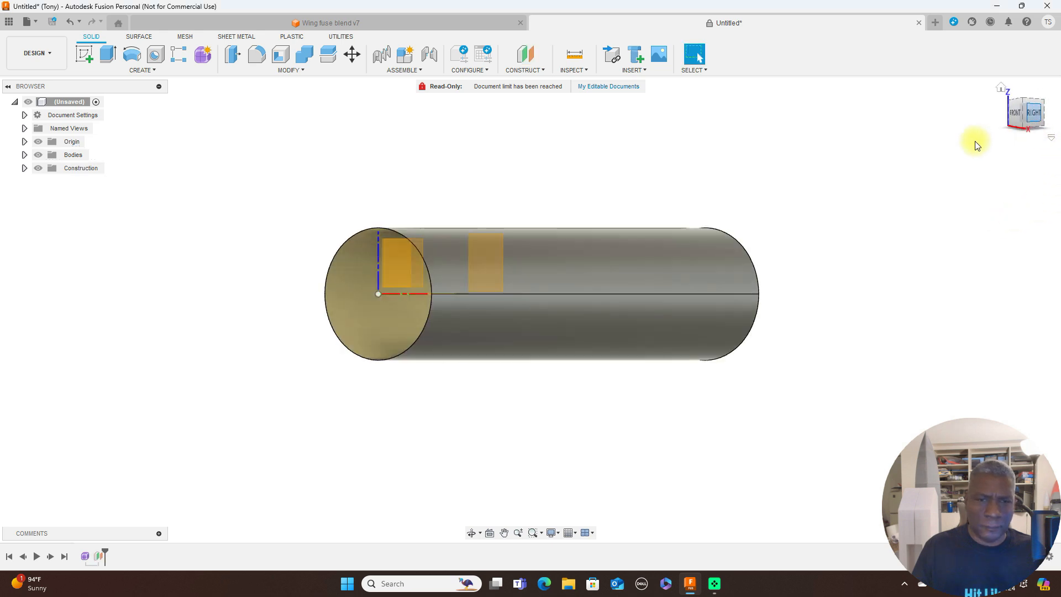
middle_drag(748, 156, 765, 162)
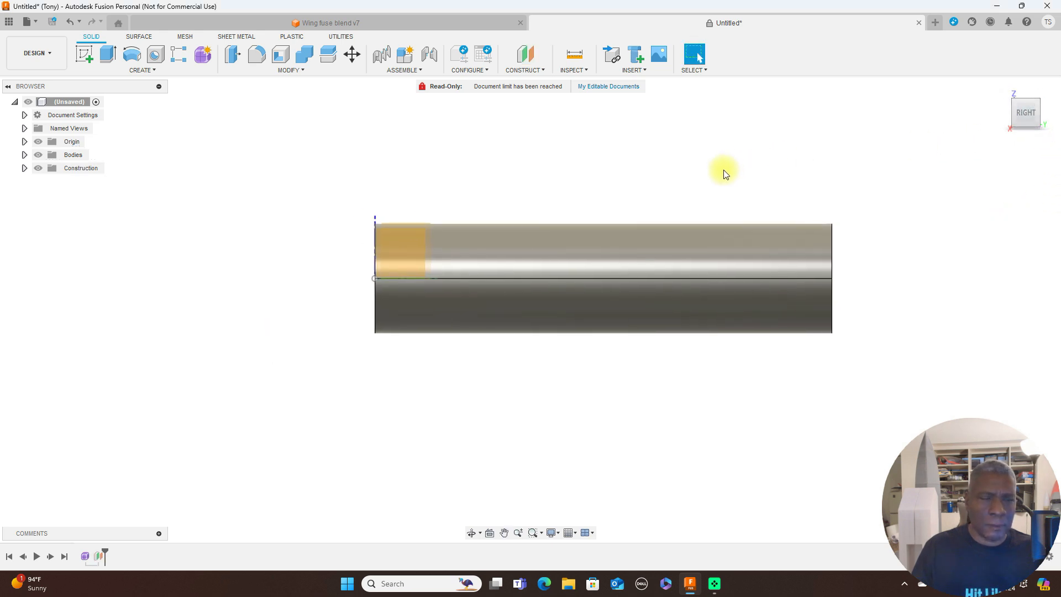
scroll(620, 178, up, 1)
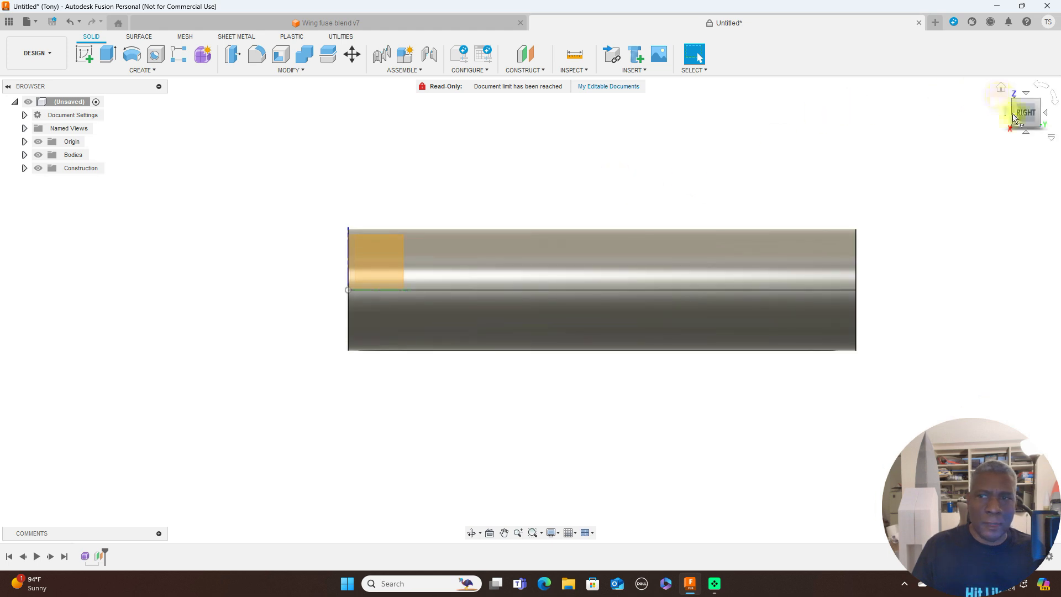
click(1000, 87)
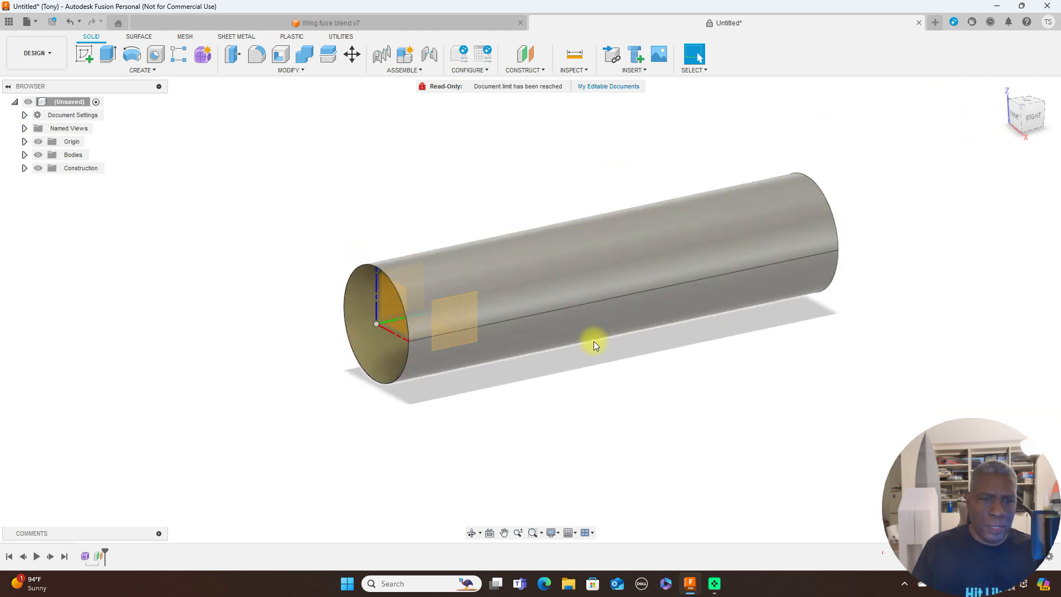
click(462, 327)
click(86, 55)
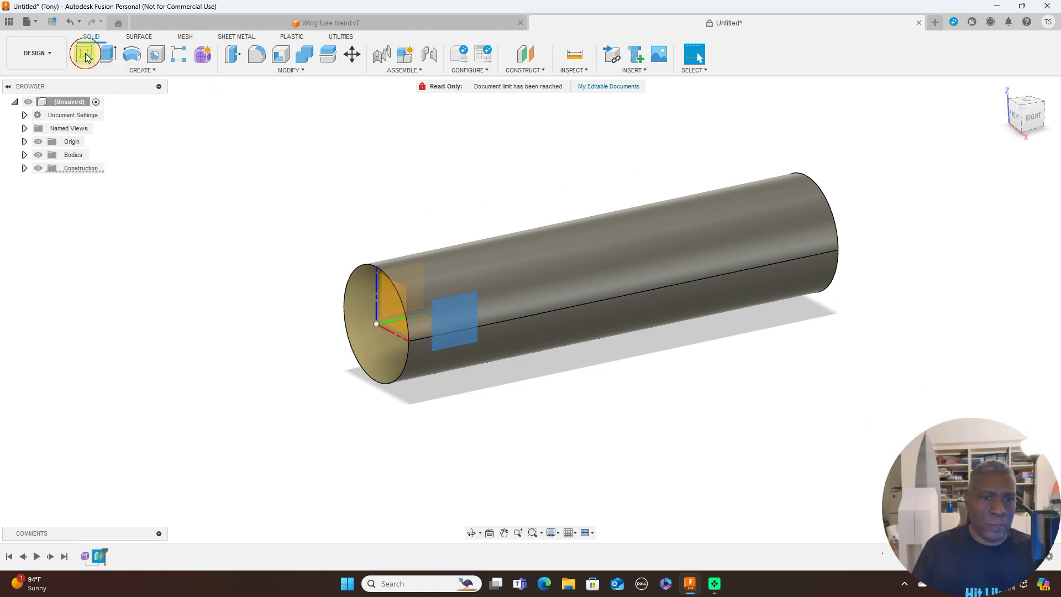
middle_drag(790, 167, 575, 149)
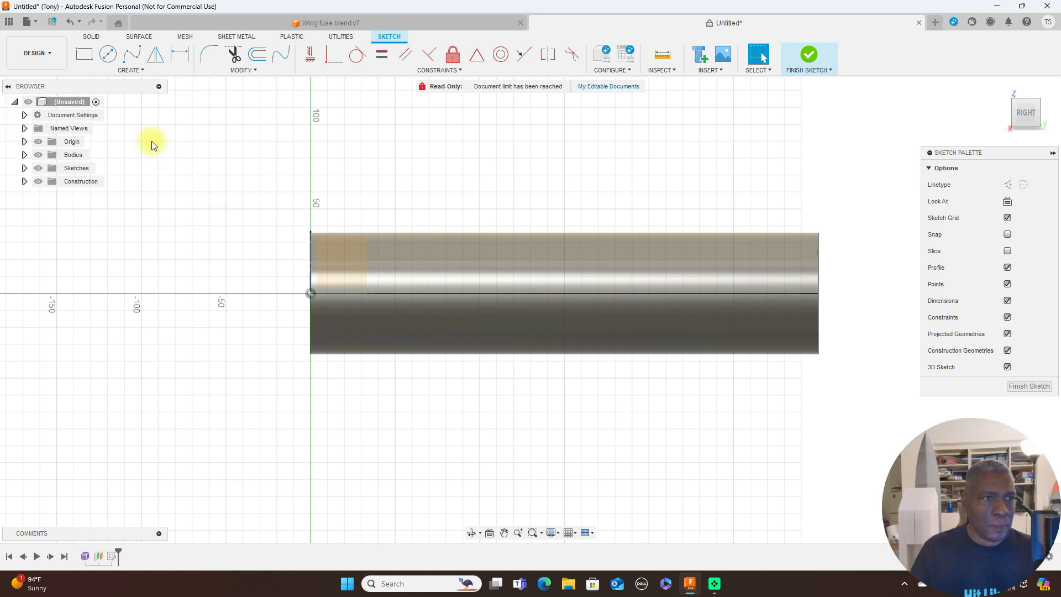
Sketch a fit point spline for the airfoil's upper half, about 116 mm long, starting and ending near the cylinder's centre axis
click(133, 56)
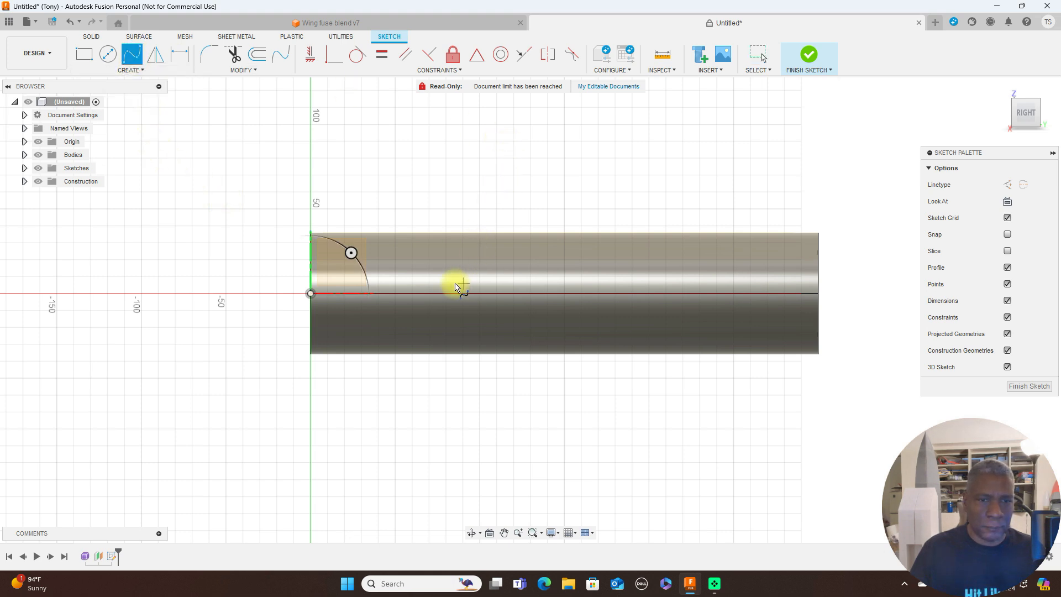
click(420, 293)
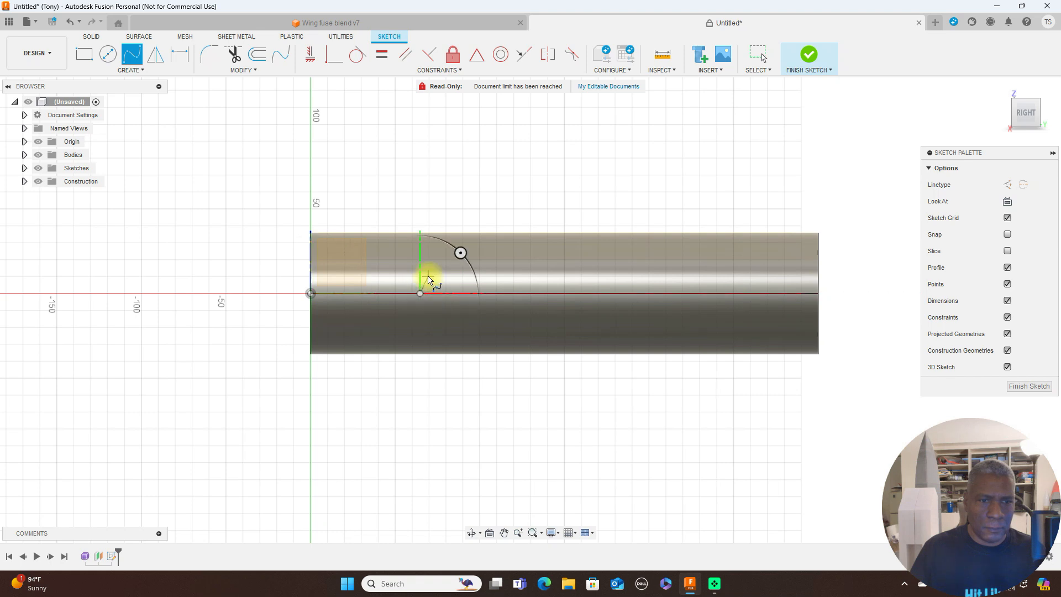
click(426, 280)
click(444, 274)
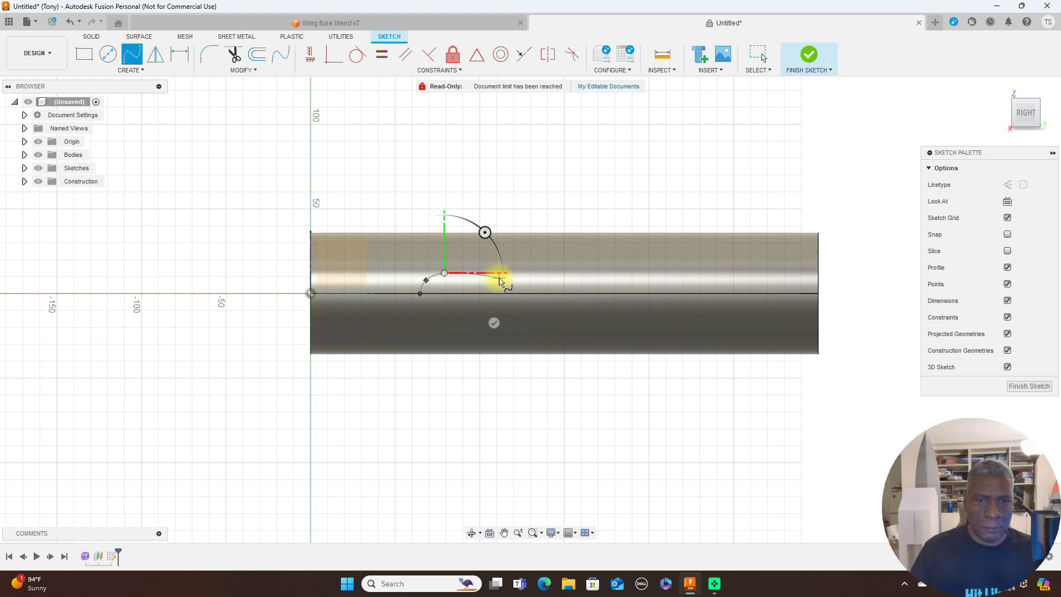
click(499, 278)
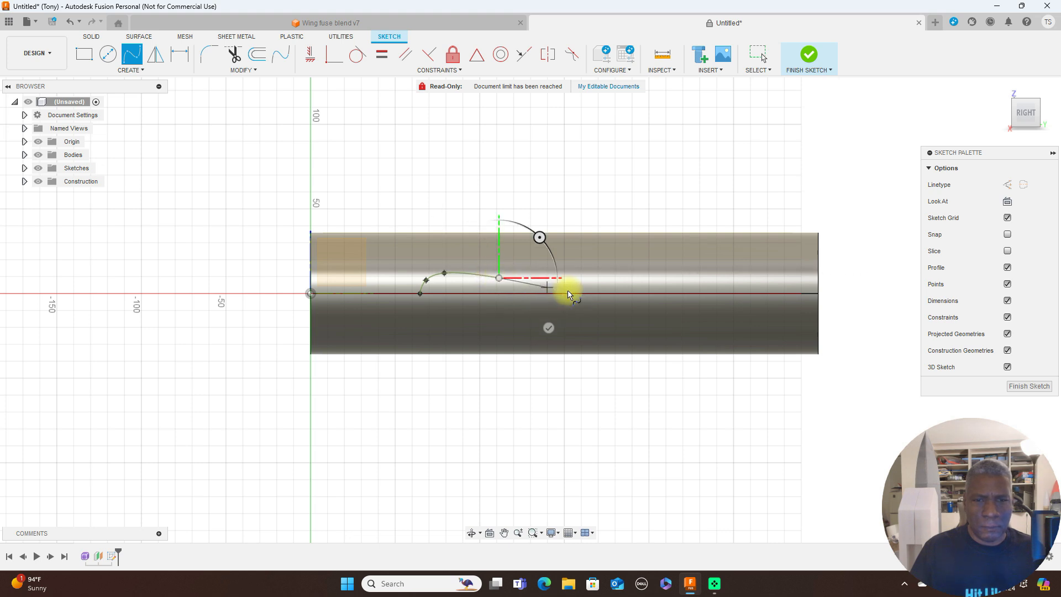
click(616, 296)
right_click(616, 296)
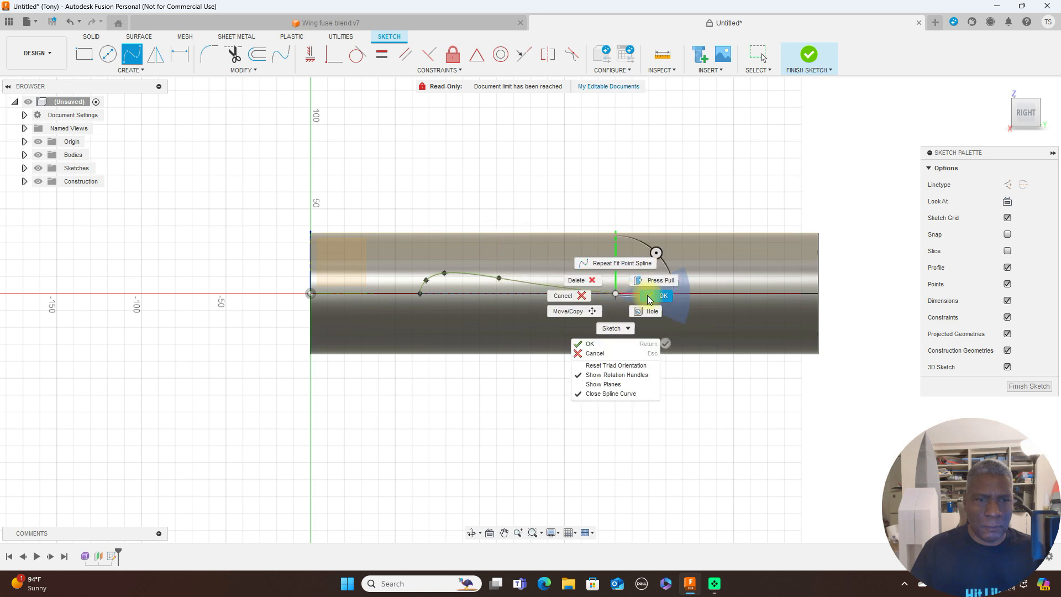
key(Return)
scroll(611, 296, up, 1)
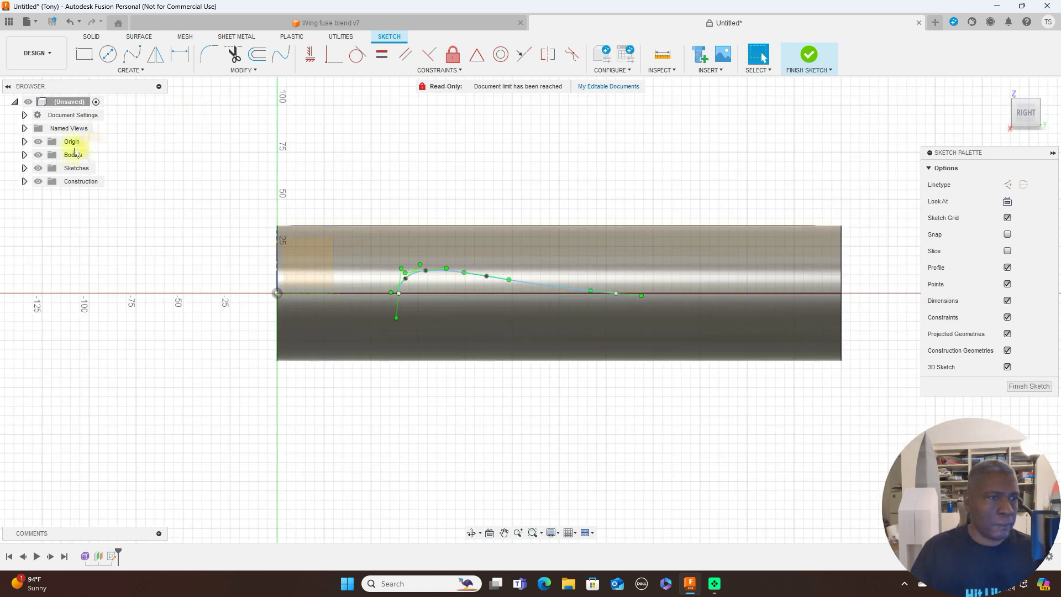
Hide the cylinder body and reshape the airfoil spline by moving its three inner fit points to flatten and smooth the upper curve
click(38, 155)
click(424, 272)
click(433, 271)
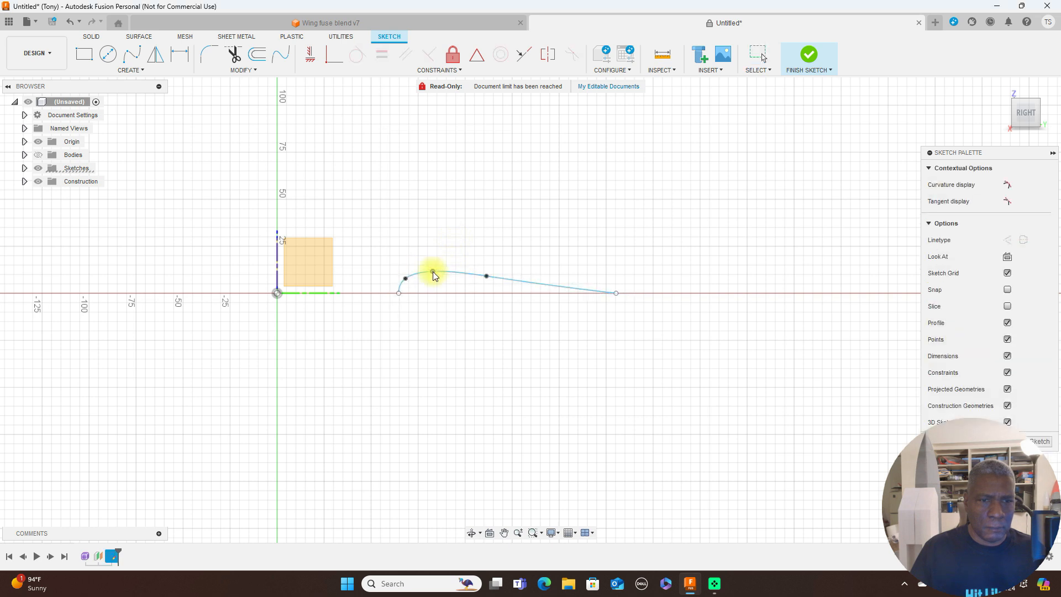
drag(436, 273, 437, 277)
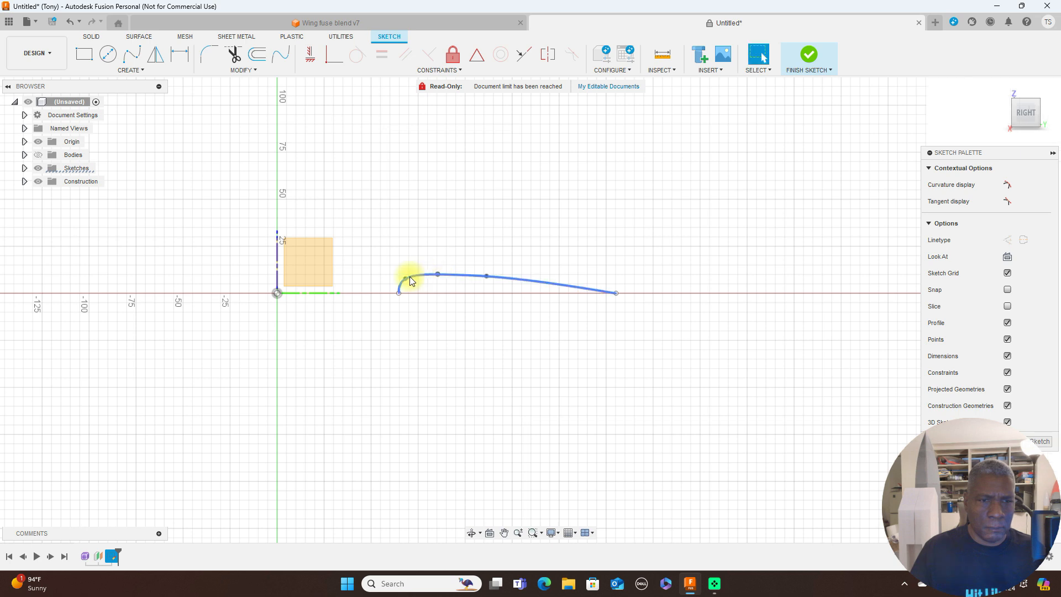
drag(405, 278, 409, 281)
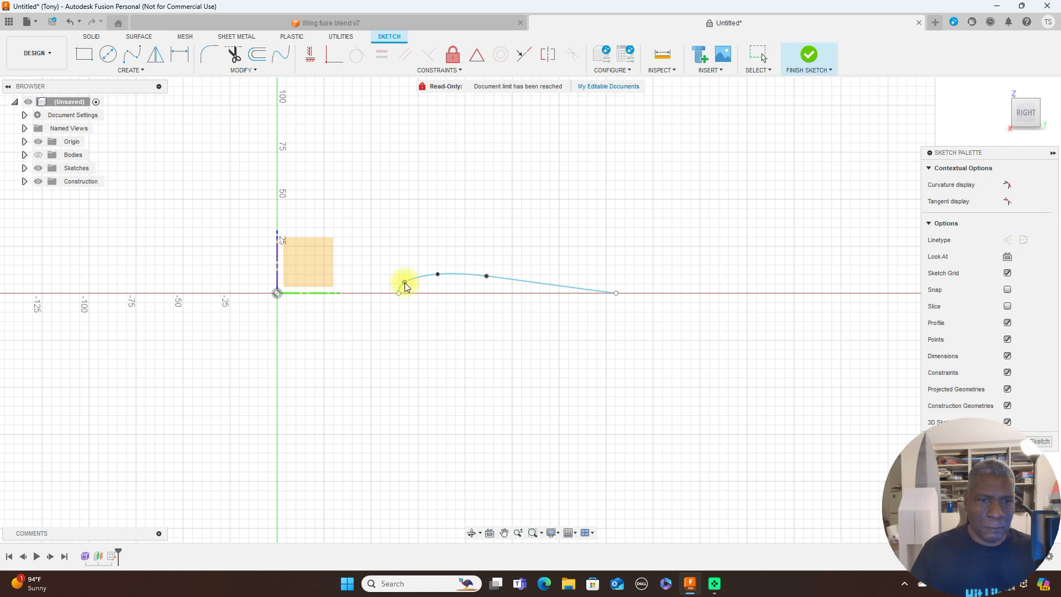
drag(486, 276, 507, 277)
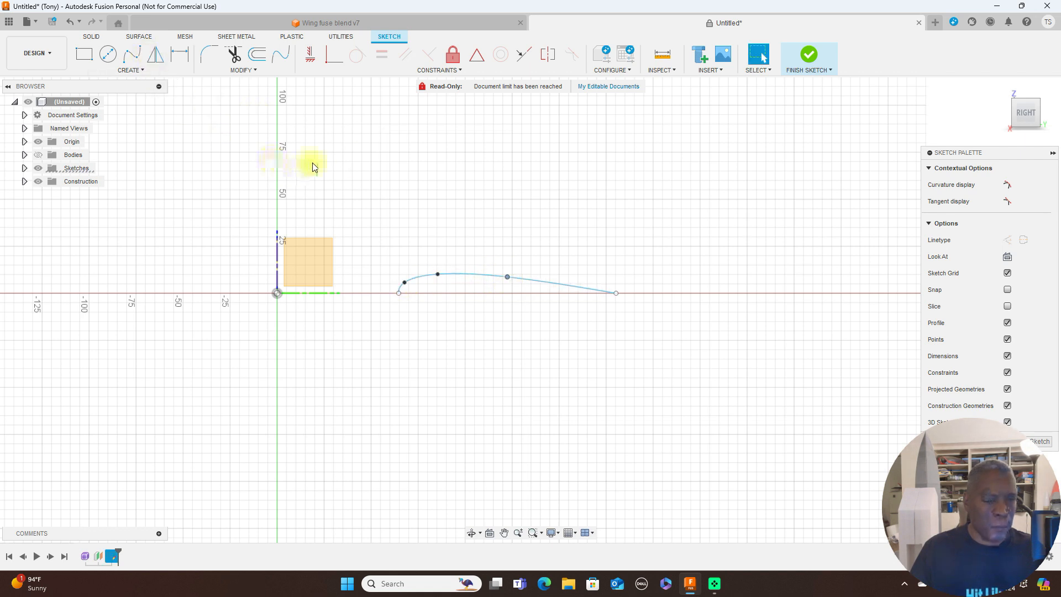
Close the half airfoil with a straight chord line between the spline's leading and trailing endpoints
key(l)
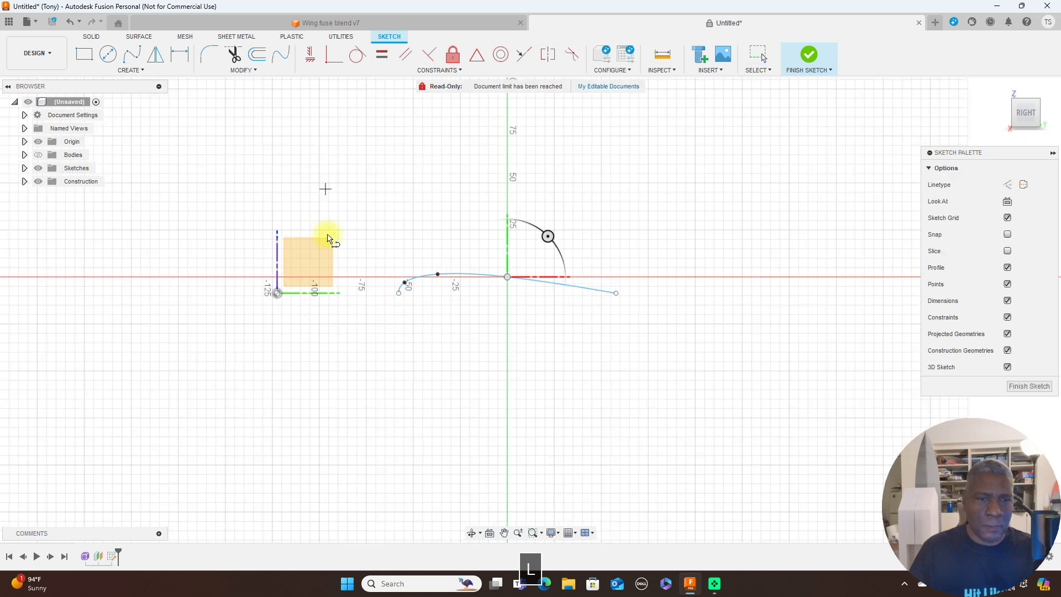
click(399, 293)
click(616, 293)
right_click(615, 293)
click(658, 299)
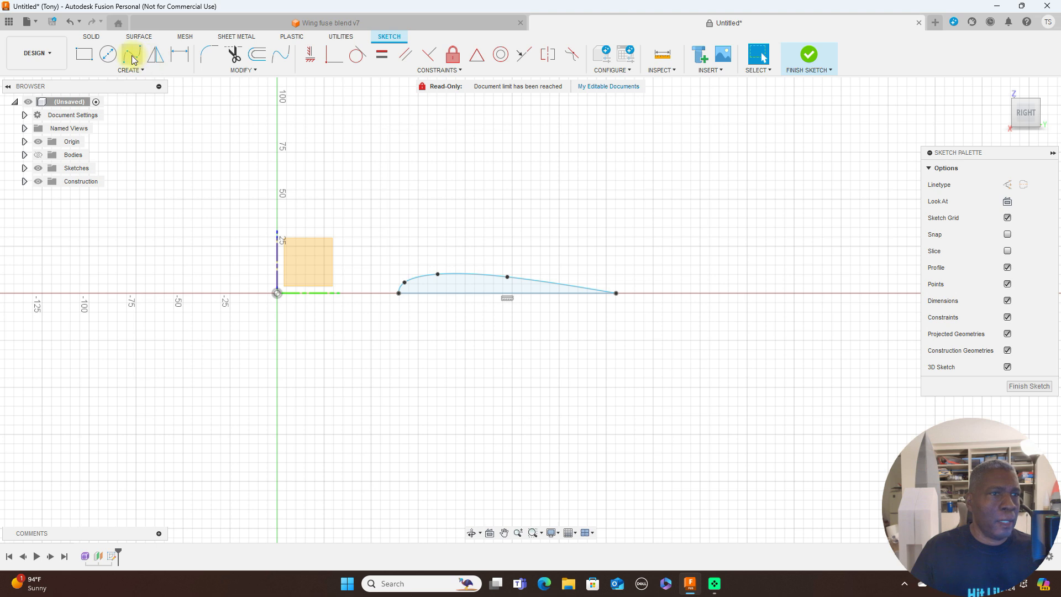
Mirror the upper airfoil spline about the chord line to form a symmetrical section
click(155, 56)
click(473, 274)
click(837, 185)
click(484, 293)
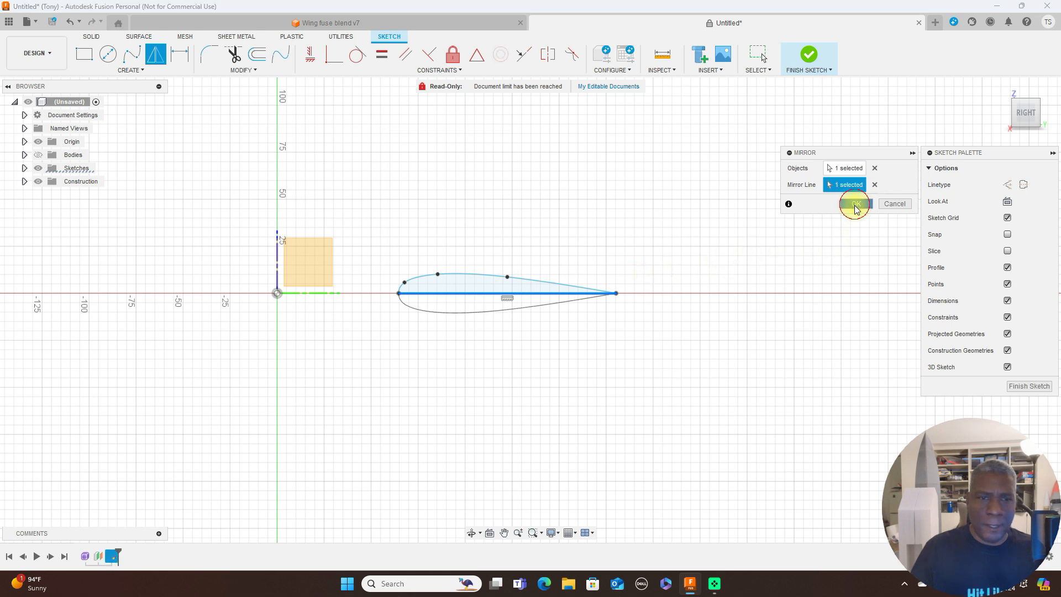
click(856, 204)
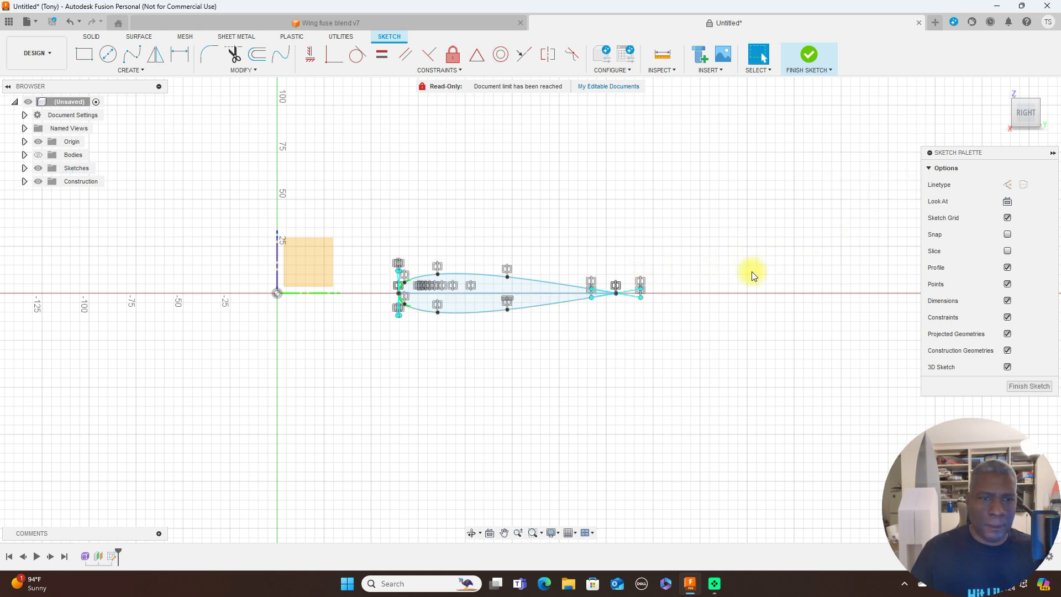
Finish the airfoil sketch and show the cylinder body again
click(808, 54)
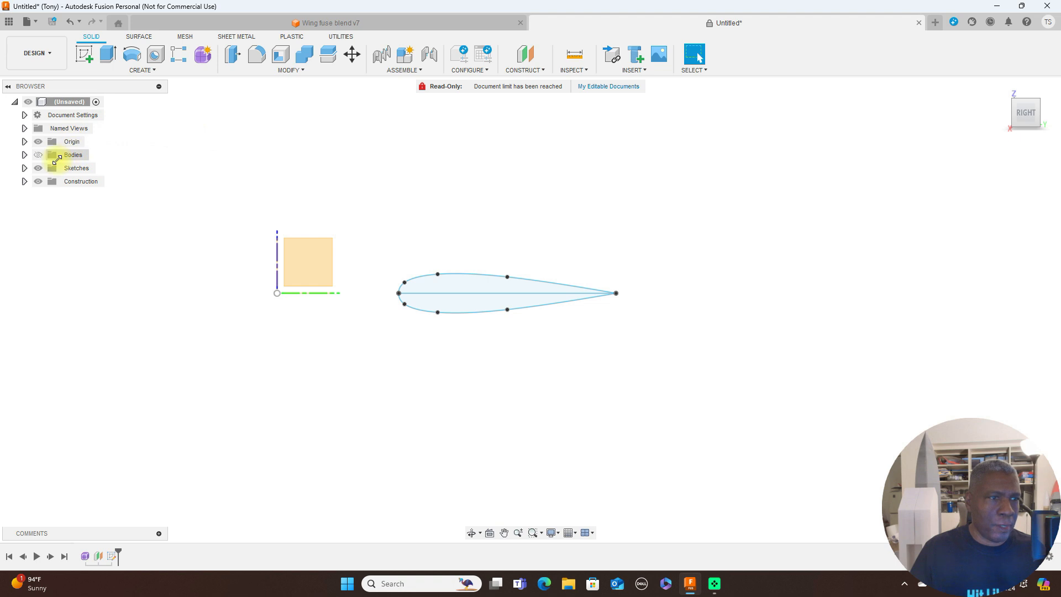
click(39, 154)
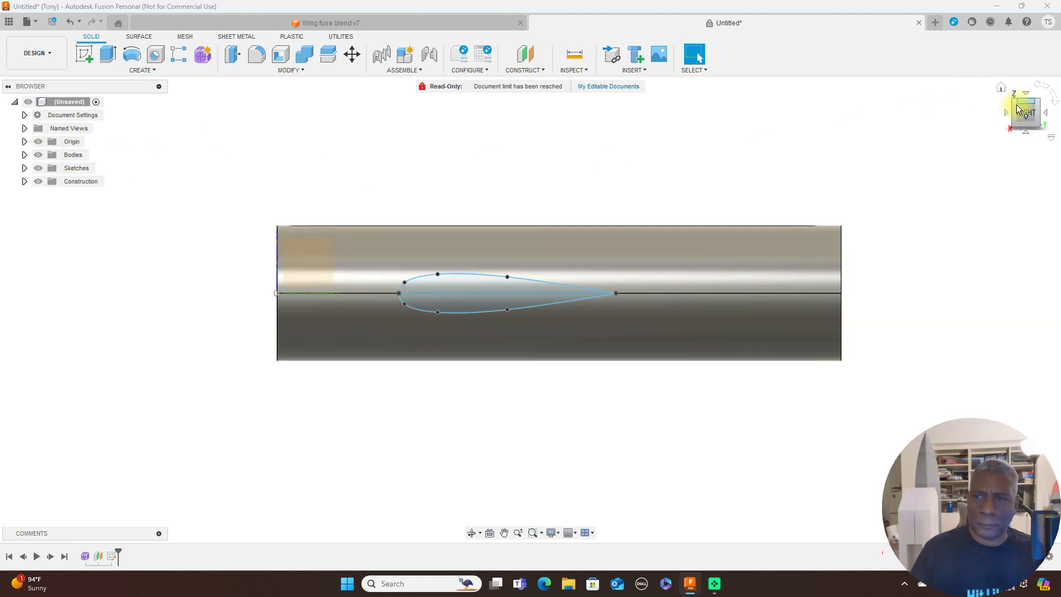
mouse_move(1016, 115)
mouse_down()
mouse_move(7, 114)
mouse_move(117, 125)
mouse_move(128, 114)
mouse_move(123, 131)
mouse_move(71, 127)
mouse_move(1021, 115)
mouse_up()
click(1033, 116)
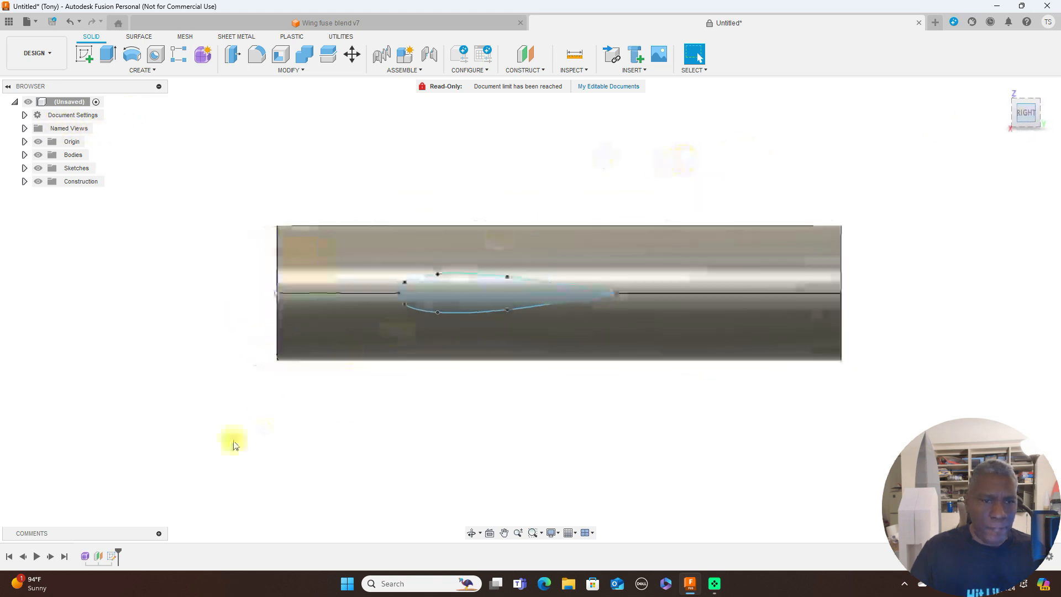
Reopen the airfoil sketch for editing and hide the cylinder body
right_click(111, 557)
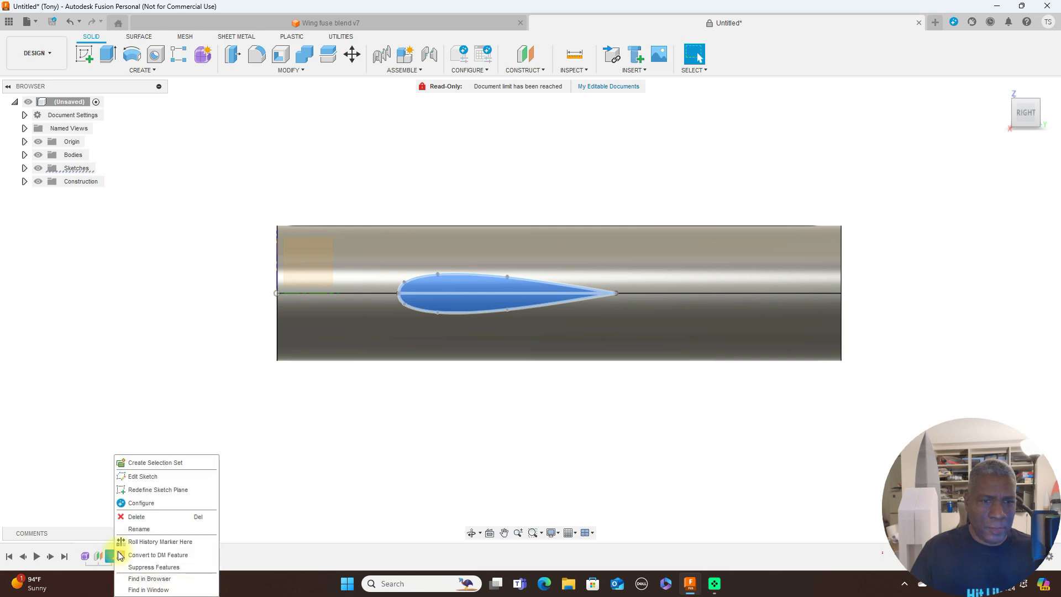
click(142, 476)
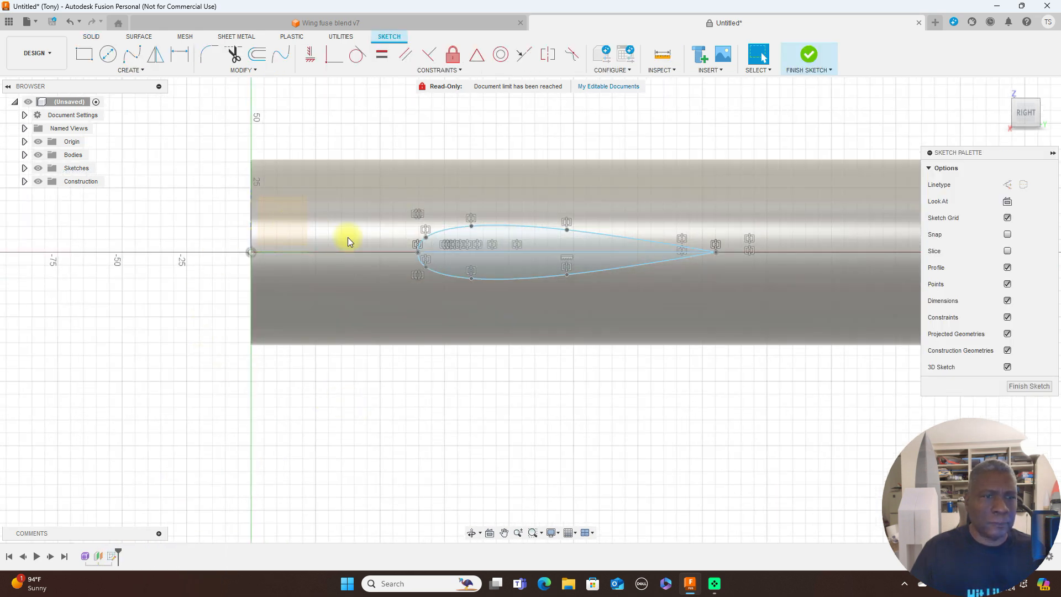
click(39, 155)
scroll(627, 359, up, 2)
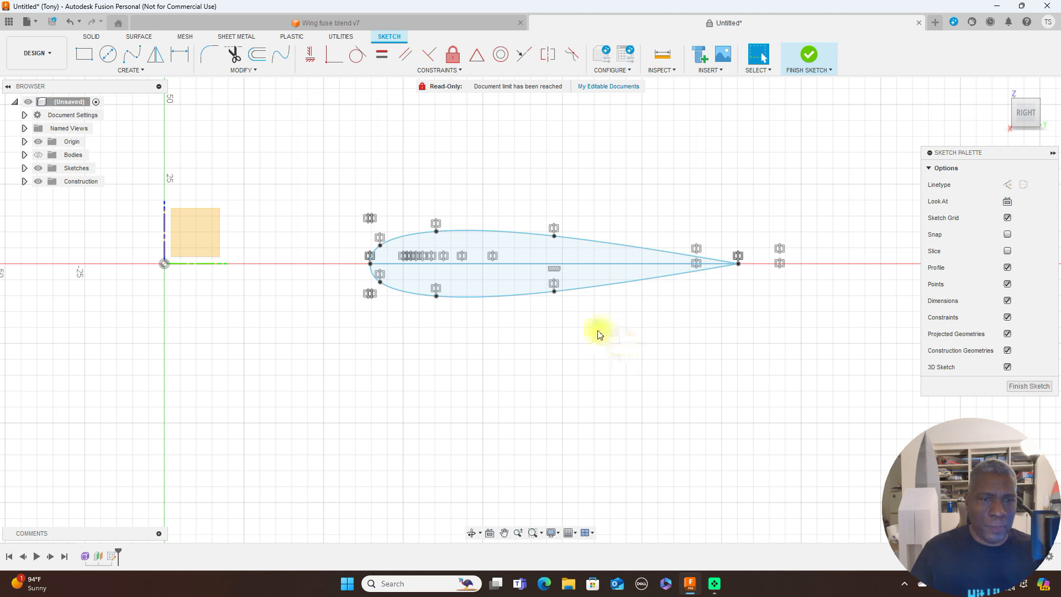
click(598, 286)
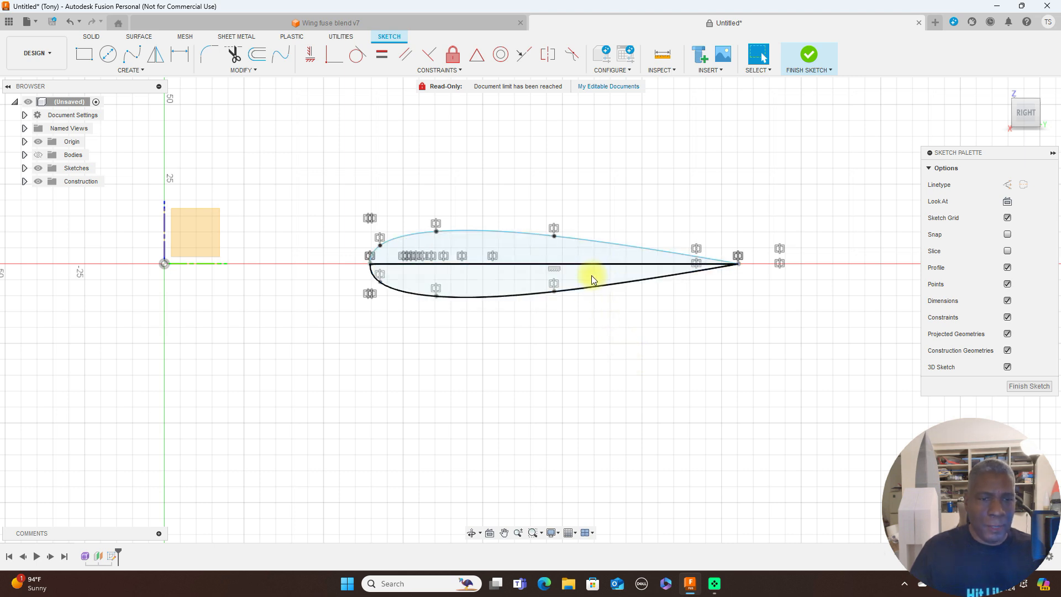
key(ctrl+z)
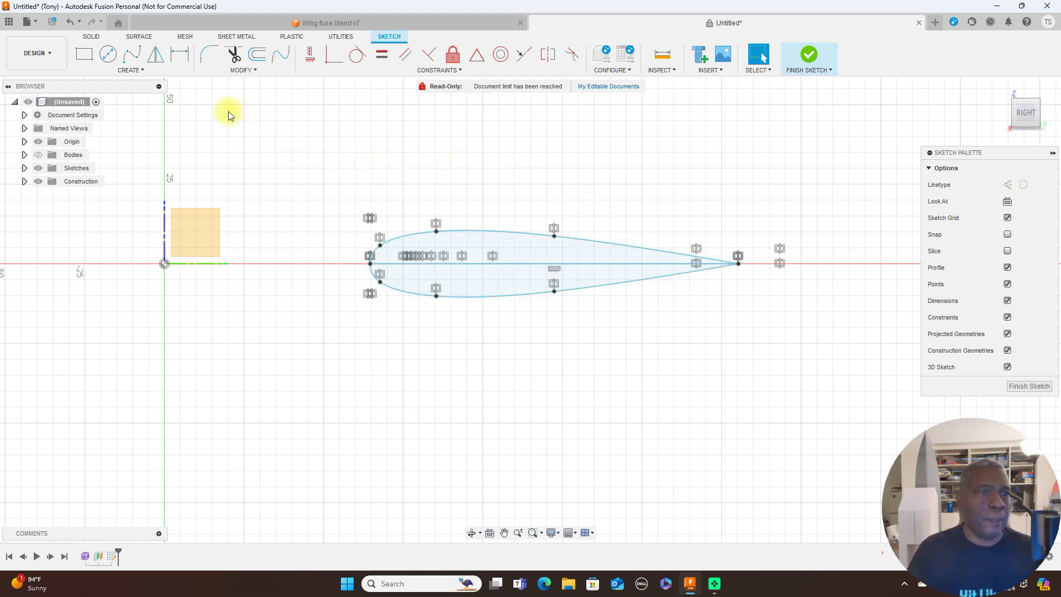
click(257, 56)
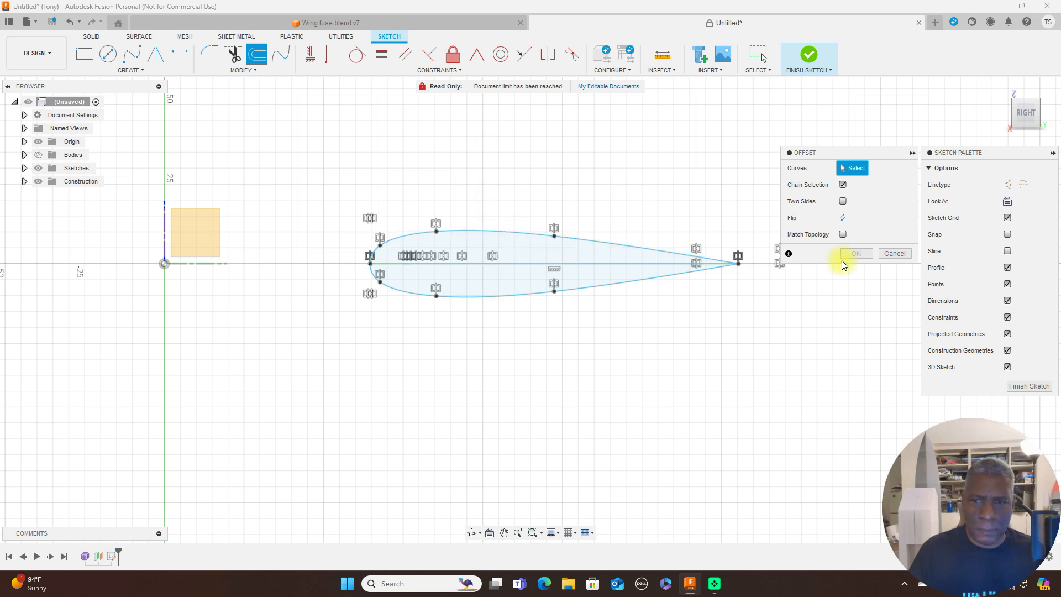
click(890, 254)
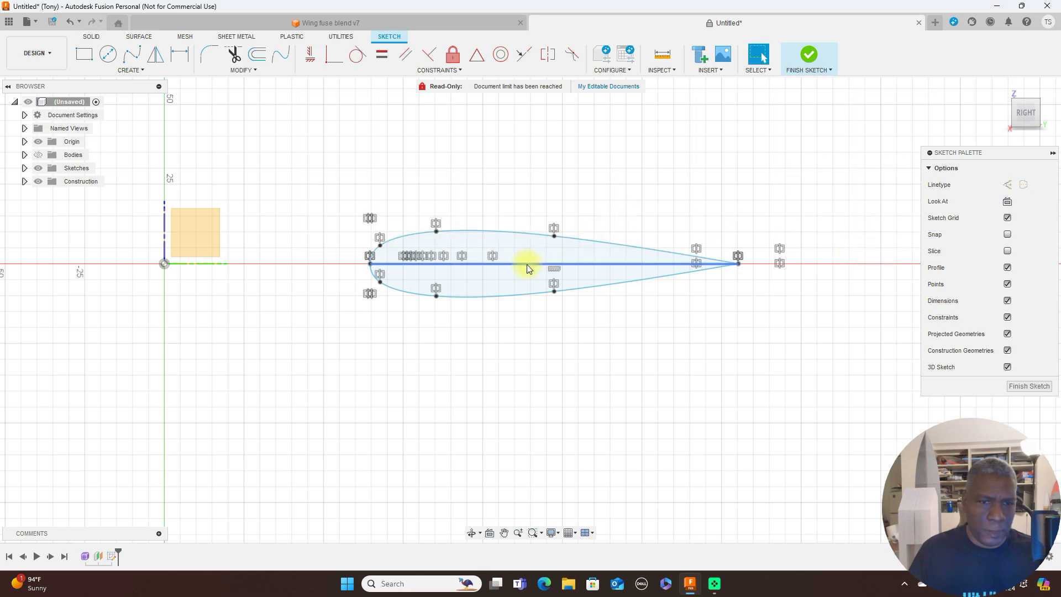
Delete the chord line and offset the upper and lower airfoil curves outward by about 8.45 mm
key(Delete)
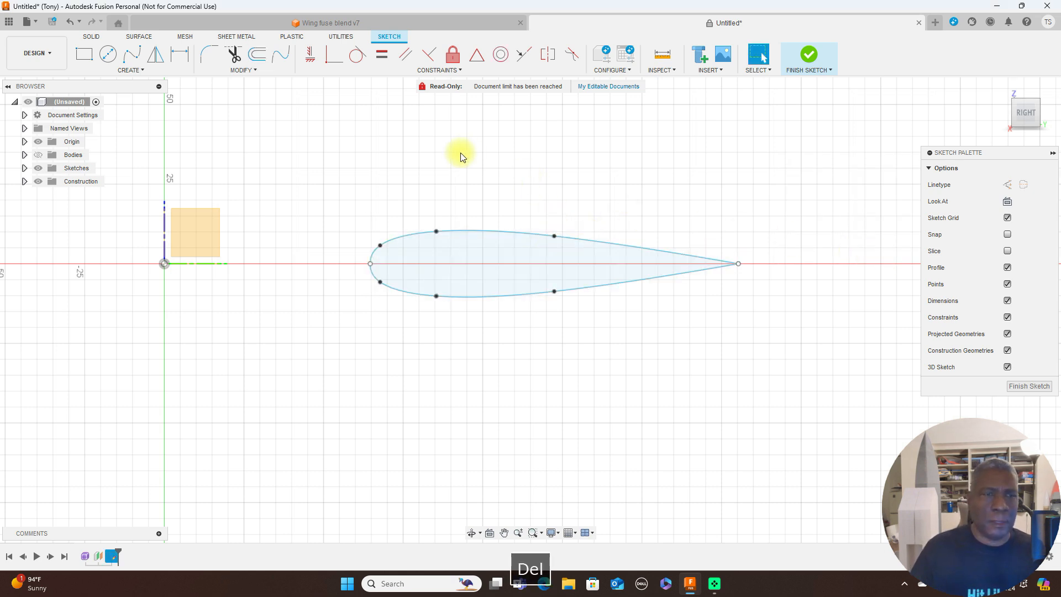
click(260, 63)
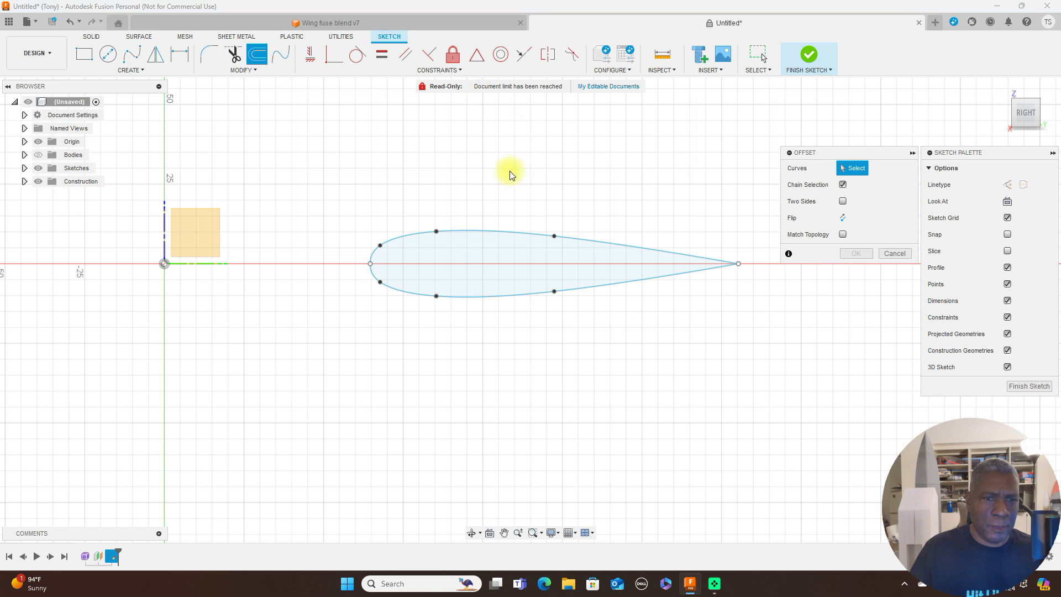
click(491, 229)
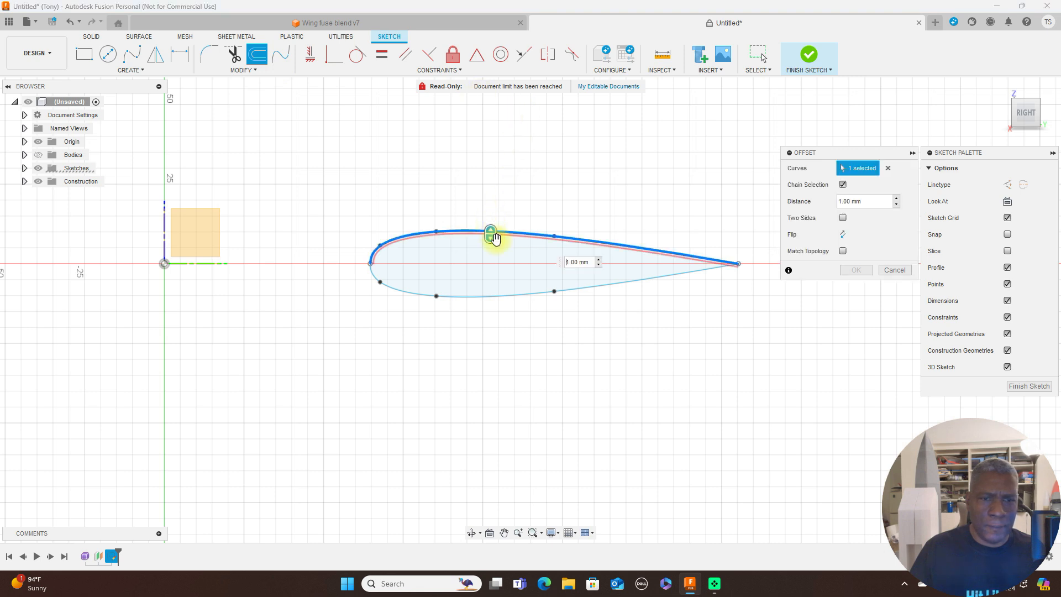
click(505, 296)
drag(508, 300, 507, 323)
click(858, 271)
Draw a chord line across the inner airfoil from its leading edge point to its trailing edge point
scroll(823, 348, down, 2)
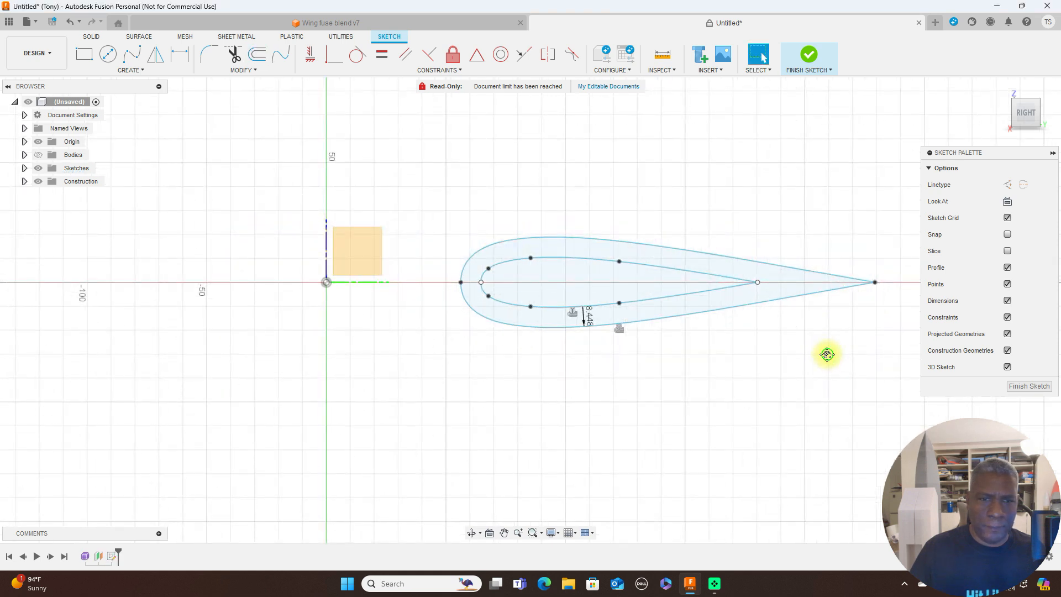
middle_drag(644, 275, 562, 288)
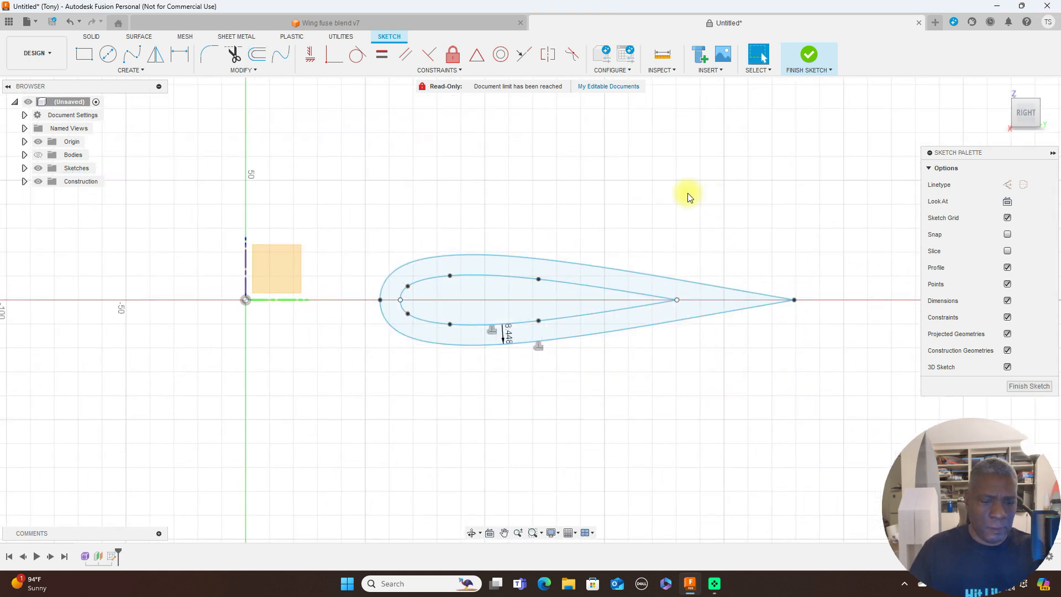
key(l)
click(399, 299)
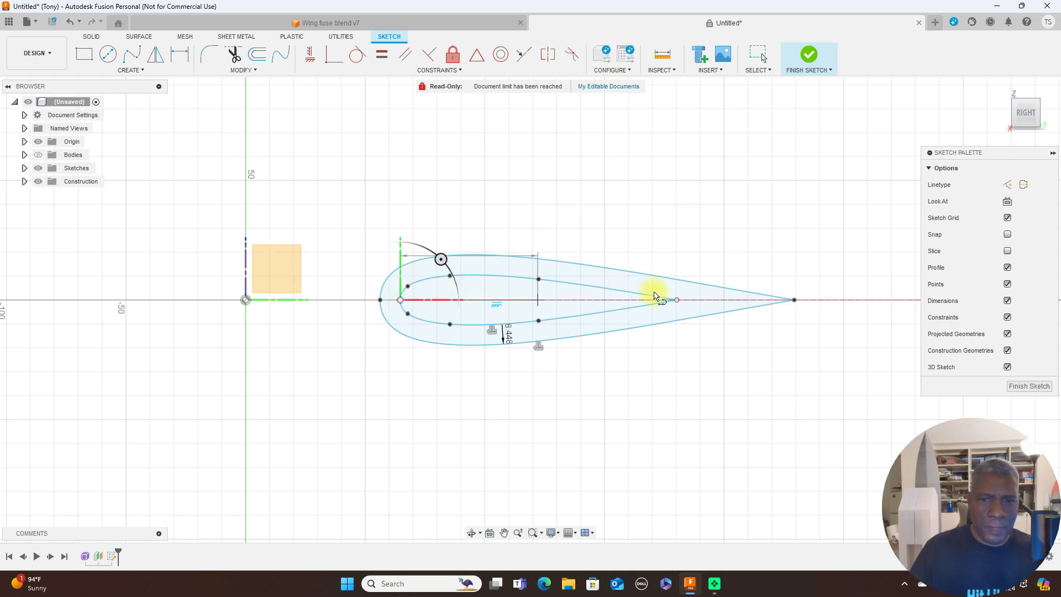
click(676, 300)
right_click(675, 299)
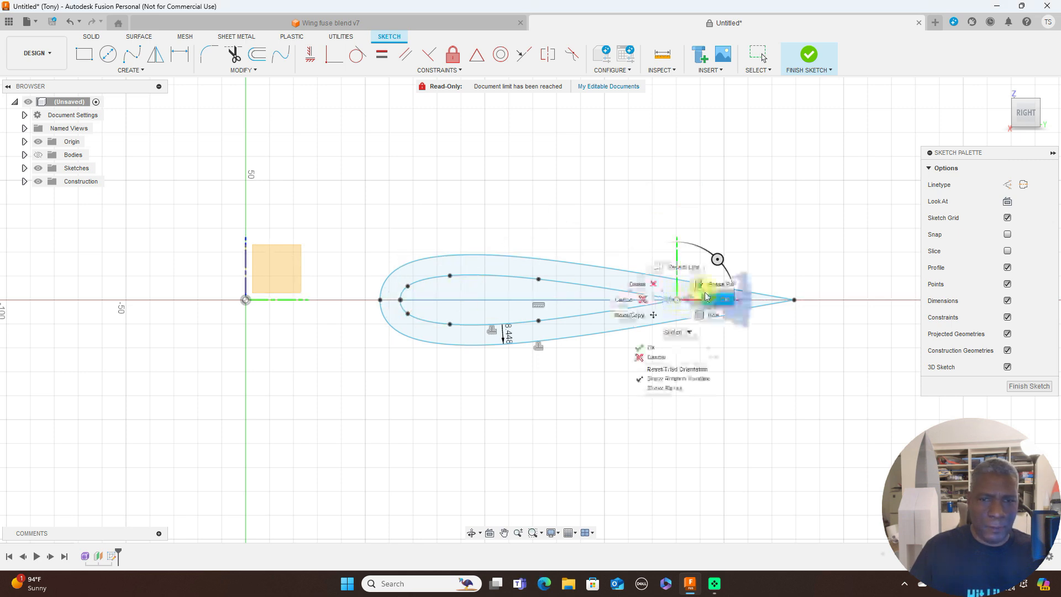
click(713, 297)
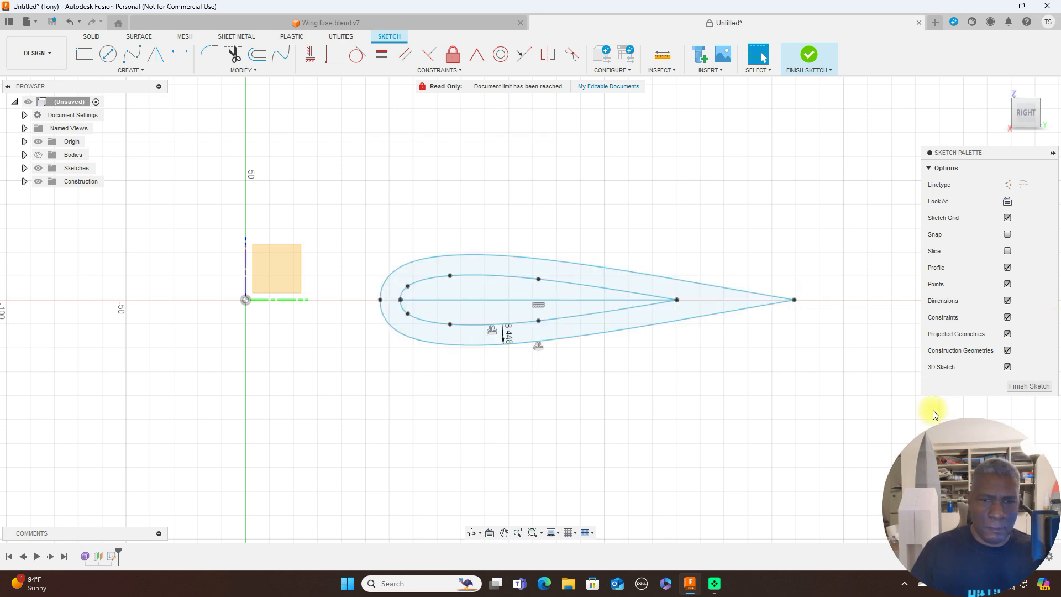
Draw a chord line across the outer offset airfoil from its leading edge point to its trailing edge point
drag(1023, 104, 1030, 127)
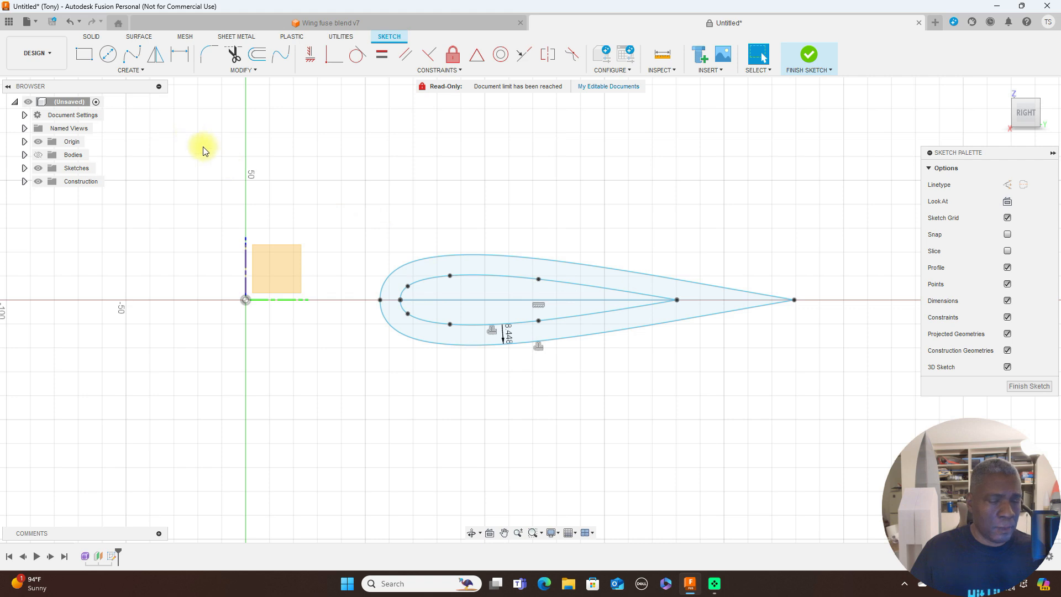
key(l)
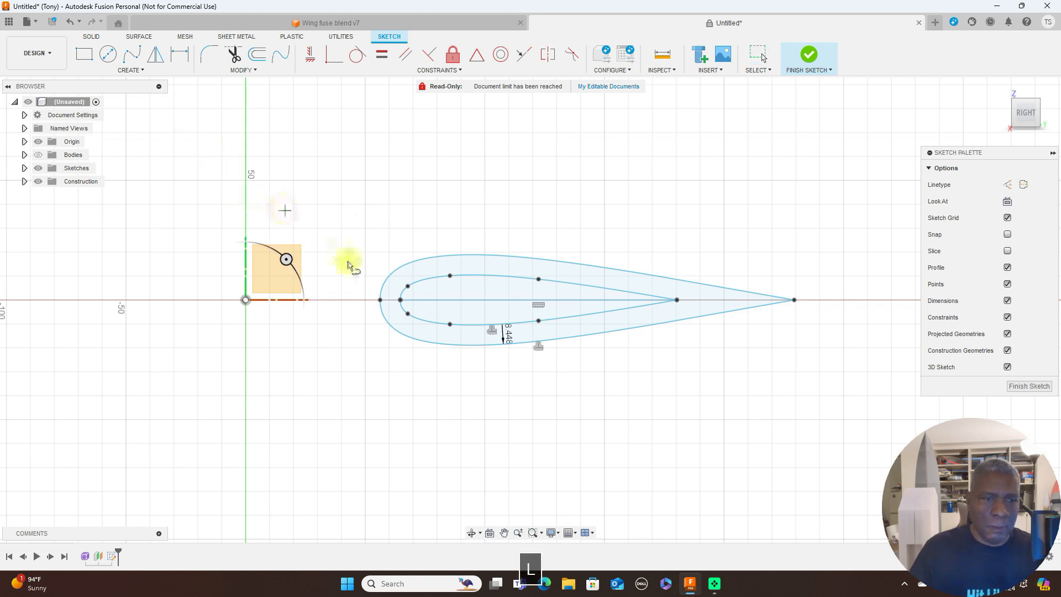
click(381, 300)
click(795, 300)
right_click(795, 301)
click(757, 280)
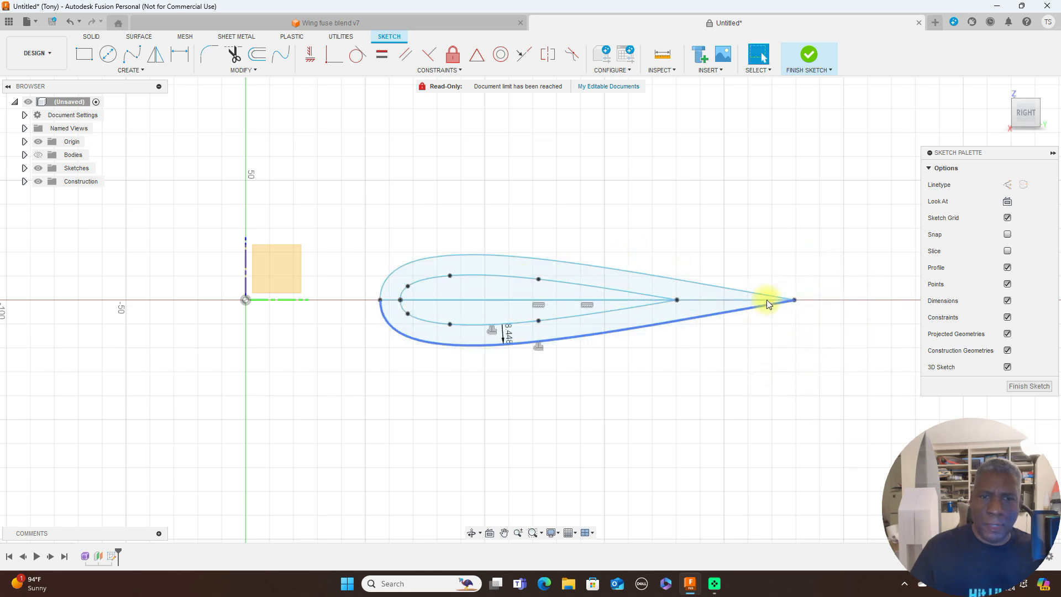
Finish the airfoil sketch and show the hidden cylinder body again
scroll(775, 238, down, 2)
middle_drag(796, 189, 705, 232)
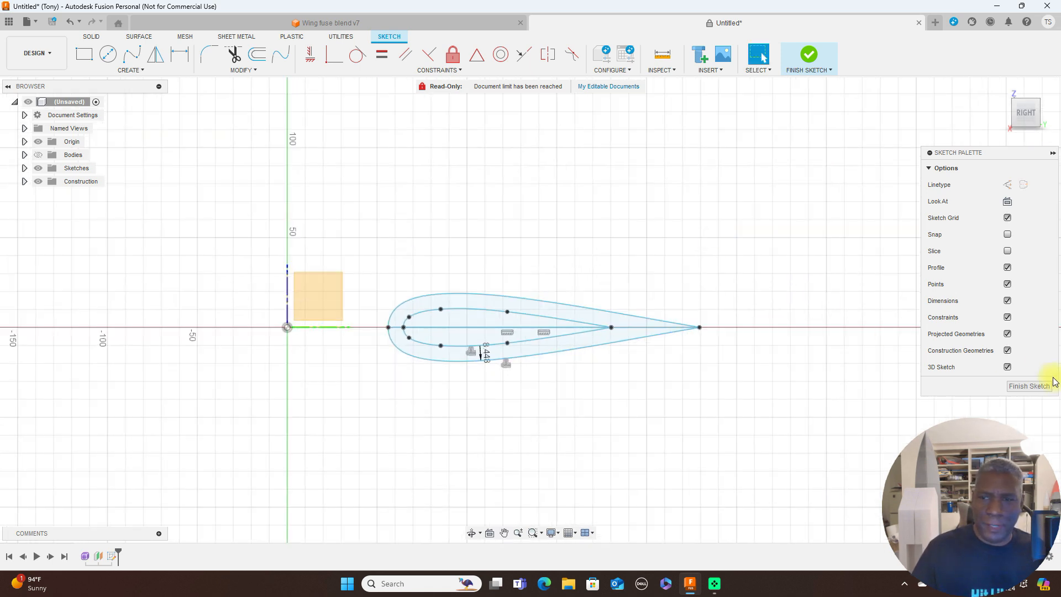
click(1018, 386)
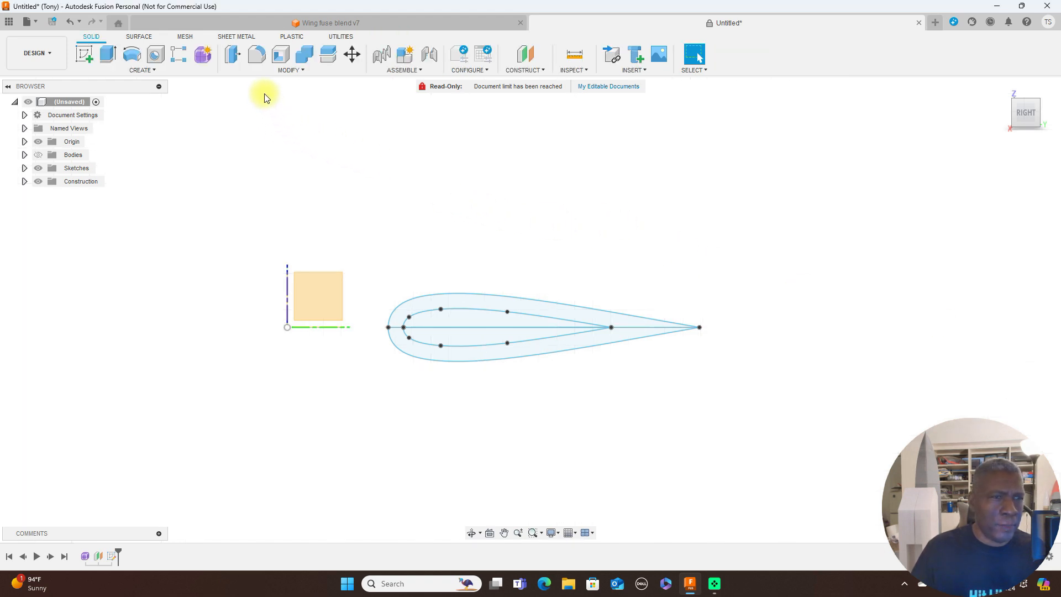
click(37, 157)
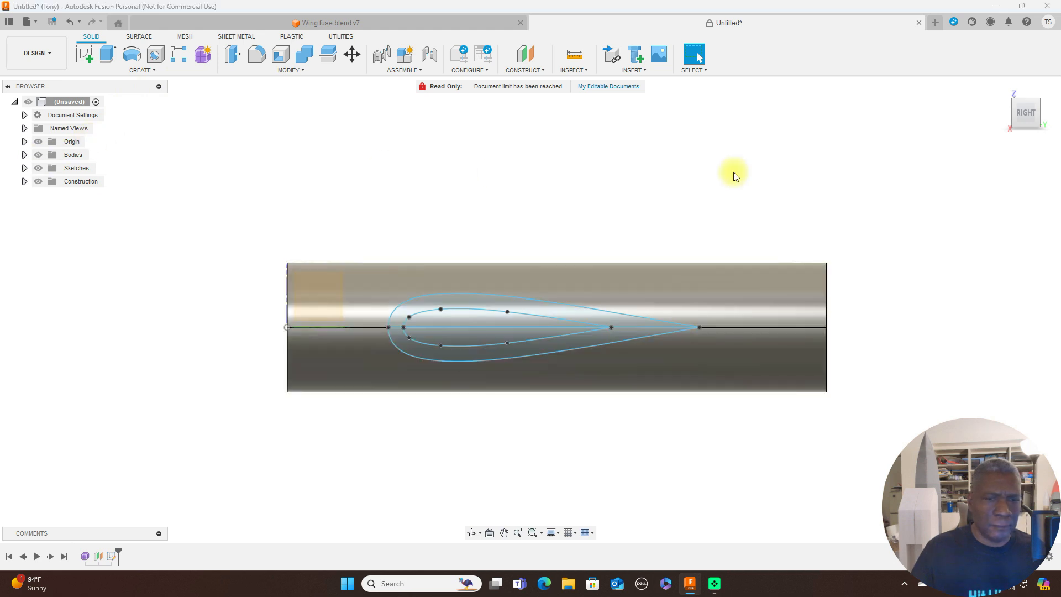
click(1014, 119)
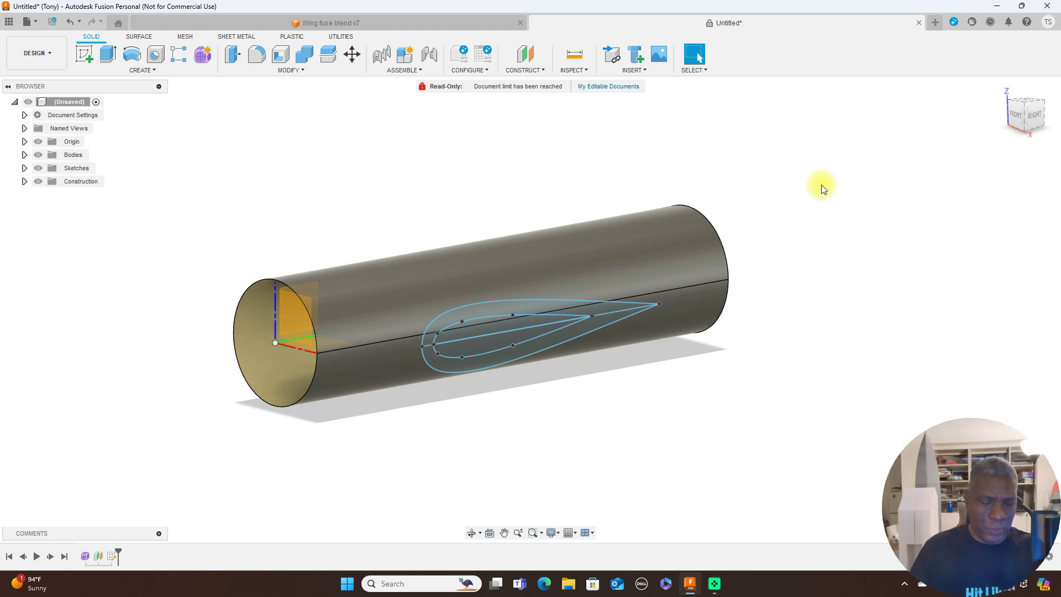
Extrude the two profiles between the inner and outer airfoils as a cut, with distance -120 mm, through both sides of the cylinder
key(e)
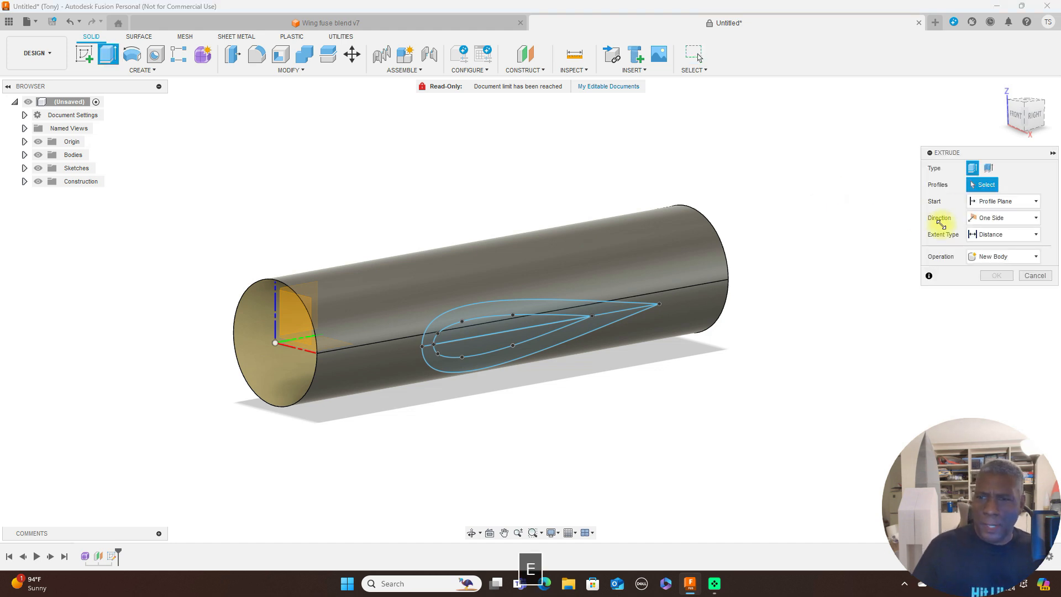
click(1020, 257)
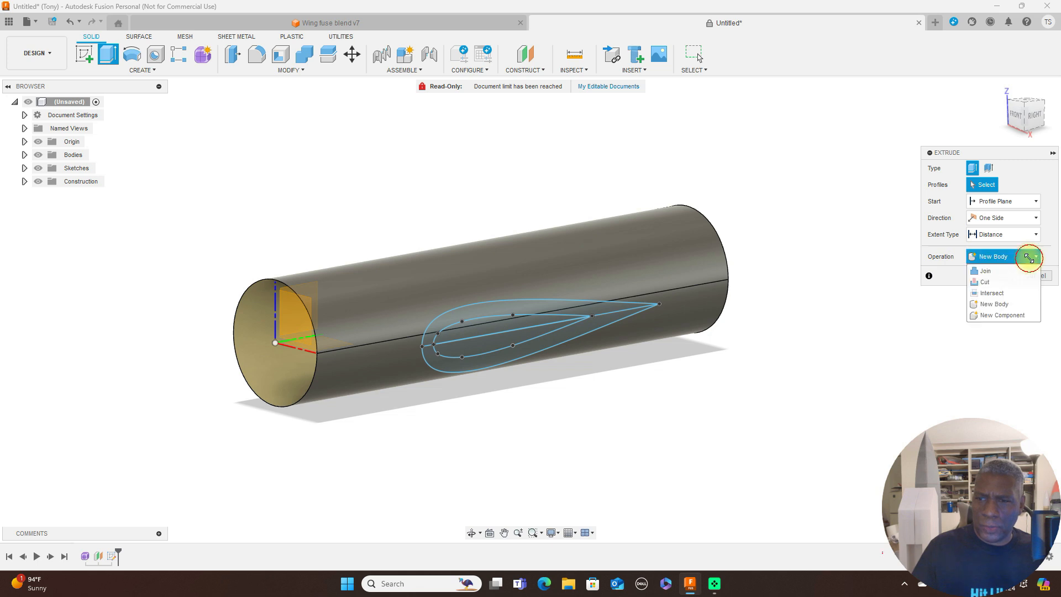
click(1013, 282)
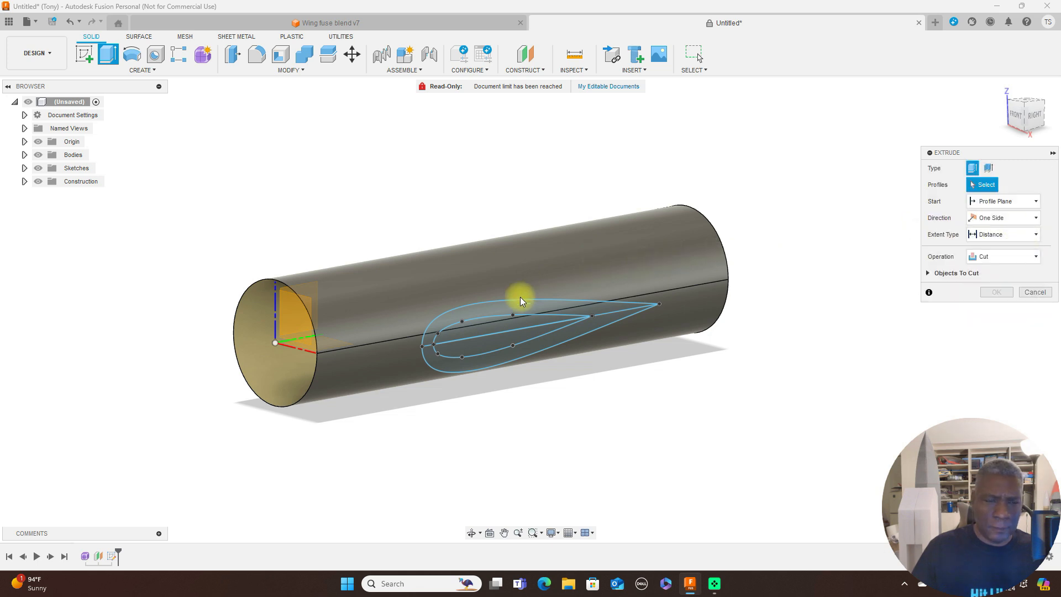
click(508, 310)
click(433, 355)
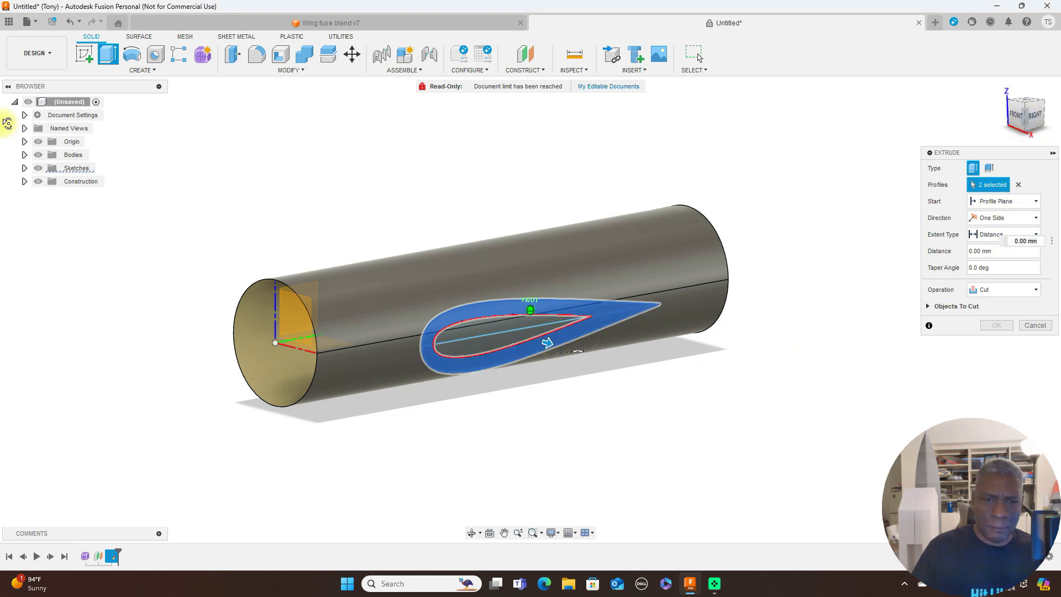
drag(1026, 118, 890, 171)
drag(547, 344, 433, 324)
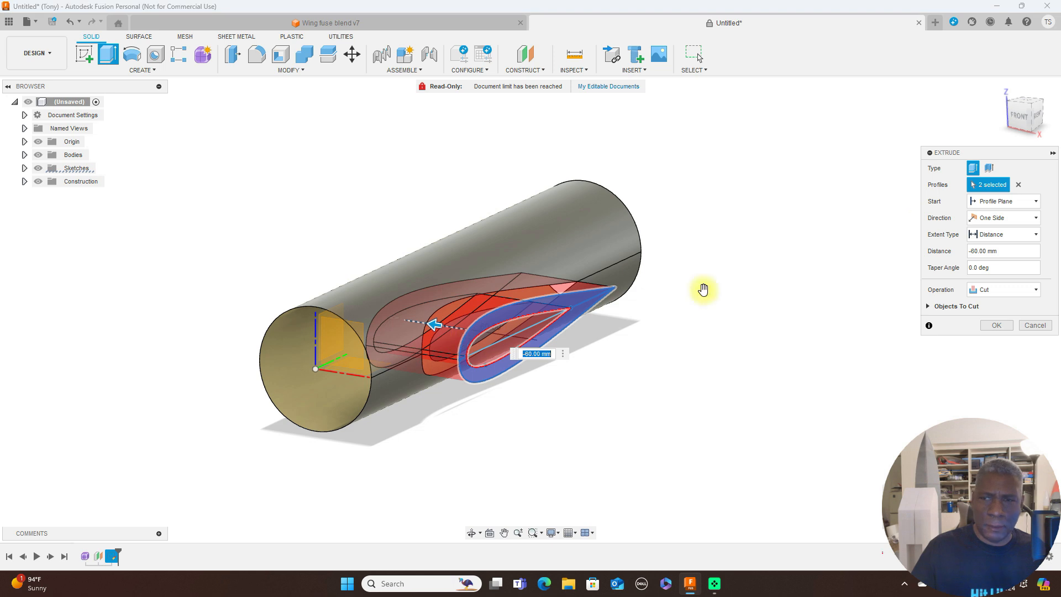
click(1024, 120)
drag(411, 345, 303, 346)
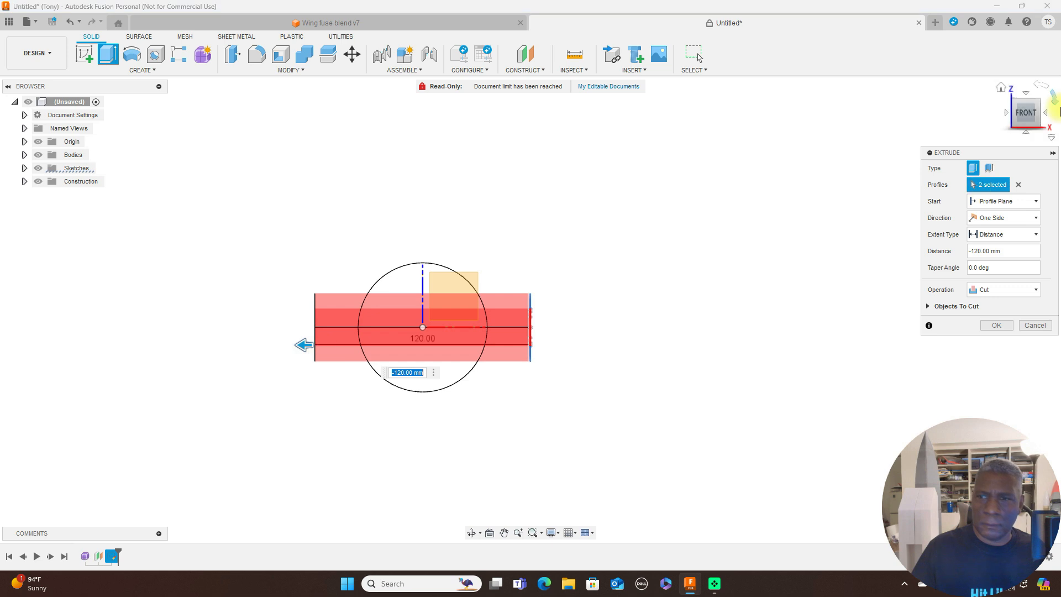
click(1036, 105)
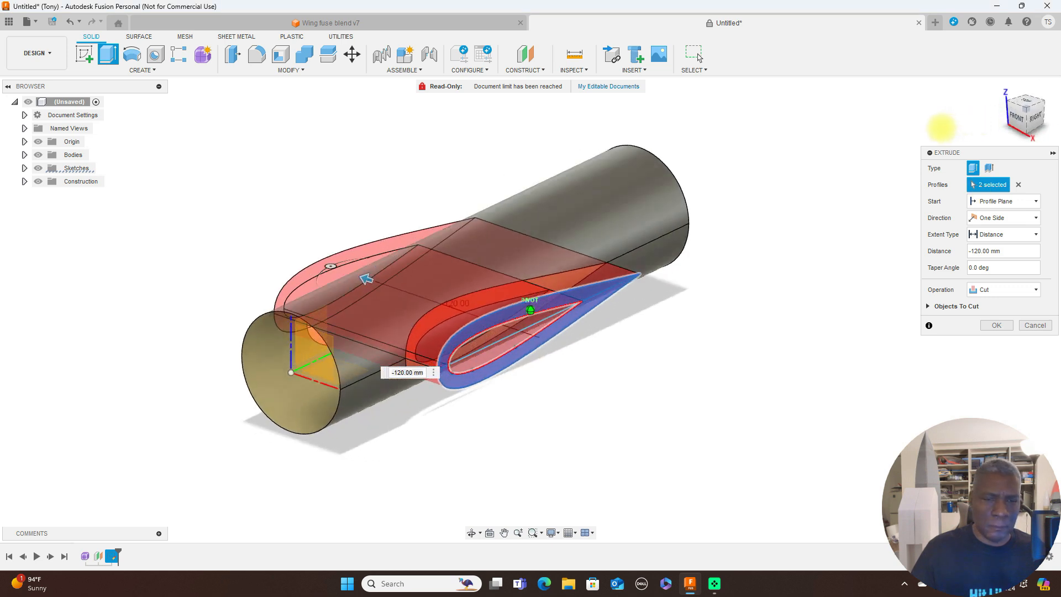
click(997, 325)
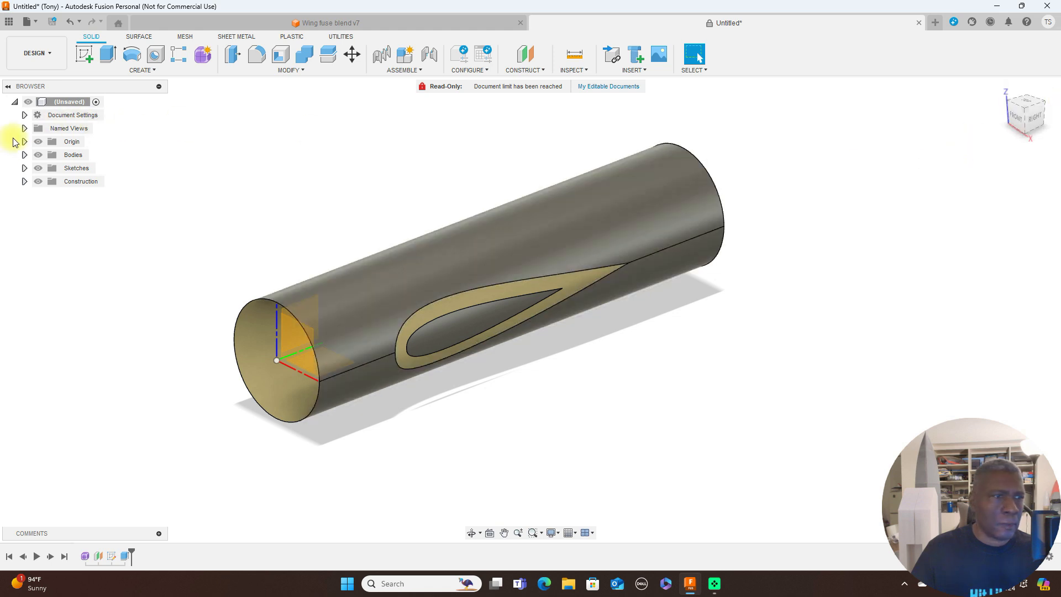
Remove the two leftover airfoil-shaped bodies inside the wing openings on both sides of the cylinder
click(24, 155)
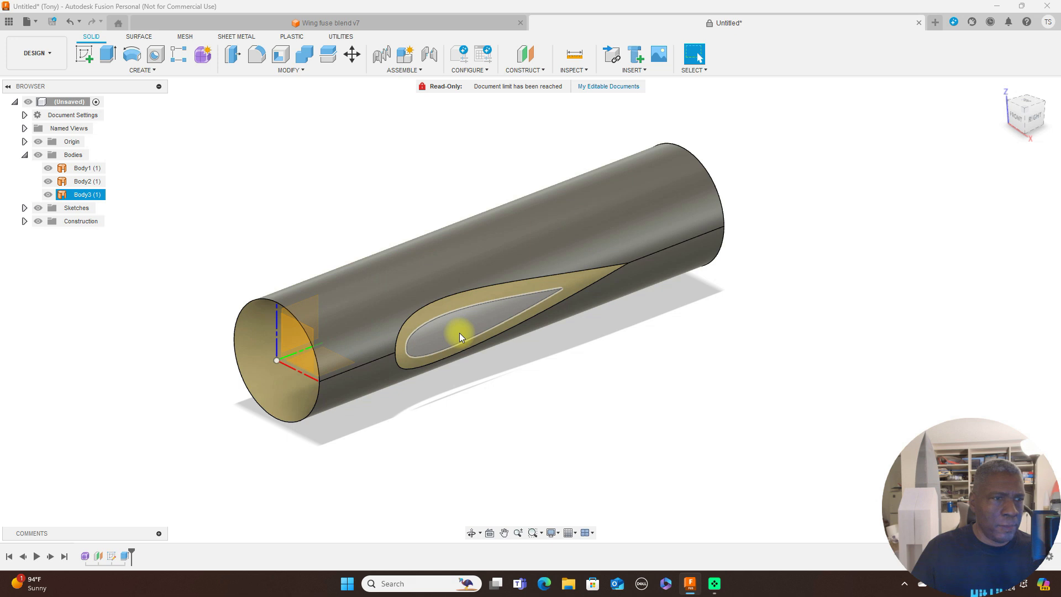
right_click(88, 194)
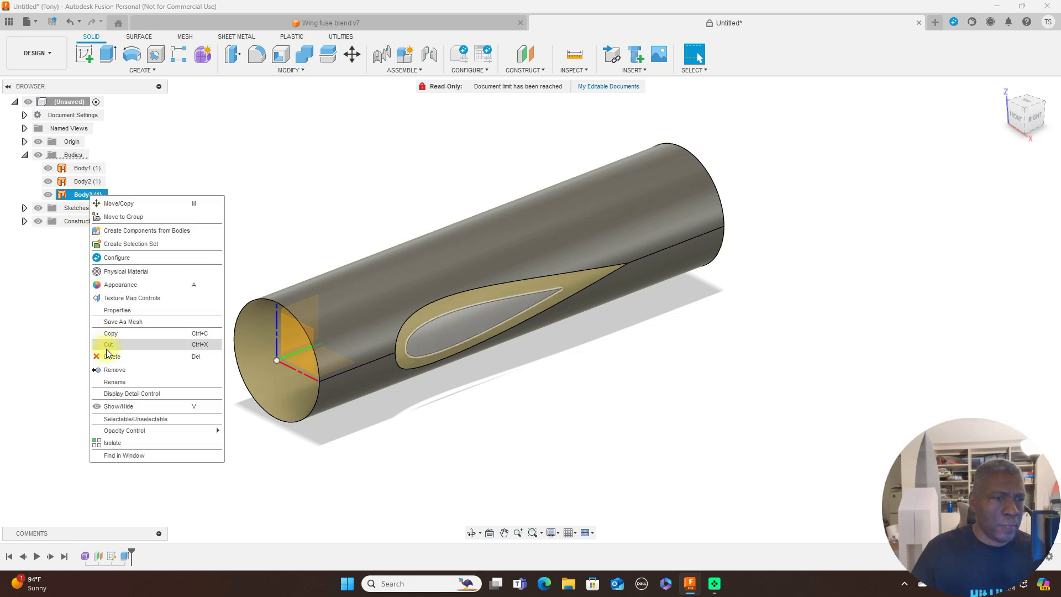
click(114, 369)
shift+middle_drag(29, 107, 199, 93)
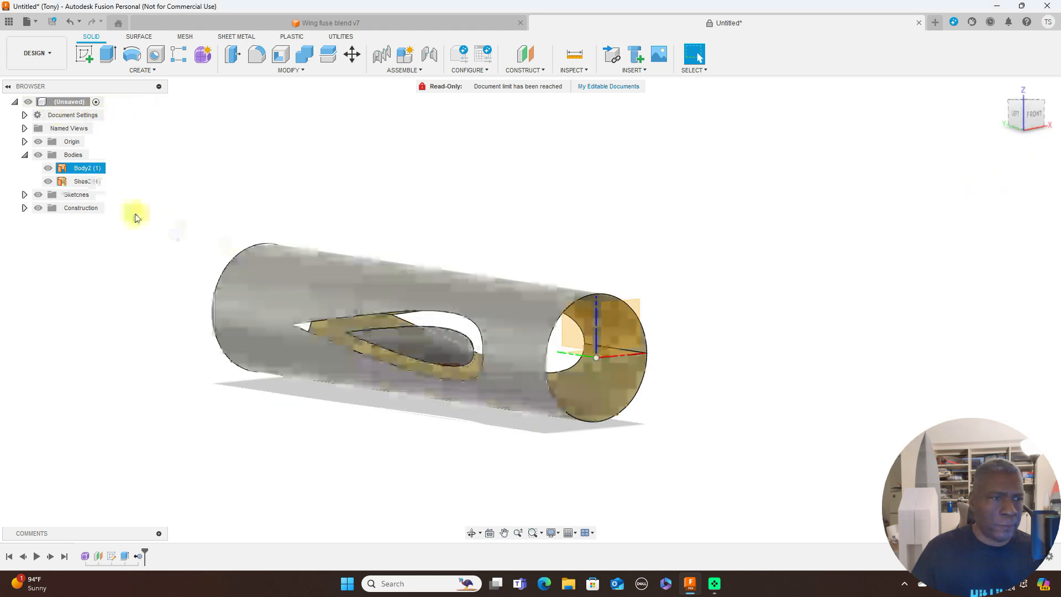
right_click(74, 181)
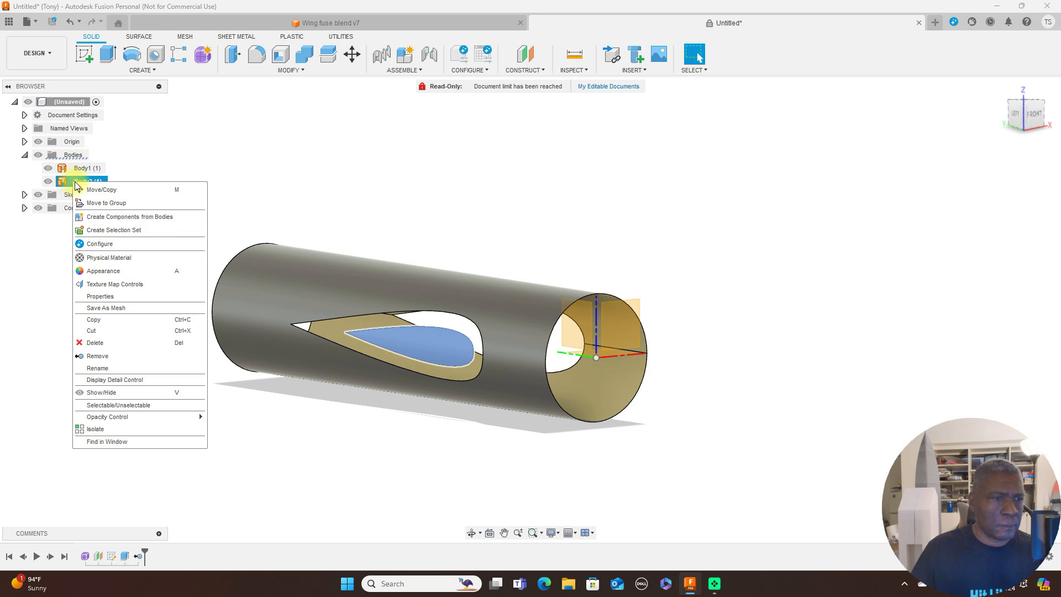
click(109, 355)
click(1031, 117)
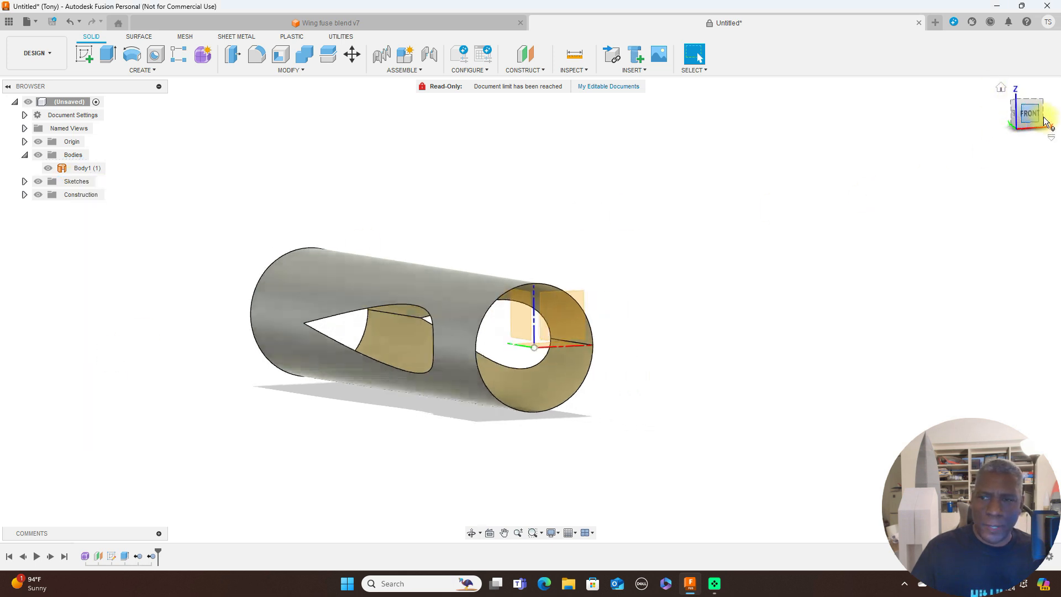
shift+middle_drag(530, 308, 816, 265)
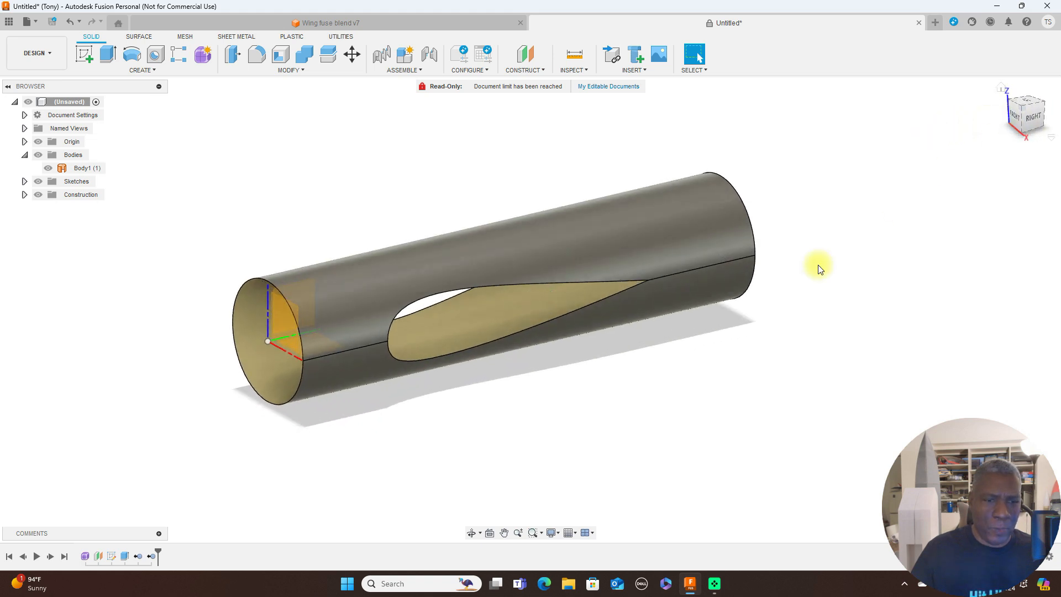
click(464, 332)
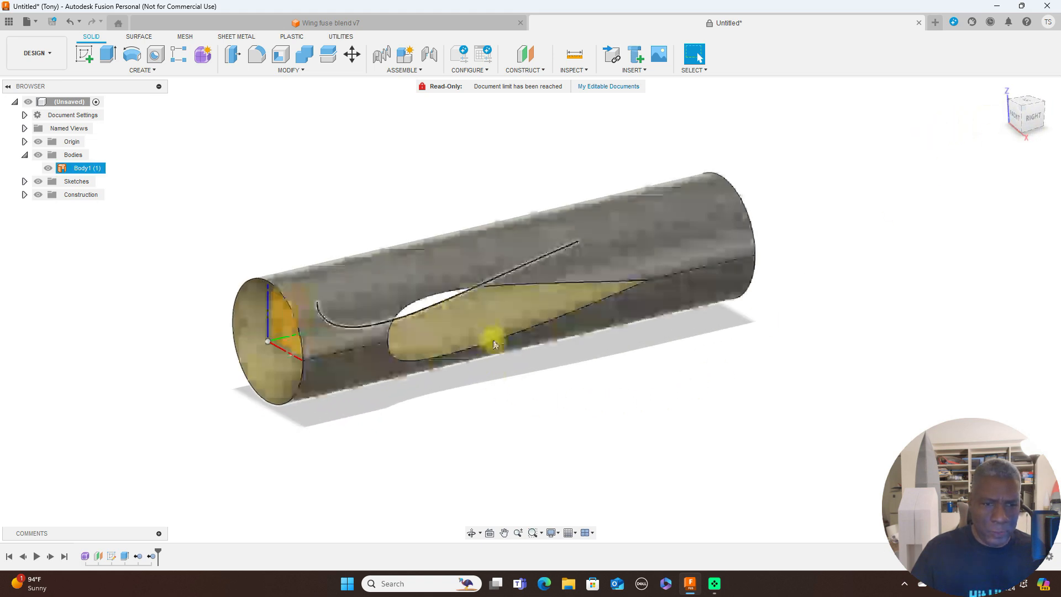
click(602, 474)
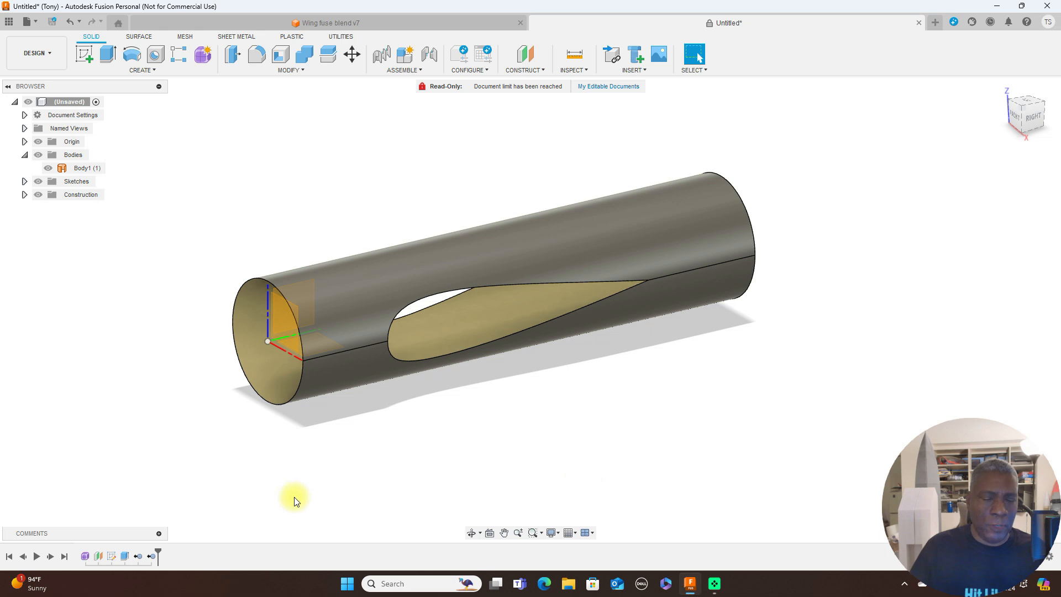
click(448, 363)
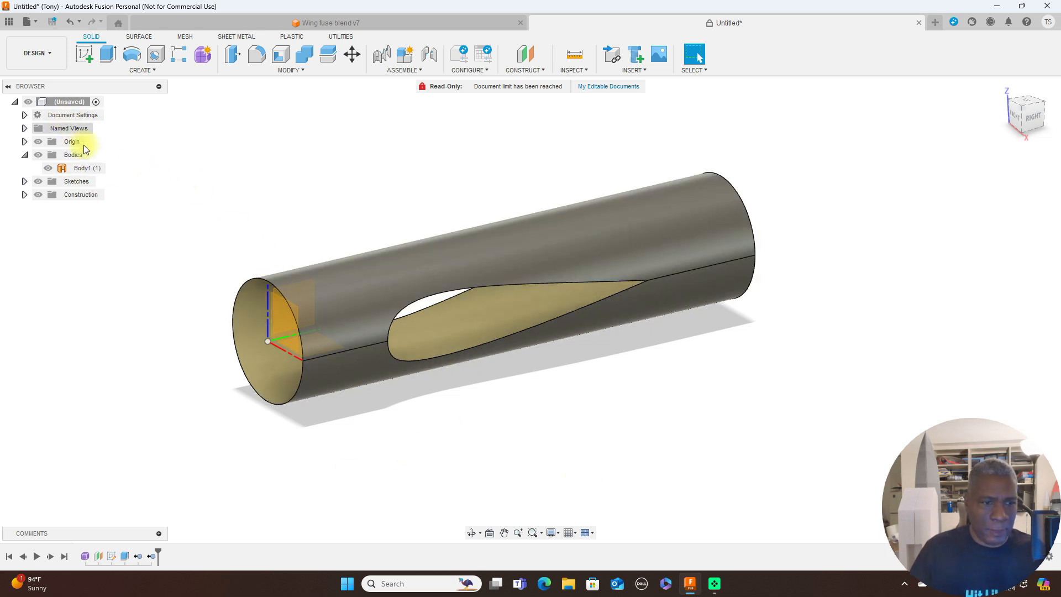
right_click(150, 557)
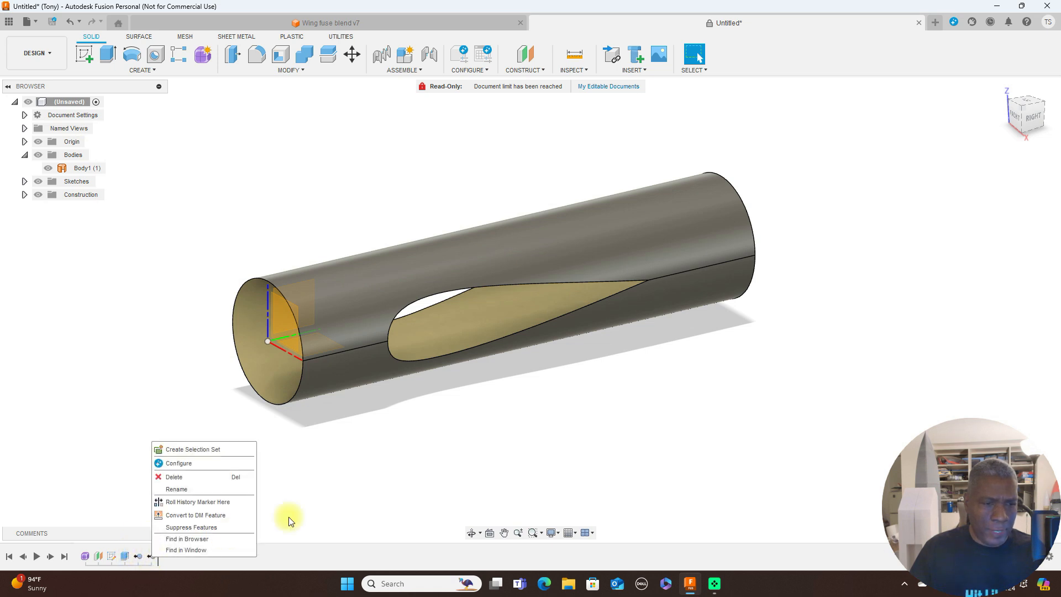
click(357, 480)
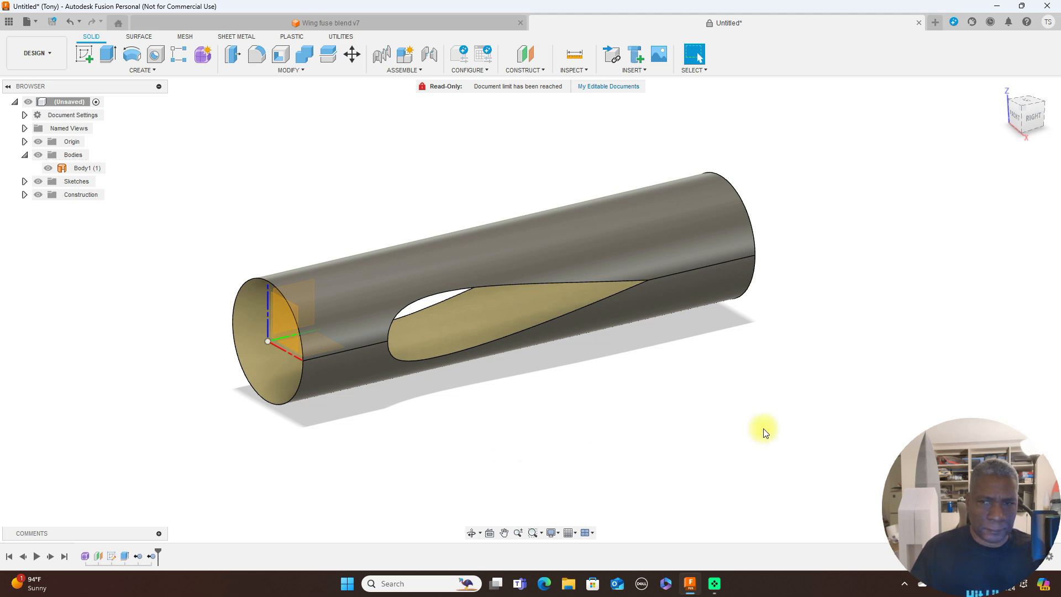
drag(1024, 121, 1027, 119)
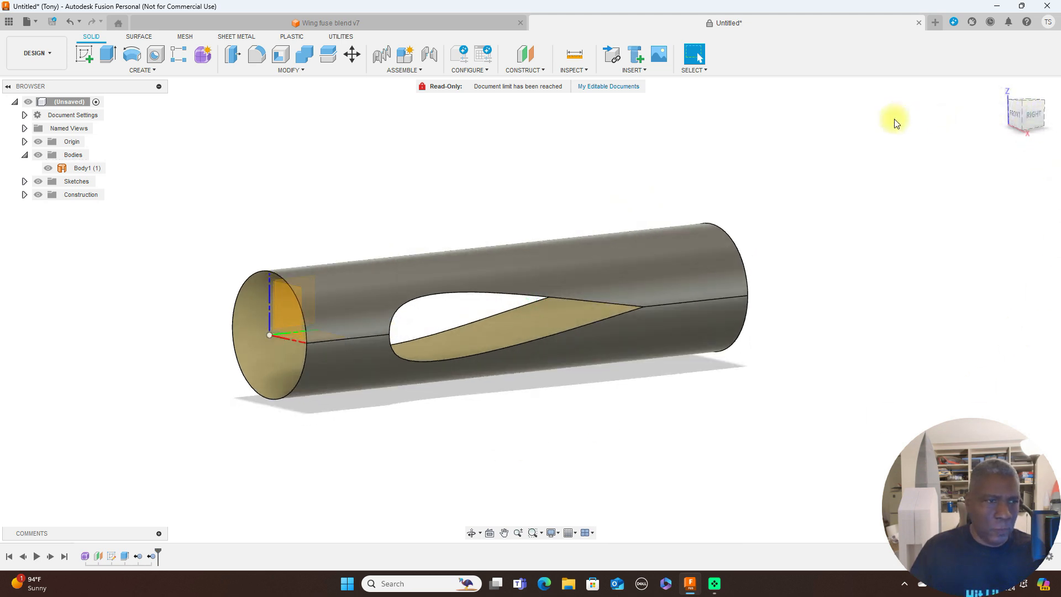
Show the airfoil sketch again and check it against the cylinder's wing opening from the side
click(24, 181)
click(49, 194)
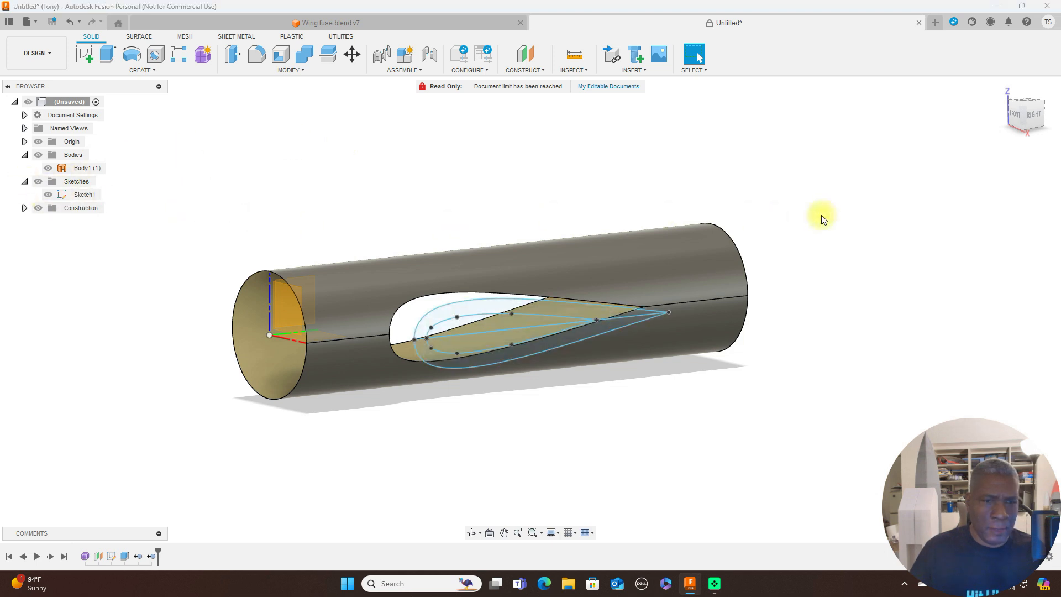
mouse_move(1024, 104)
mouse_down()
mouse_move(989, 151)
mouse_move(974, 138)
mouse_move(983, 106)
mouse_move(1021, 91)
mouse_move(998, 103)
mouse_up()
click(1029, 116)
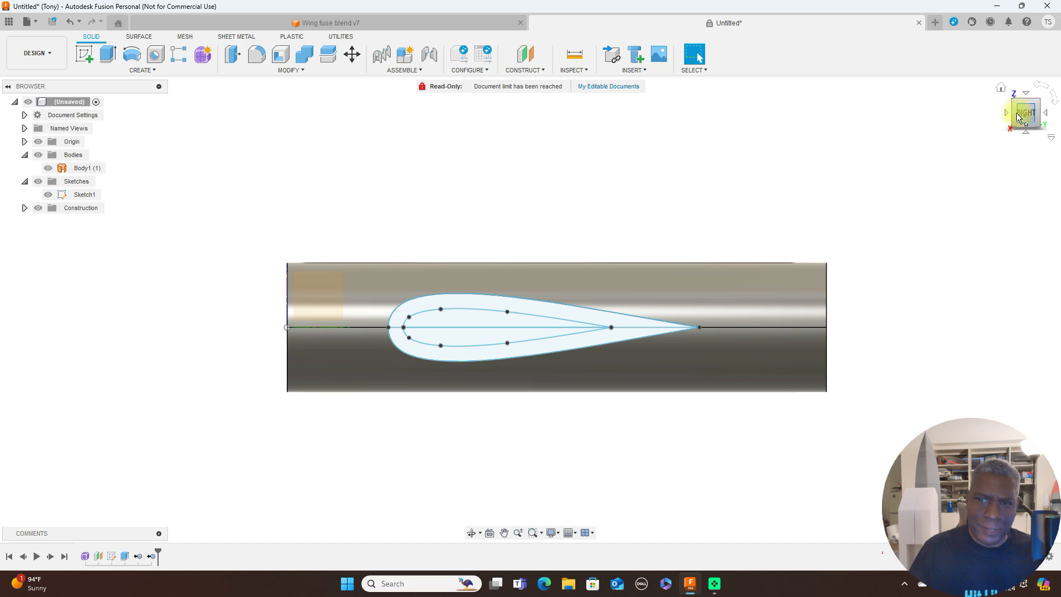
mouse_move(1018, 116)
mouse_down()
mouse_move(1034, 108)
mouse_move(1049, 119)
mouse_move(24, 118)
mouse_move(24, 139)
mouse_up()
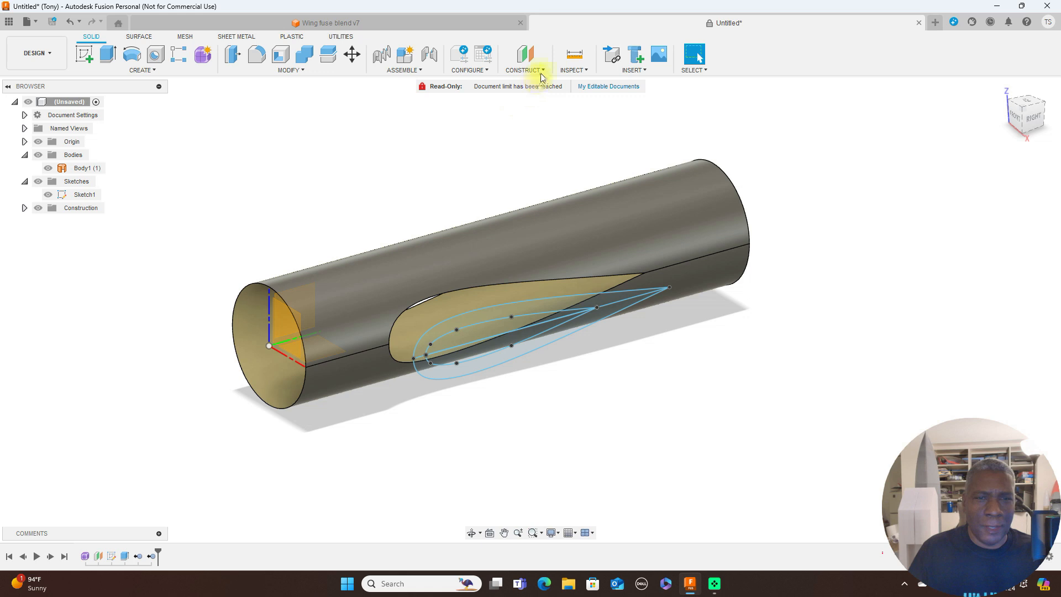
Create a construction plane offset 100 mm from the origin plane at the cylinder's front end, crossing the wing opening
click(523, 70)
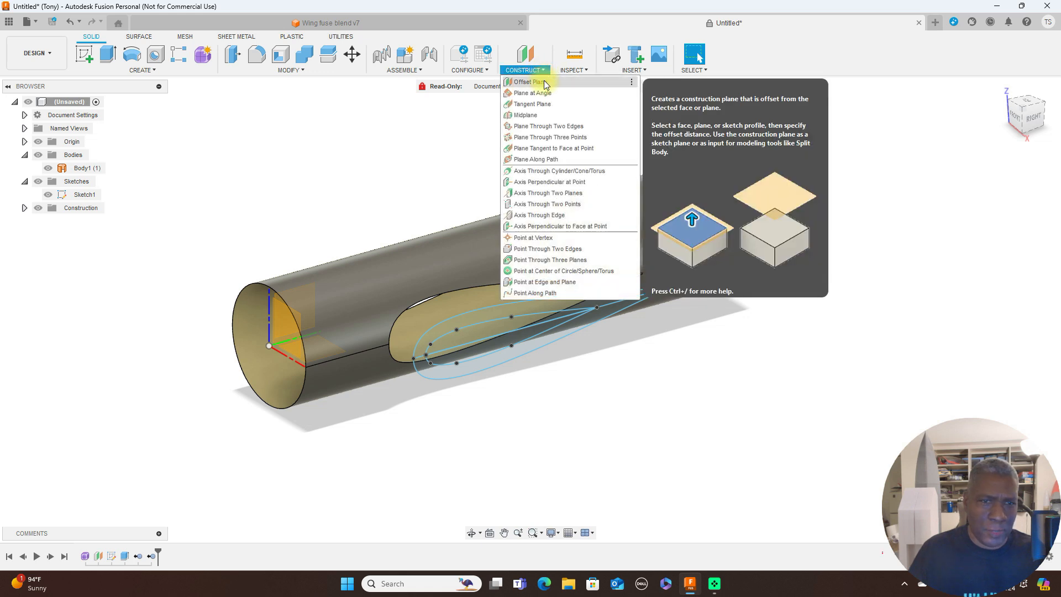
click(539, 81)
click(278, 323)
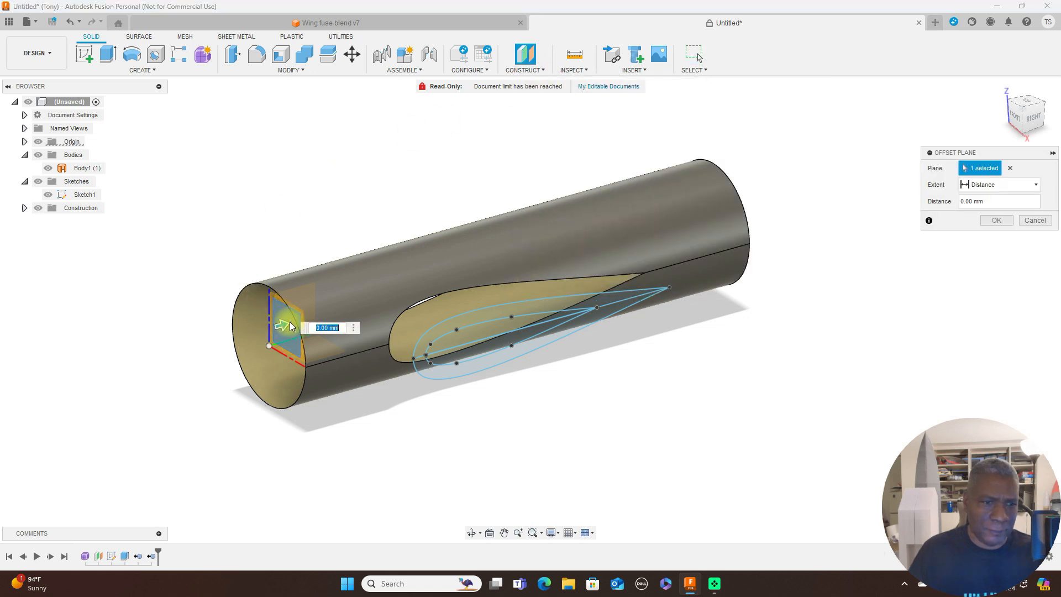
drag(282, 319, 445, 279)
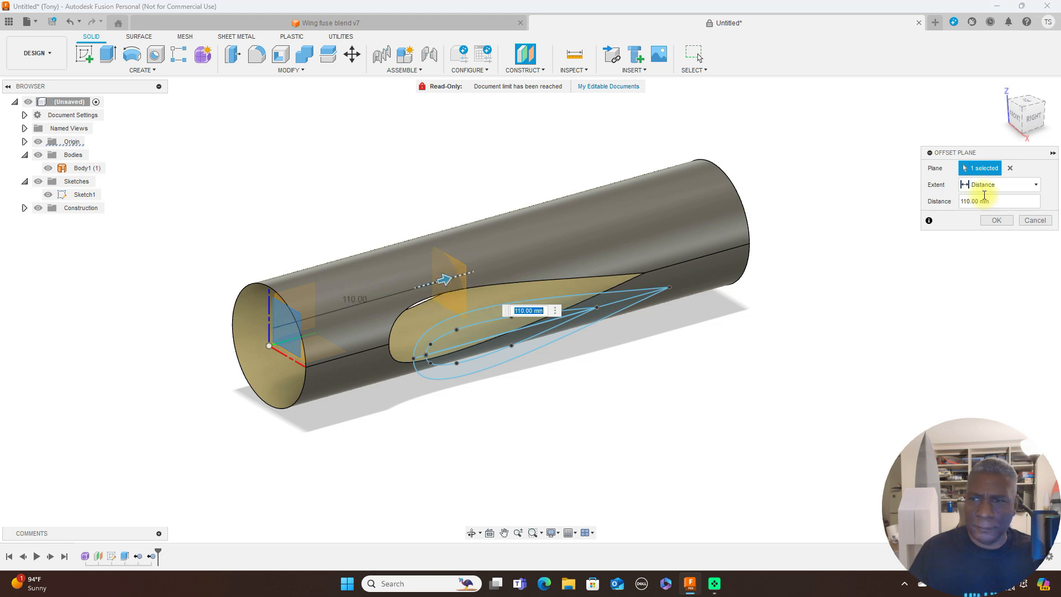
click(1031, 118)
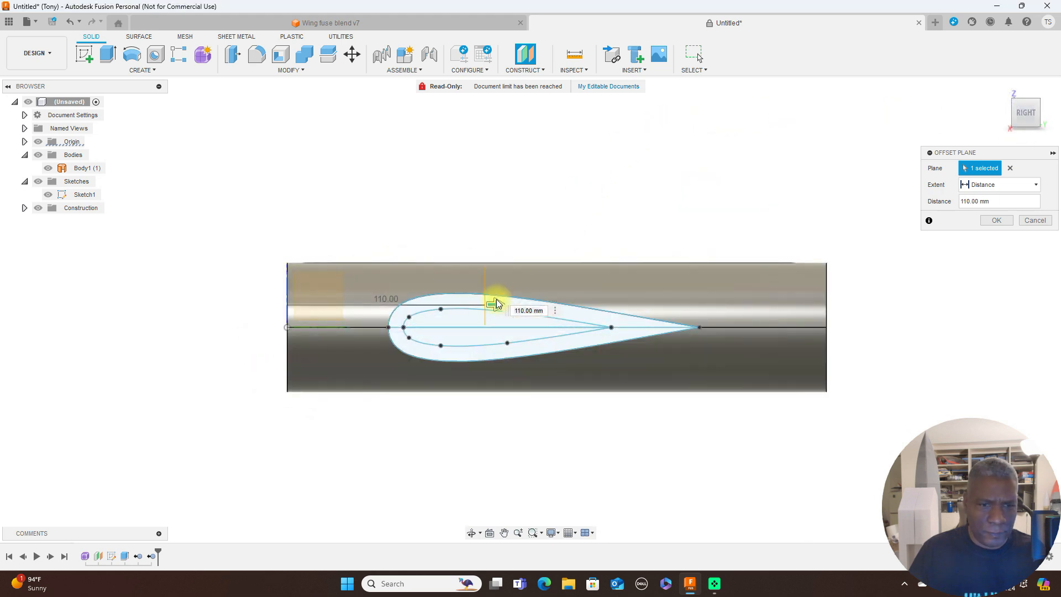
drag(498, 303, 482, 304)
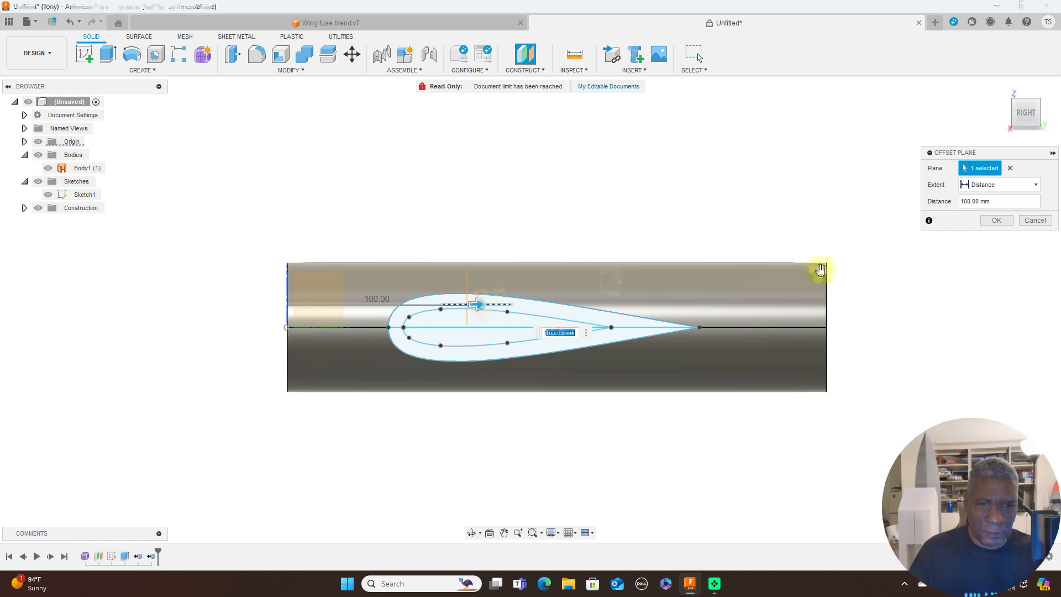
click(997, 222)
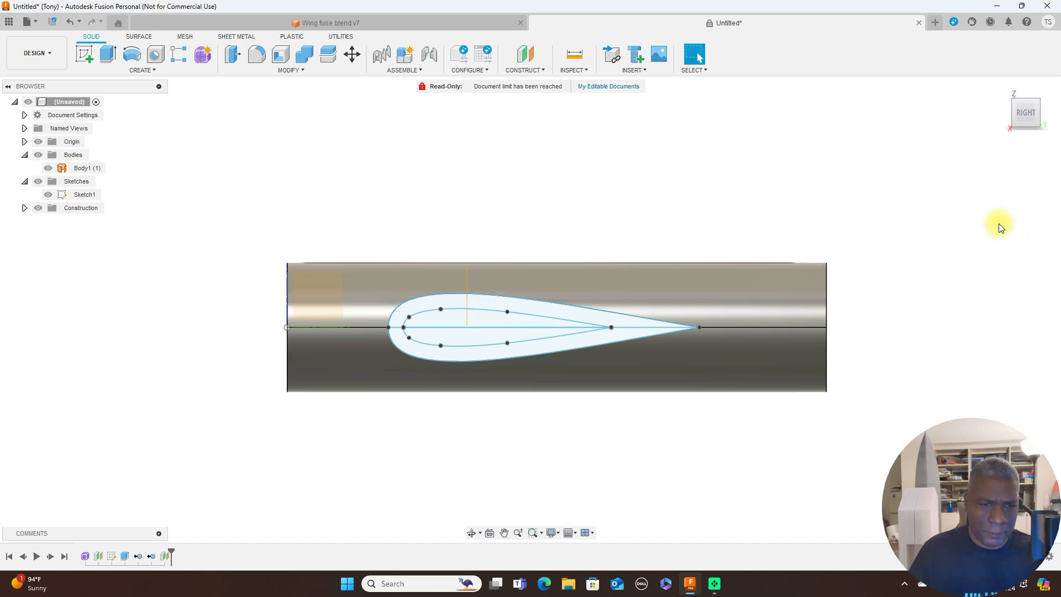
mouse_move(1016, 118)
mouse_down()
mouse_move(1027, 121)
mouse_move(1020, 115)
mouse_up()
click(1021, 118)
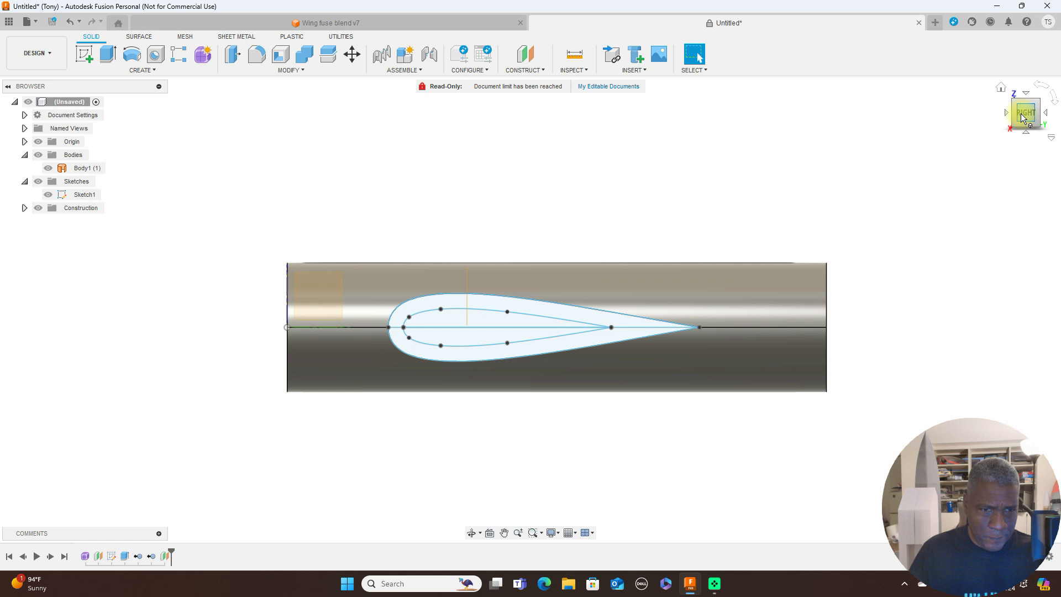
drag(1015, 116, 47, 127)
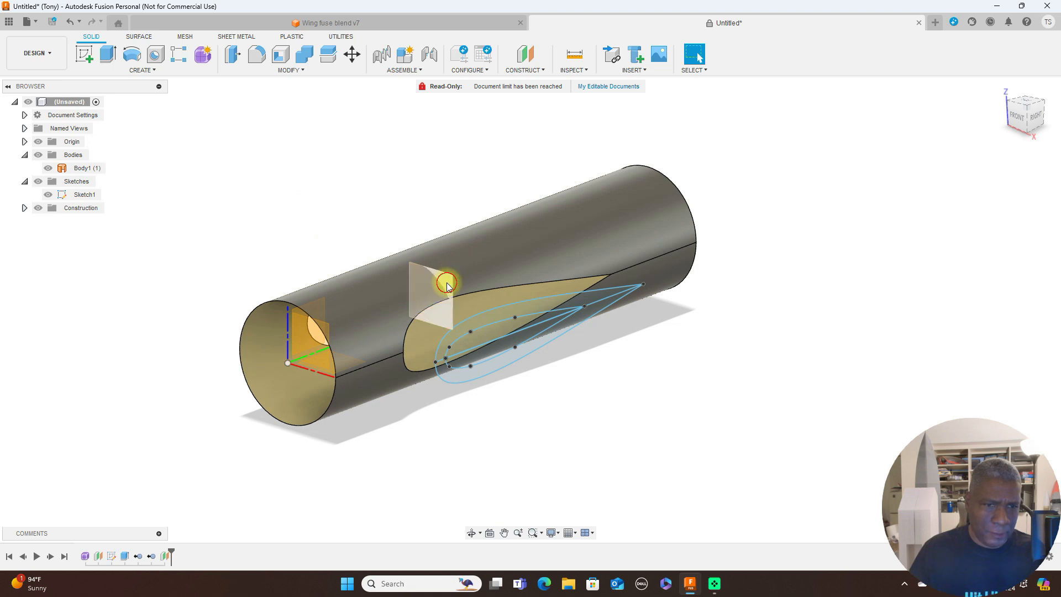
Start a new sketch on the offset construction plane that crosses the cylinder's wing opening
click(446, 283)
click(85, 55)
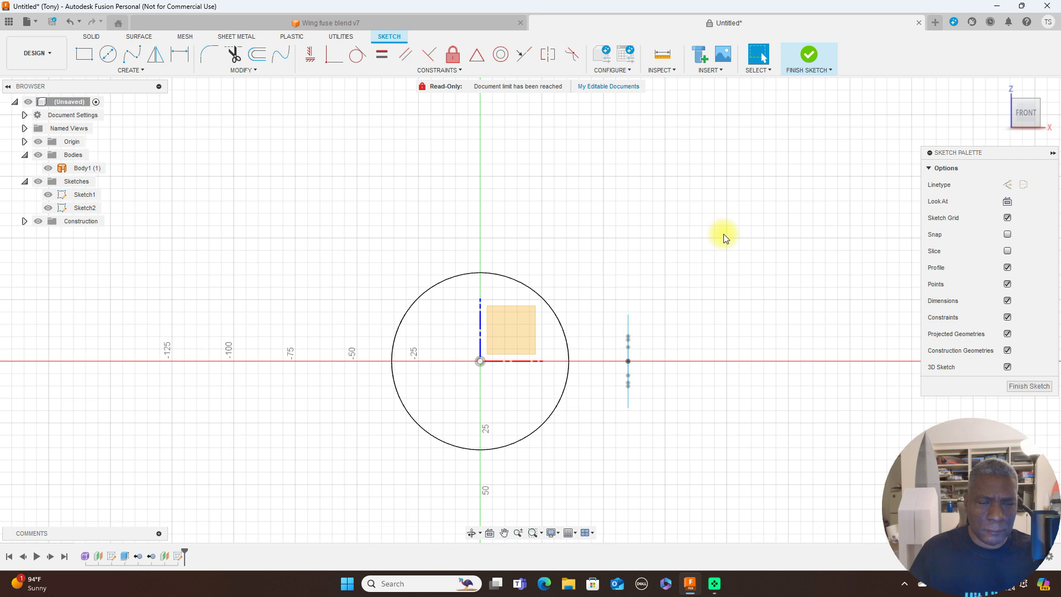
scroll(726, 238, up, 1)
middle_drag(743, 260, 720, 207)
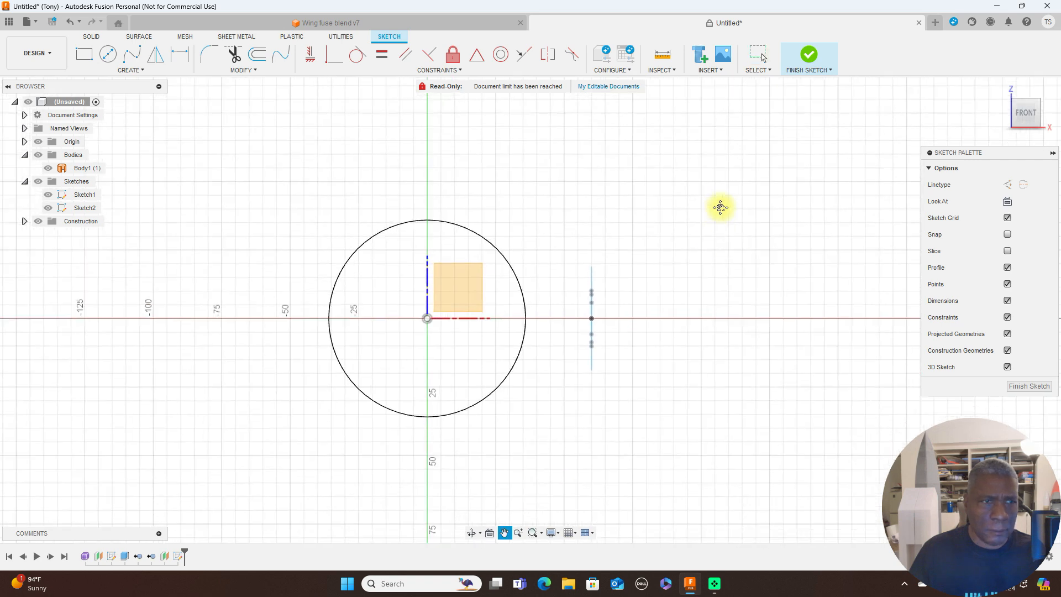
mouse_move(1021, 108)
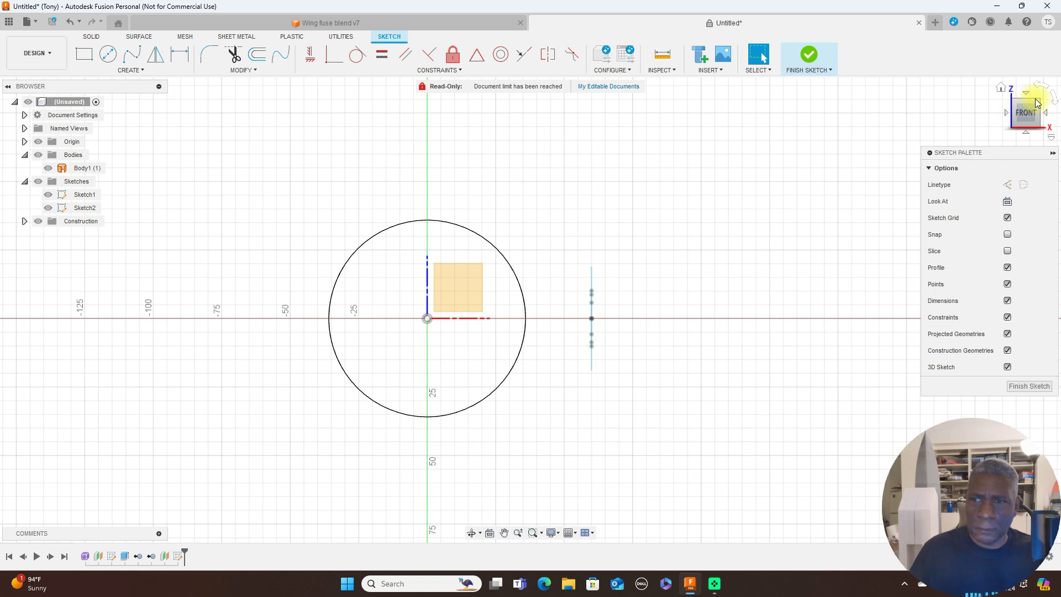
click(1038, 105)
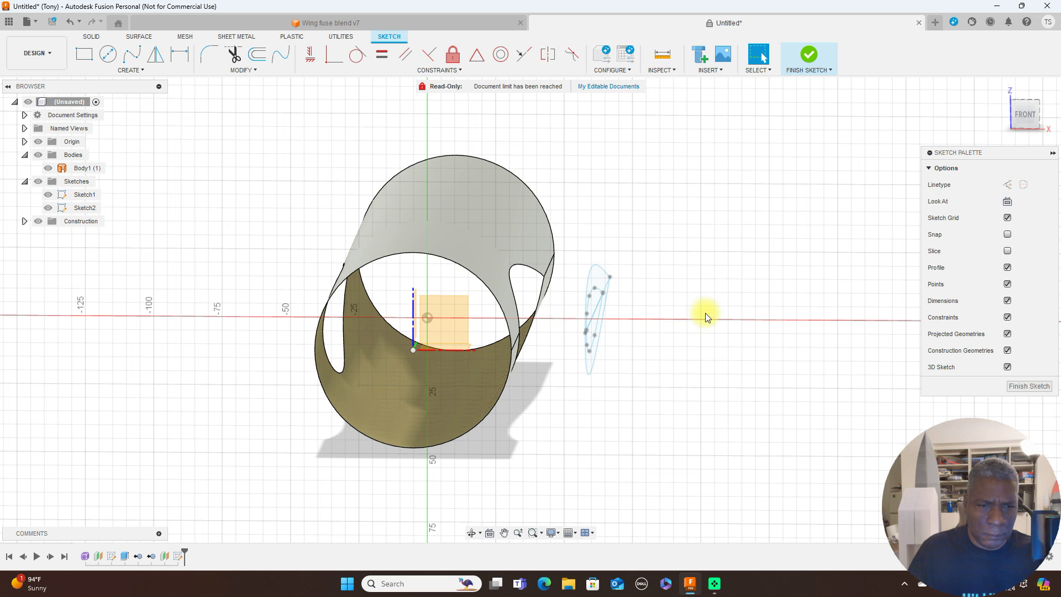
Use Intersect to project points onto the sketch plane from the wing opening's upper and lower edges and the inner airfoil's upper and lower curves
click(149, 72)
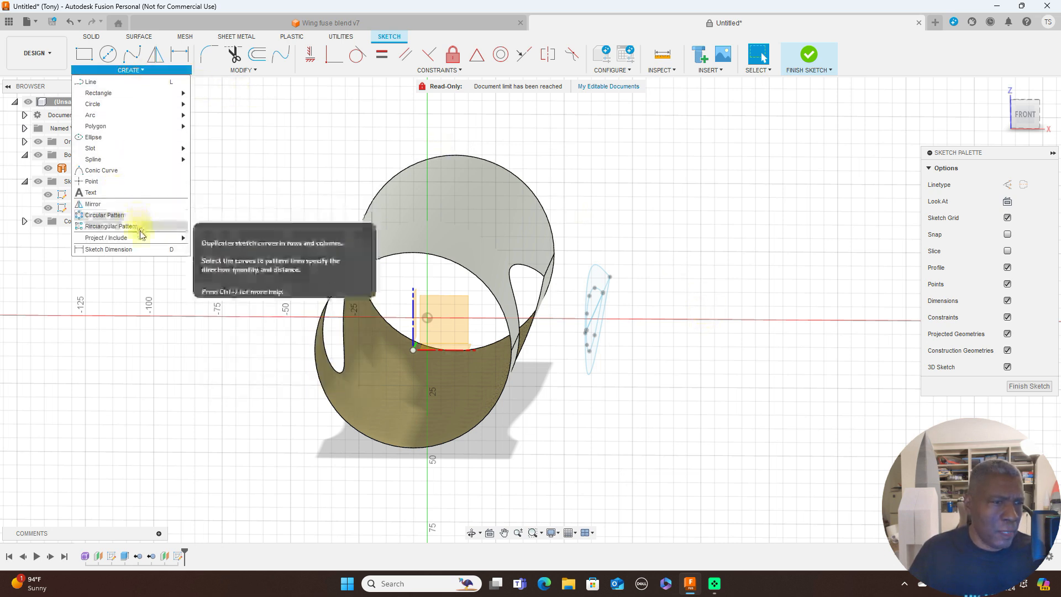
mouse_move(140, 236)
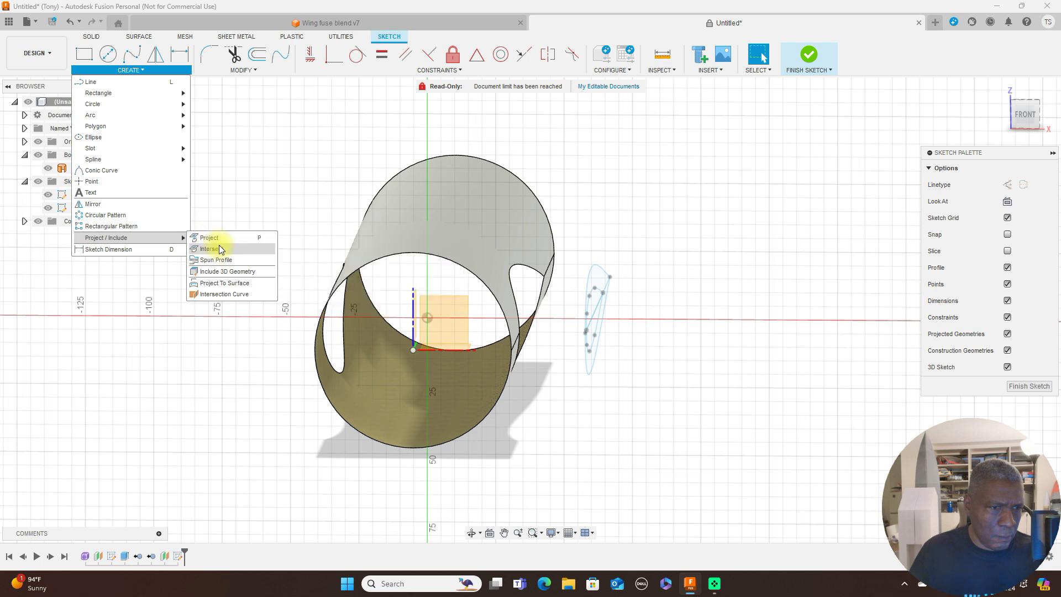
click(231, 273)
click(154, 71)
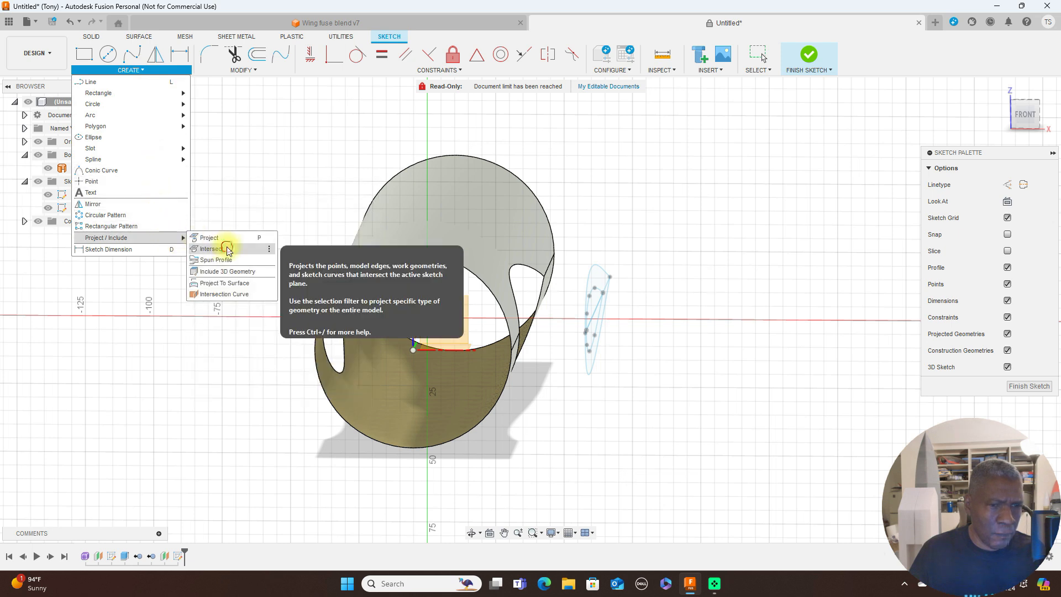
click(227, 249)
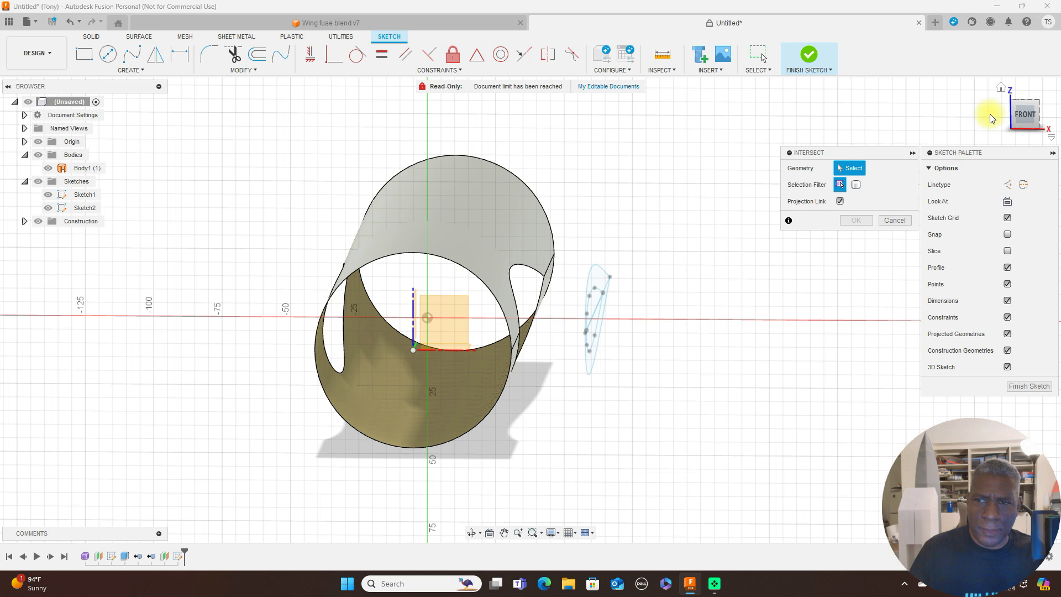
drag(1016, 115, 978, 100)
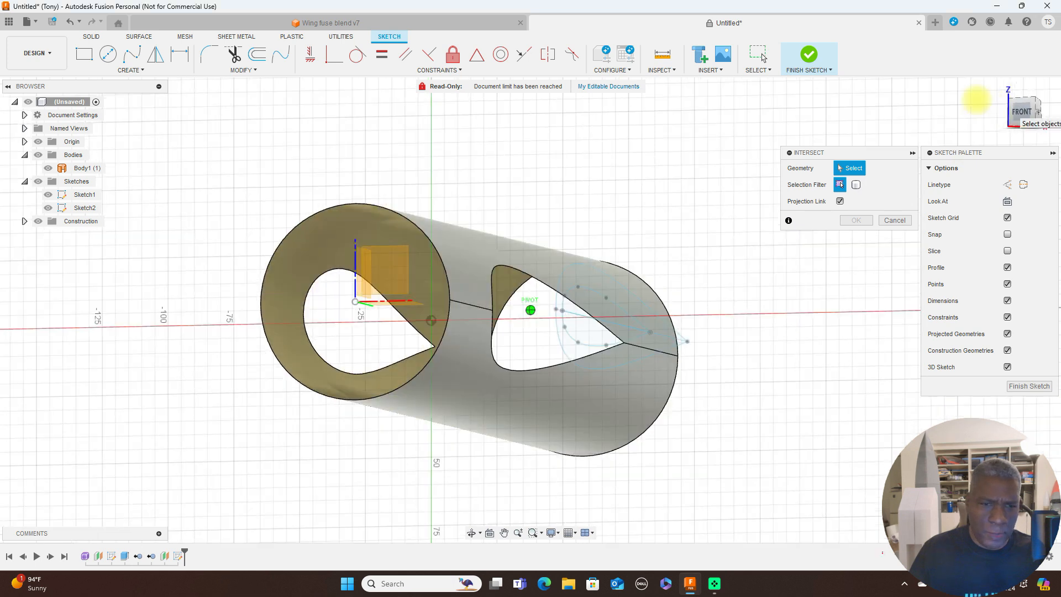
click(520, 304)
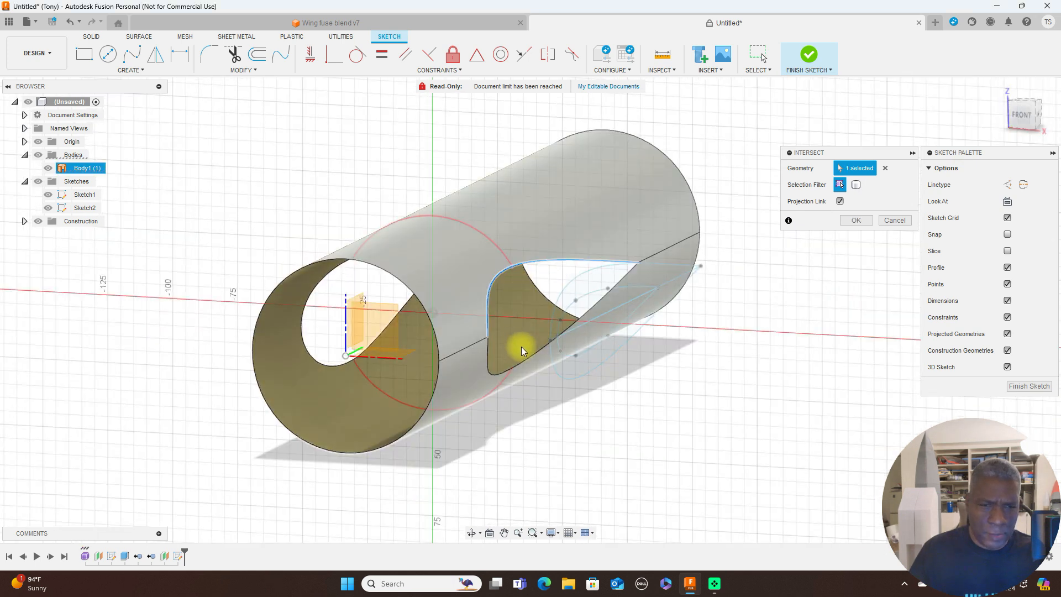
click(527, 359)
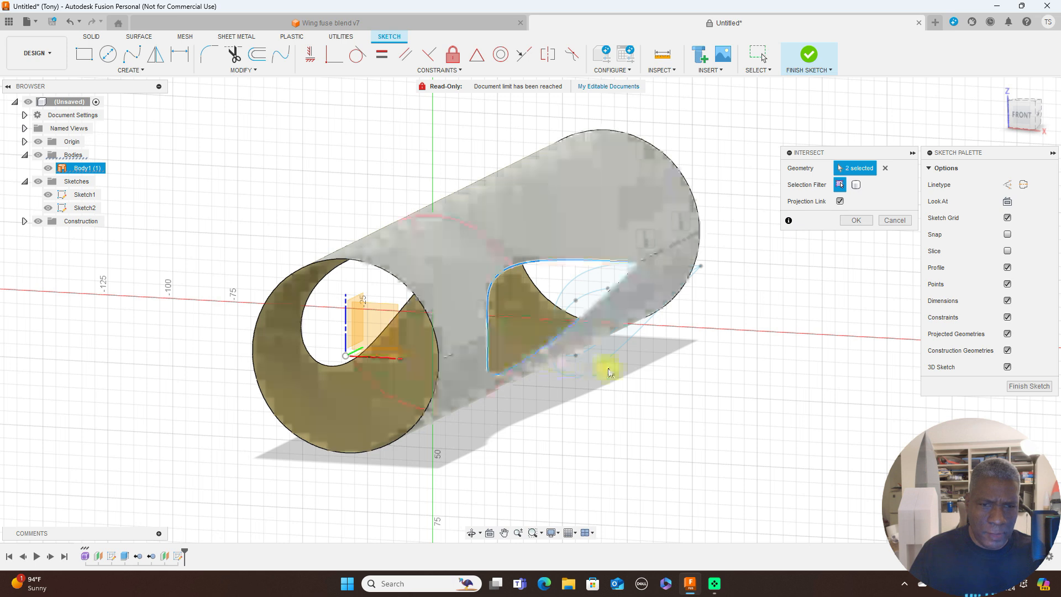
click(625, 288)
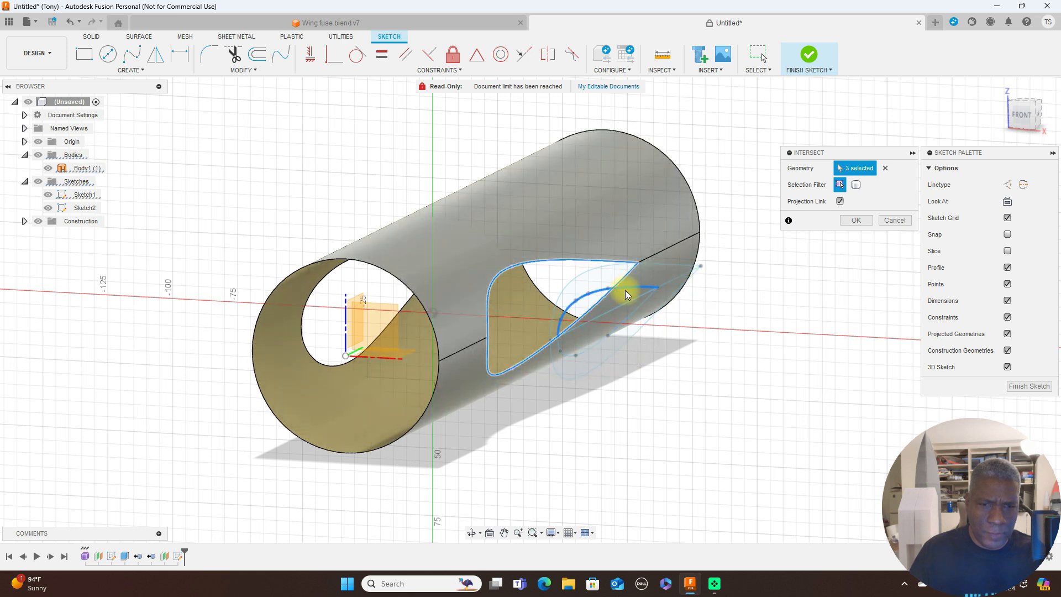
click(624, 323)
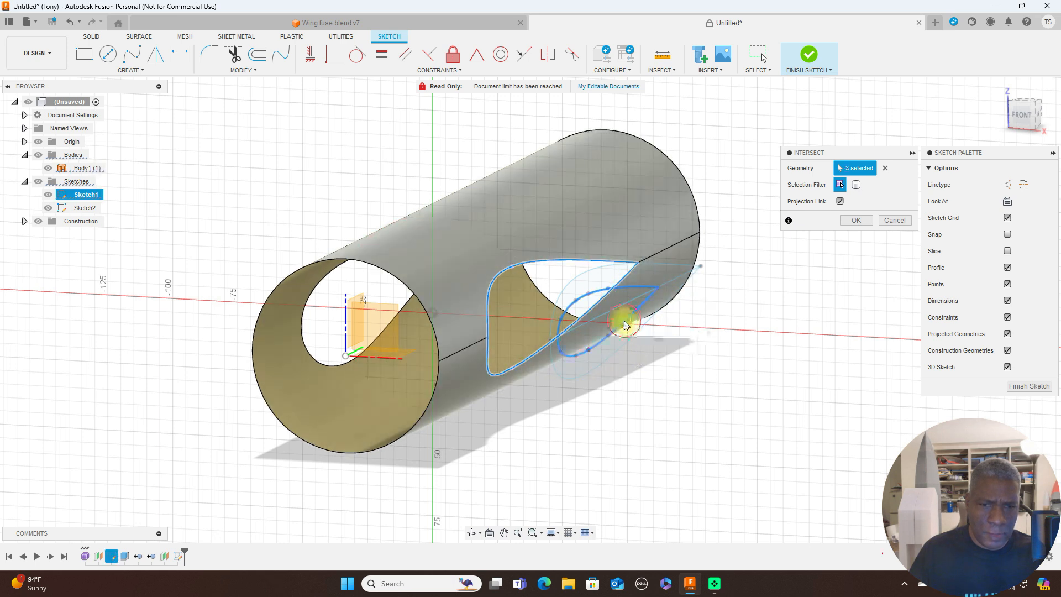
click(854, 221)
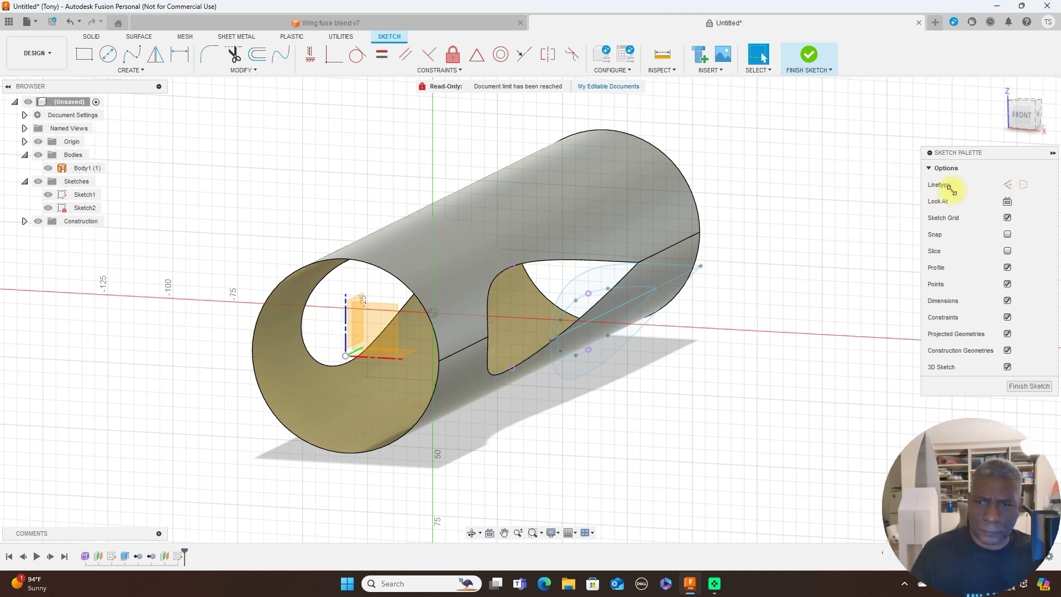
Draw a three-point fit point spline from the opening's upper intersection point to the inner airfoil's upper intersection point
mouse_move(1037, 123)
mouse_down()
mouse_move(1022, 112)
mouse_move(1044, 116)
mouse_up()
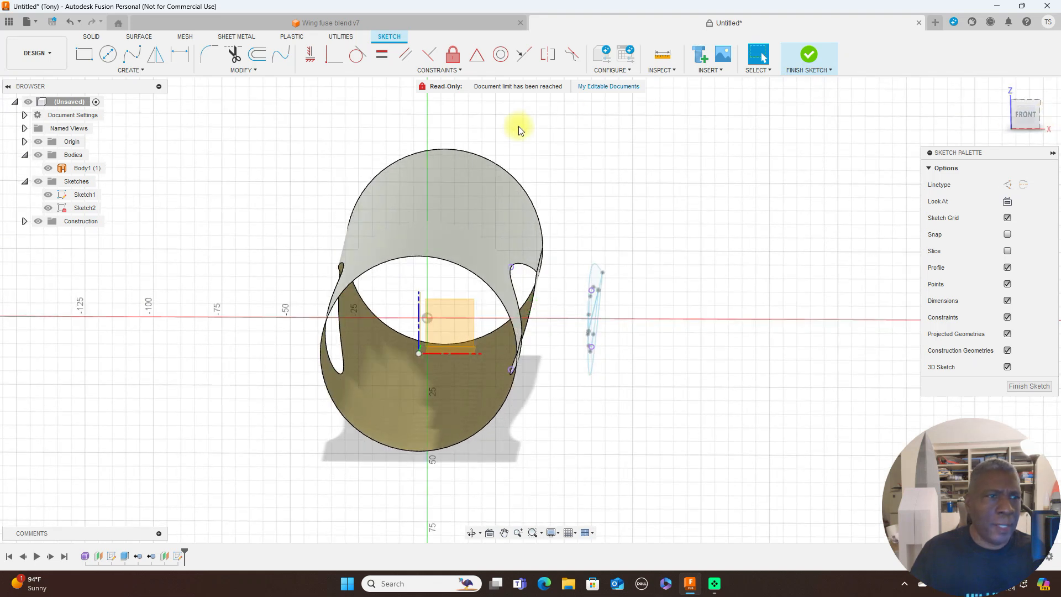
click(132, 54)
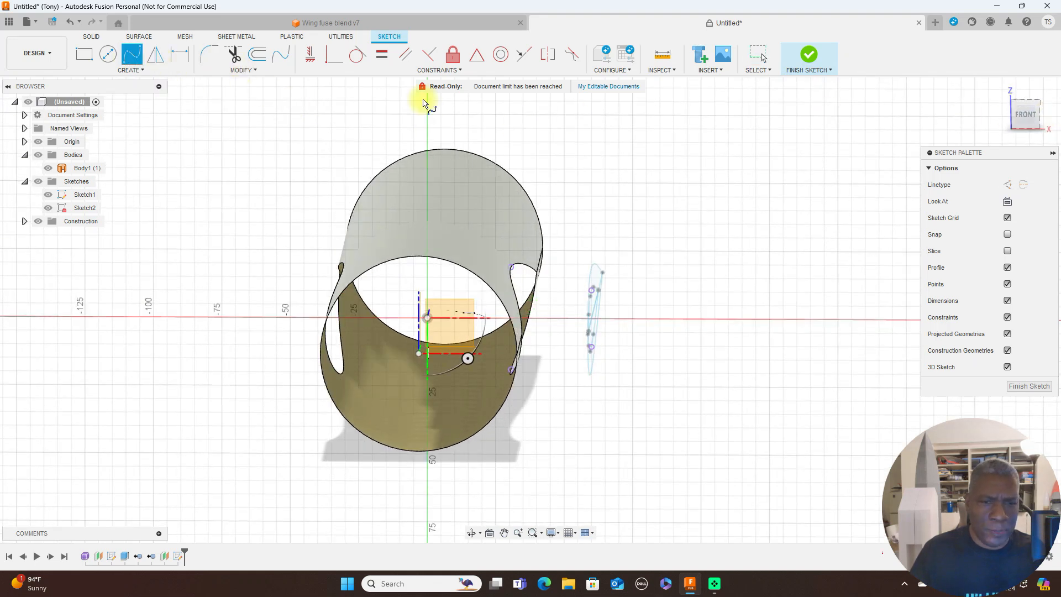
click(511, 268)
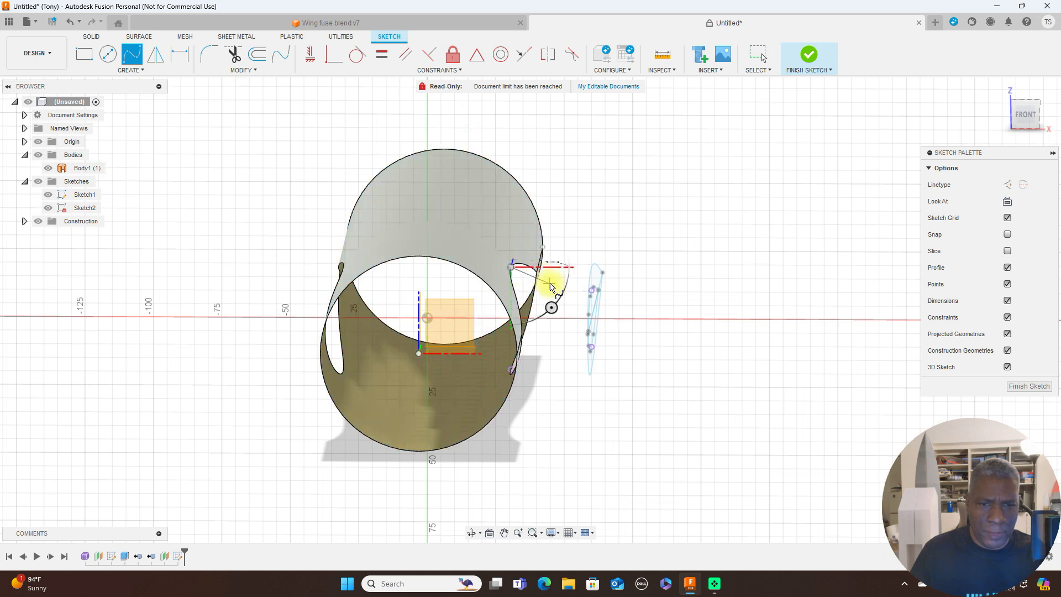
click(550, 284)
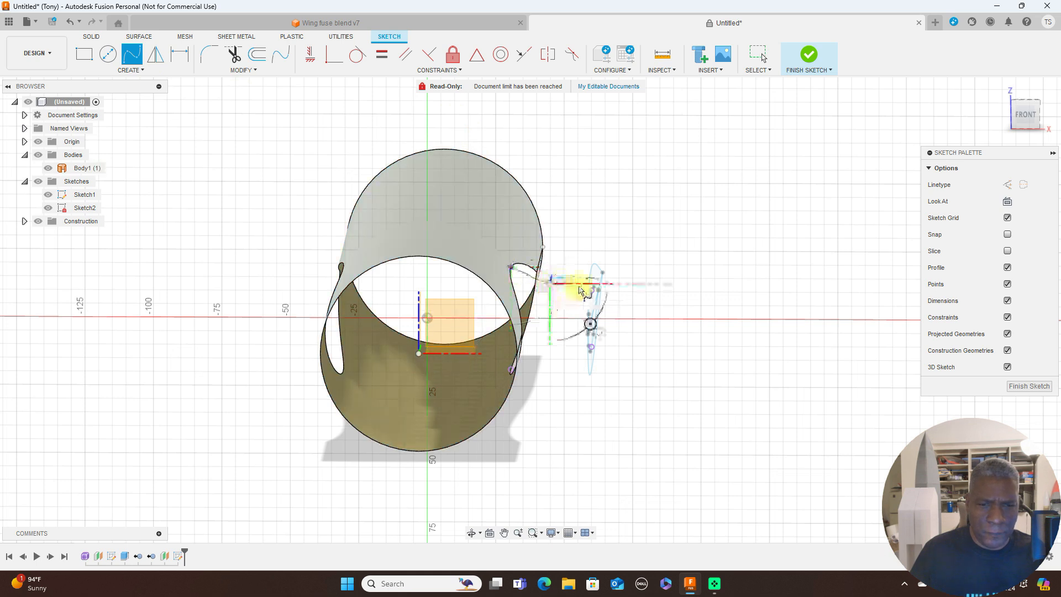
click(591, 291)
right_click(592, 290)
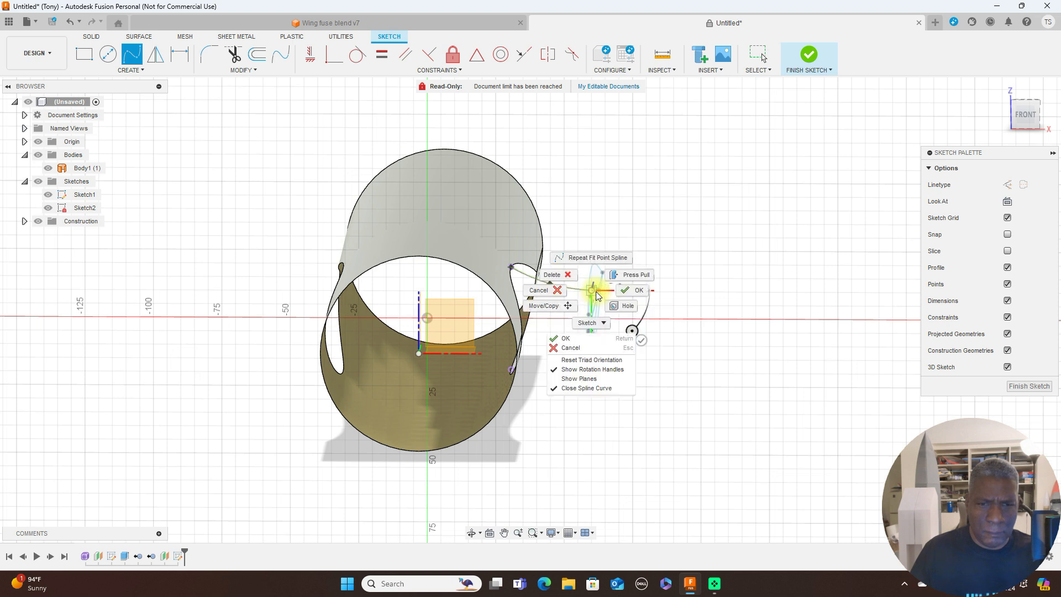
click(628, 287)
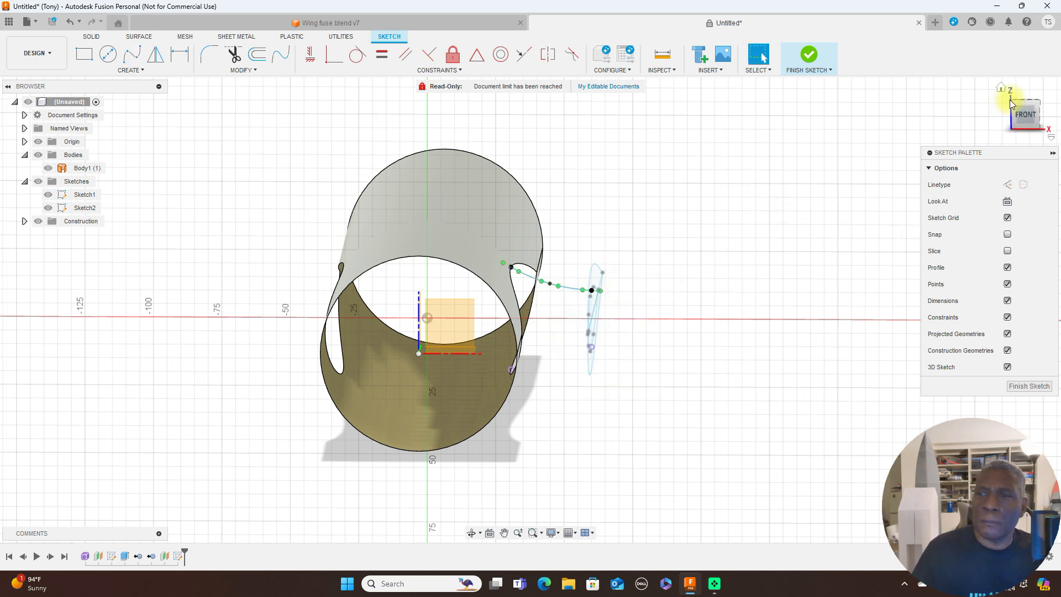
Reshape the spline into a smooth concave blend by steepening its tangent along the fuselage circle and lowering its middle fit point
click(1024, 114)
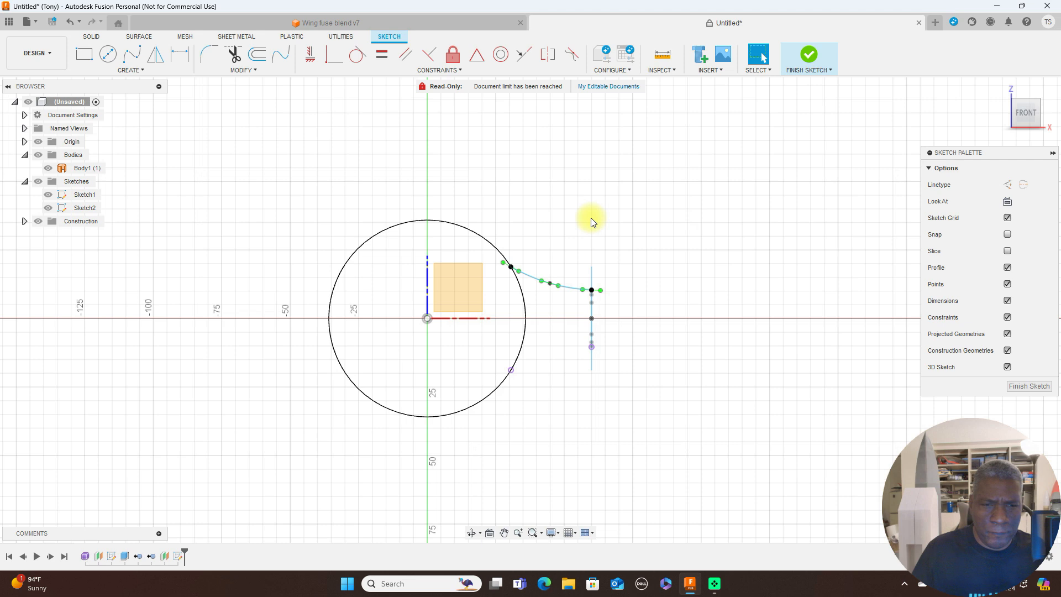
scroll(590, 220, up, 3)
middle_drag(589, 220, 647, 142)
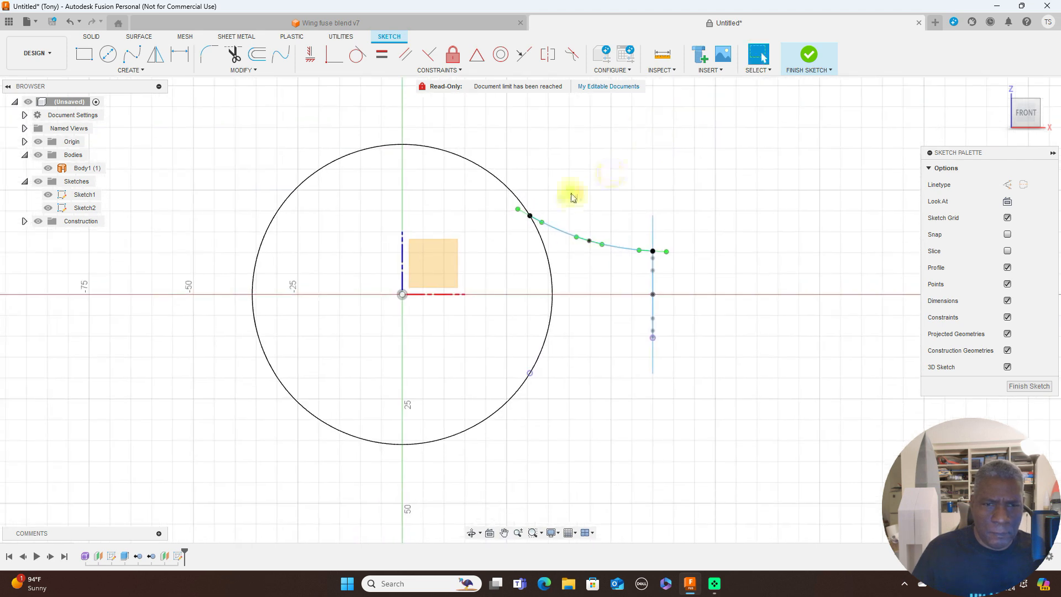
scroll(554, 215, up, 3)
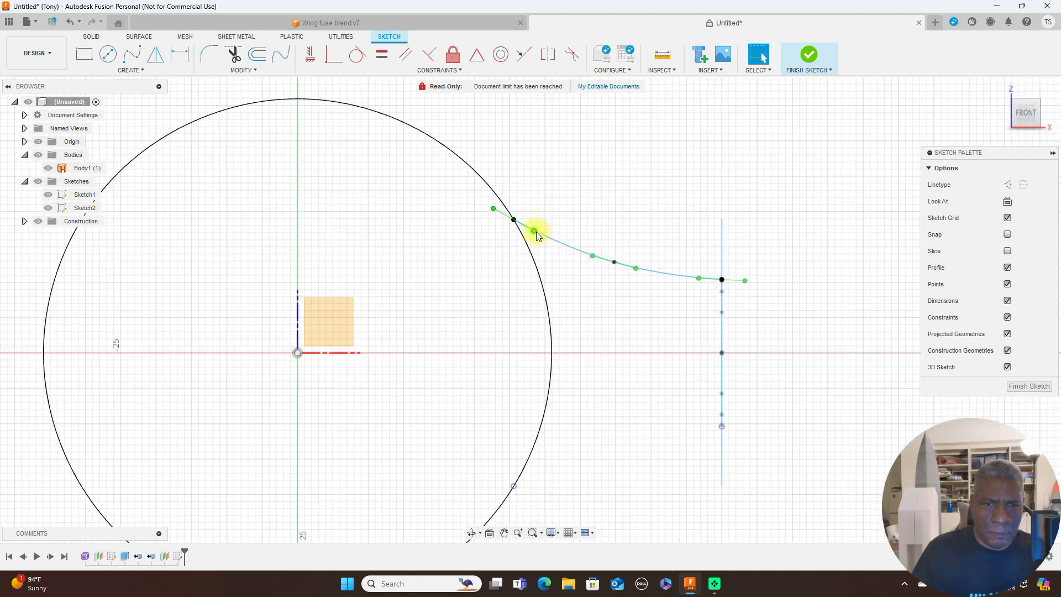
drag(534, 231, 531, 247)
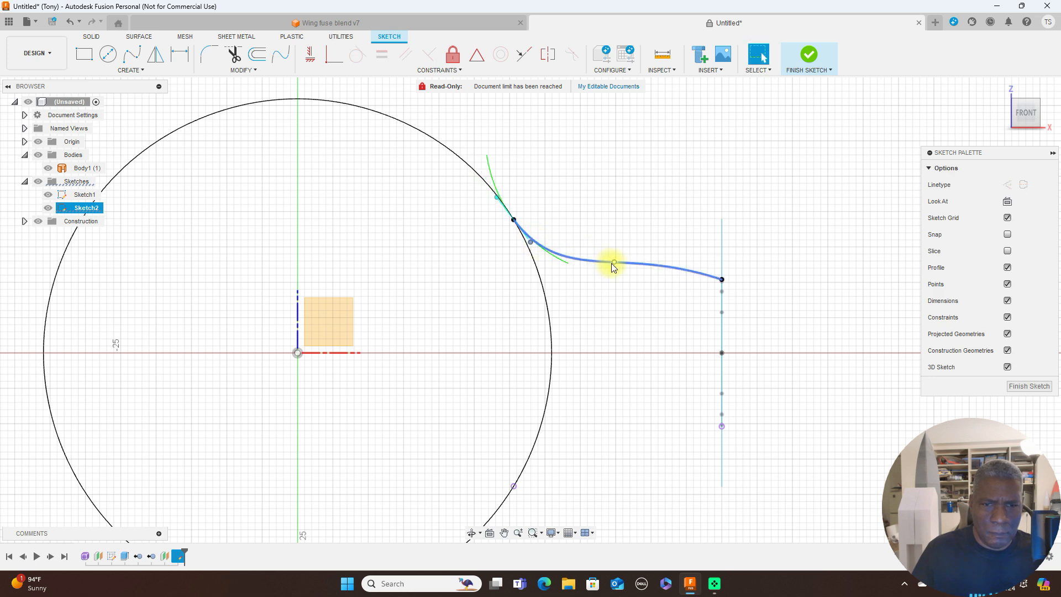
drag(614, 261, 615, 273)
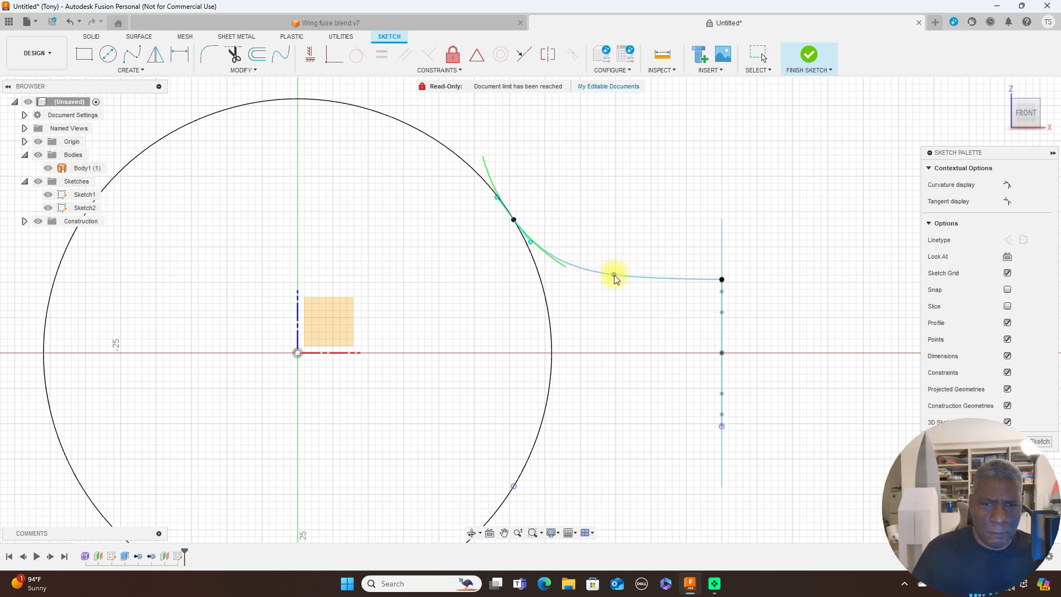
Examine the blend spline between the cylinder's wing opening and the inner airfoil from the front and at oblique angles
scroll(747, 269, down, 4)
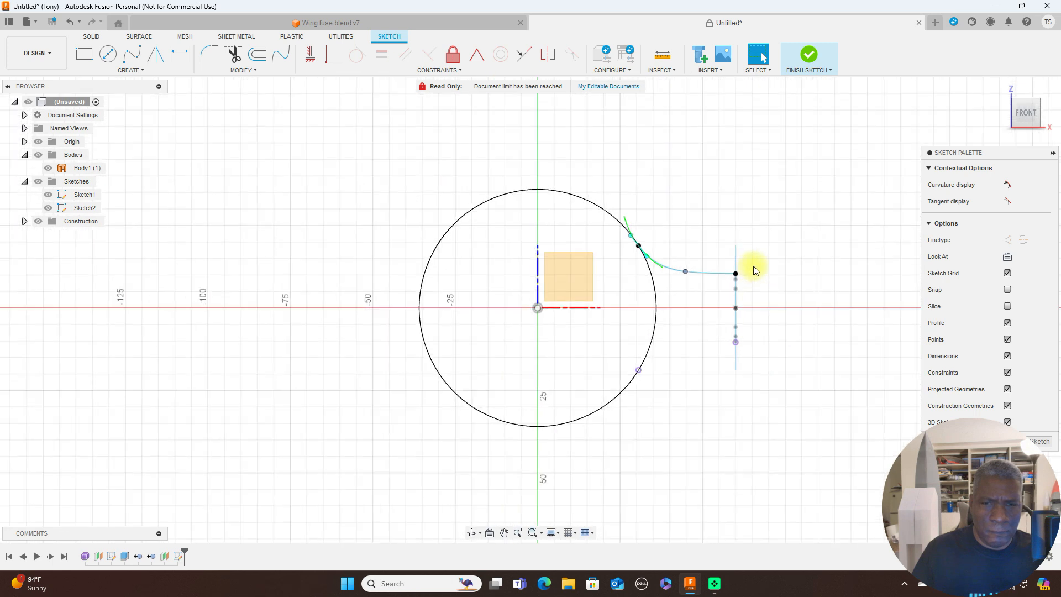
mouse_move(1043, 118)
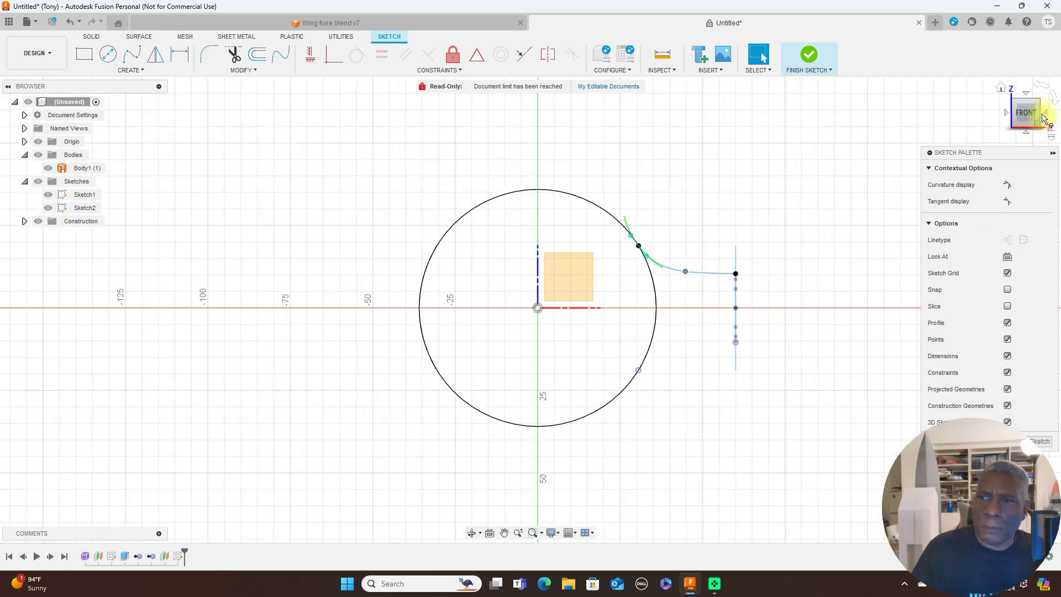
mouse_move(1043, 118)
mouse_down()
mouse_move(1035, 130)
mouse_move(871, 118)
mouse_move(1046, 116)
mouse_up()
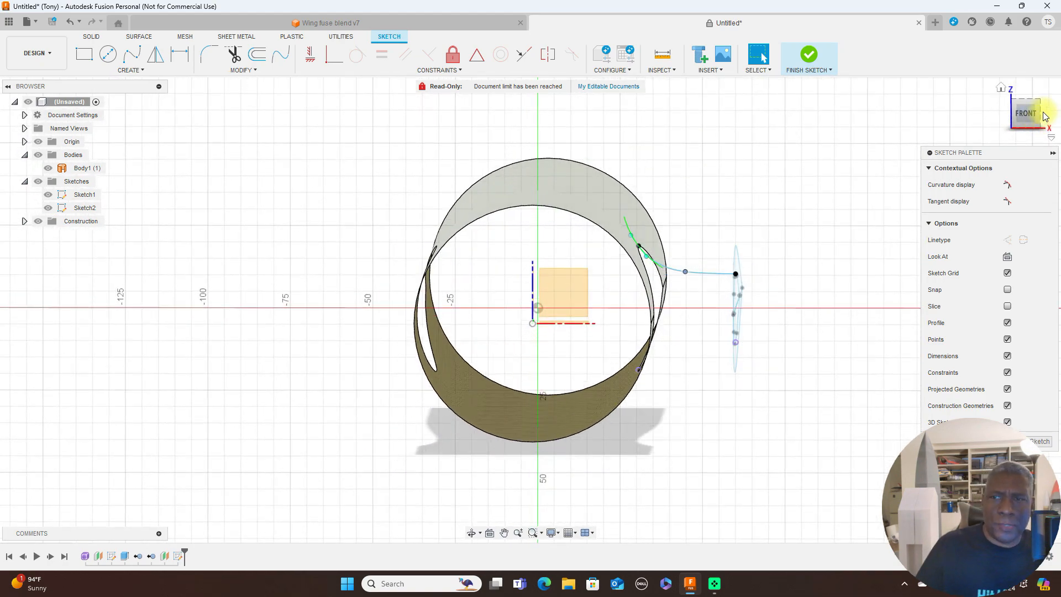
click(1012, 118)
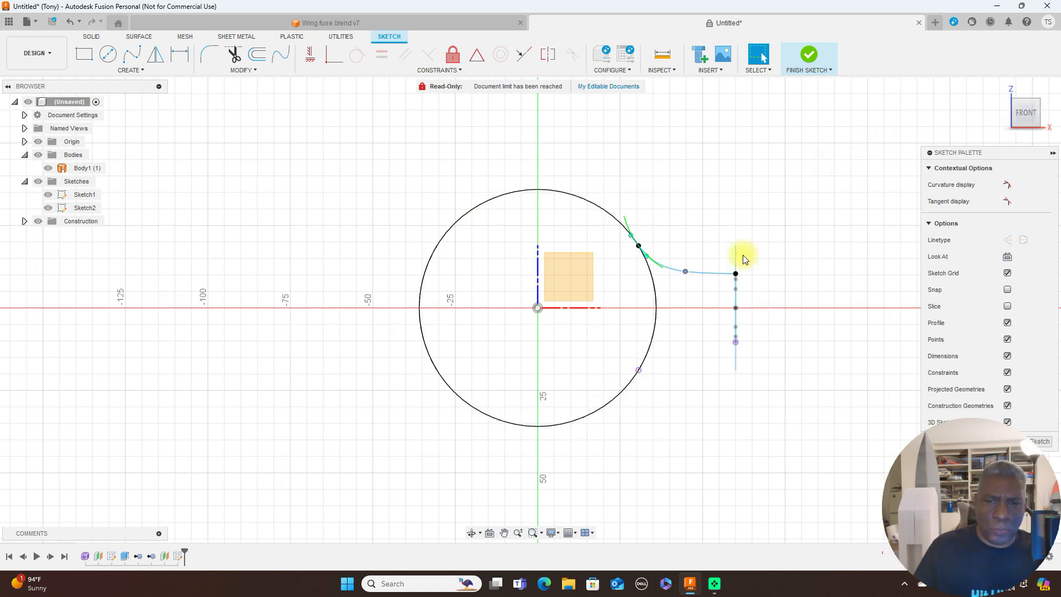
click(665, 263)
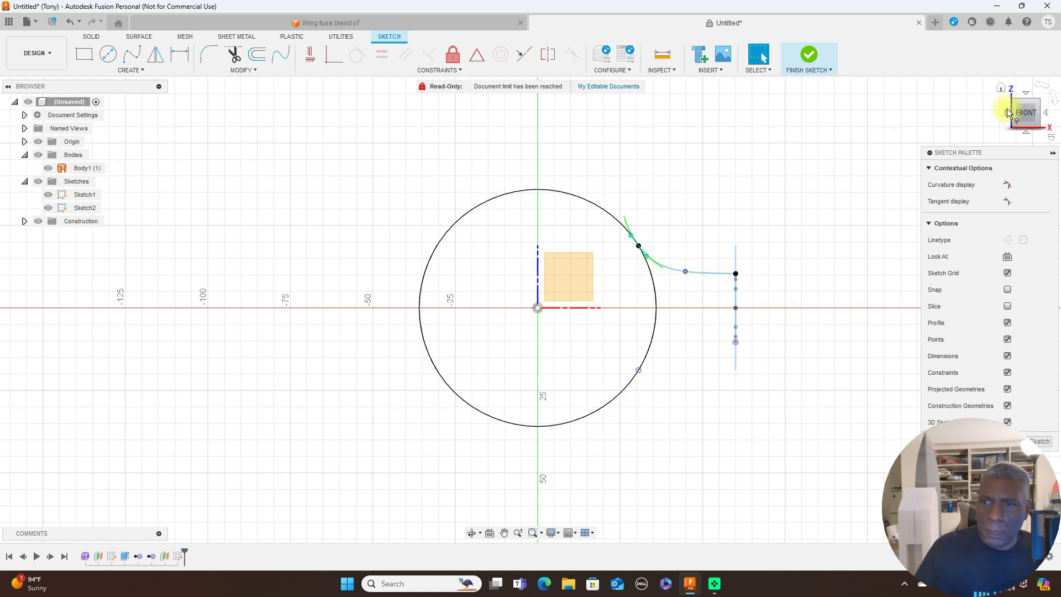
drag(1038, 105, 1029, 107)
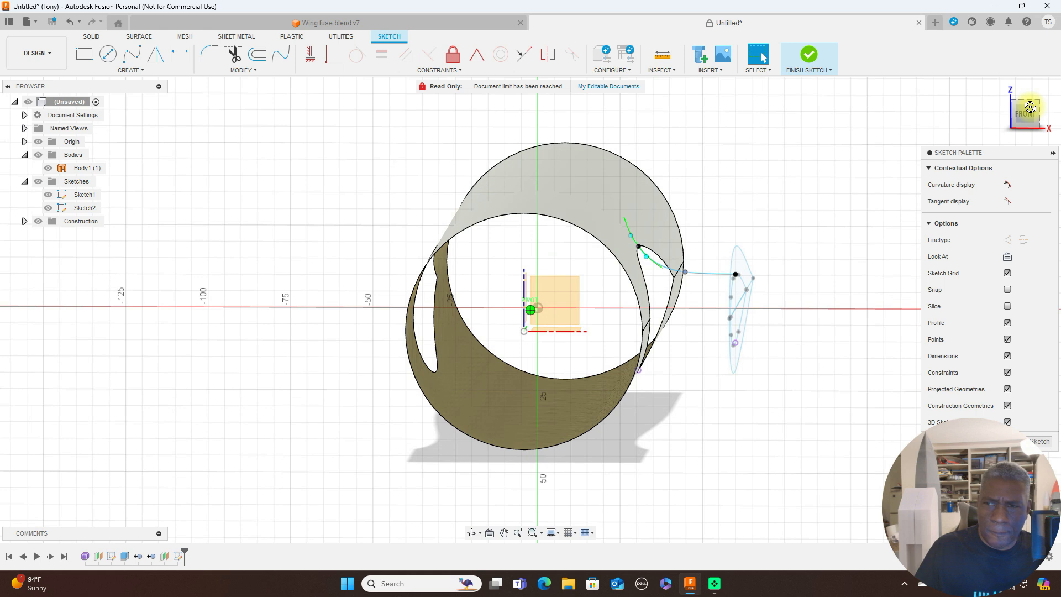
click(1029, 108)
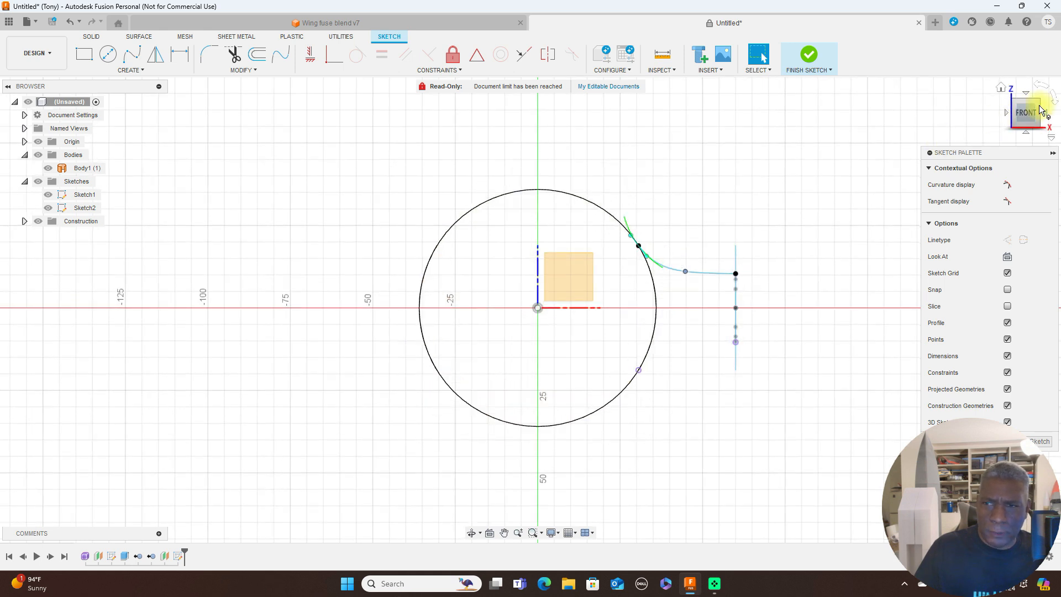
drag(1038, 105, 994, 111)
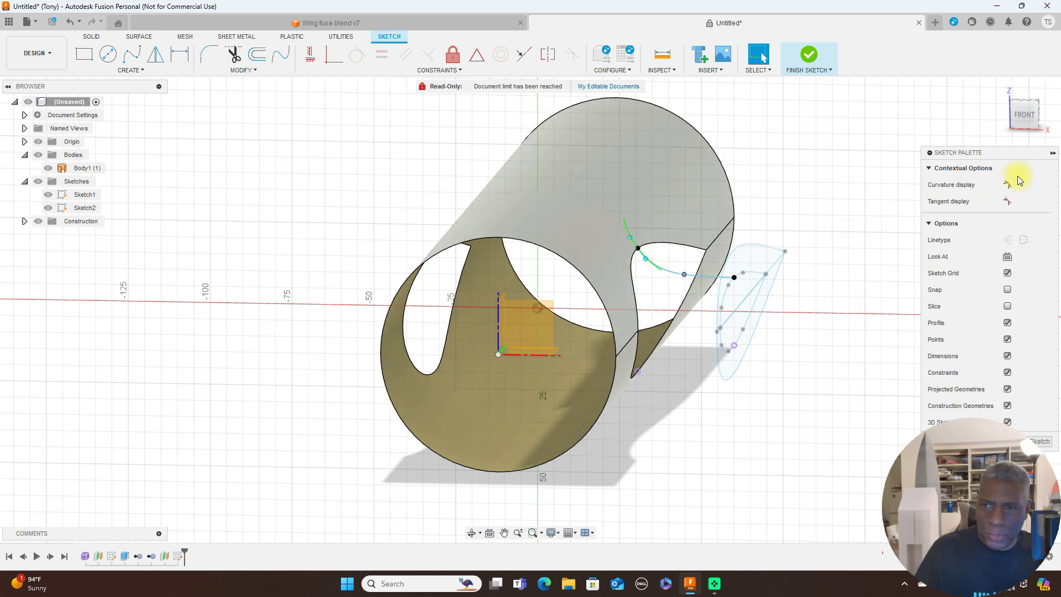
click(1031, 116)
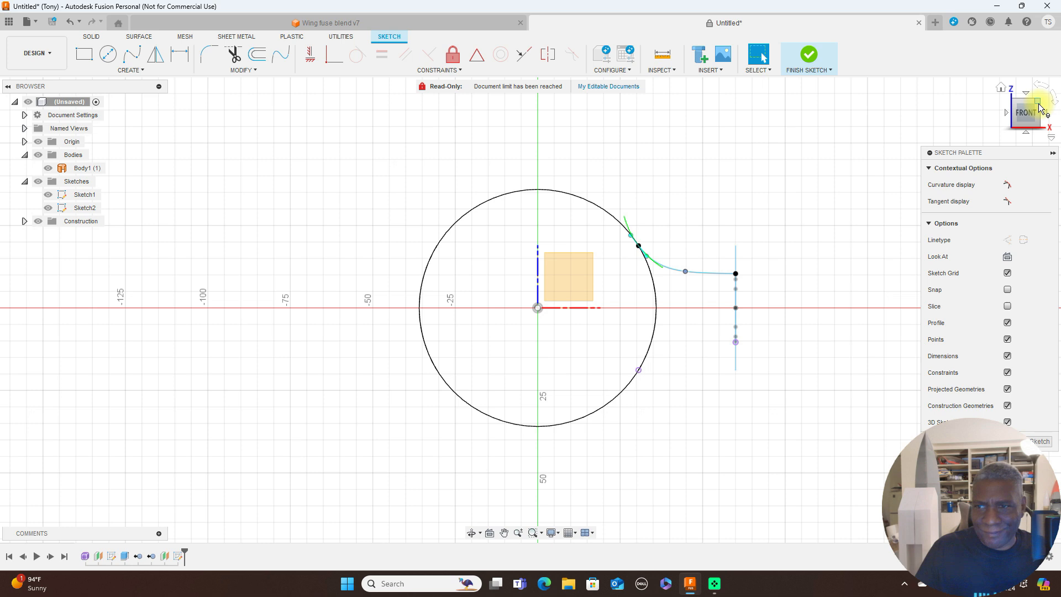
drag(1036, 104, 1016, 106)
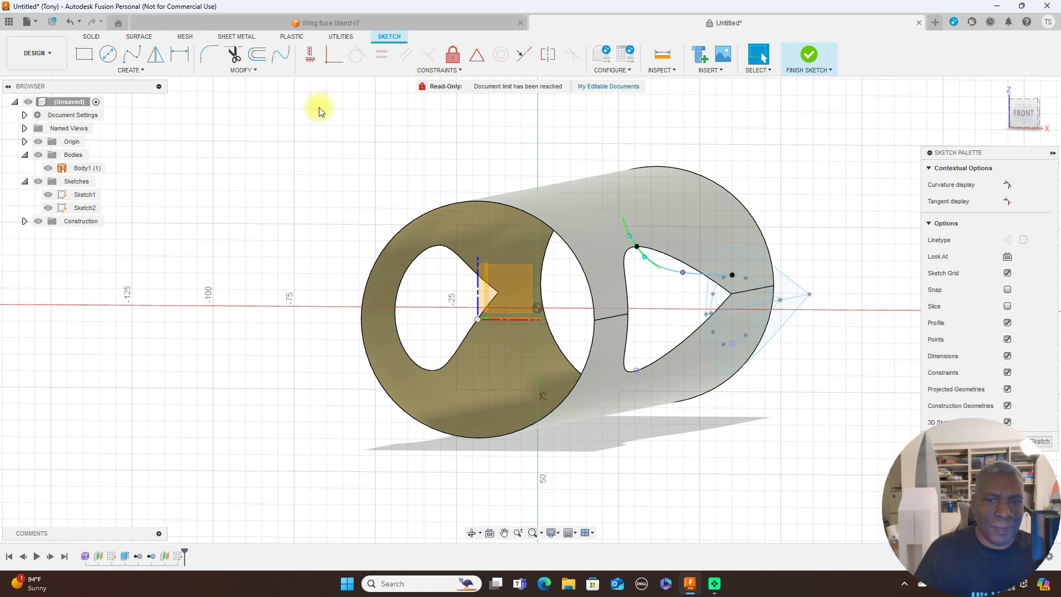
Draw a three-point fit point spline from the wing opening's lower intersection point to the inner airfoil's lower intersection point
click(138, 61)
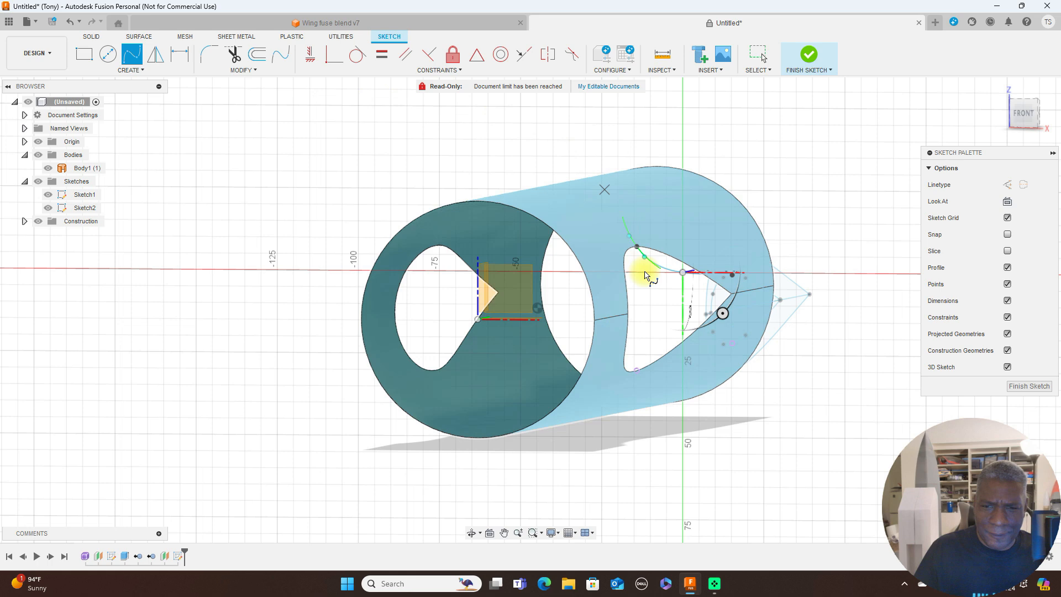
scroll(660, 322, up, 2)
scroll(660, 322, down, 2)
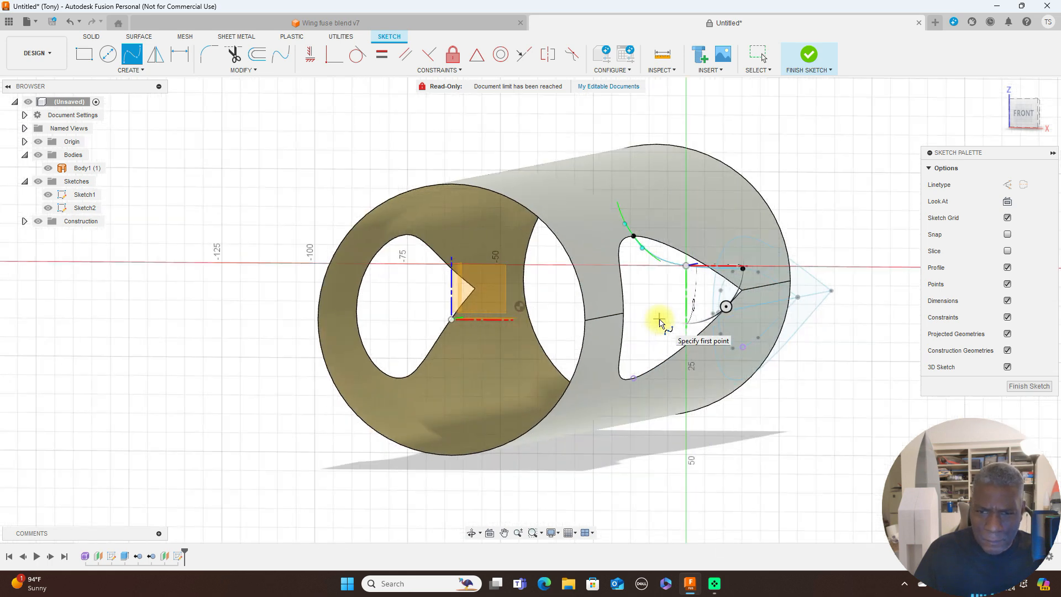
scroll(661, 322, up, 3)
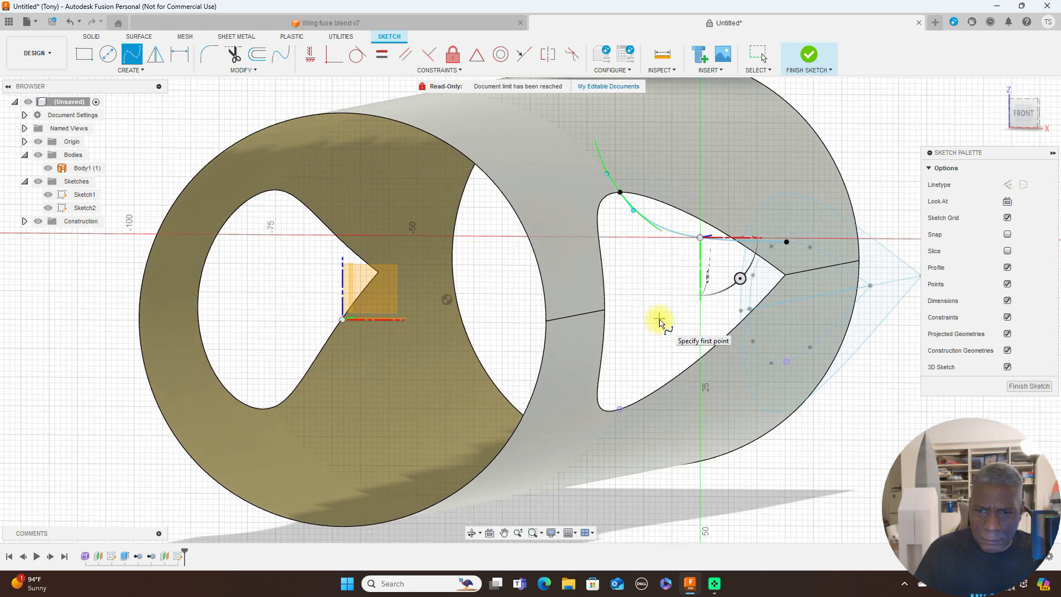
scroll(660, 322, down, 2)
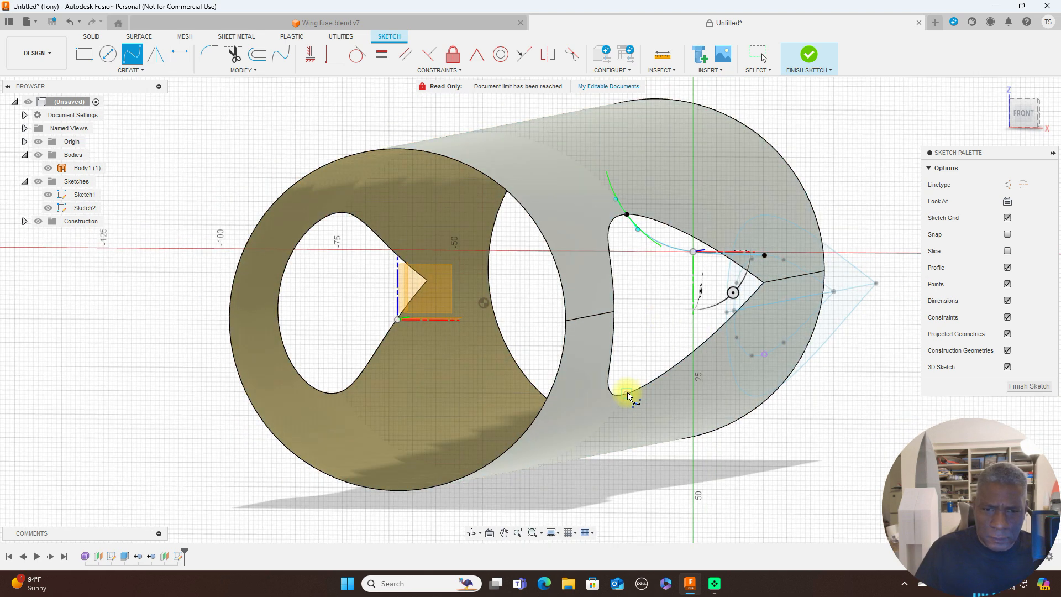
click(1036, 123)
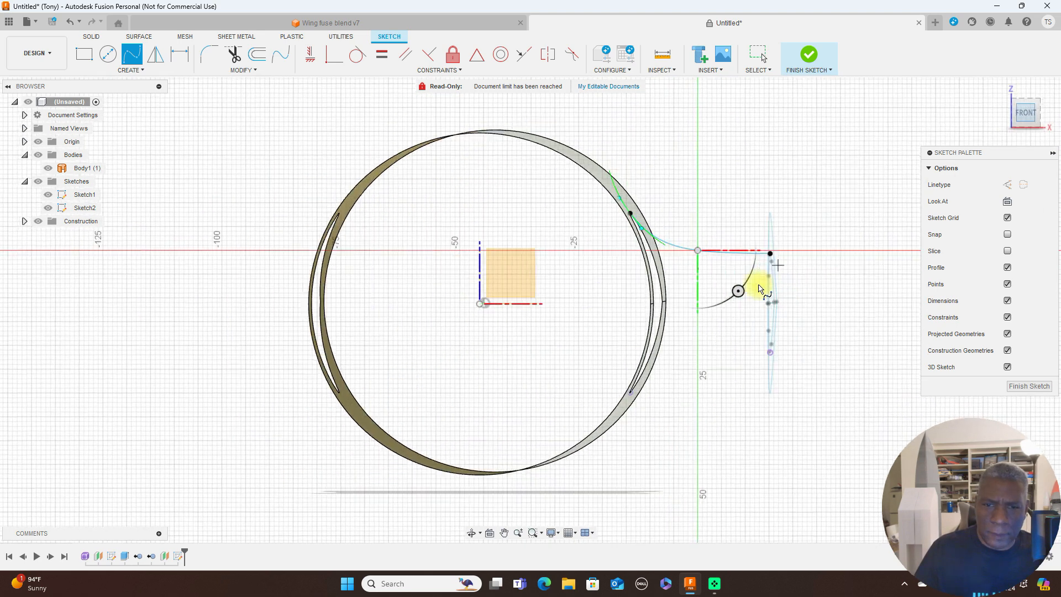
click(645, 392)
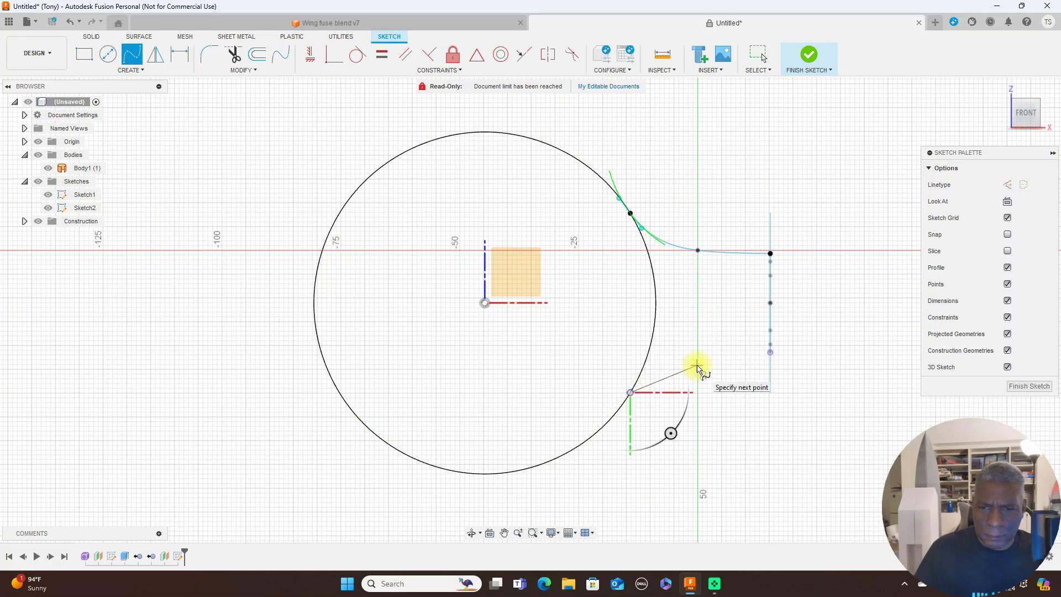
click(696, 366)
click(770, 353)
right_click(770, 351)
click(803, 357)
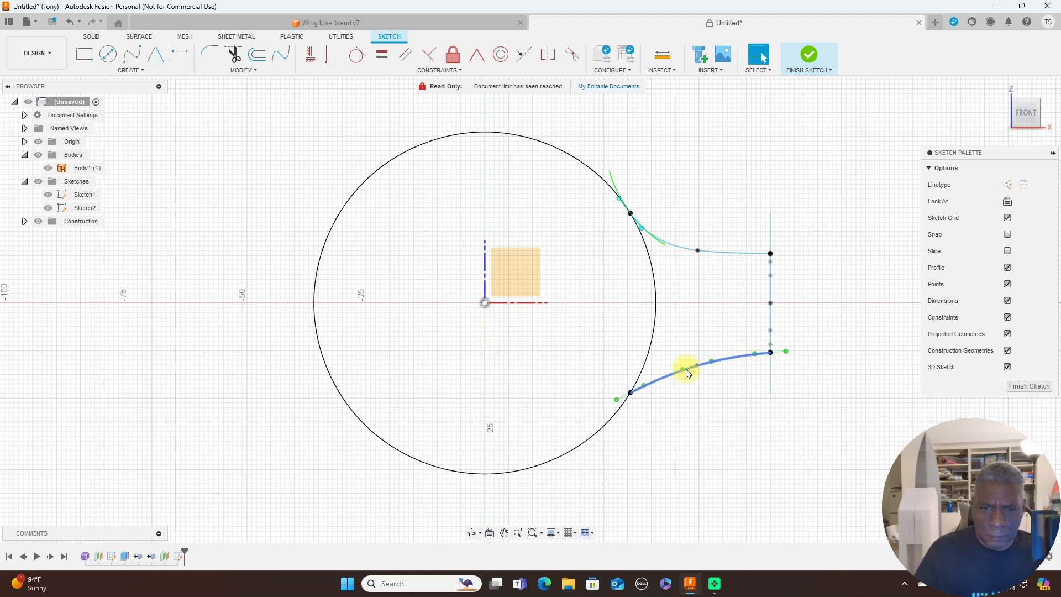
Reshape the lower spline into a concave blend by steepening its fuselage-end tangent and moving its middle point toward the airfoil, and finish the sketch
drag(618, 400, 622, 404)
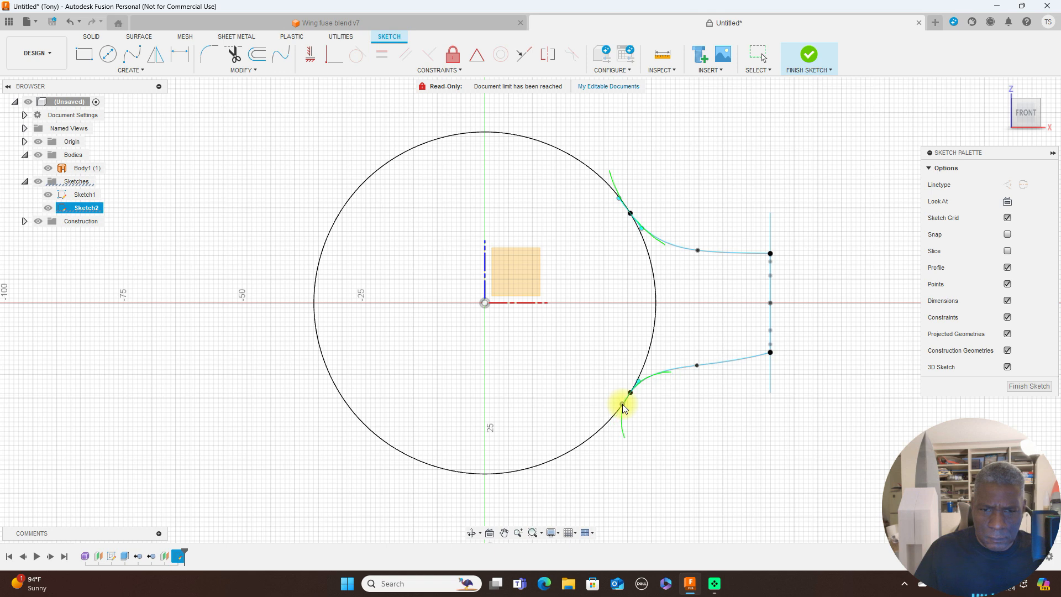
click(704, 366)
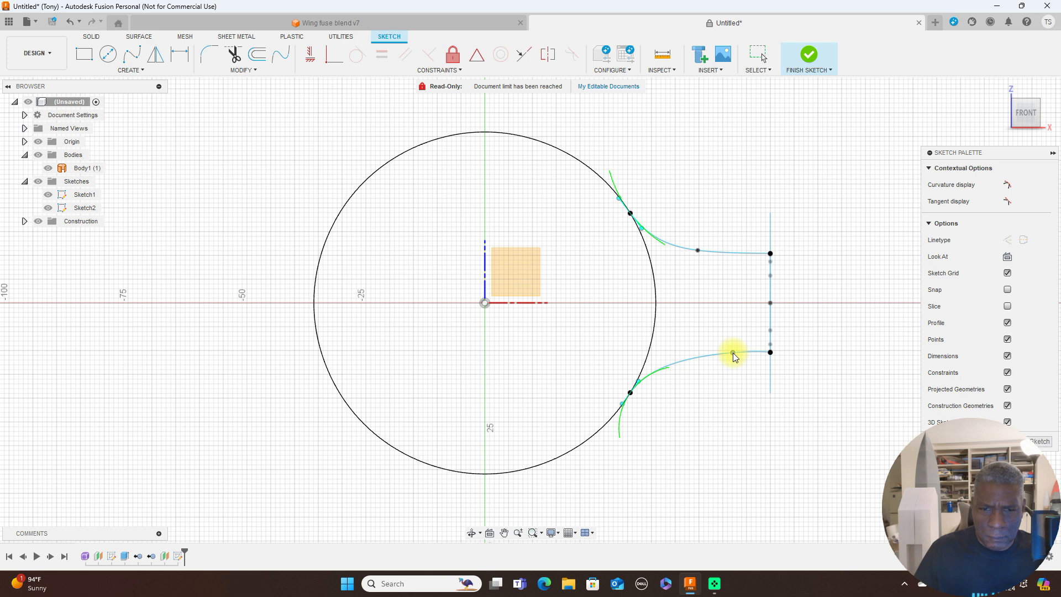
click(732, 352)
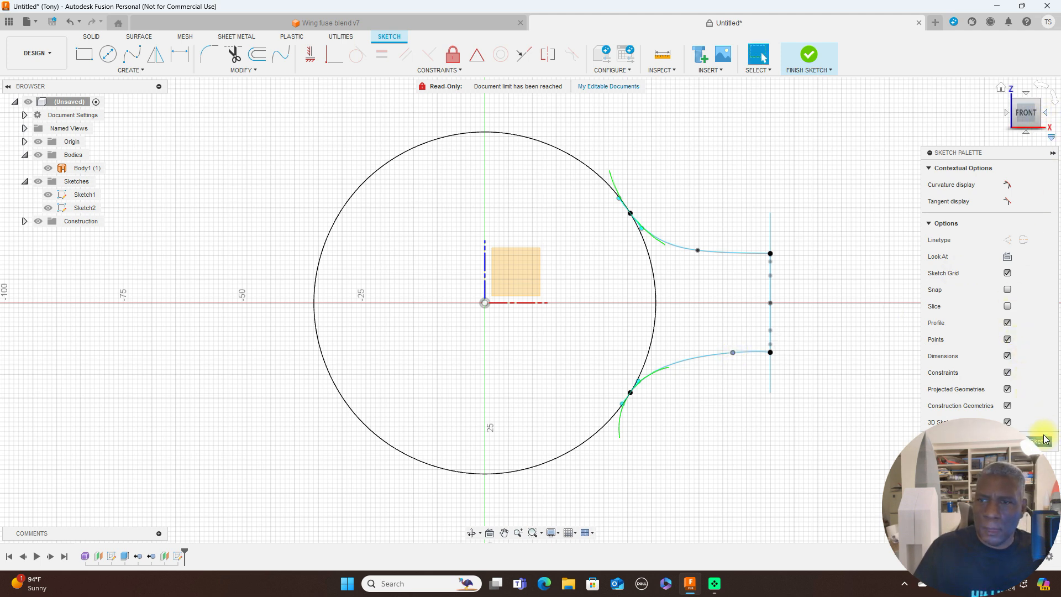
click(808, 56)
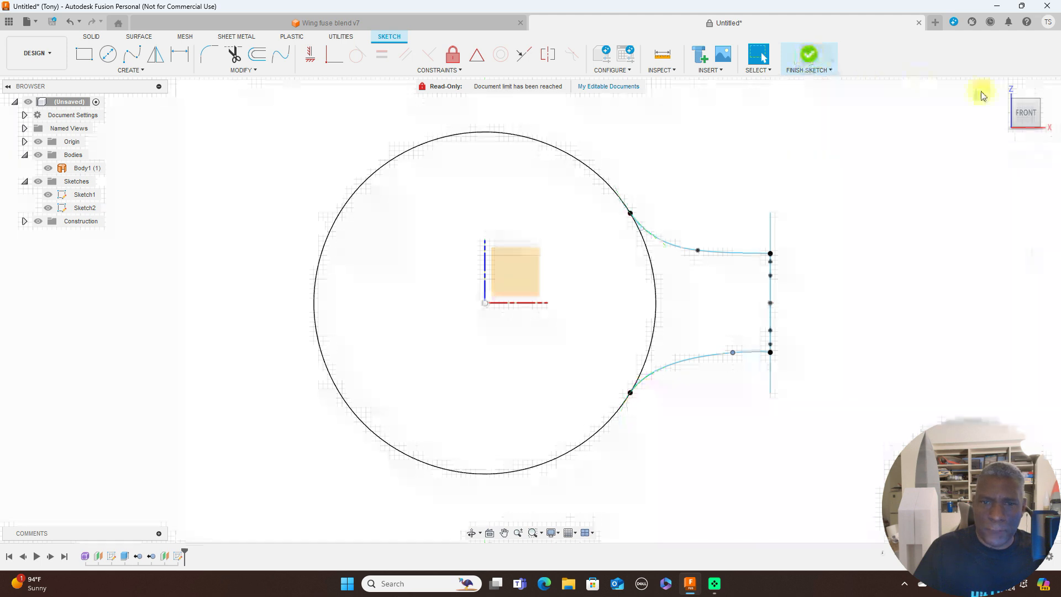
Start a new sketch on the XY origin plane with the fuselage seen lengthwise from above
mouse_move(1037, 105)
mouse_down()
mouse_move(975, 119)
mouse_move(941, 156)
mouse_move(1041, 100)
mouse_up()
click(1034, 104)
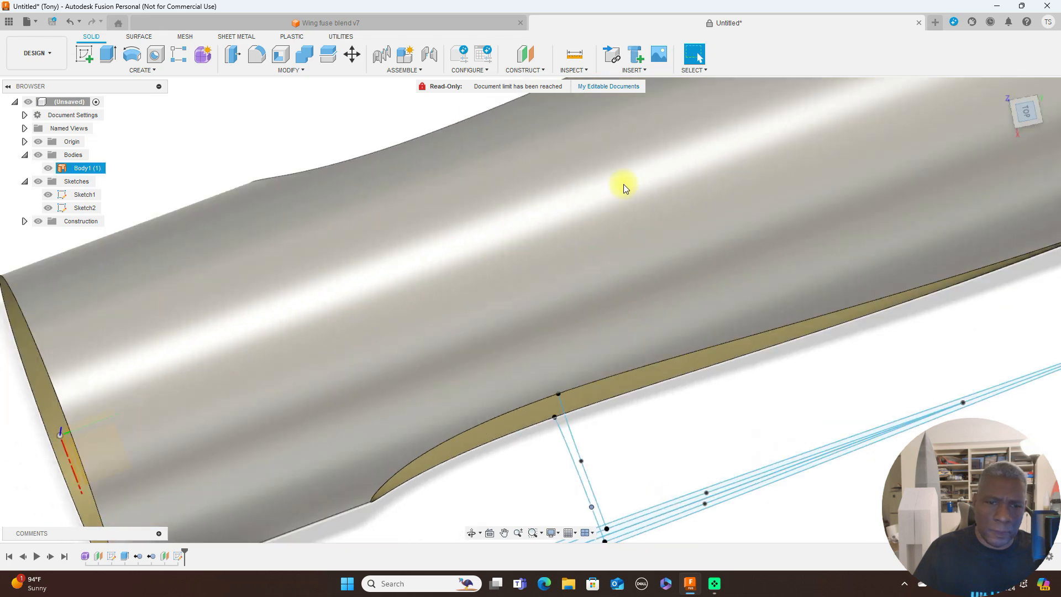
scroll(623, 183, down, 3)
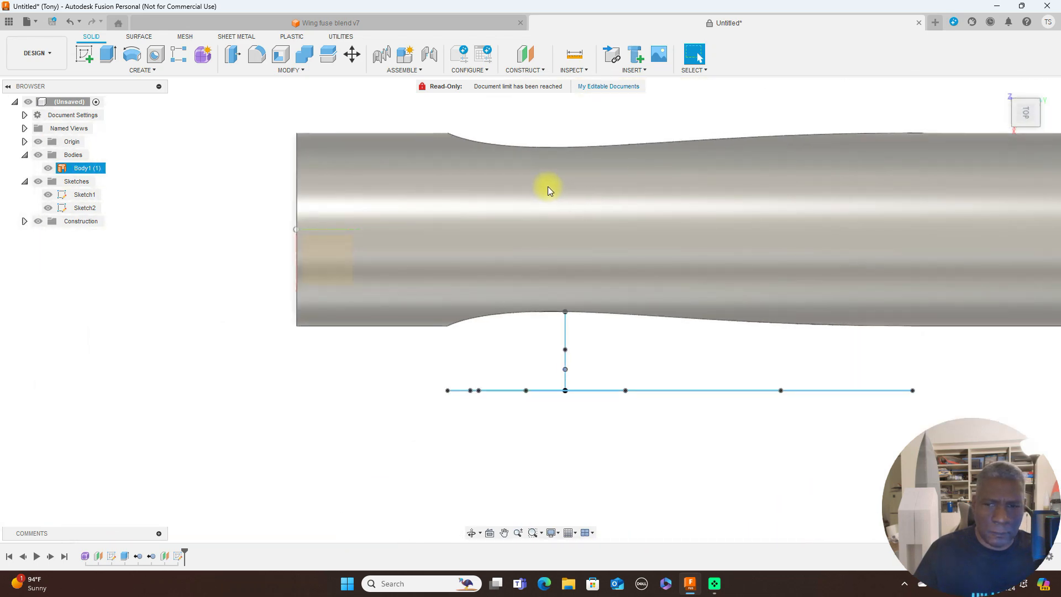
key(Escape)
mouse_move(1024, 129)
mouse_down()
mouse_move(1024, 93)
mouse_move(1024, 102)
mouse_up()
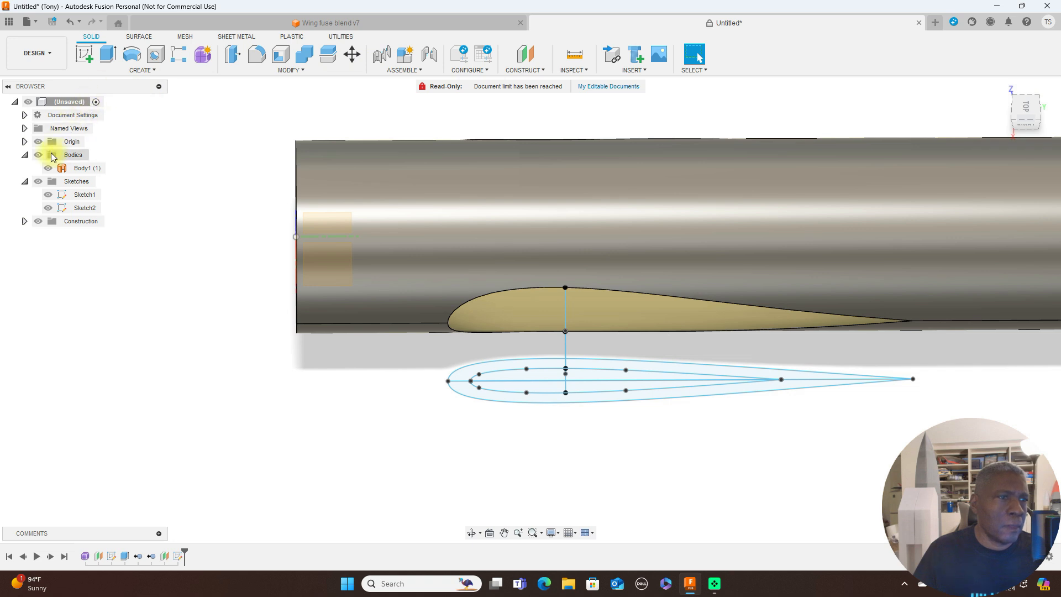
click(1029, 106)
scroll(594, 163, down, 4)
middle_drag(605, 118, 585, 167)
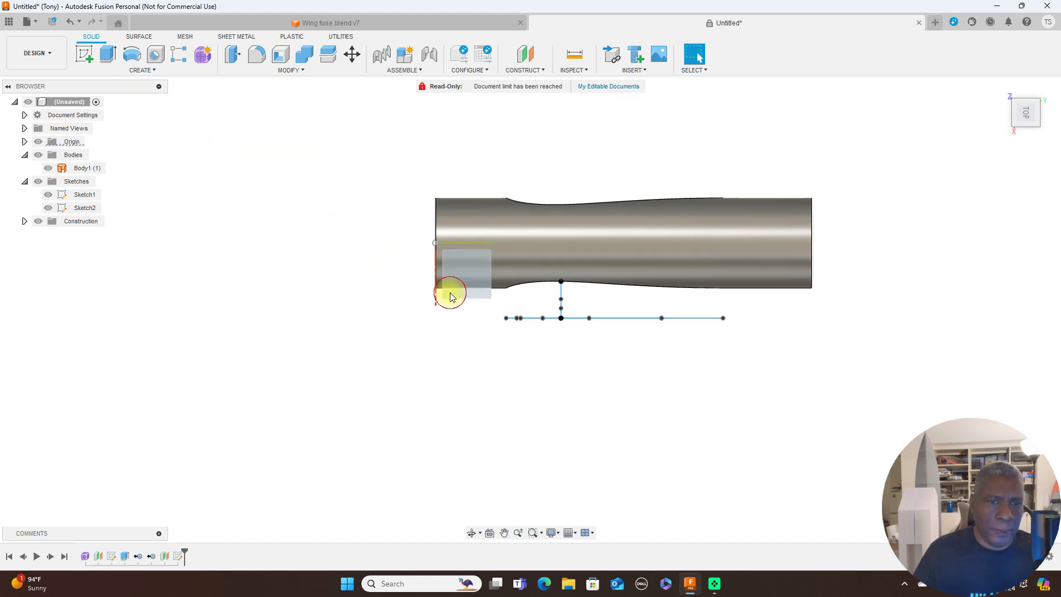
click(84, 54)
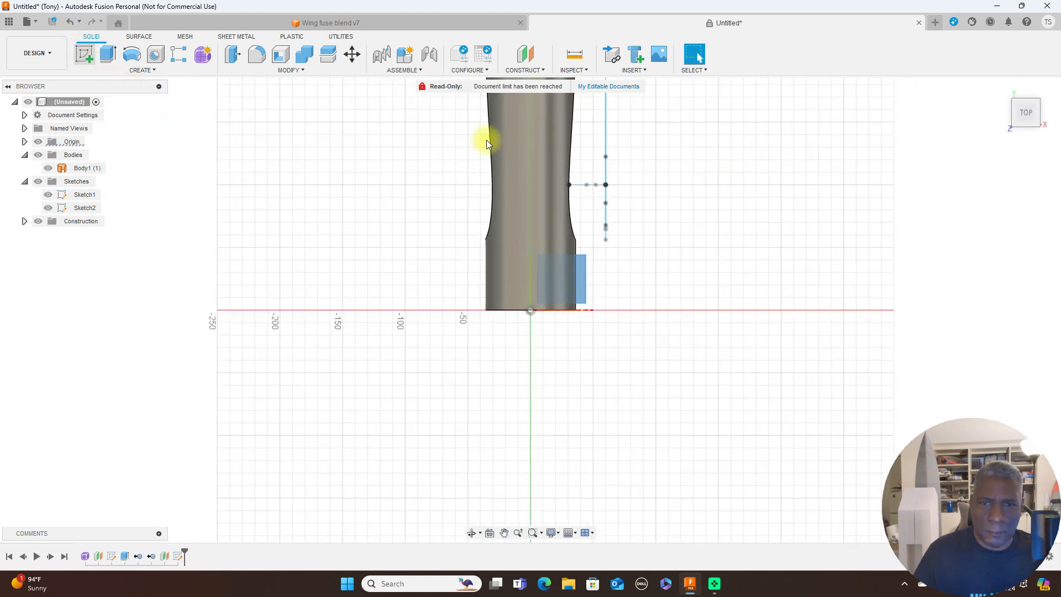
click(486, 143)
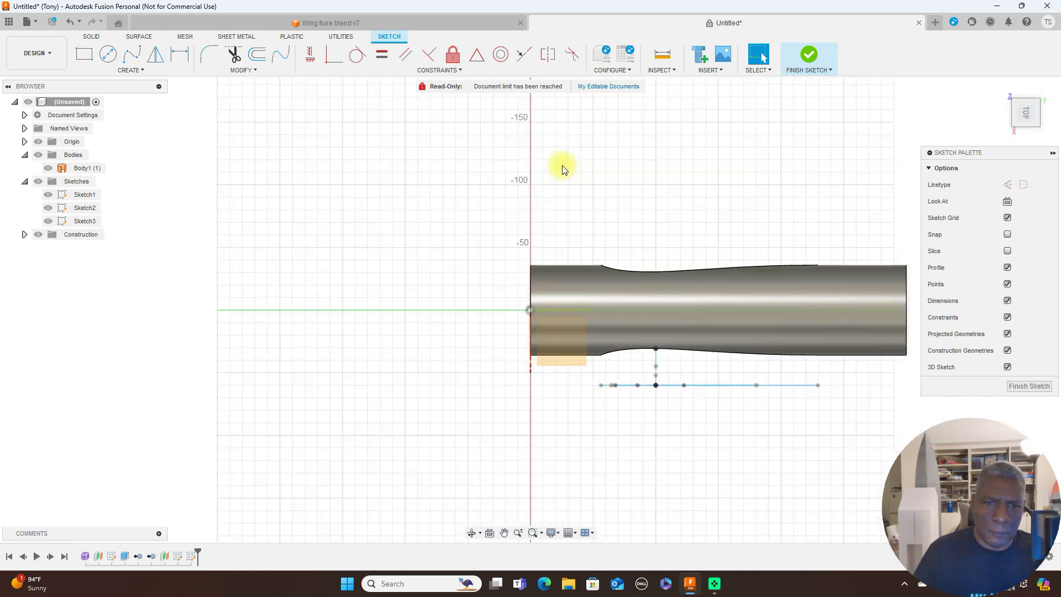
Draw a three-point fit point spline from the wing opening's leading-edge point to the inner airfoil's leading-edge point
scroll(562, 166, up, 3)
middle_drag(688, 209, 505, 76)
scroll(516, 316, up, 1)
middle_drag(591, 383, 649, 346)
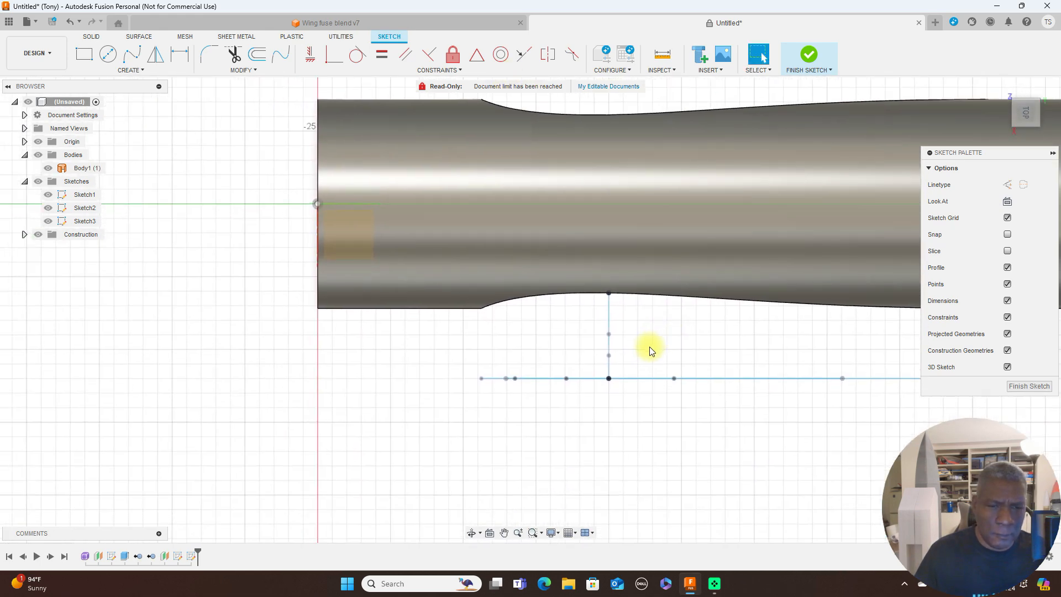
scroll(647, 348, up, 2)
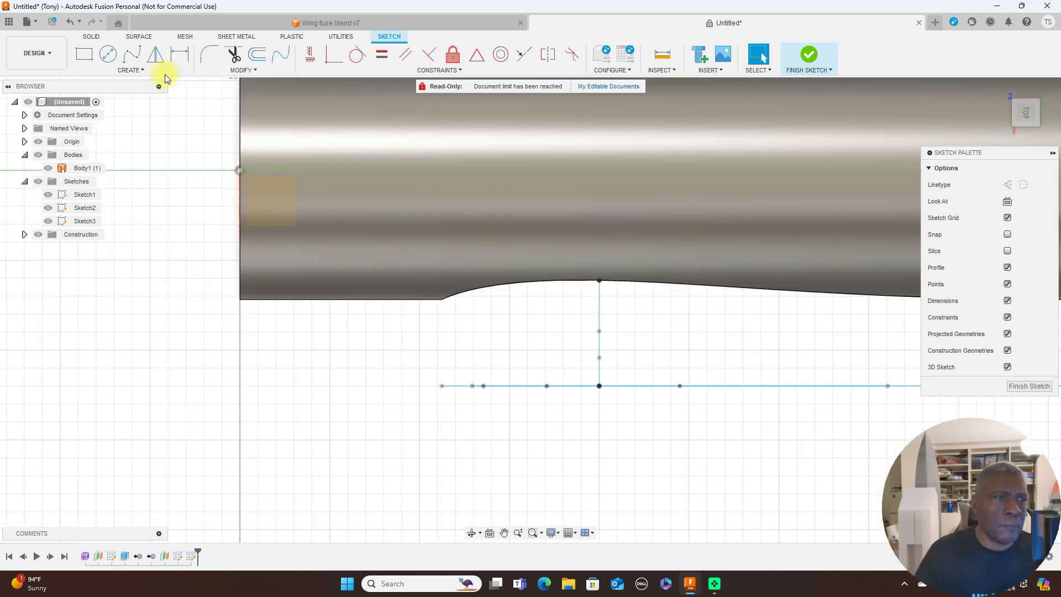
click(139, 57)
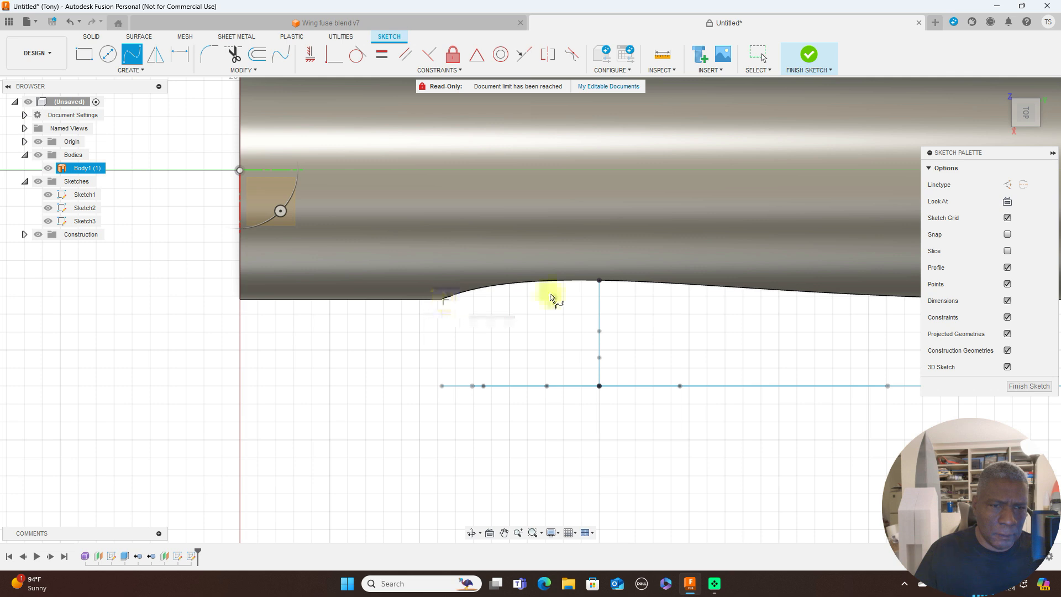
drag(1021, 128, 1026, 94)
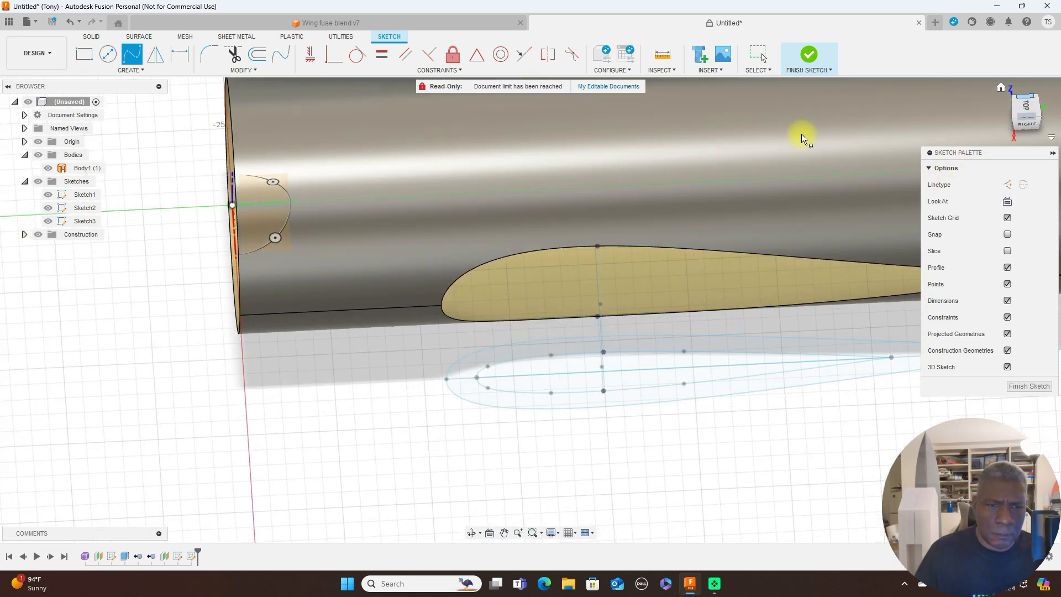
click(441, 306)
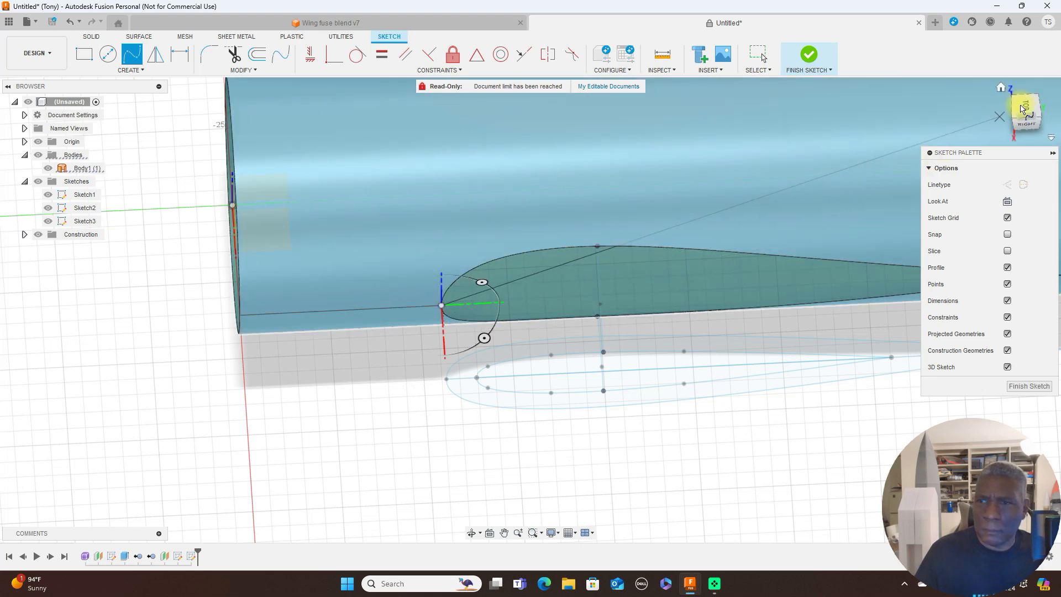
click(1022, 106)
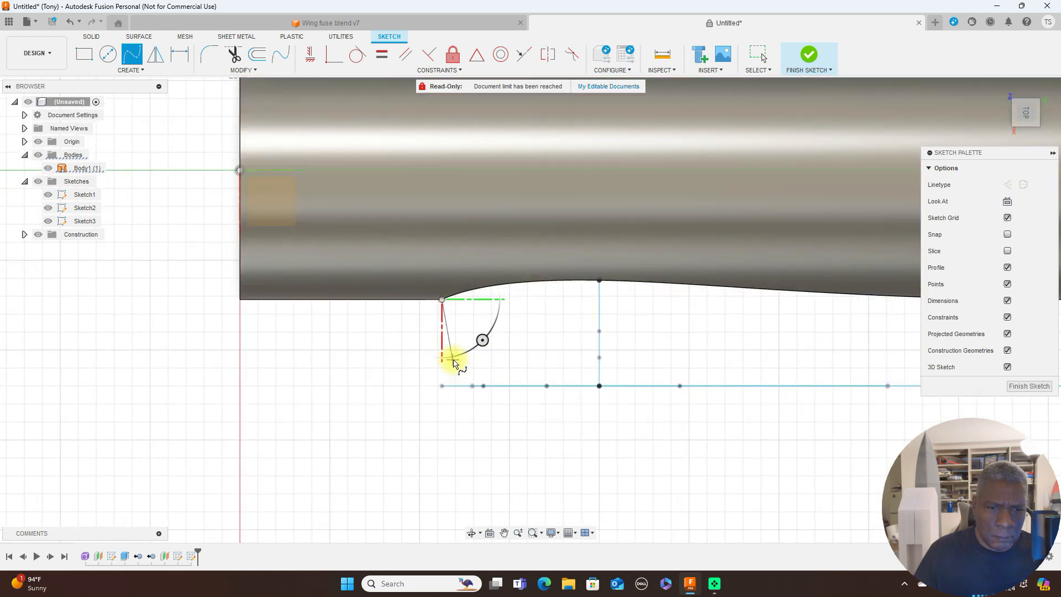
scroll(454, 361, up, 4)
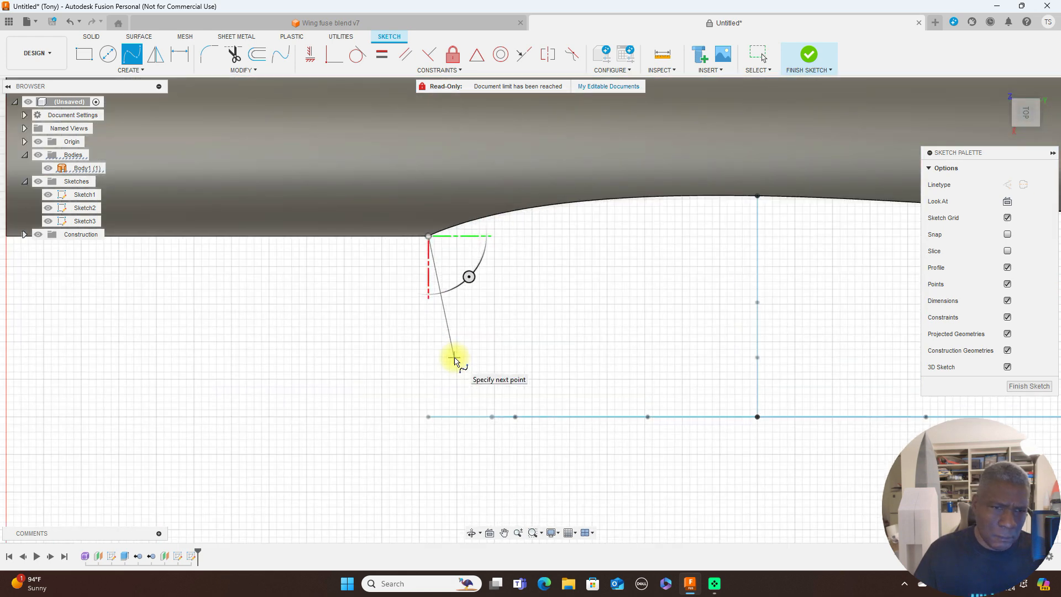
click(469, 301)
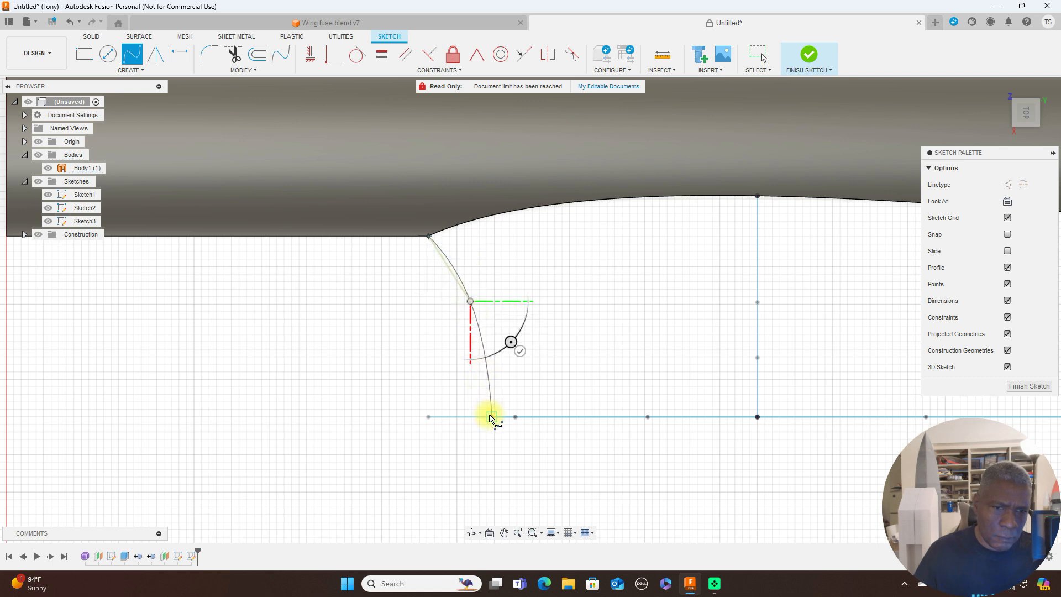
click(490, 417)
right_click(490, 417)
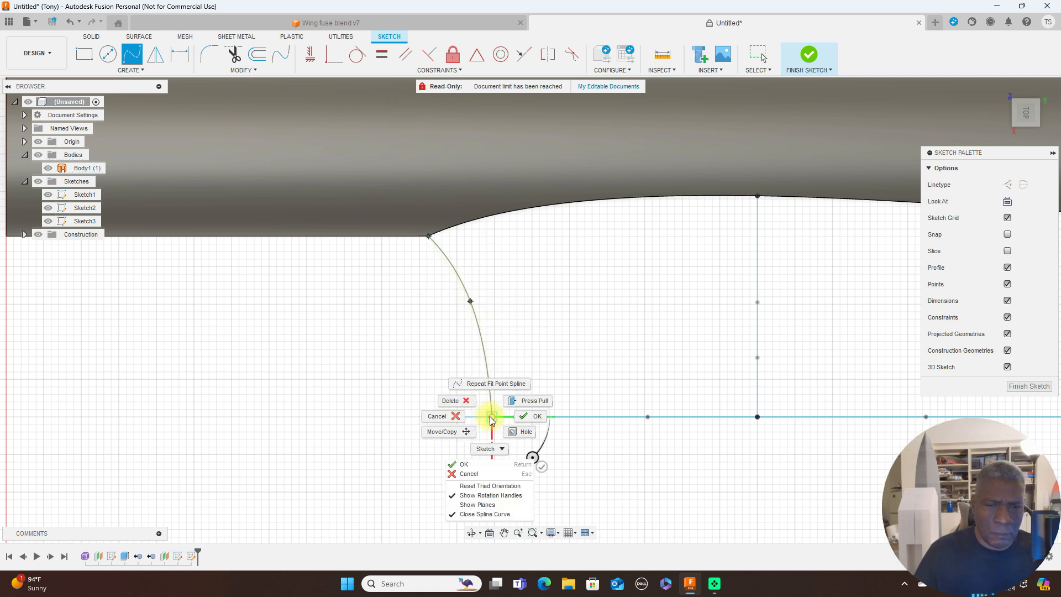
click(524, 416)
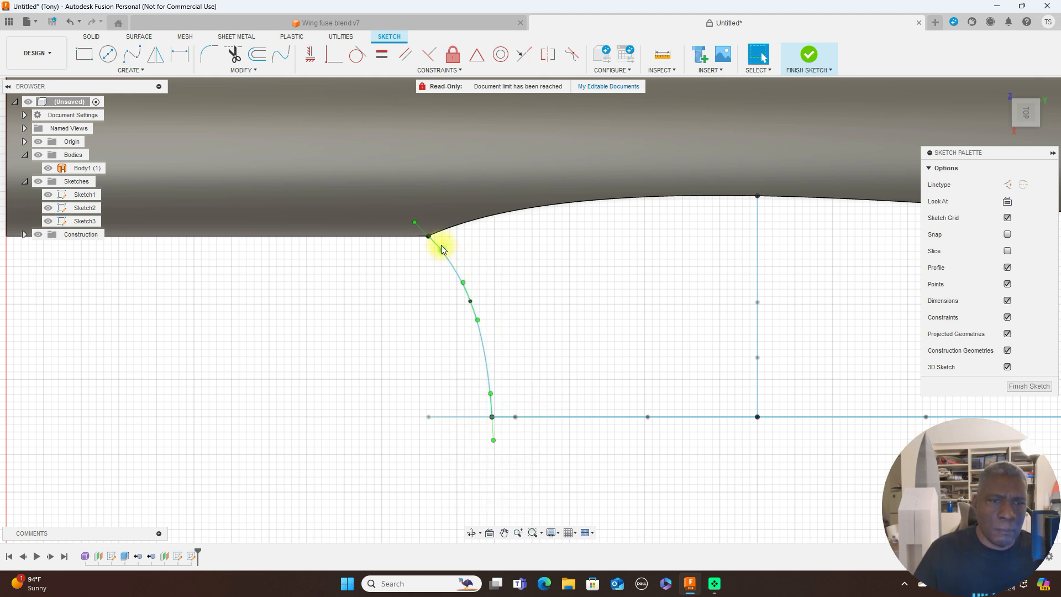
Reshape the leading-edge spline by flattening its tangent at the fuselage and moving its middle fit point slightly closer to the body
click(414, 226)
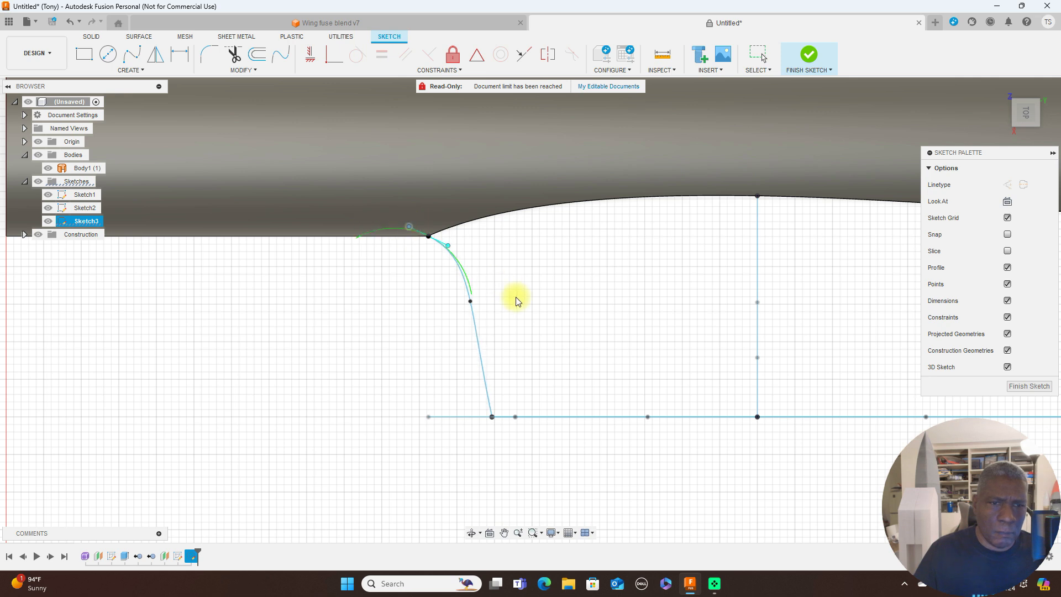
mouse_move(474, 303)
mouse_down()
mouse_move(480, 278)
mouse_move(475, 295)
mouse_up()
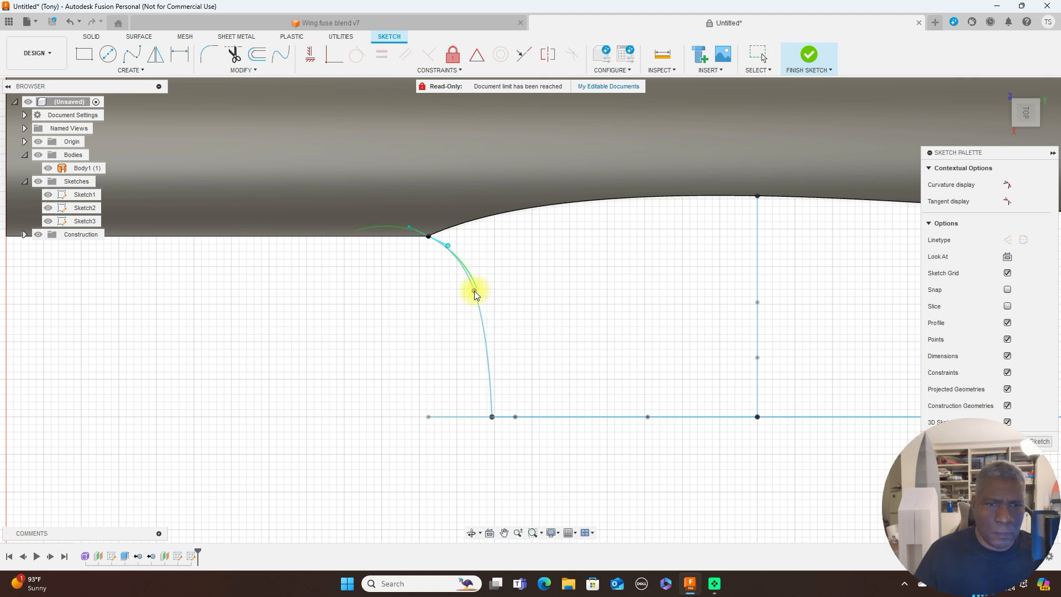
Draw a three-point fit point spline from the wing opening's trailing-edge tip to the outer airfoil's trailing tip, bowed toward the leading edge
scroll(804, 244, down, 5)
mouse_move(853, 394)
middle_down()
mouse_move(679, 407)
mouse_move(431, 398)
middle_up()
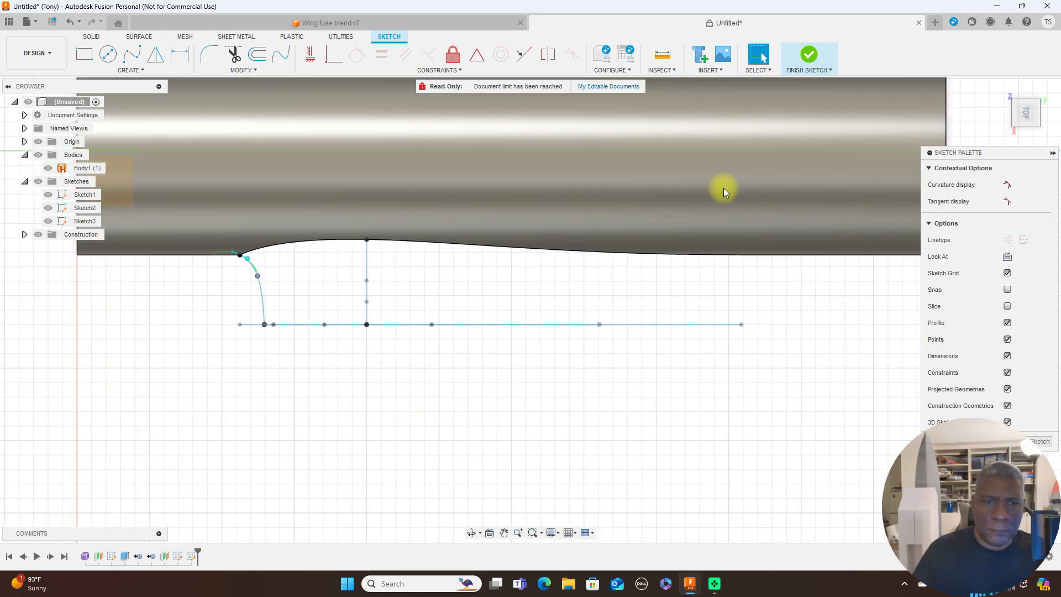
click(133, 55)
drag(1025, 117, 1022, 93)
click(738, 268)
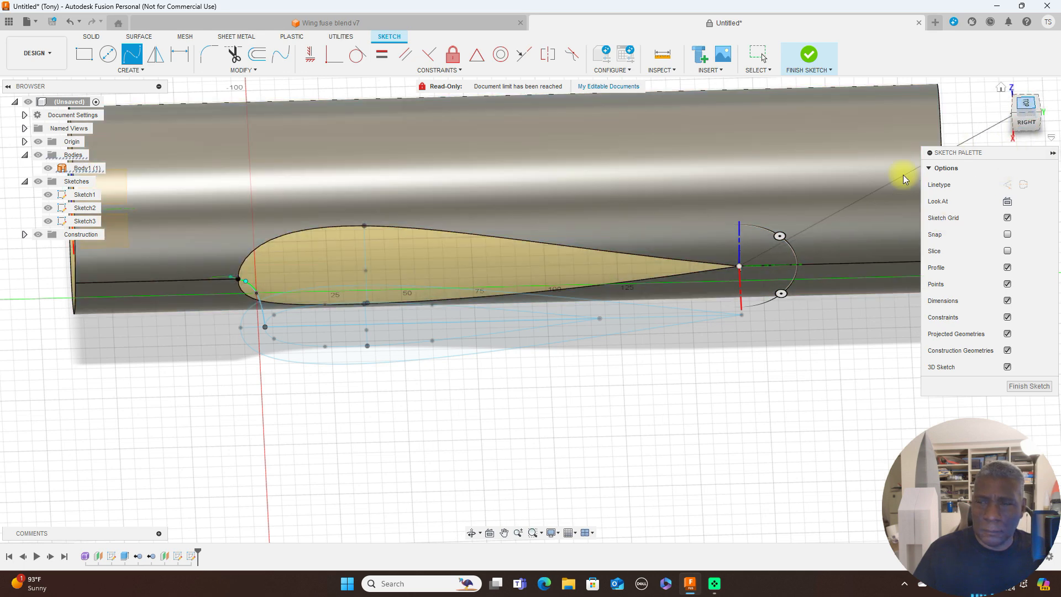
scroll(716, 293, up, 4)
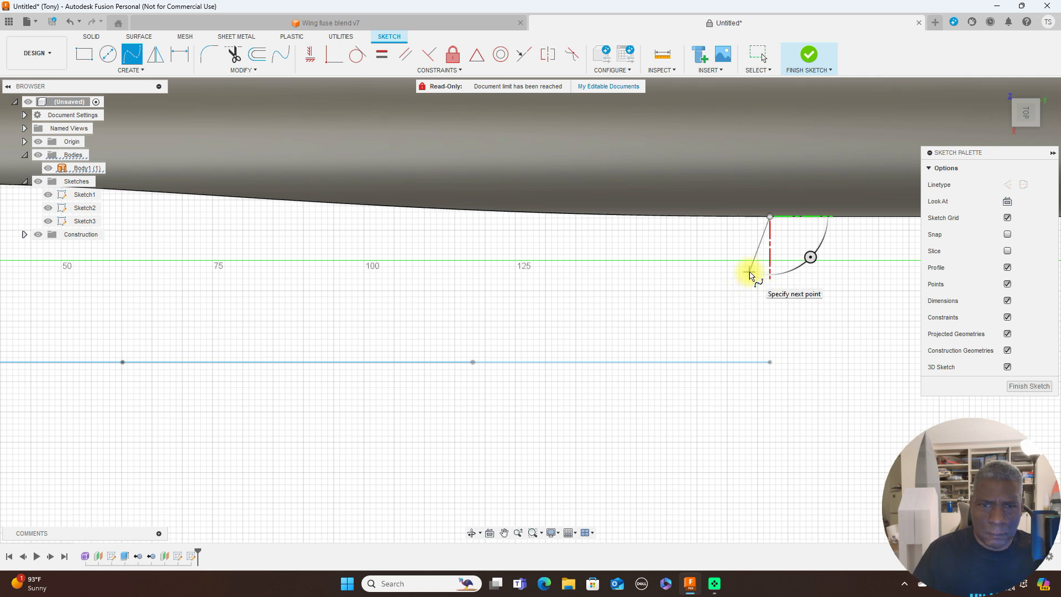
click(750, 271)
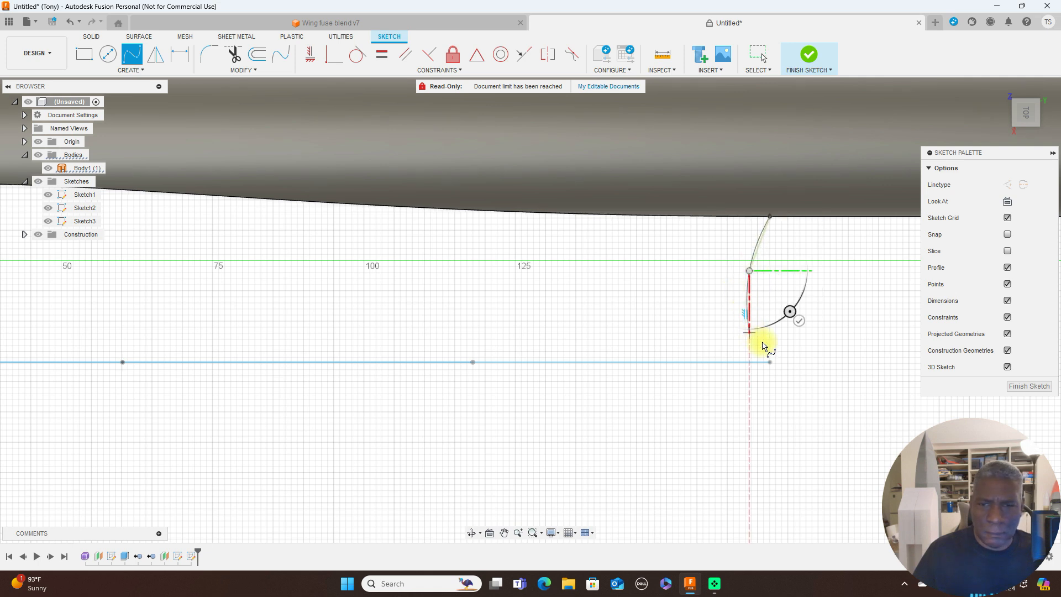
click(770, 363)
right_click(770, 363)
click(798, 363)
Delete the trailing-edge guide spline that runs from the wing opening's trailing tip to the outer airfoil's tip
scroll(798, 360, down, 5)
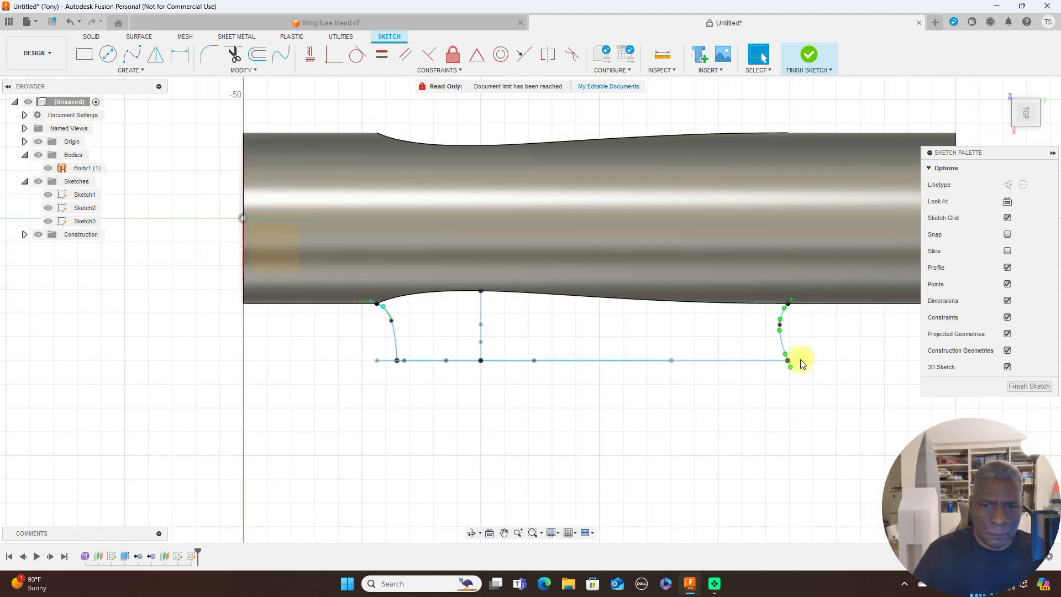
mouse_move(1026, 110)
mouse_down()
mouse_move(1024, 55)
mouse_move(764, 224)
mouse_up()
scroll(756, 227, up, 5)
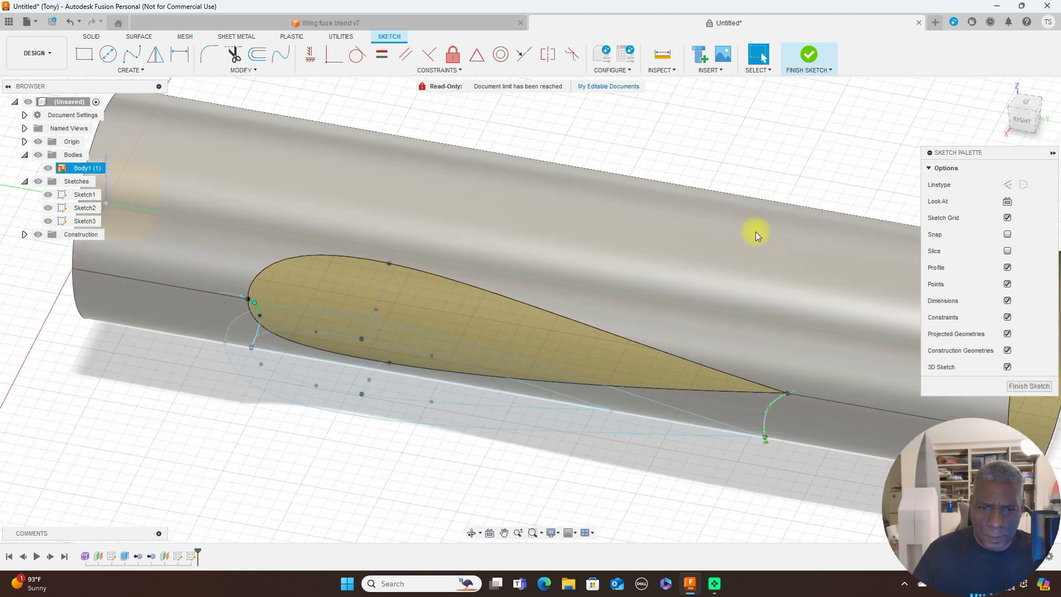
middle_drag(763, 220, 781, 118)
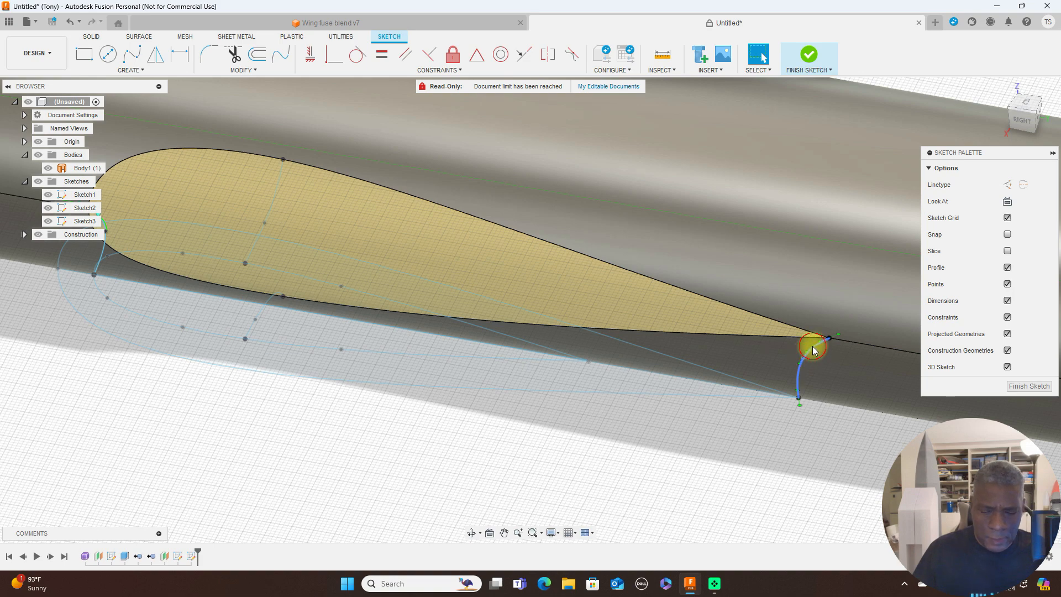
click(812, 346)
key(Delete)
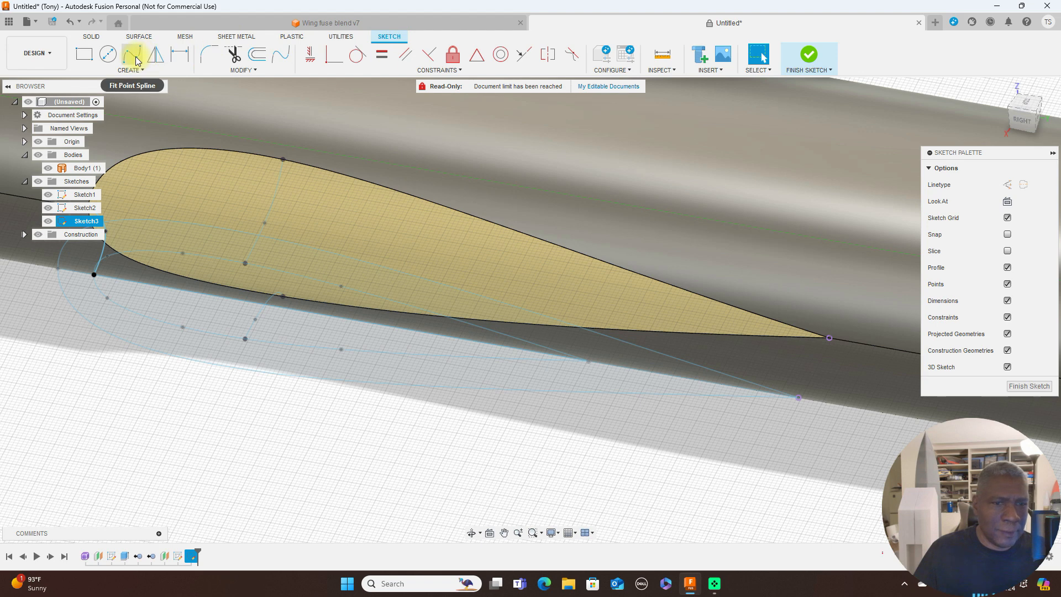
Draw a three-point fit point spline from the wing opening's trailing-edge tip to the inner airfoil's trailing tip
click(136, 58)
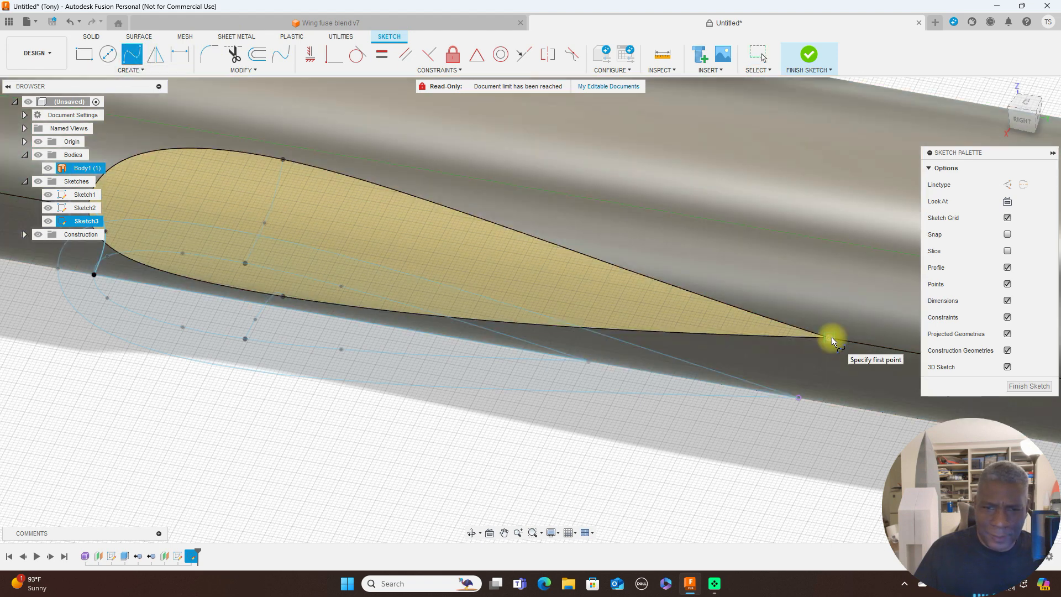
click(830, 338)
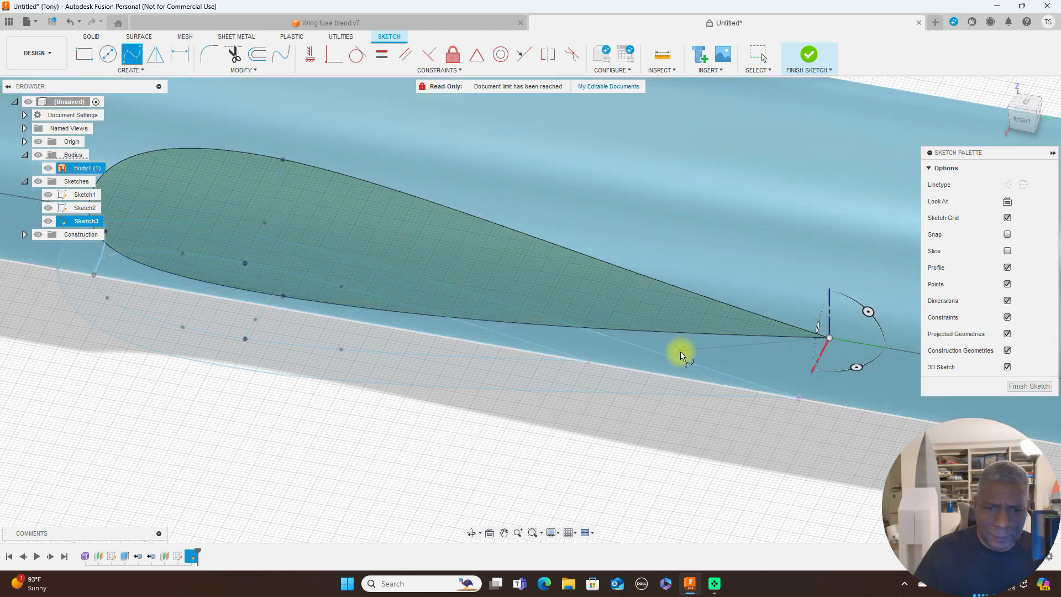
click(680, 354)
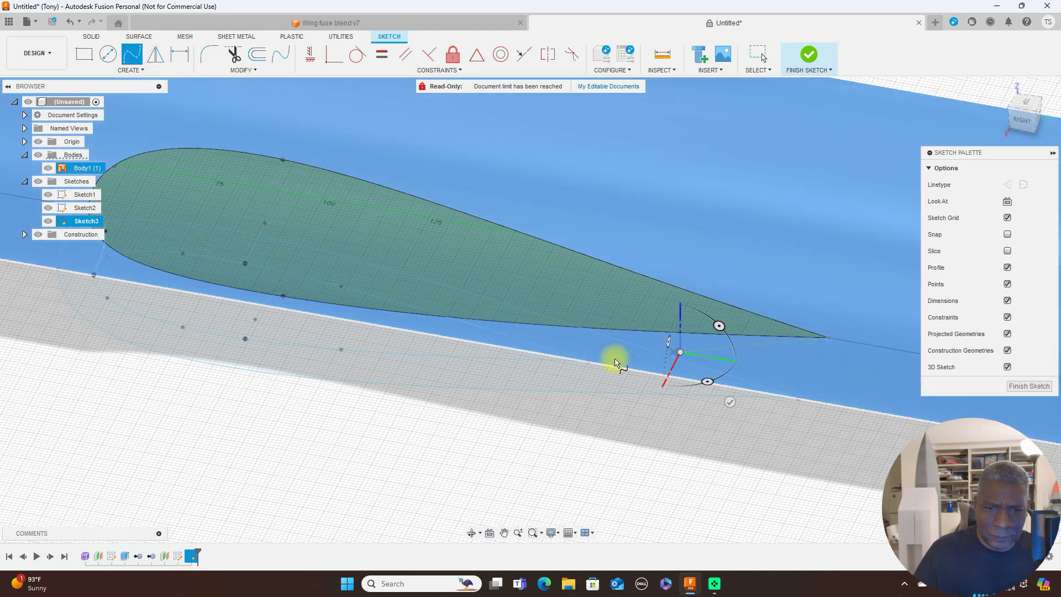
click(589, 362)
right_click(590, 362)
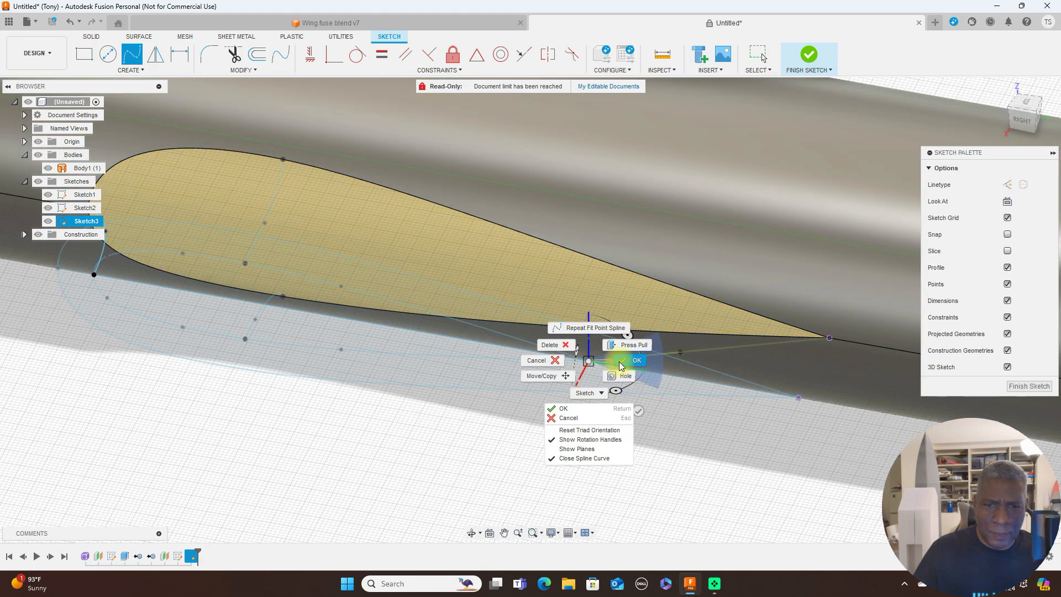
click(619, 361)
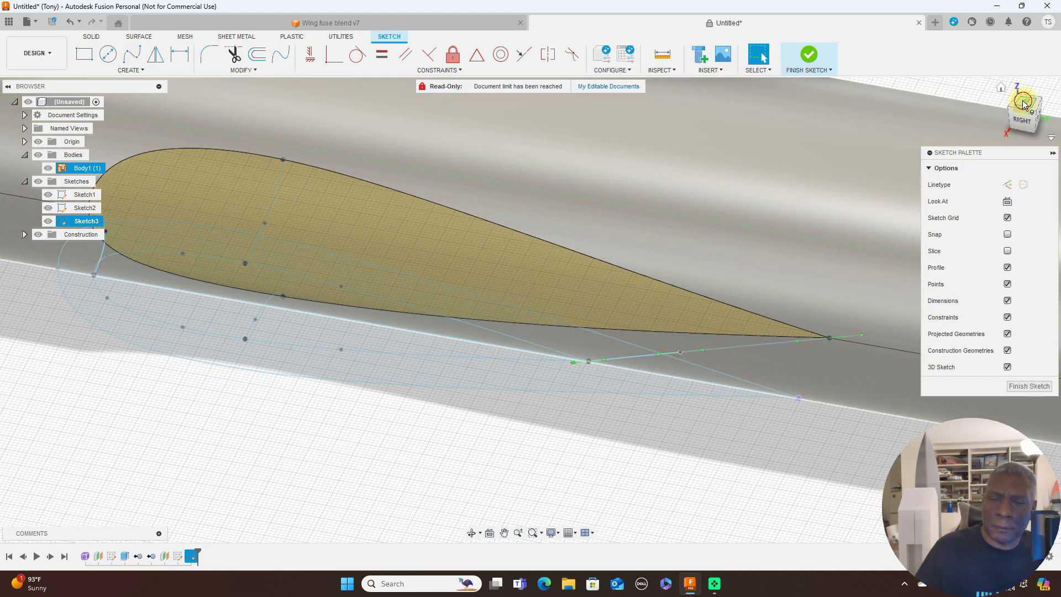
Delete the constraint on the trailing-edge spline's middle fit point, bow the curve outward clear of the fuselage, and finish the sketch
click(1023, 102)
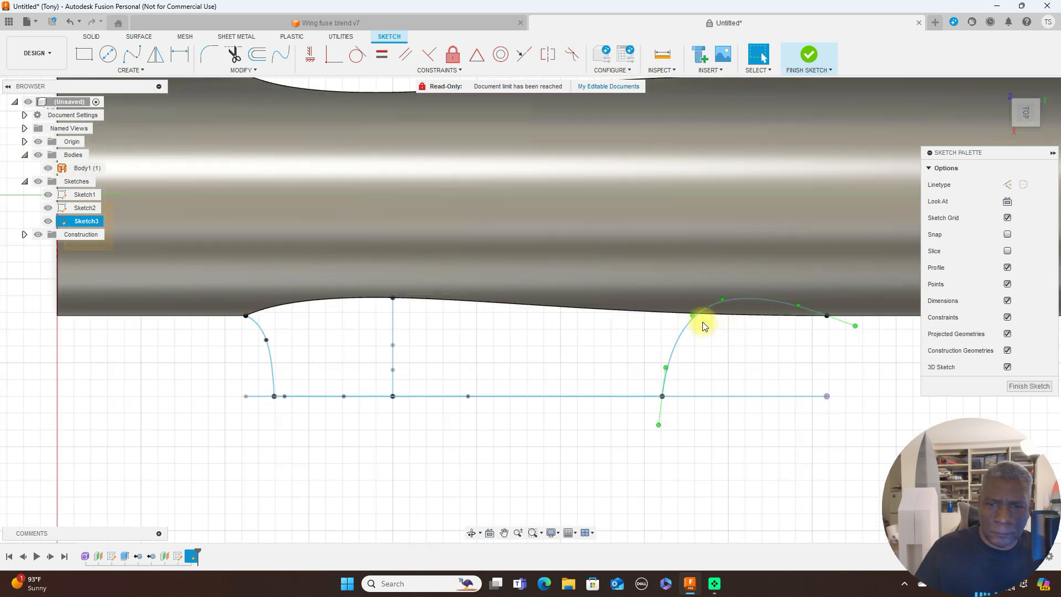
drag(708, 309, 744, 337)
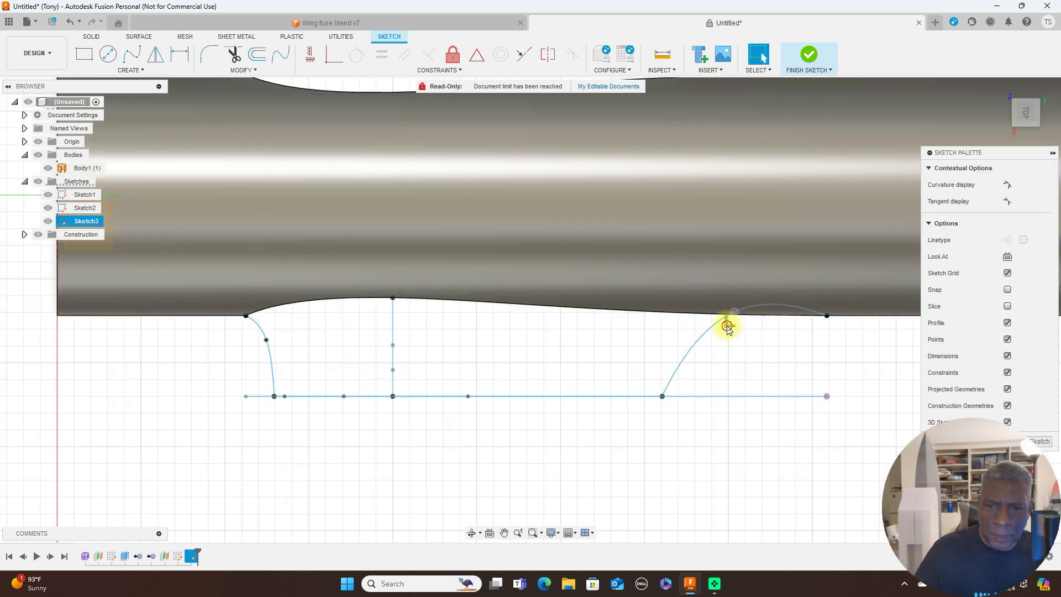
click(727, 327)
key(Delete)
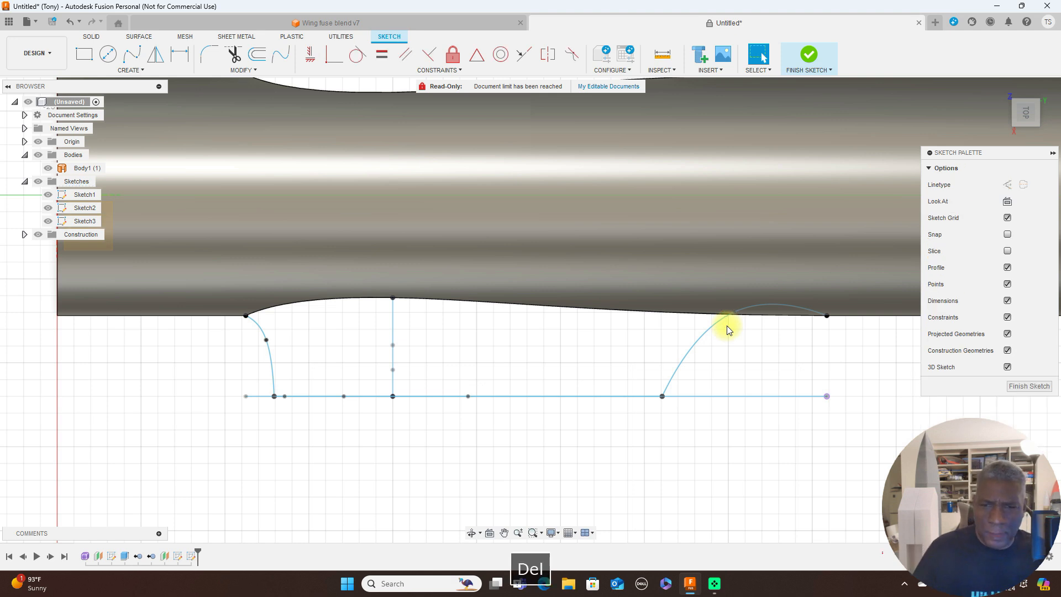
drag(734, 311, 708, 339)
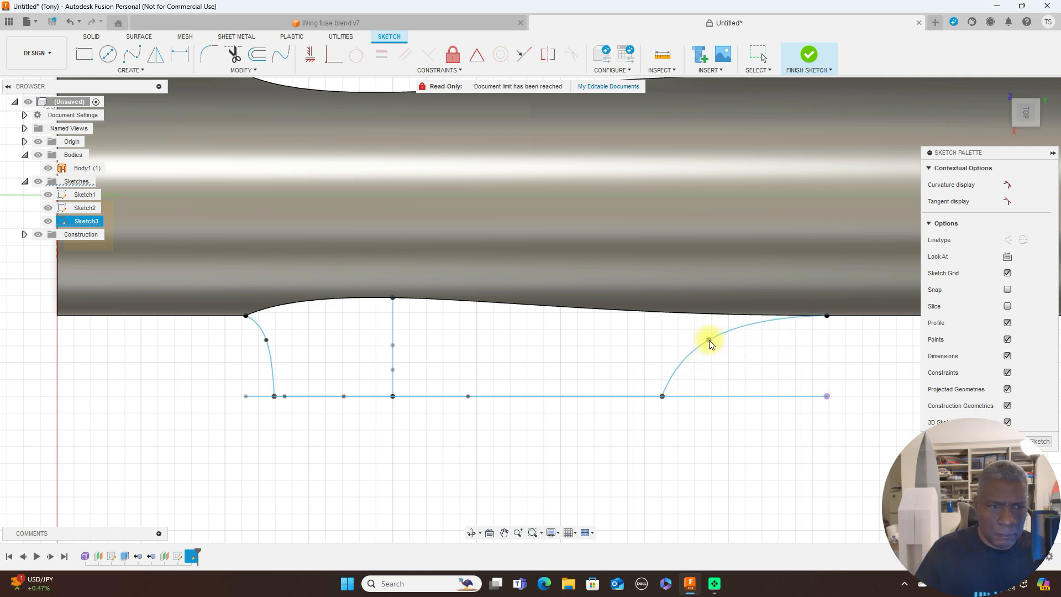
key(Escape)
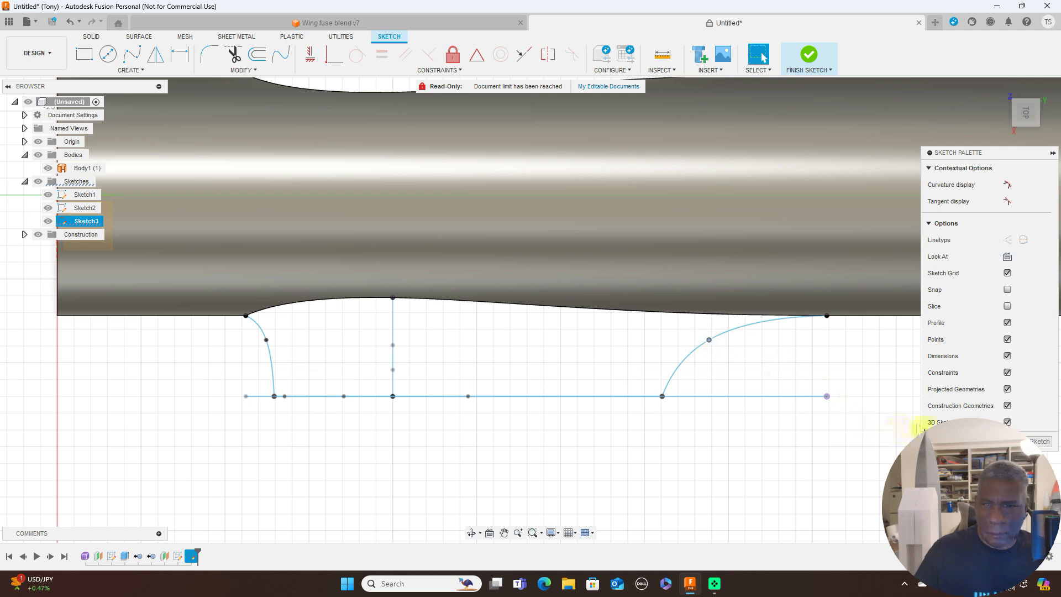
click(813, 57)
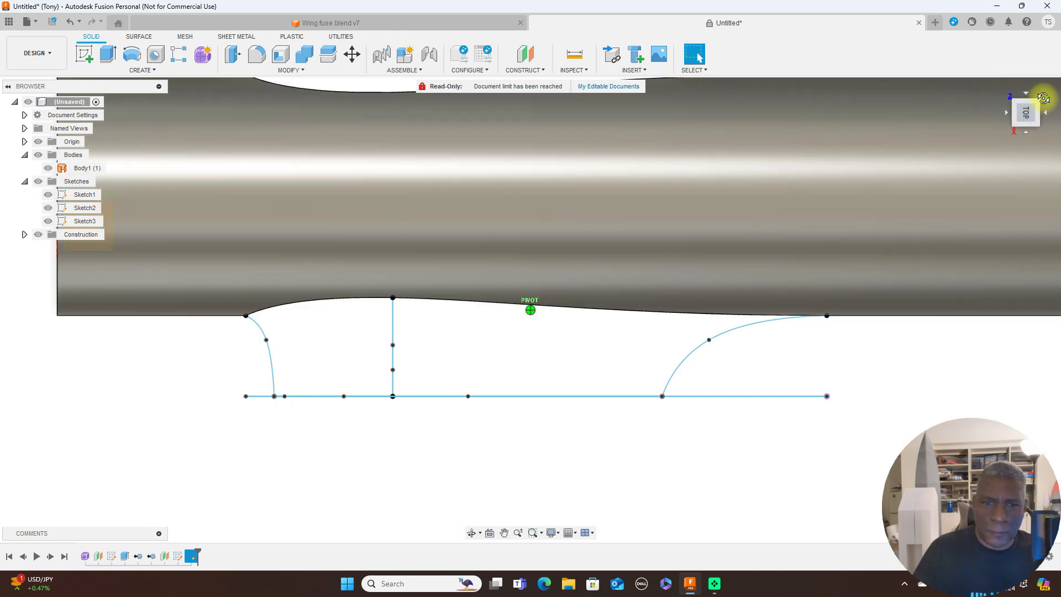
Try a surface loft between the wing opening's upper edge and the inner airfoil's upper curve
drag(1004, 108, 1008, 138)
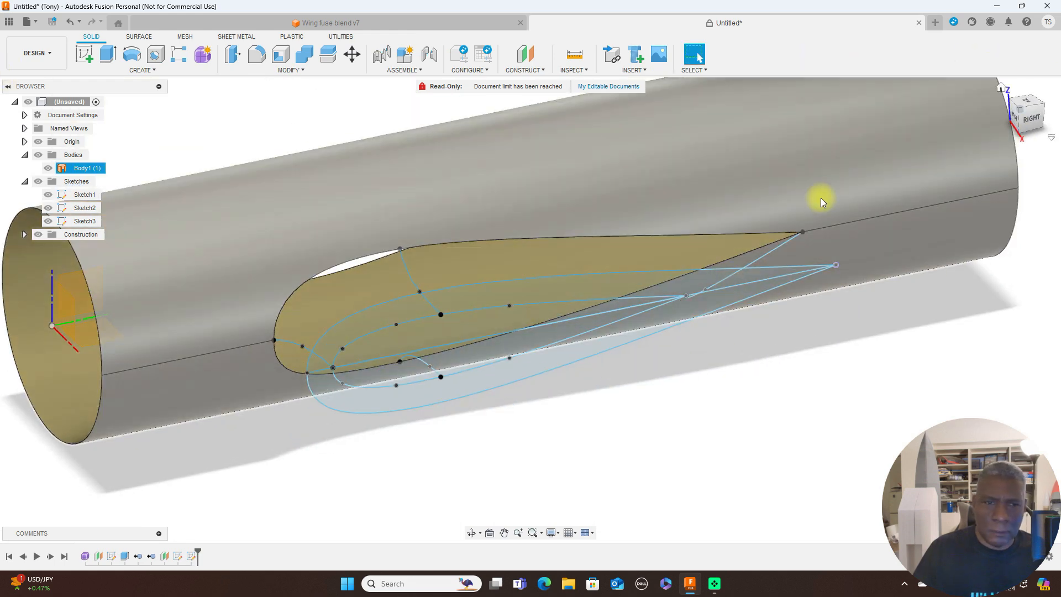
scroll(726, 346, down, 3)
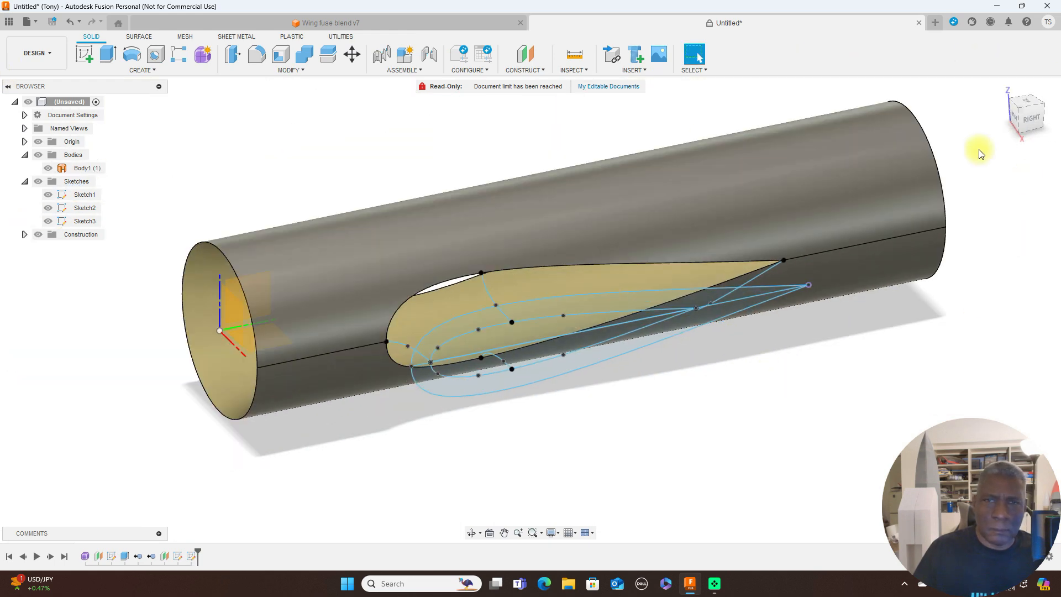
click(140, 37)
click(149, 70)
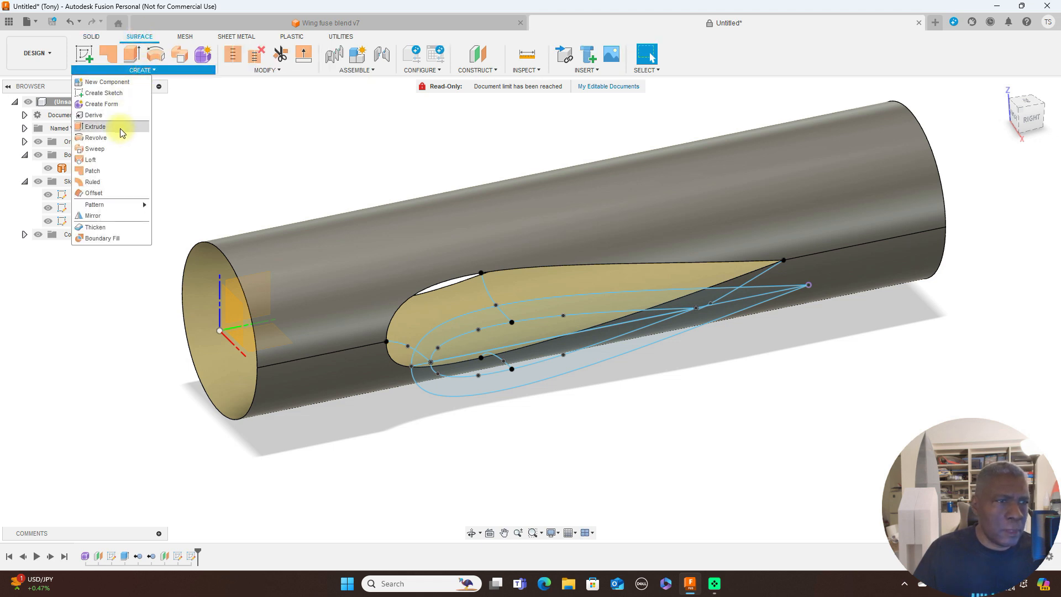
click(90, 159)
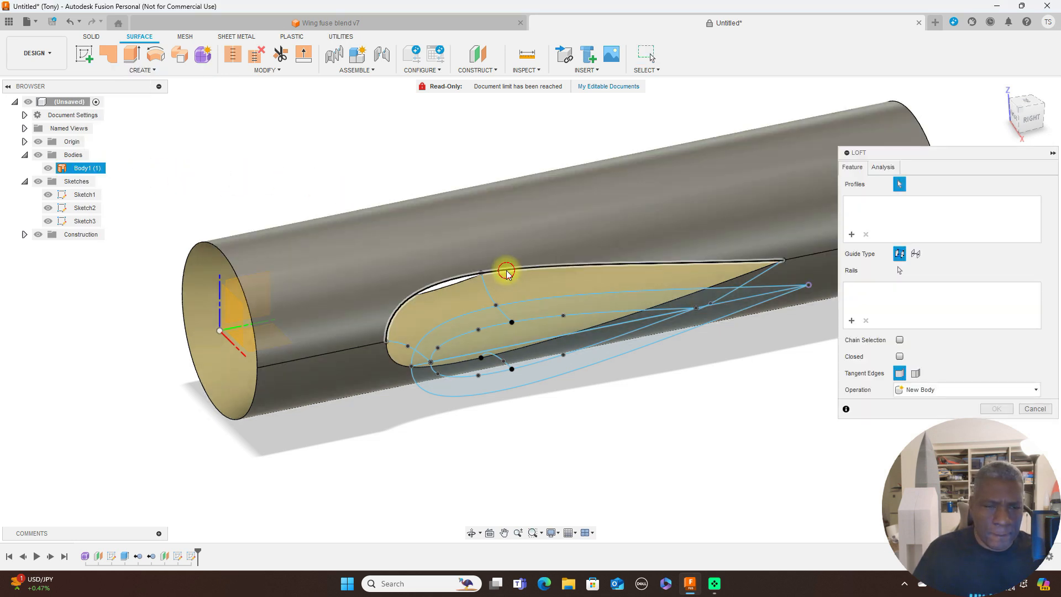
click(507, 271)
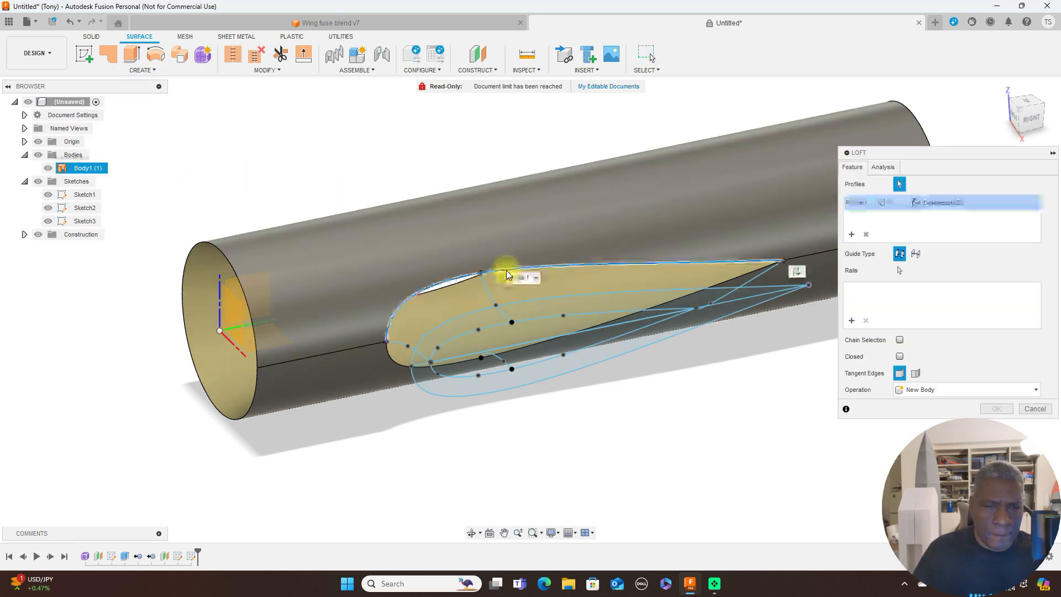
click(538, 322)
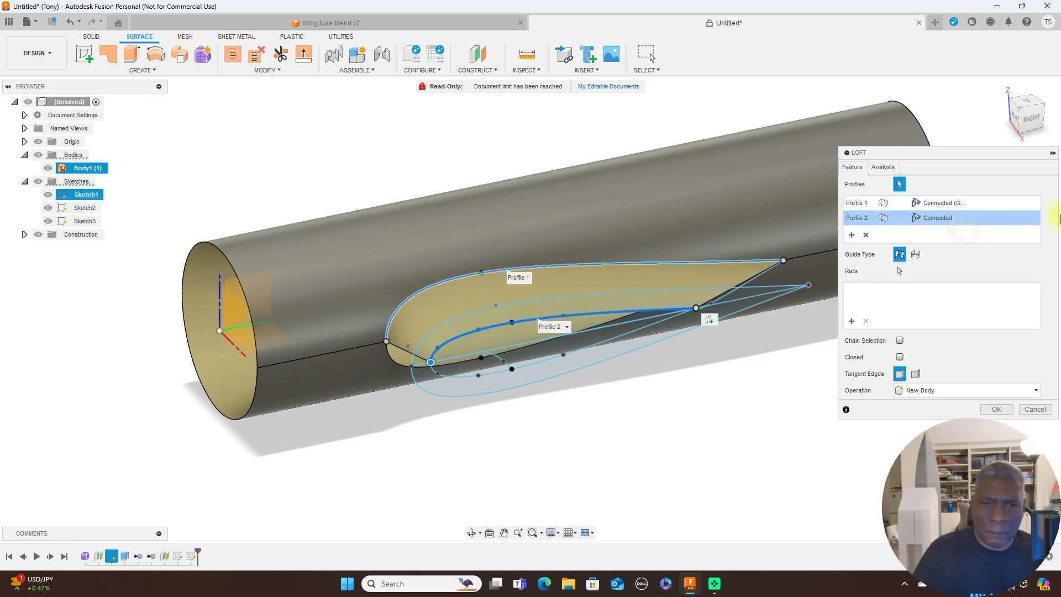
Add the trailing-edge, leading-edge and upper guide splines as the loft's three rails
mouse_move(1023, 117)
mouse_down()
mouse_move(34, 129)
mouse_move(77, 101)
mouse_move(7, 108)
mouse_move(1035, 152)
mouse_move(1006, 177)
mouse_move(1019, 144)
mouse_up()
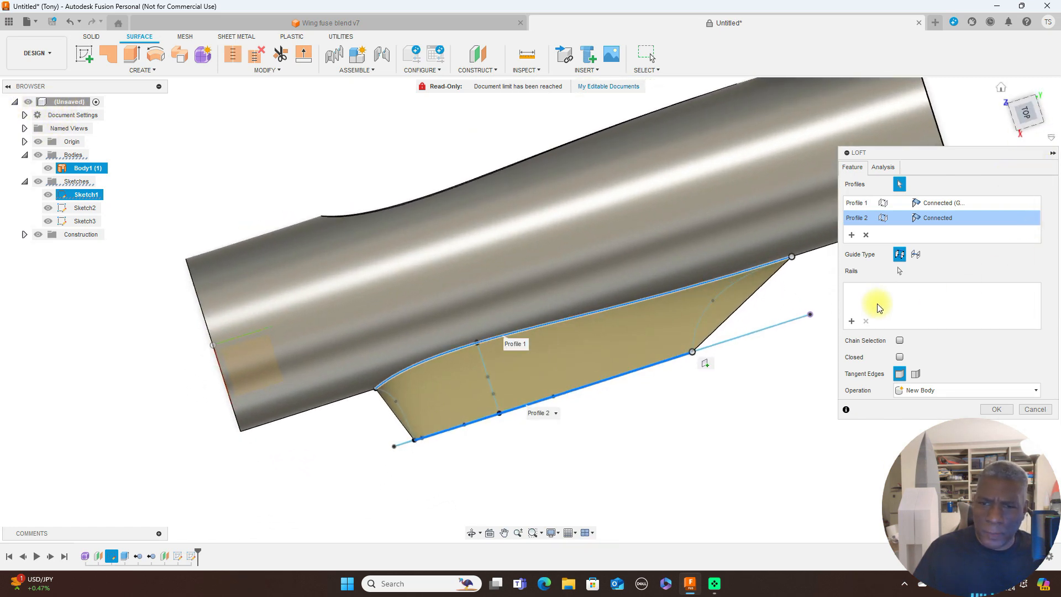
click(851, 322)
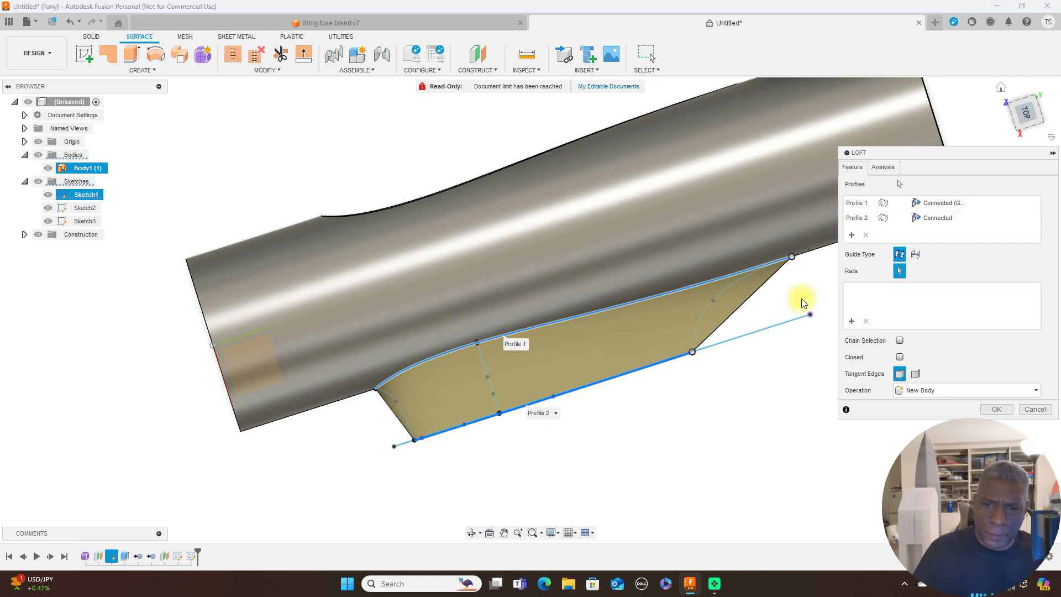
click(727, 293)
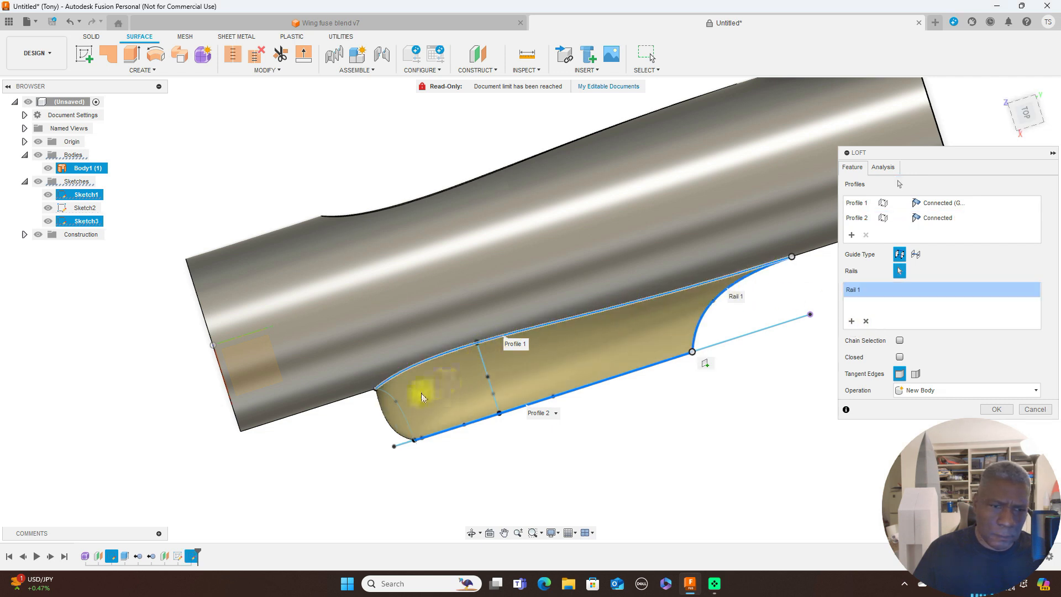
click(402, 412)
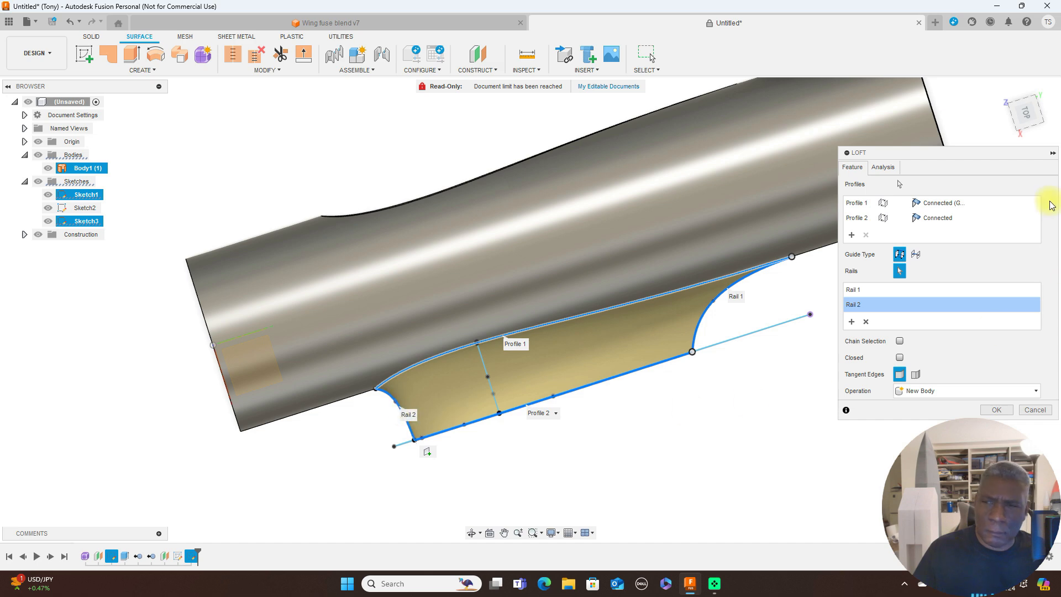
drag(1028, 127, 1001, 135)
click(1020, 123)
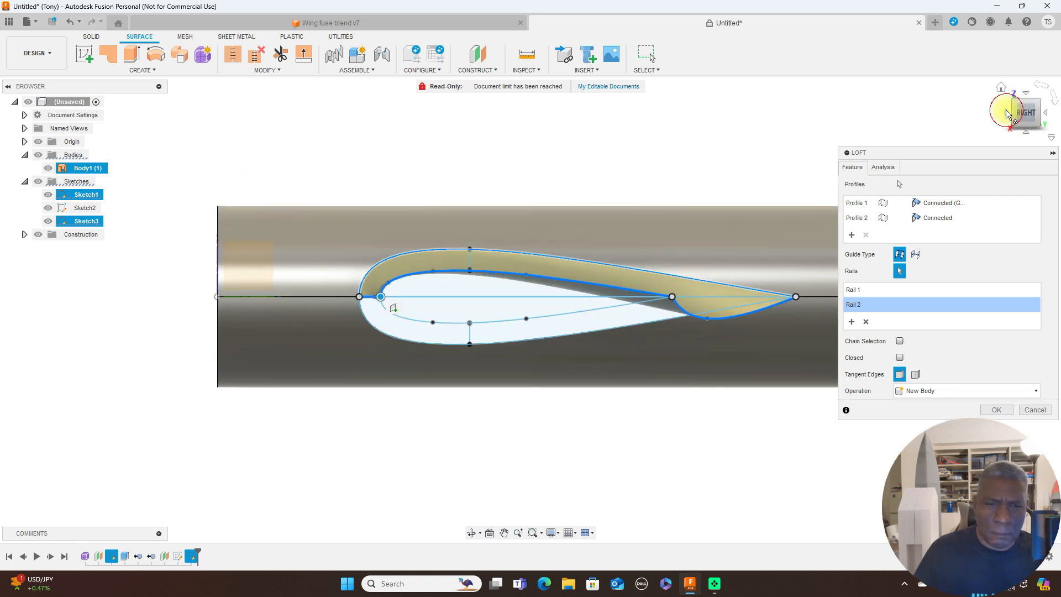
click(1007, 115)
scroll(628, 230, up, 3)
click(571, 287)
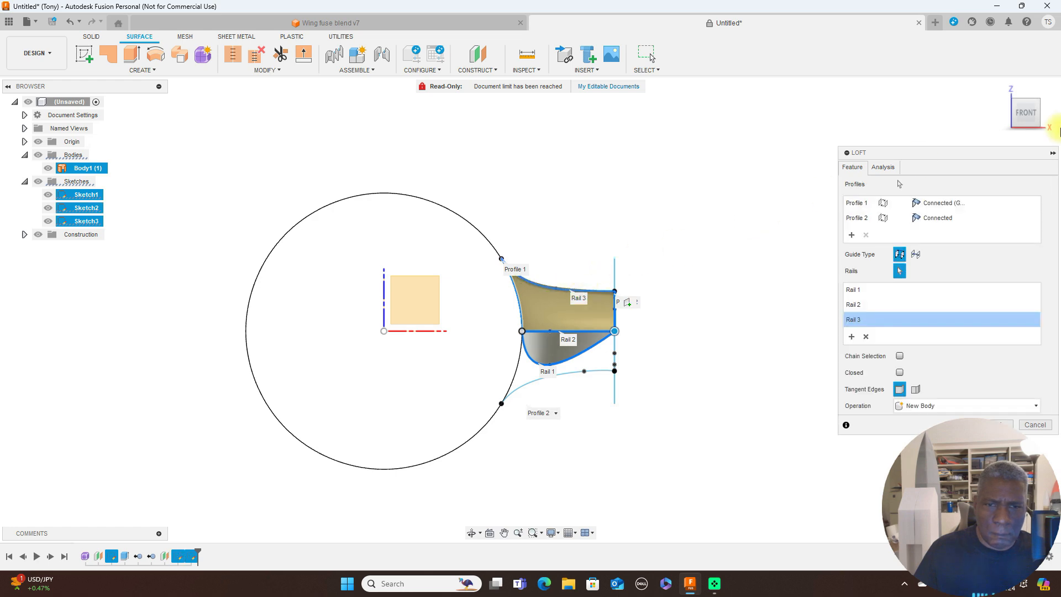
Inspect the loft preview from the side and above, especially along the trailing-edge rail, and cancel the loft
drag(1037, 104, 956, 109)
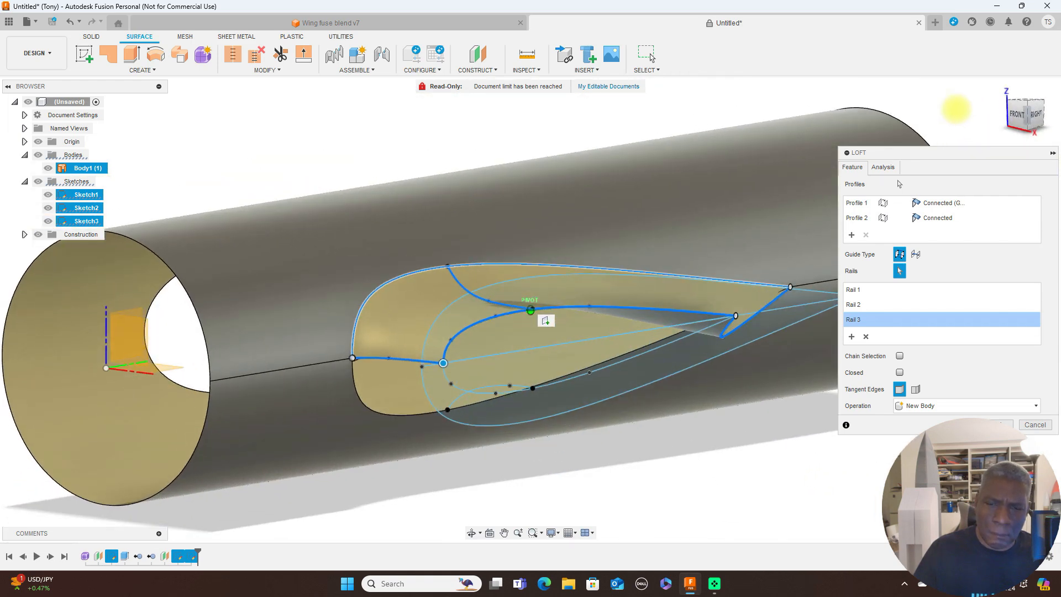
middle_drag(914, 99, 718, 96)
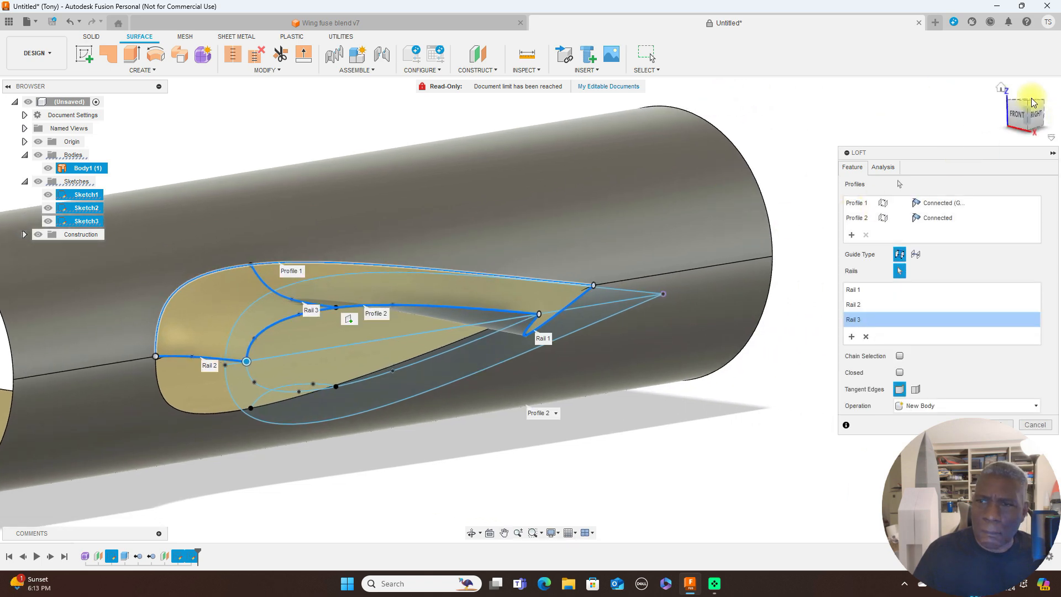
drag(1029, 108, 1027, 157)
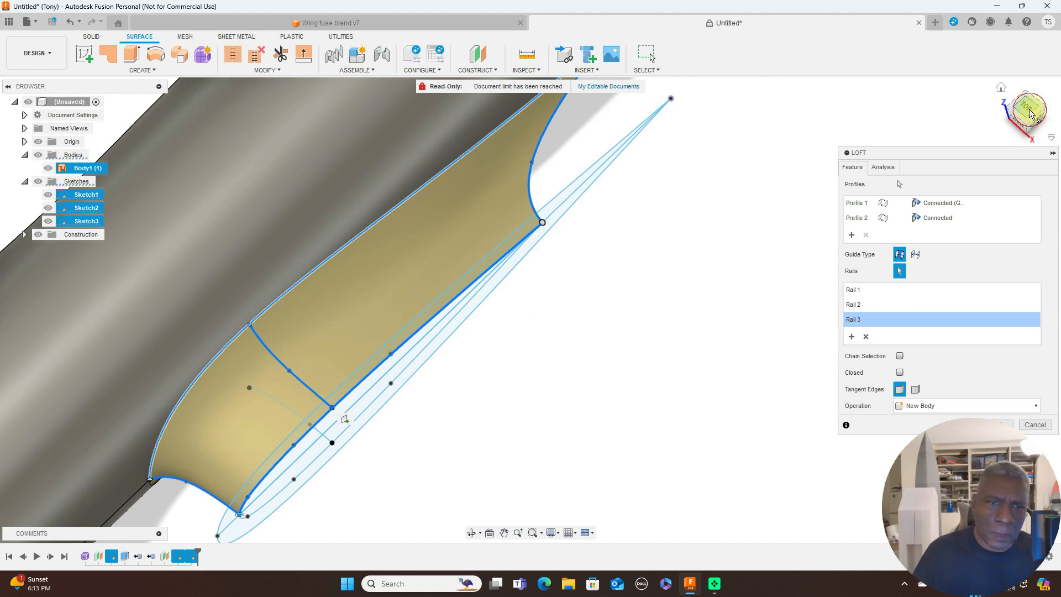
click(1029, 113)
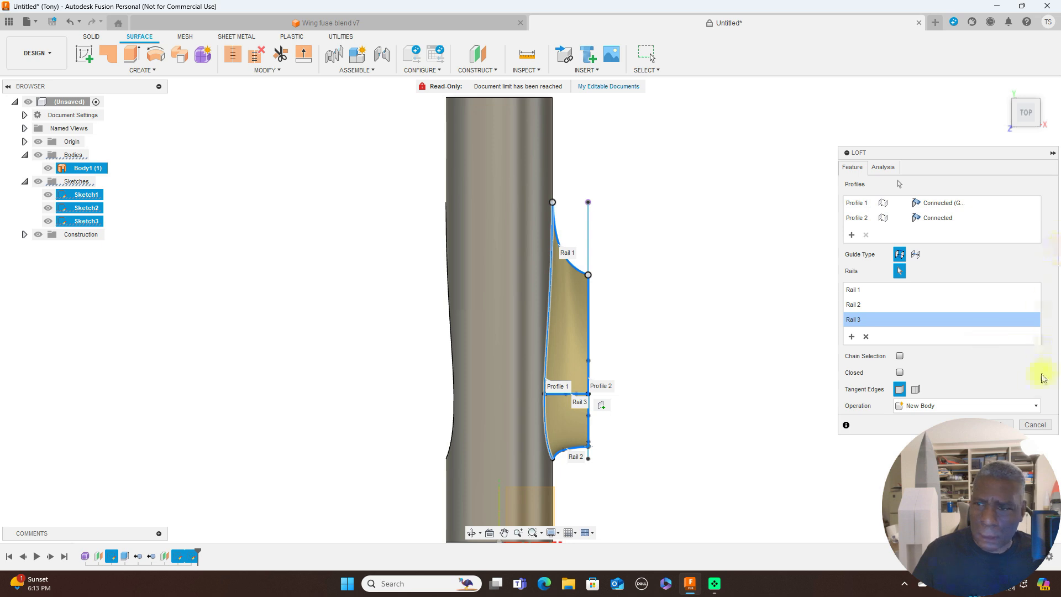
click(1040, 426)
Move the trailing-edge spline's middle fit point up onto the airfoil's chord line and check its alignment from the rear and side
click(1023, 128)
drag(941, 54, 696, 52)
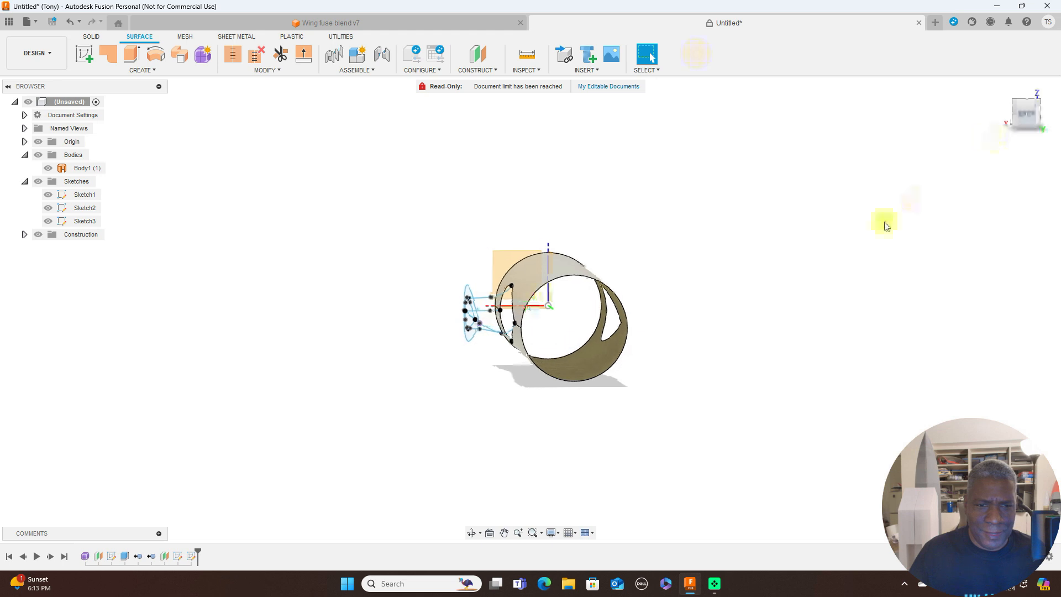
click(501, 330)
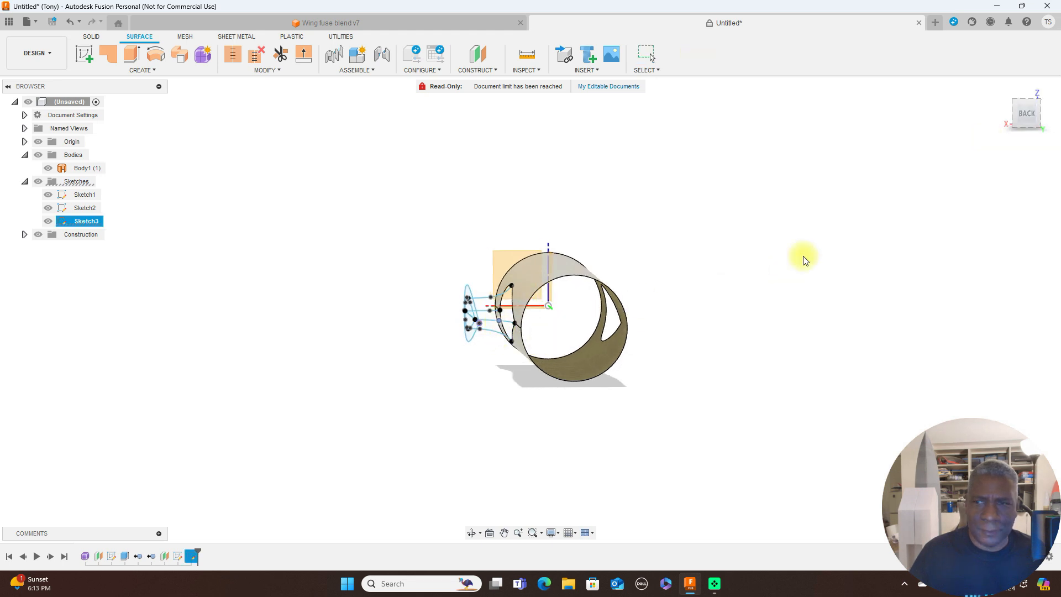
click(1026, 116)
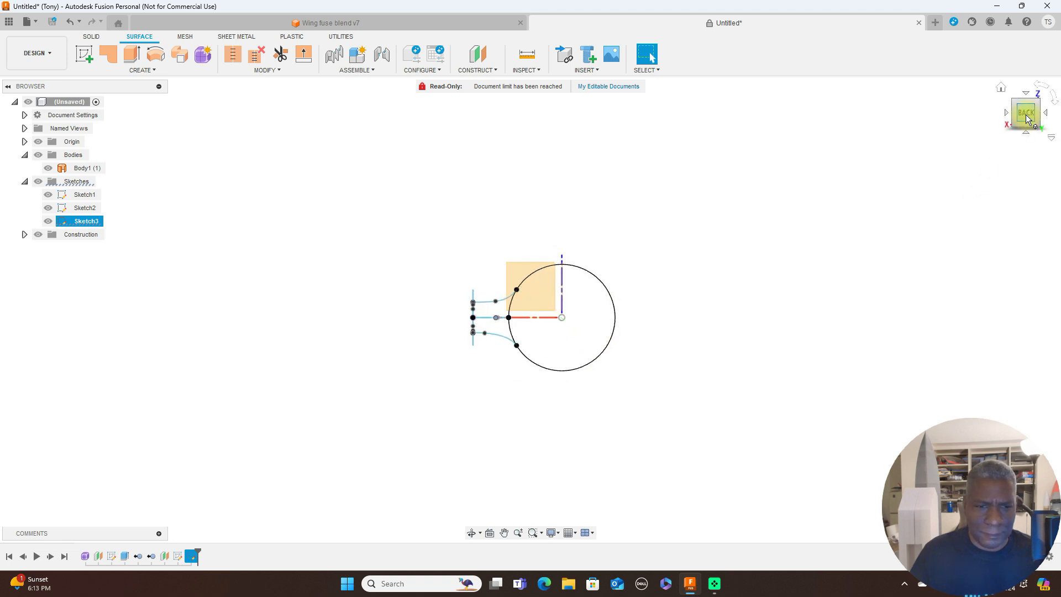
click(1006, 115)
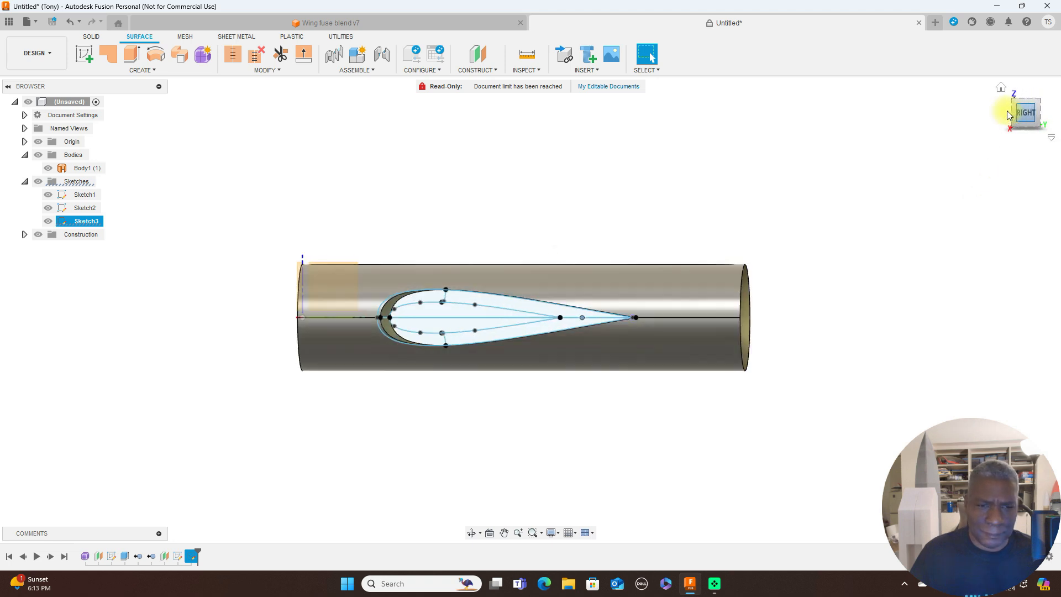
Start a surface loft between the wing opening's upper edge and the inner airfoil's upper curve
click(1024, 95)
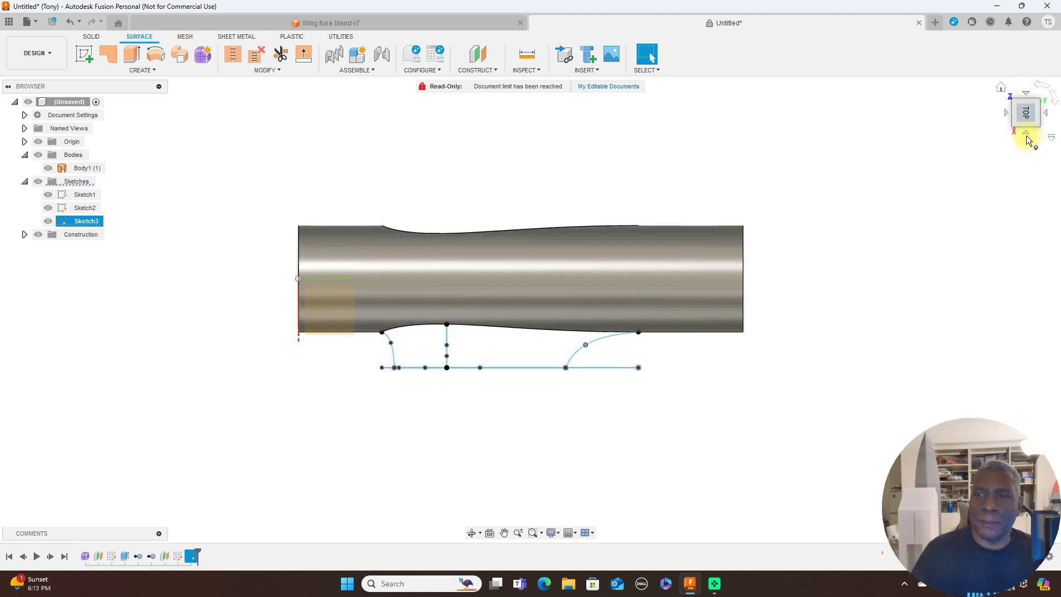
click(1026, 136)
mouse_move(1015, 116)
mouse_down()
mouse_move(1037, 123)
mouse_move(69, 141)
mouse_move(62, 130)
mouse_up()
click(826, 203)
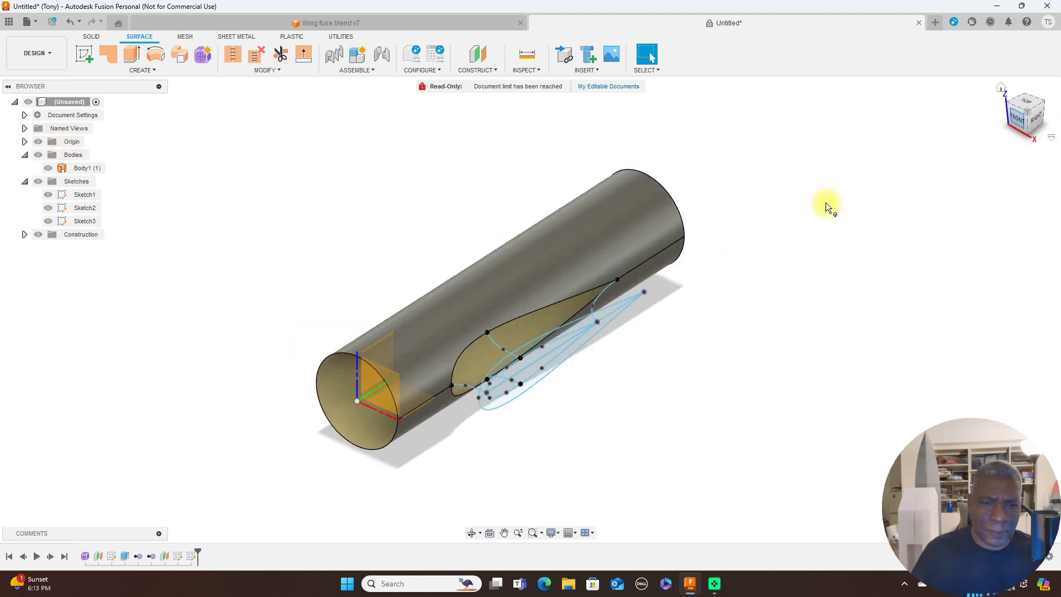
scroll(826, 203, up, 2)
middle_drag(801, 214, 898, 176)
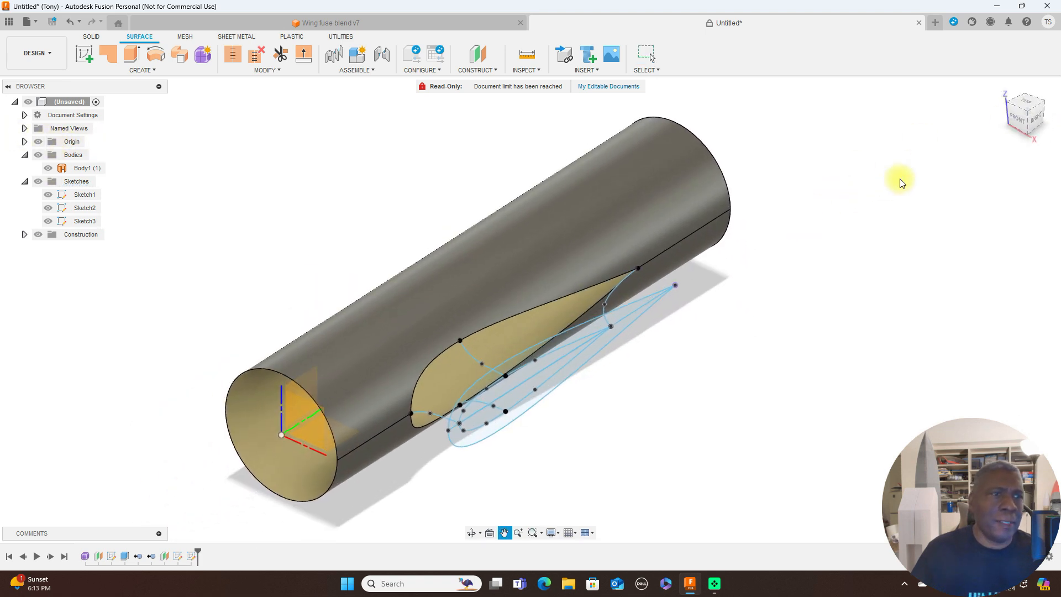
click(150, 75)
click(109, 151)
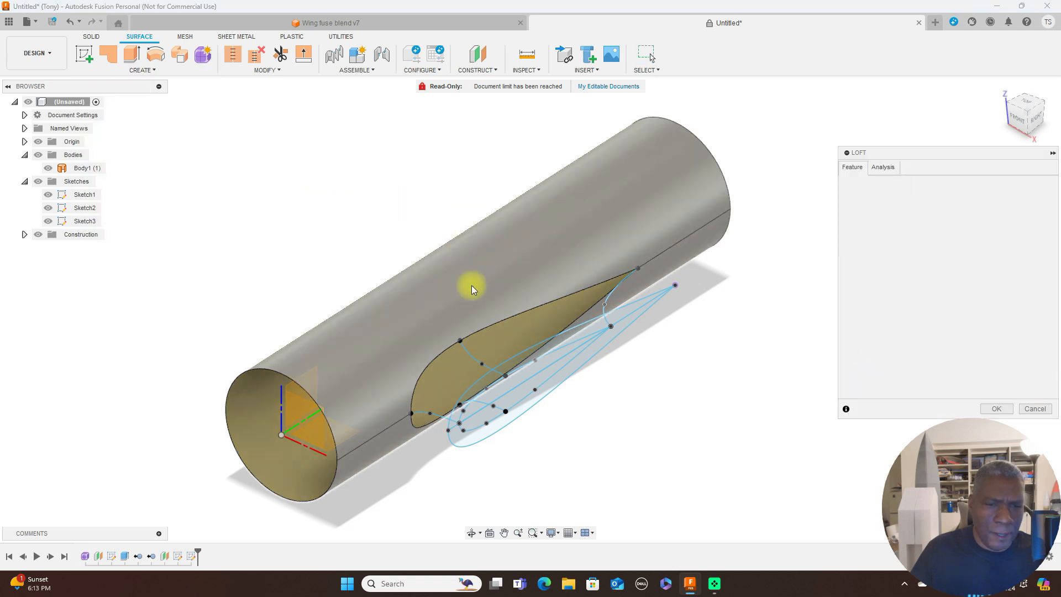
click(568, 318)
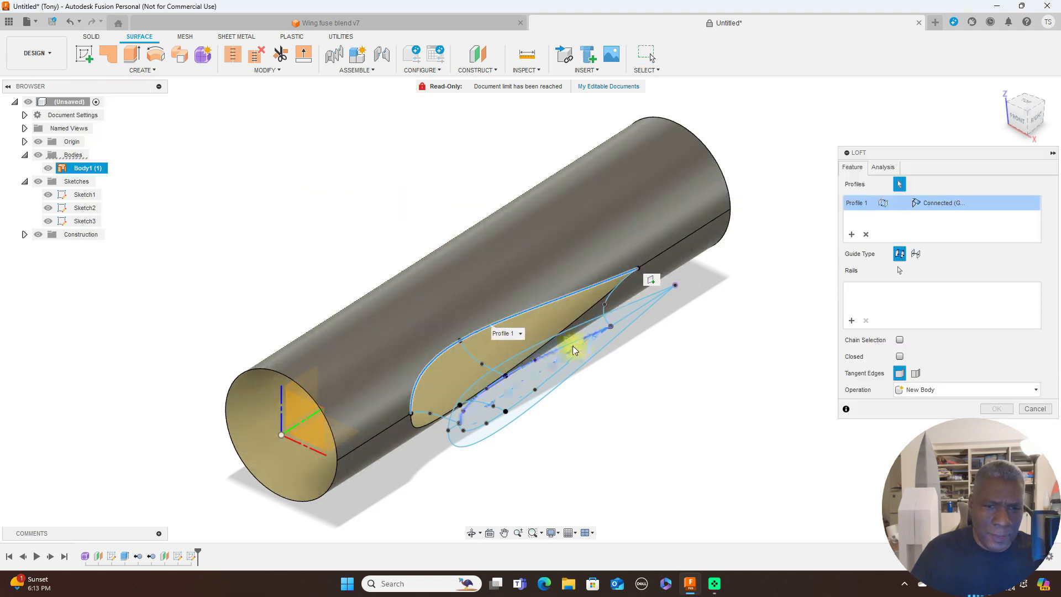
click(572, 345)
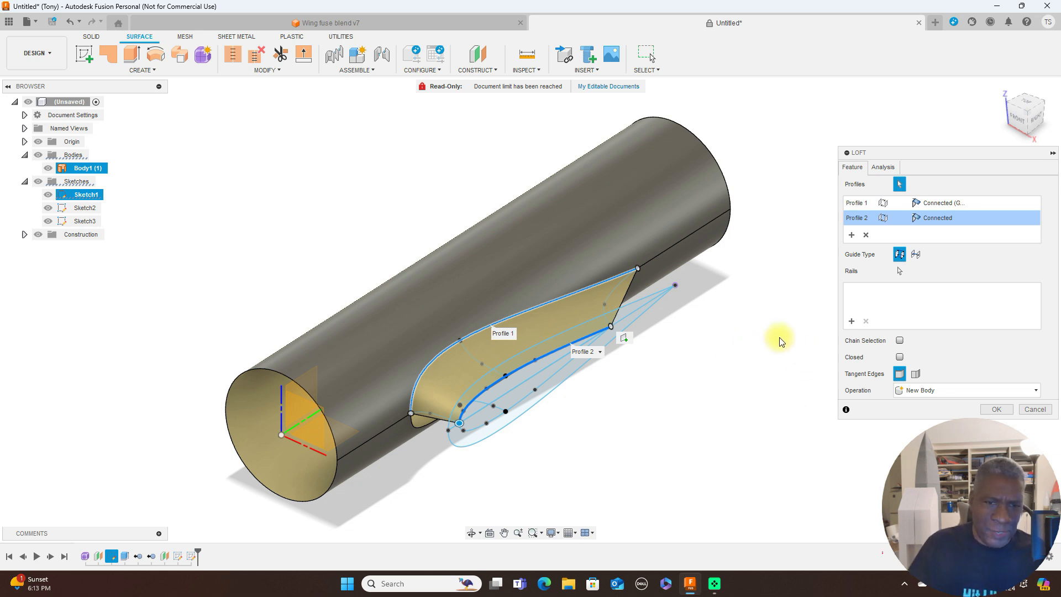
Make the upper loft Tangent (G1) to the fuselage at the opening-edge profile
click(1022, 122)
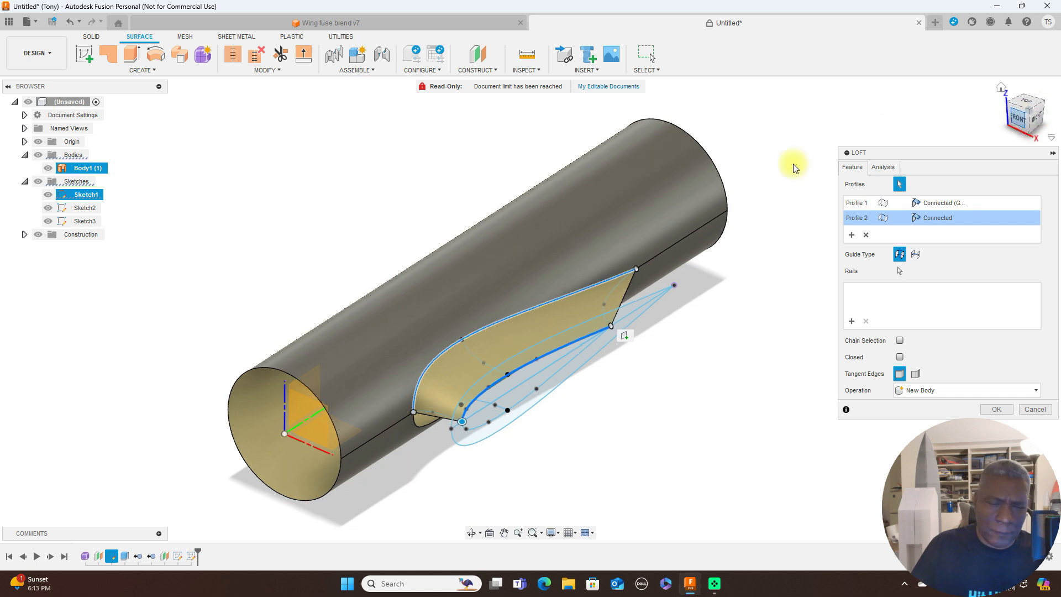
scroll(683, 259, up, 3)
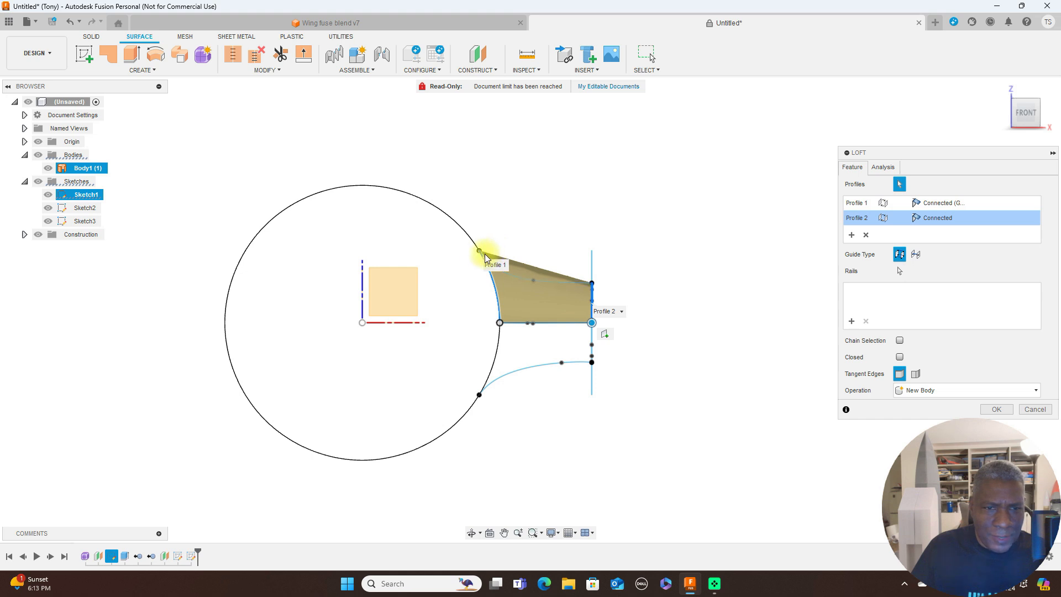
click(969, 204)
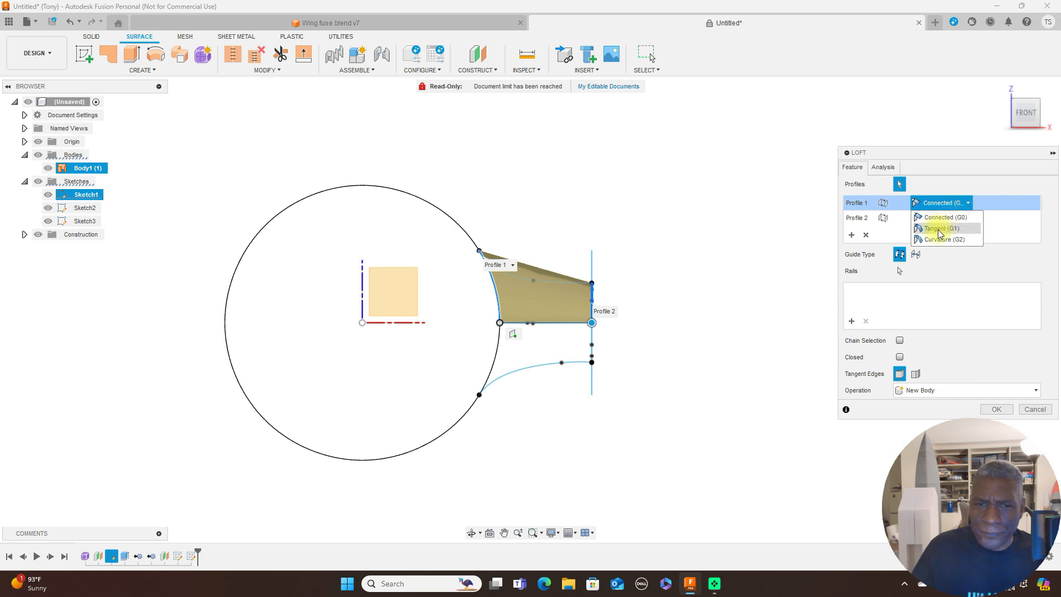
click(939, 229)
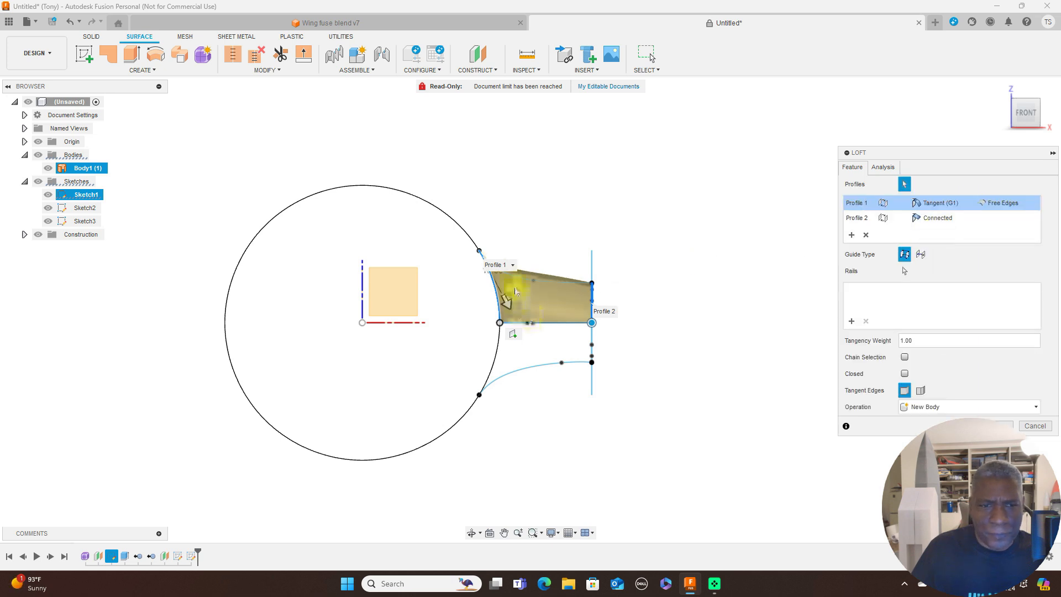
Raise the upper loft's tangency weight at the fuselage edge to 1.30 so it follows the upper guide spline
scroll(551, 273, up, 5)
scroll(559, 215, down, 1)
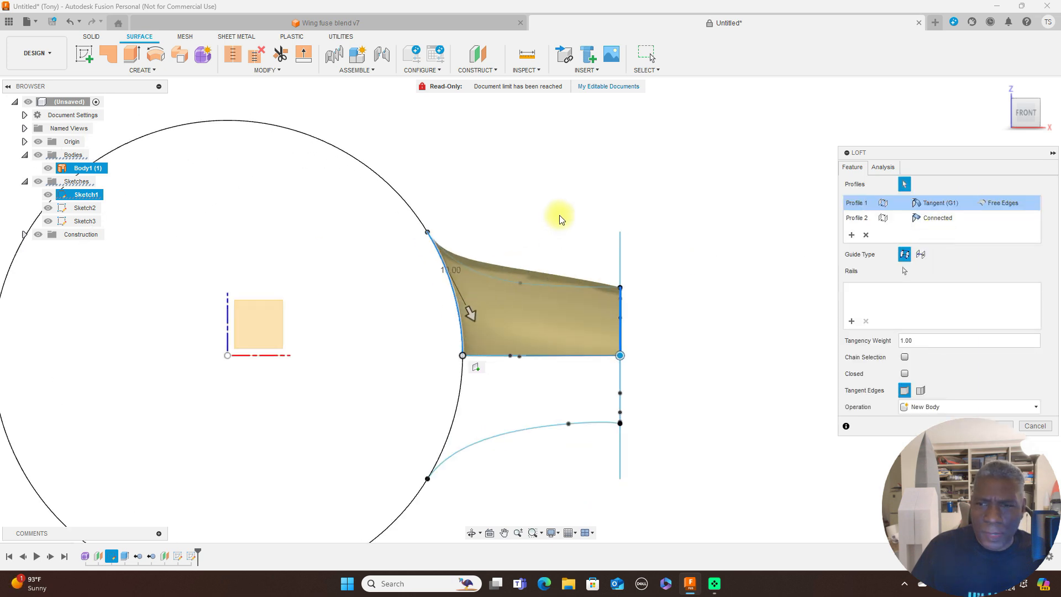
scroll(521, 237, up, 3)
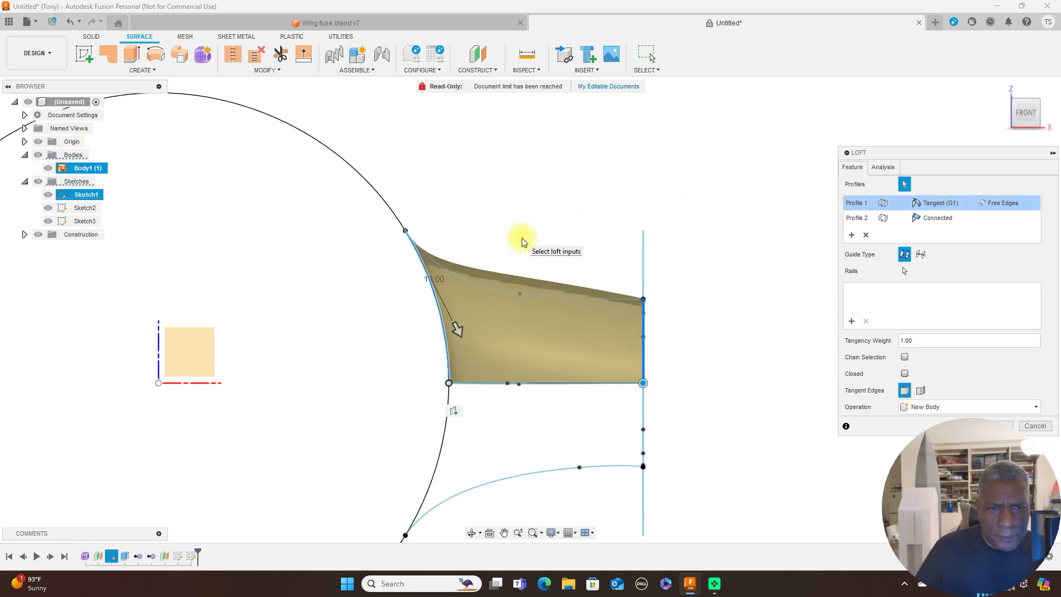
middle_drag(521, 230, 580, 166)
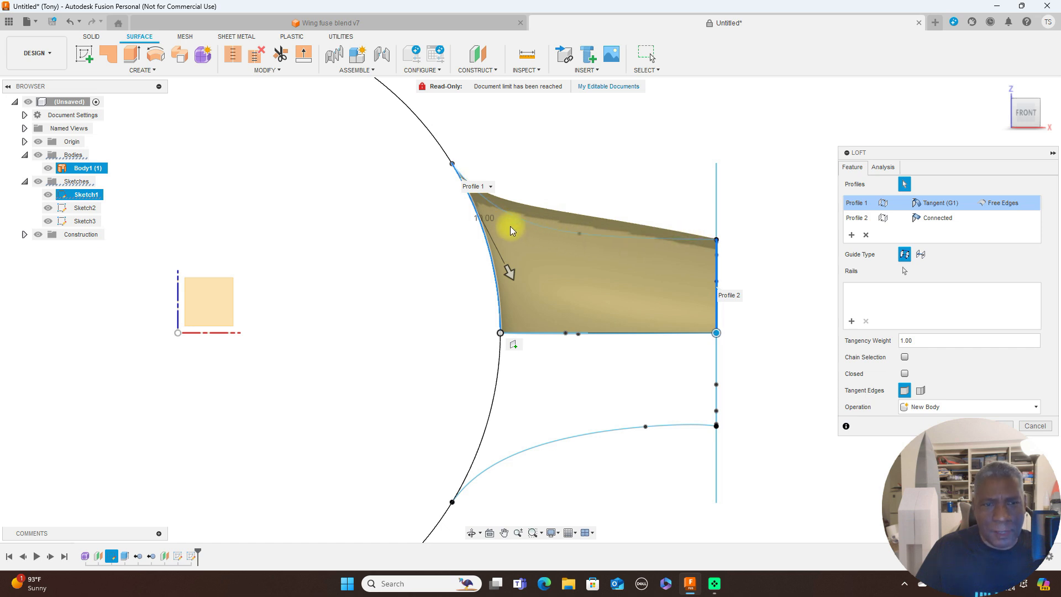
scroll(508, 224, up, 2)
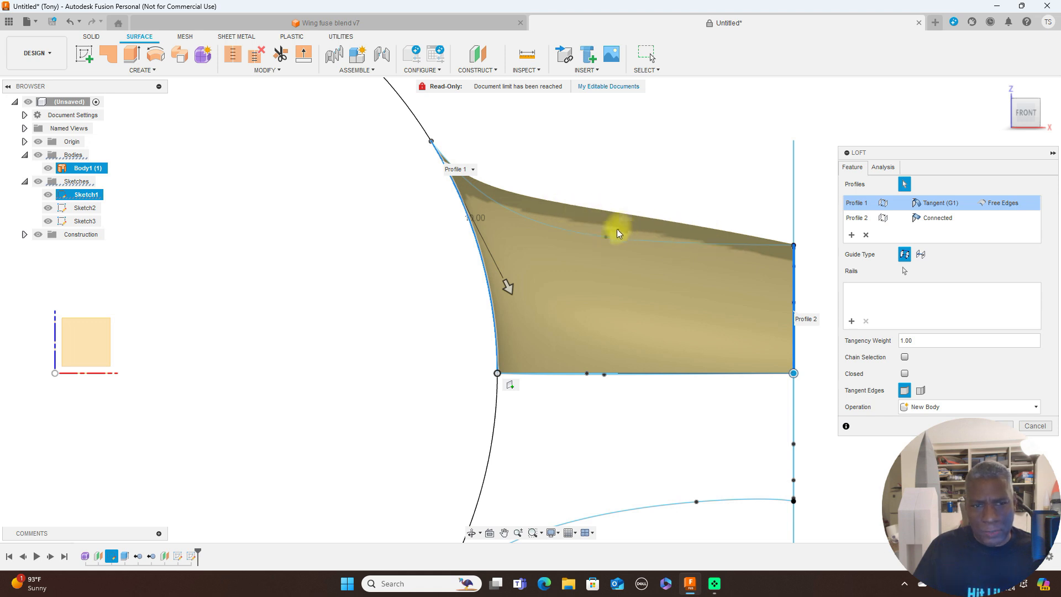
drag(508, 287, 537, 317)
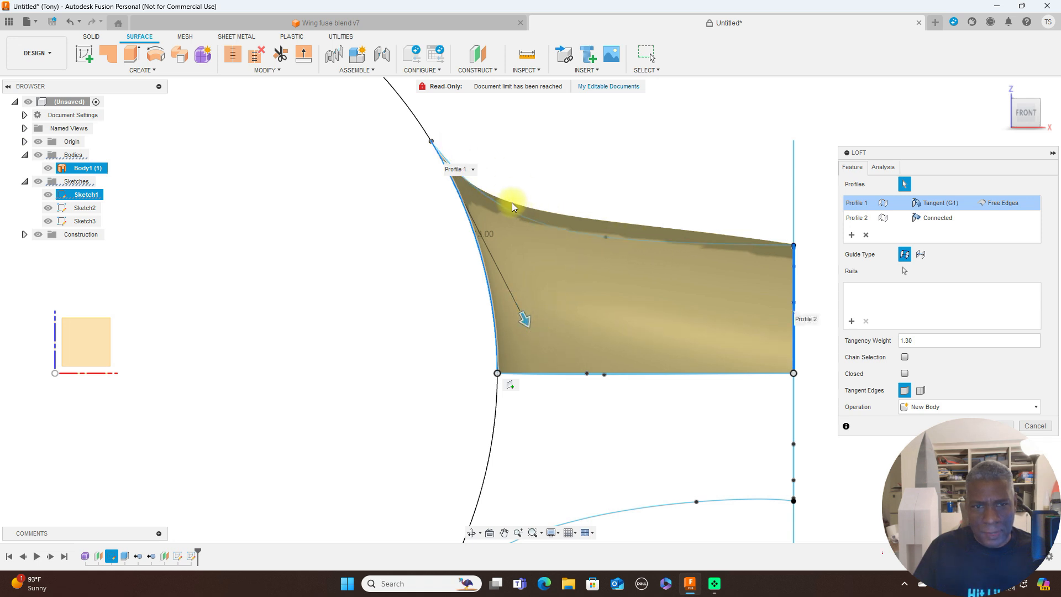
Inspect the upper loft preview from the front, side and below, and create it as a new body
click(1041, 107)
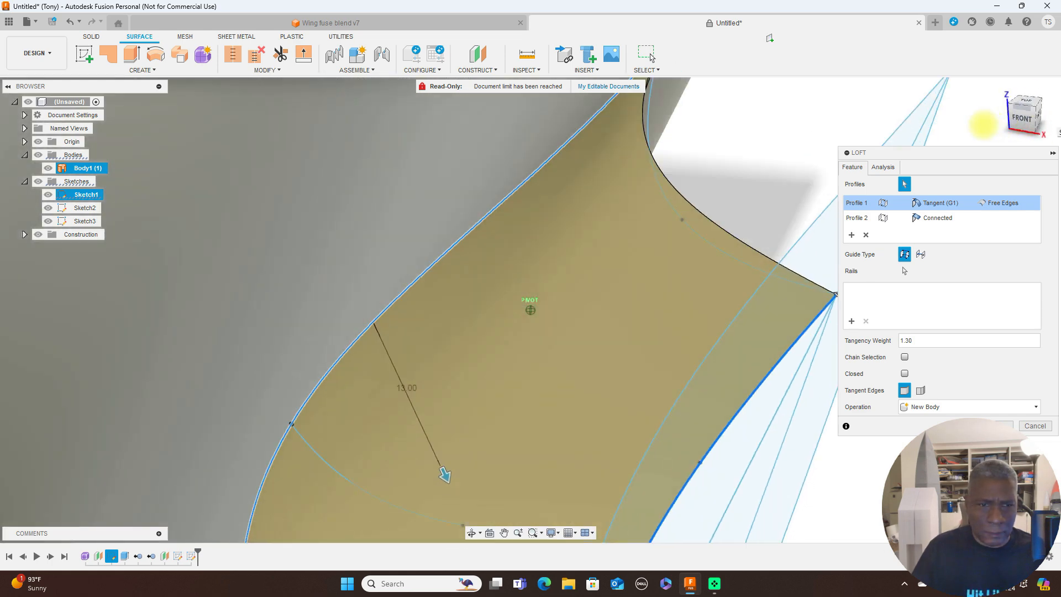
scroll(714, 174, down, 6)
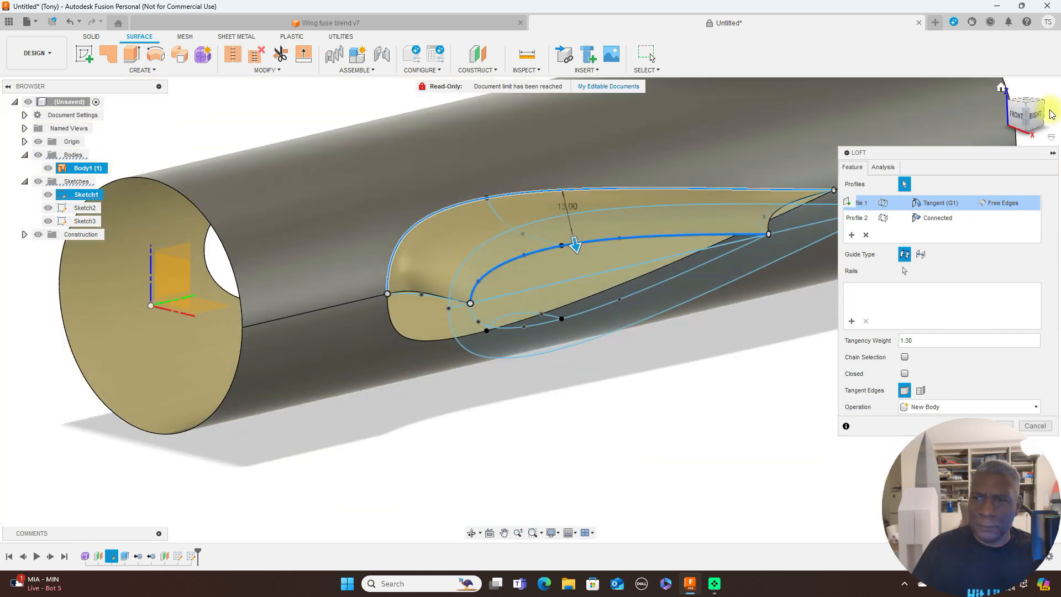
click(1051, 114)
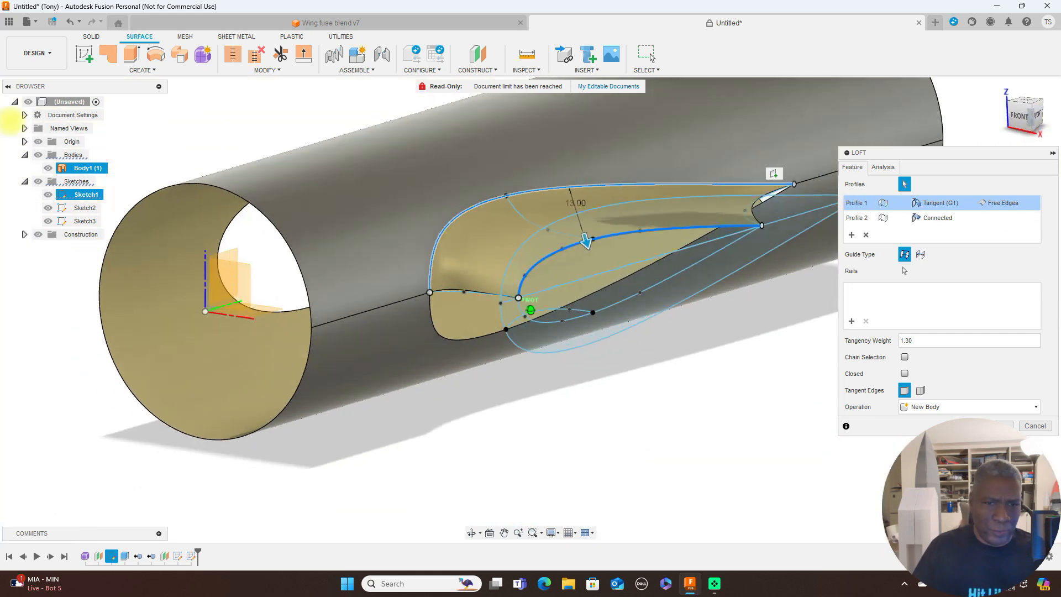
mouse_move(55, 119)
mouse_down()
mouse_move(35, 109)
mouse_move(1049, 111)
mouse_move(983, 147)
mouse_move(961, 184)
mouse_move(1004, 166)
mouse_move(1028, 127)
mouse_move(27, 113)
mouse_move(966, 131)
mouse_move(1018, 106)
mouse_up()
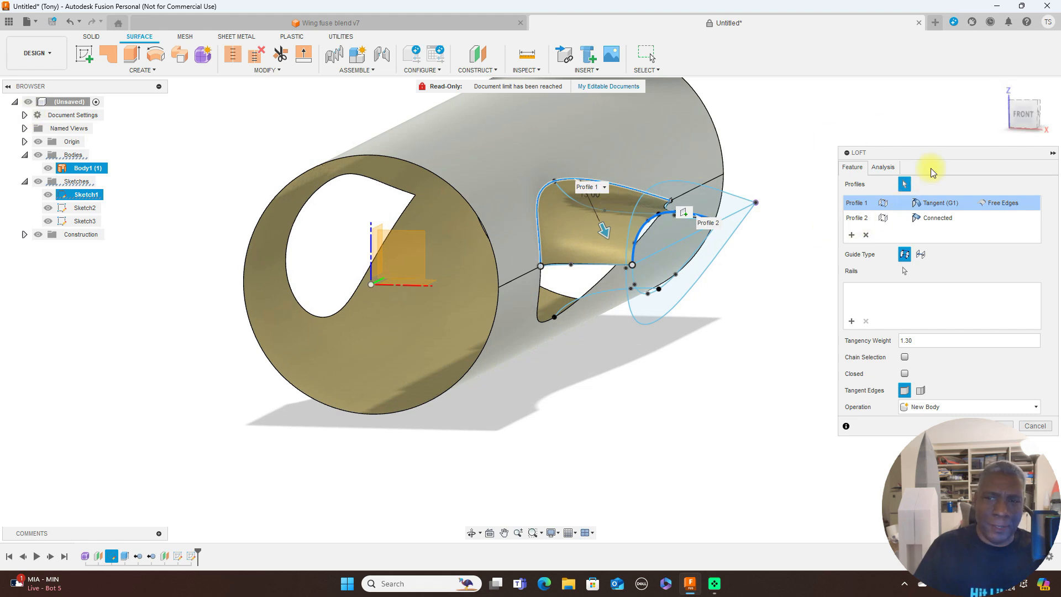
drag(1022, 128, 1022, 106)
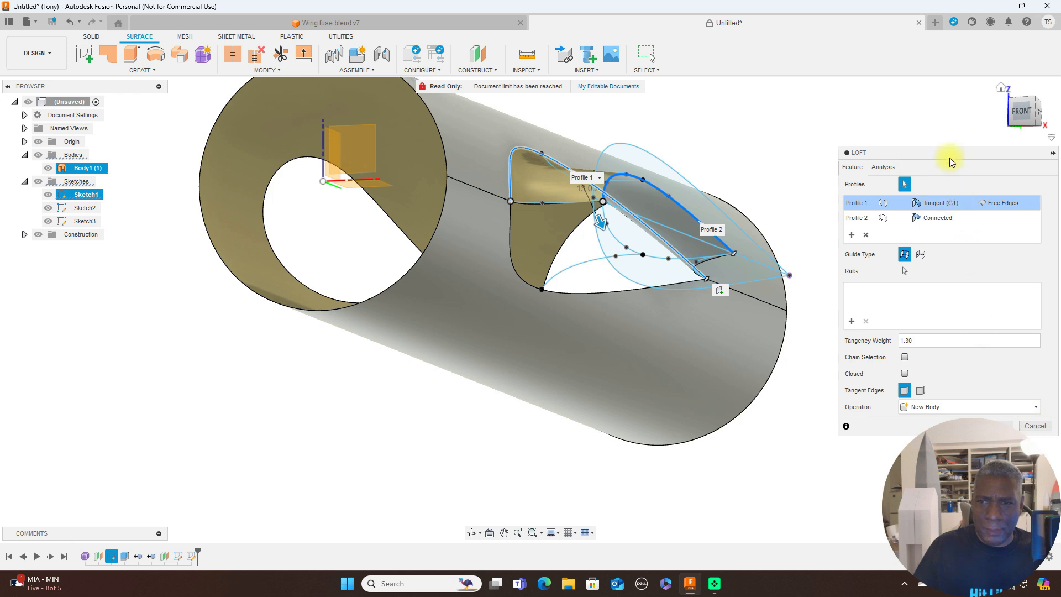
drag(947, 153, 943, 118)
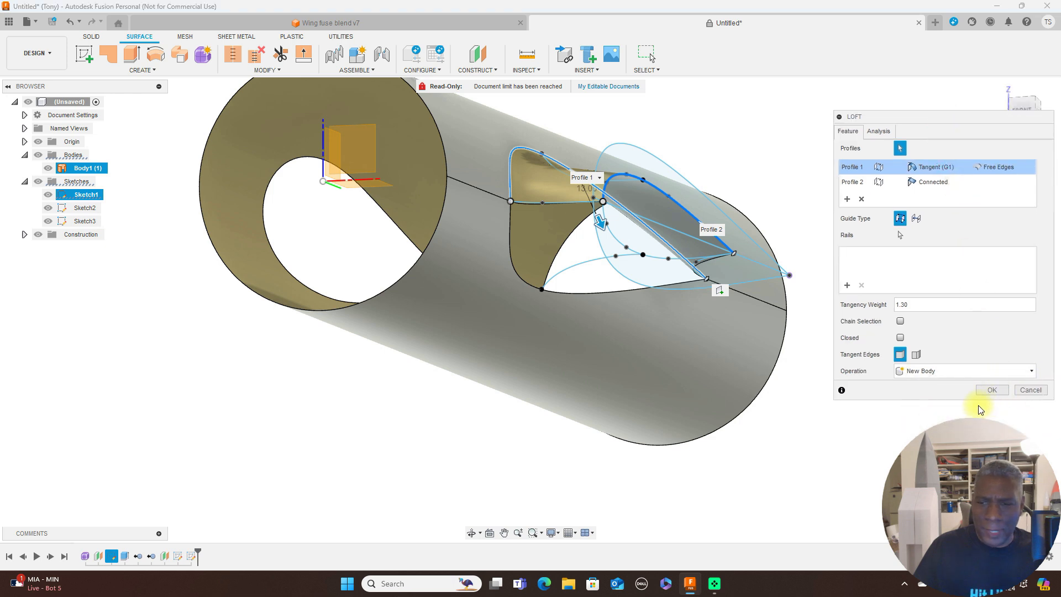
click(991, 390)
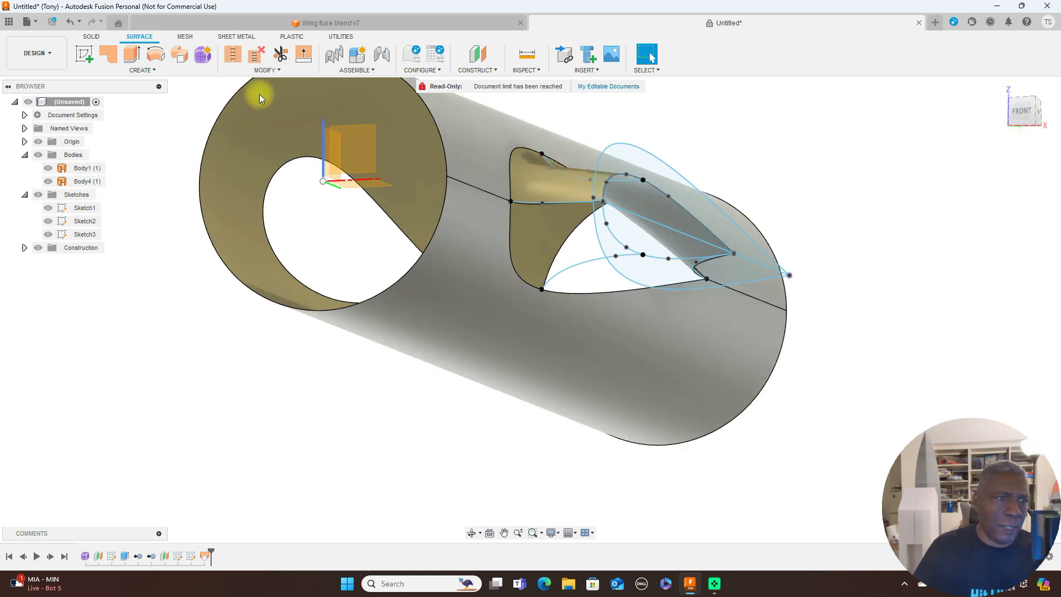
Start a second surface loft between the wing opening's lower edge and the inner airfoil's lower curve
click(162, 72)
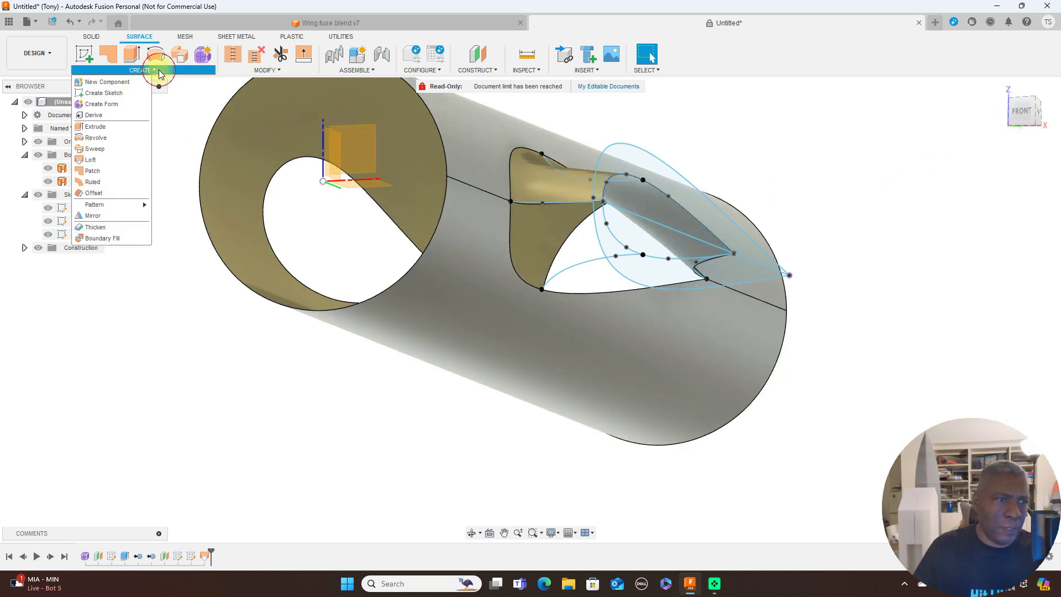
click(116, 161)
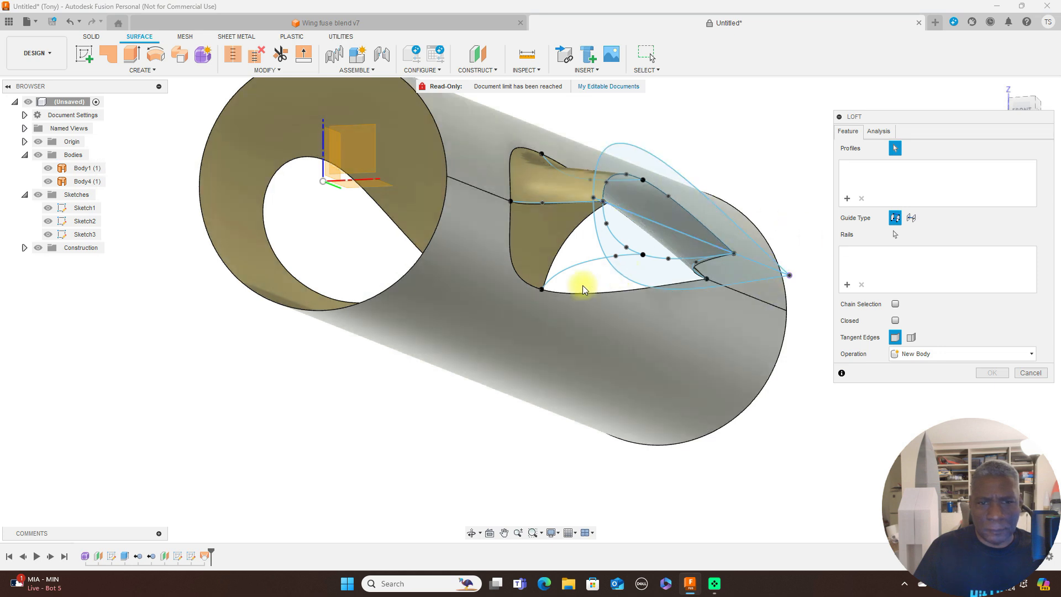
click(578, 294)
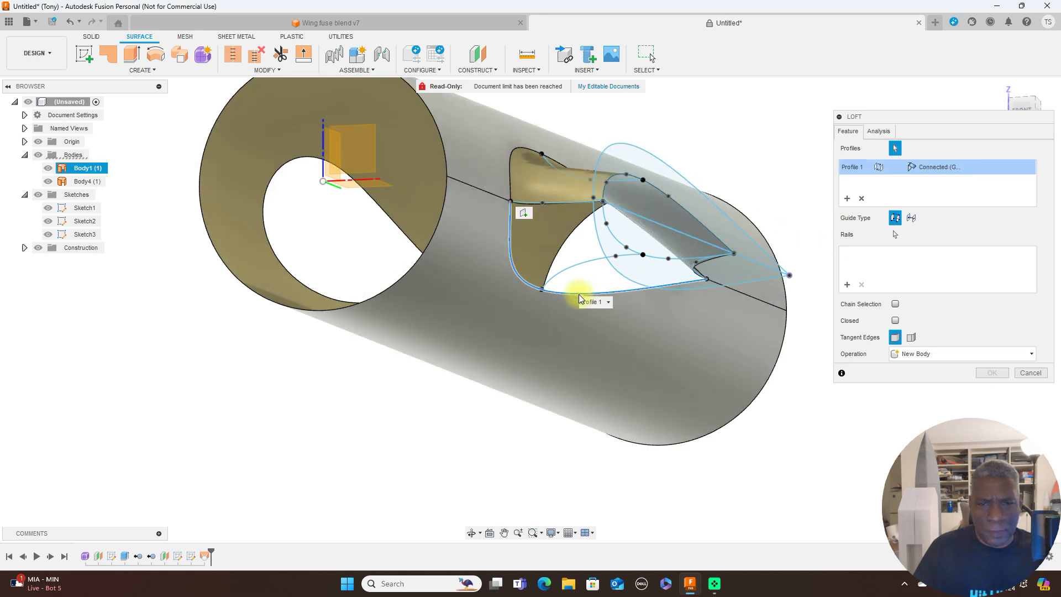
click(656, 260)
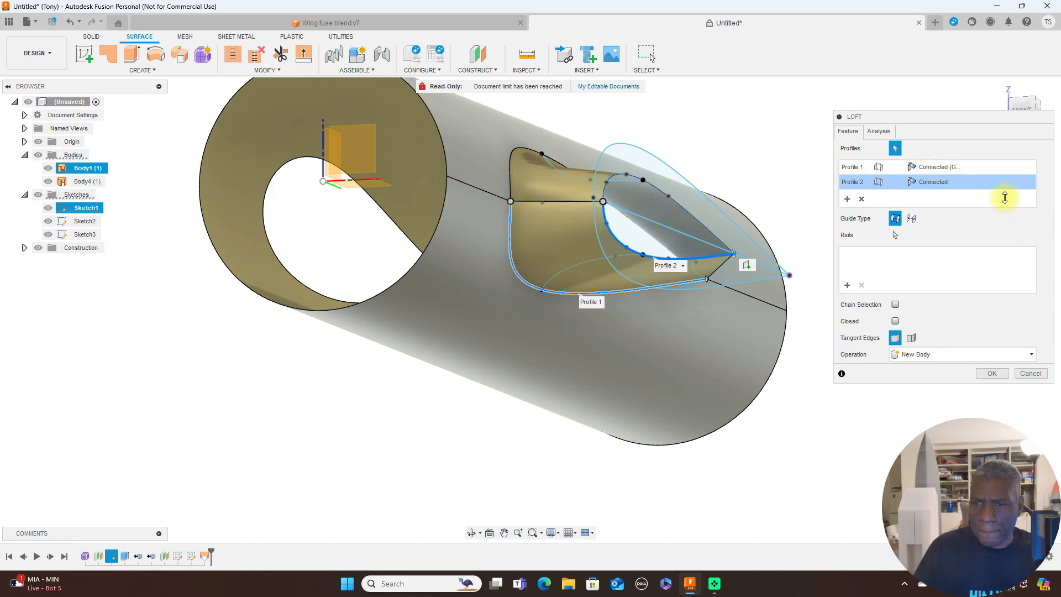
Make the lower loft Tangent (G1) to the fuselage at the opening-edge profile
drag(1004, 120, 1003, 142)
click(1018, 115)
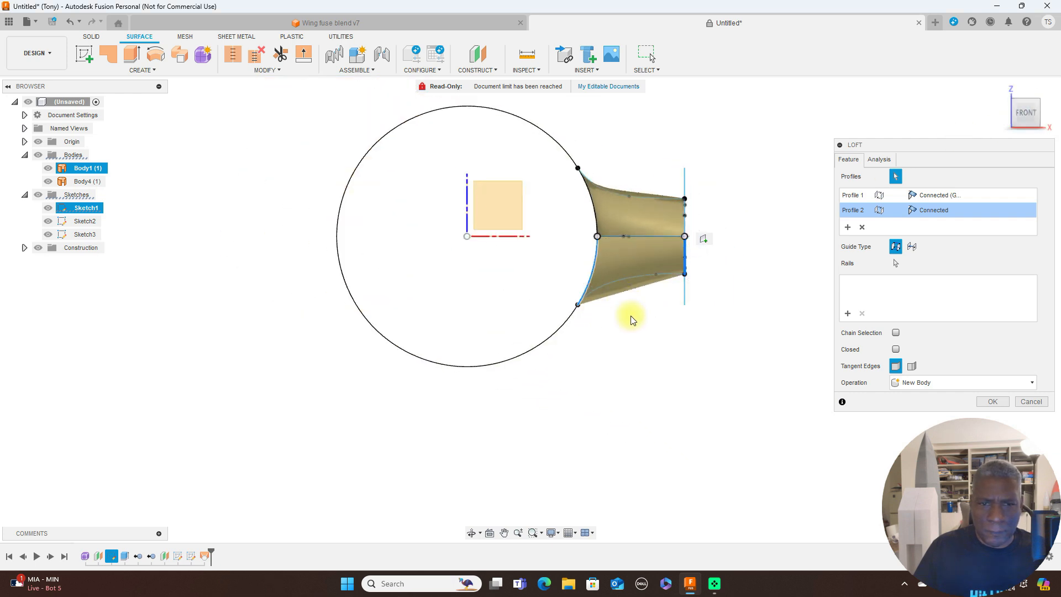
scroll(630, 310, up, 2)
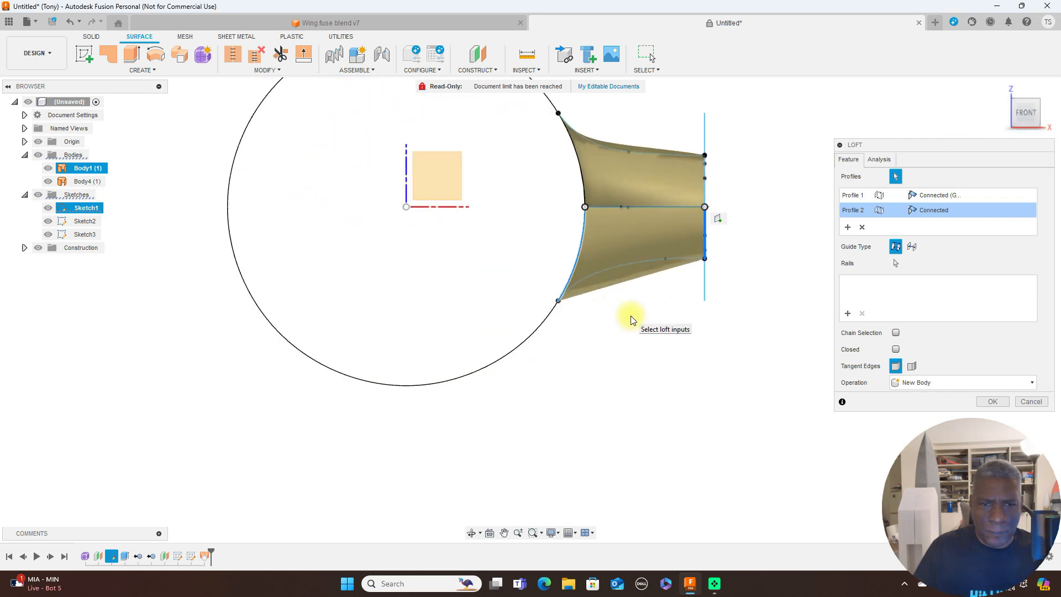
click(962, 194)
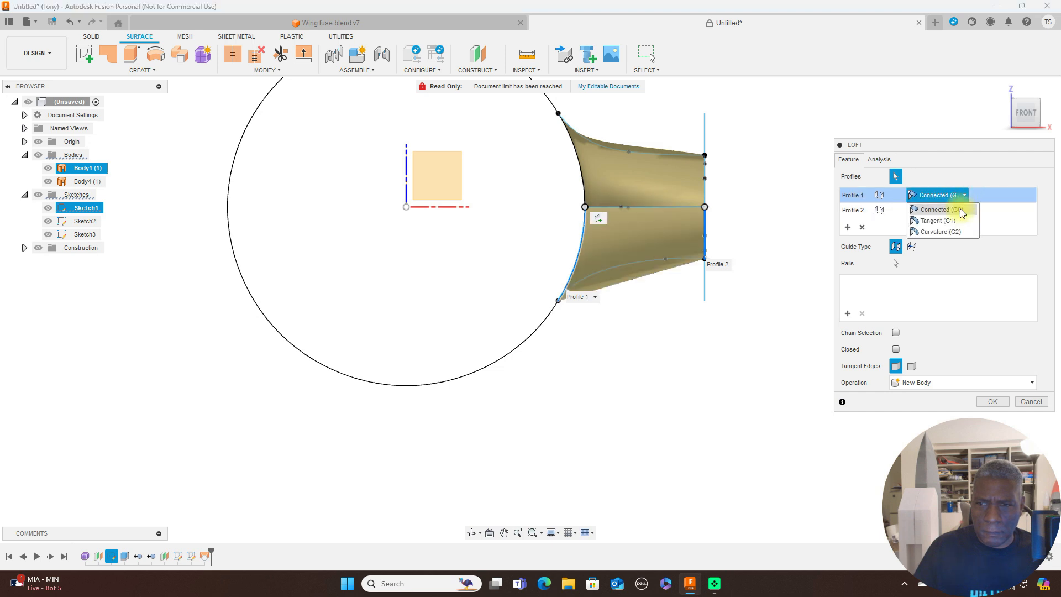
click(949, 221)
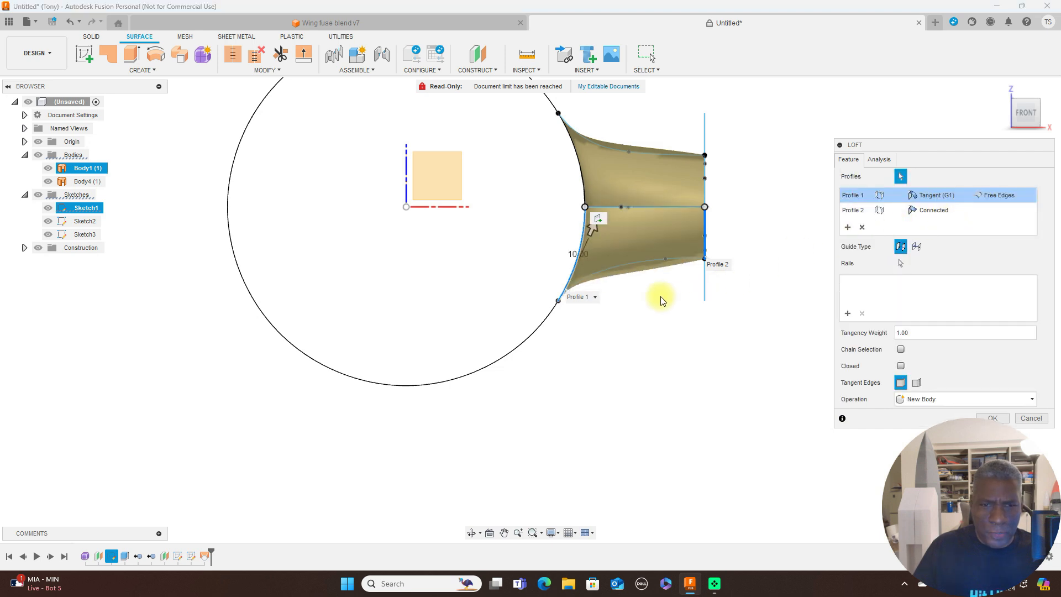
Set the lower loft's tangency weight to 1.20, check it from the side and above, and create it as a new body
scroll(648, 300, up, 1)
scroll(646, 300, down, 1)
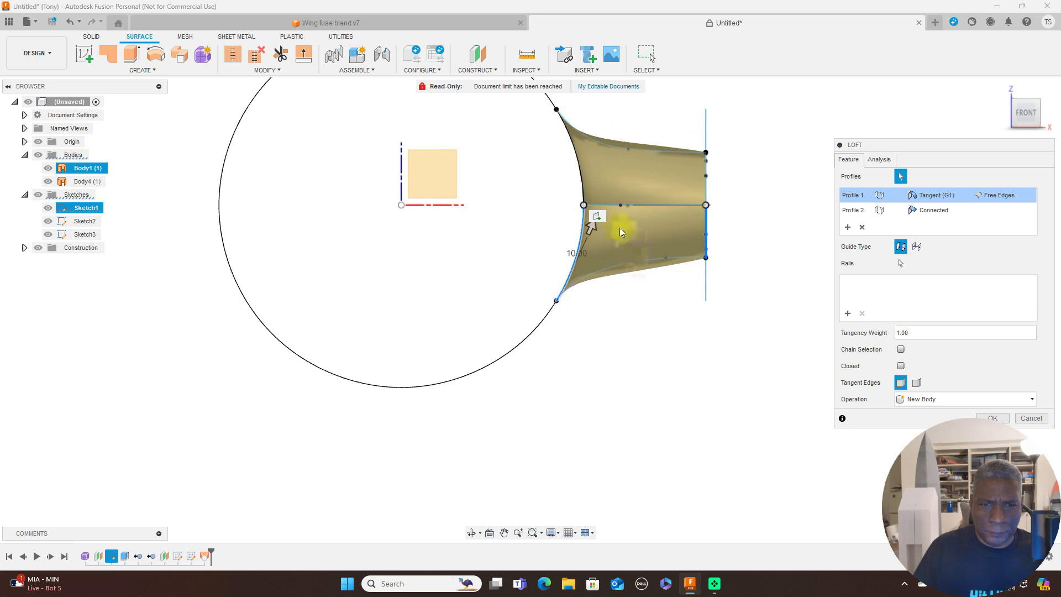
drag(590, 226, 597, 220)
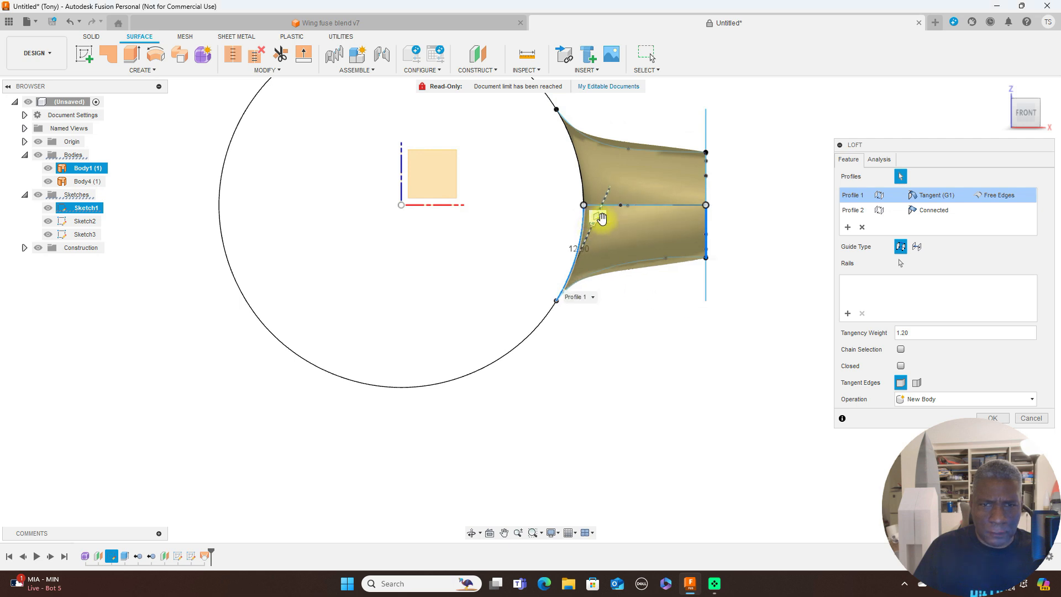
click(1047, 114)
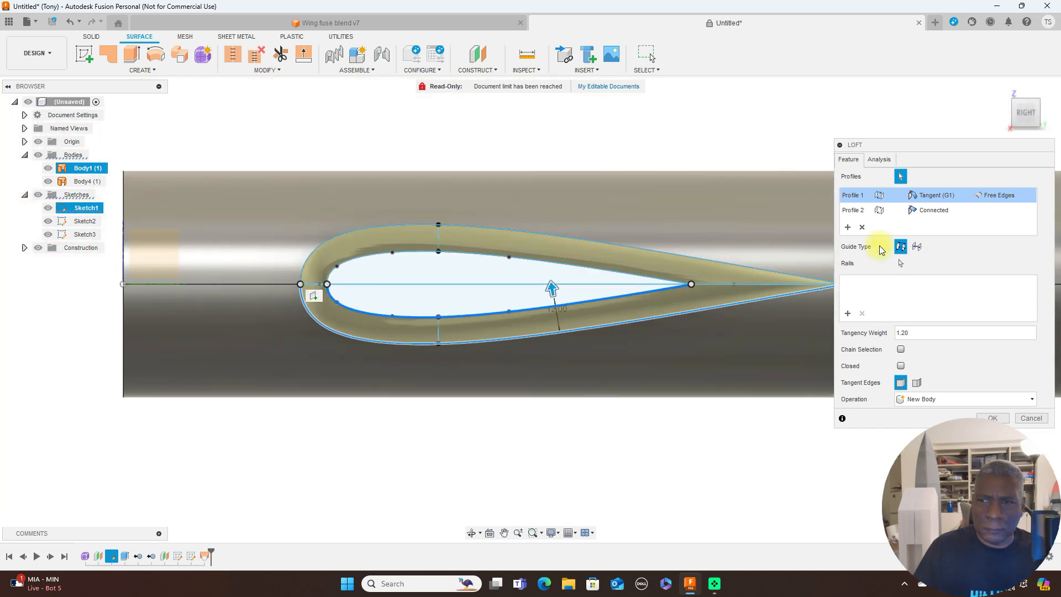
click(1028, 93)
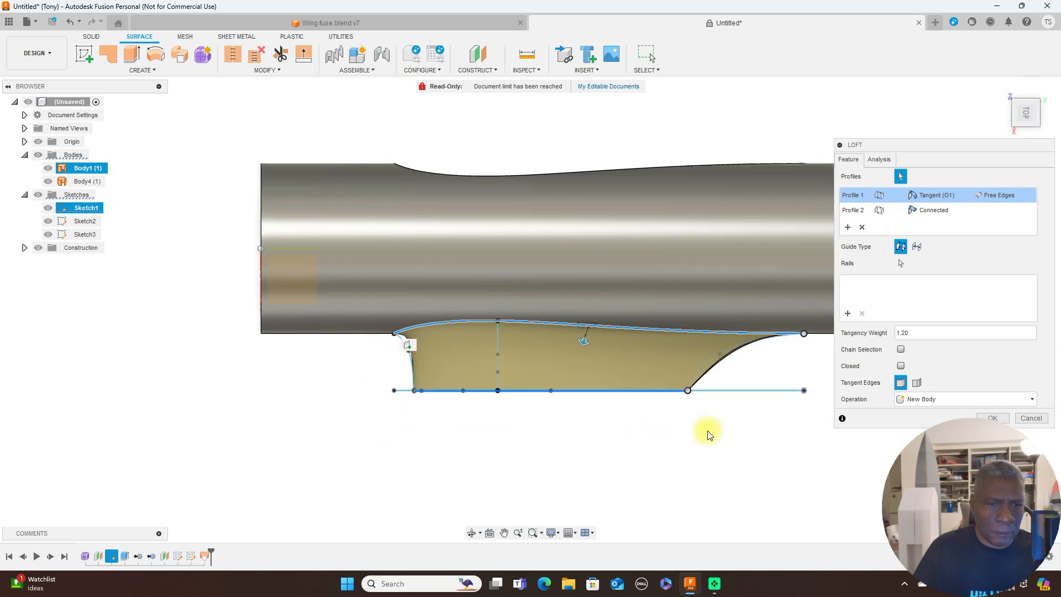
click(995, 418)
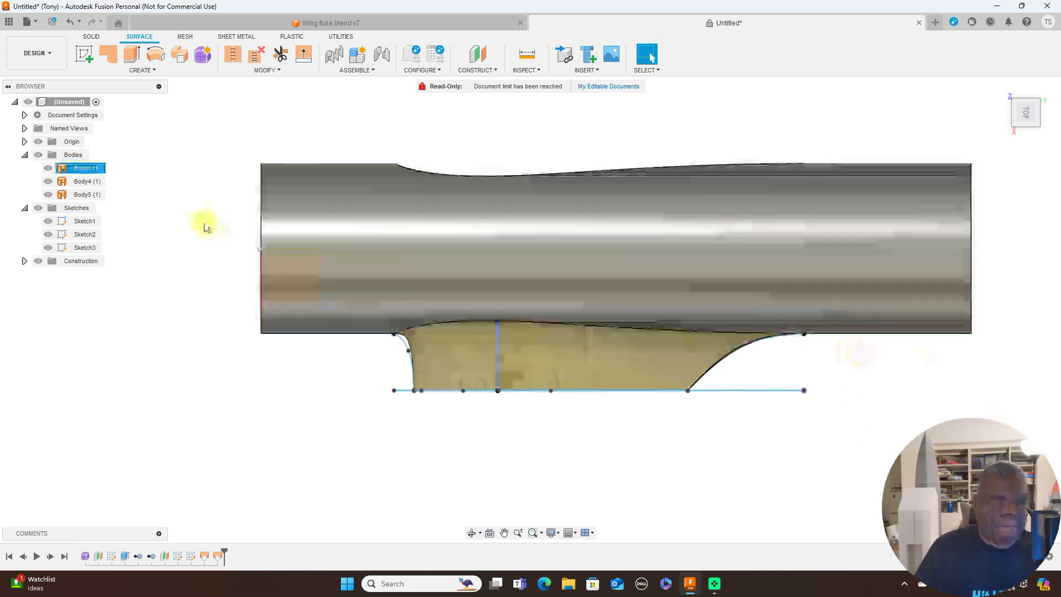
Hide all sketches and inspect the fuselage and both loft surfaces from several angles
click(38, 208)
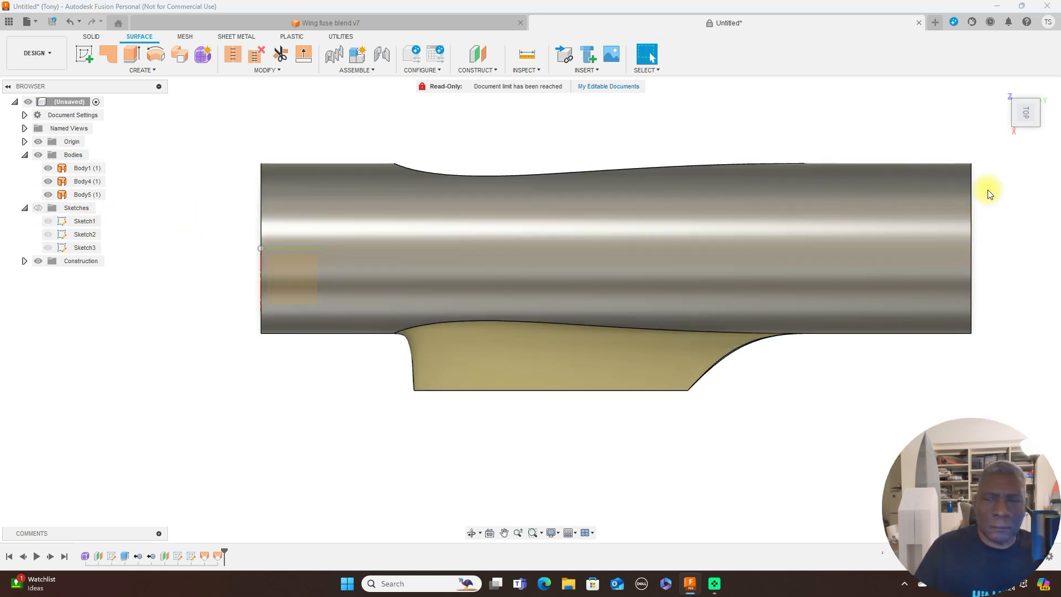
mouse_move(1014, 126)
mouse_down()
mouse_move(1042, 108)
mouse_move(57, 75)
mouse_move(114, 36)
mouse_move(107, 100)
mouse_move(19, 107)
mouse_move(983, 100)
mouse_move(906, 40)
mouse_move(868, 39)
mouse_move(907, 59)
mouse_move(30, 55)
mouse_move(727, 284)
mouse_up()
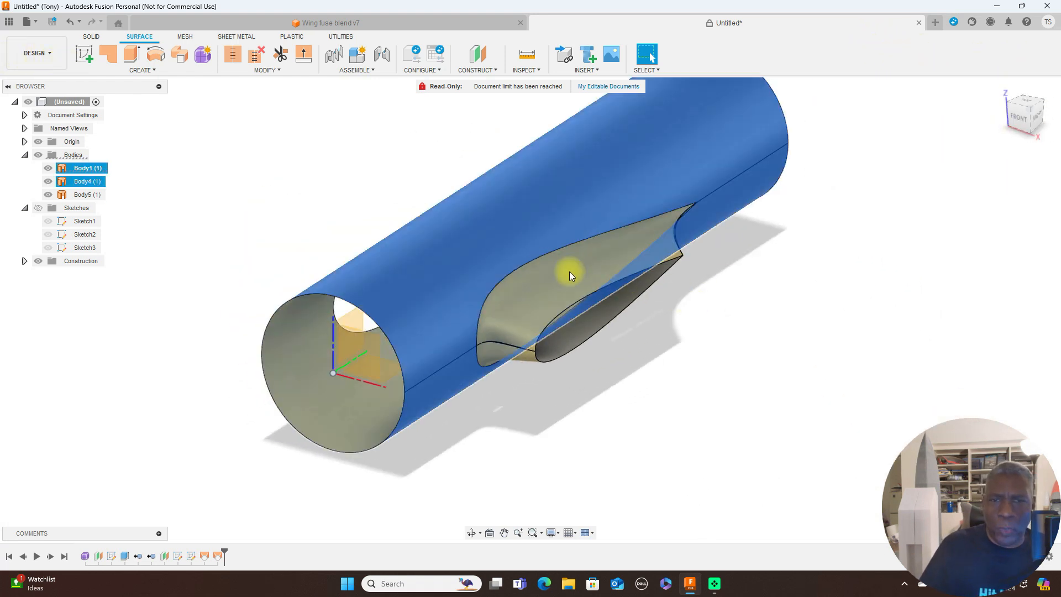
click(1032, 120)
drag(971, 95, 1032, 114)
click(612, 260)
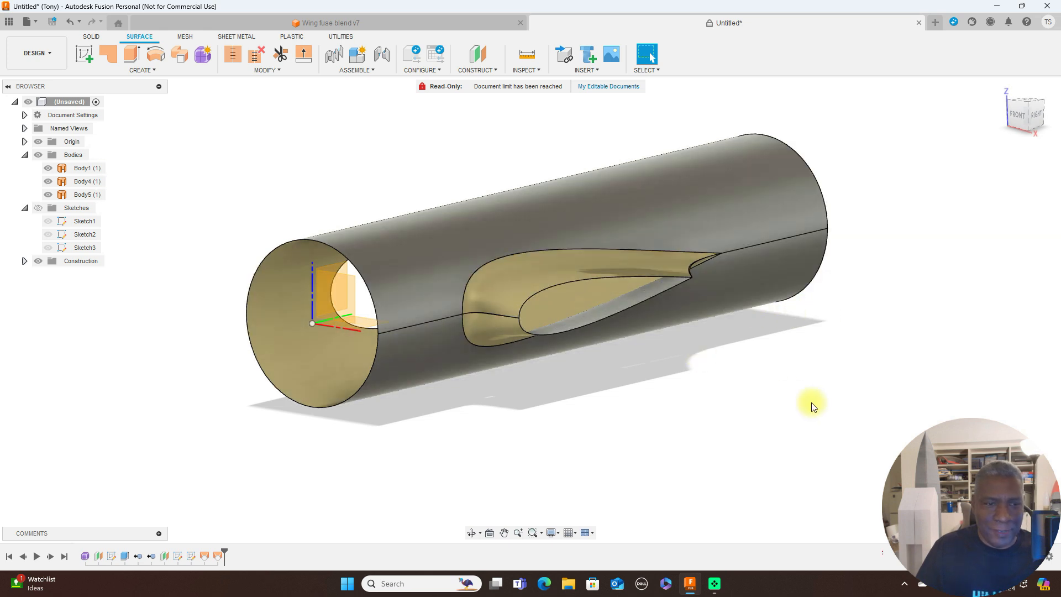
click(538, 327)
click(823, 352)
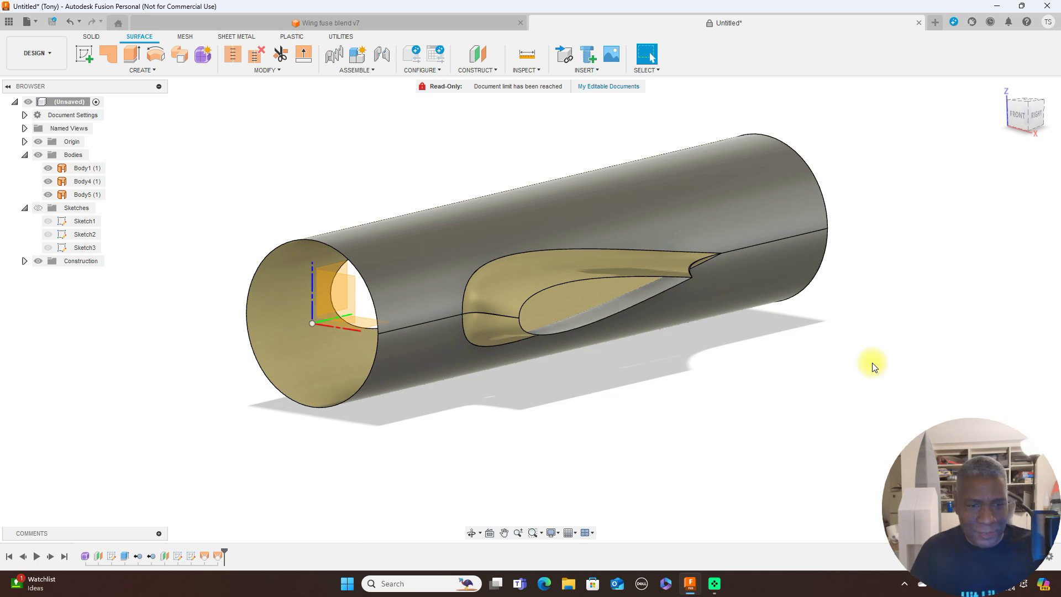
Apply the Paint - Enamel Glossy (Yellow) appearance to the fuselage and both loft bodies
key(a)
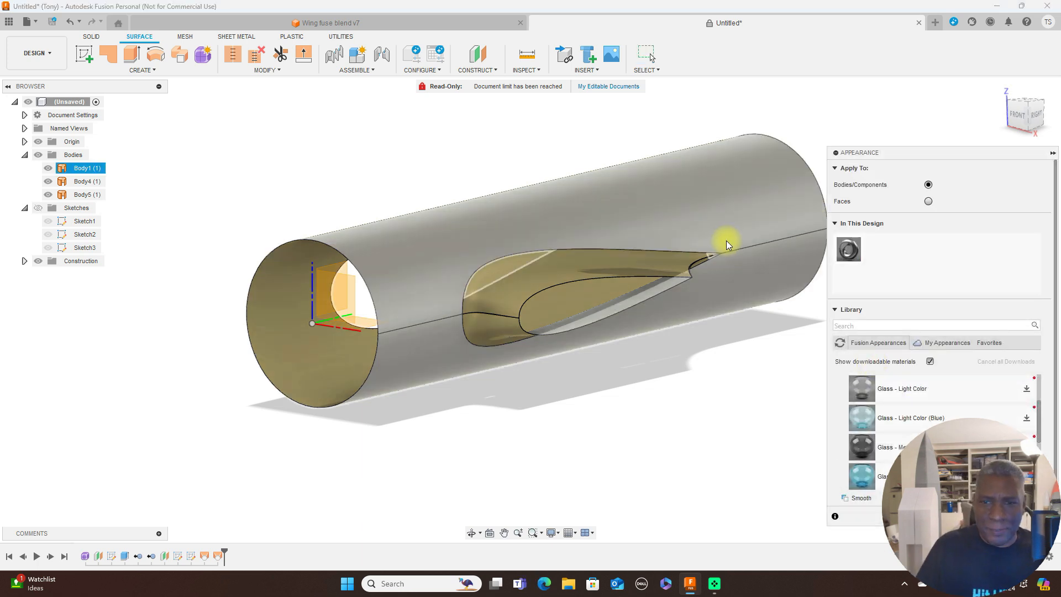
scroll(500, 171, down, 1)
click(478, 187)
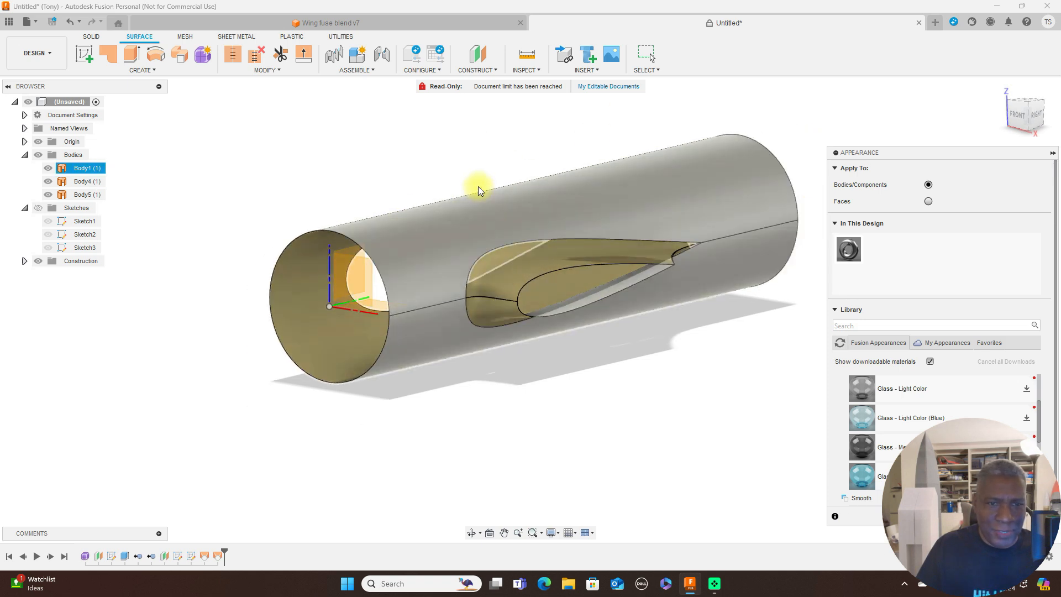
scroll(467, 158, down, 1)
drag(951, 159, 949, 106)
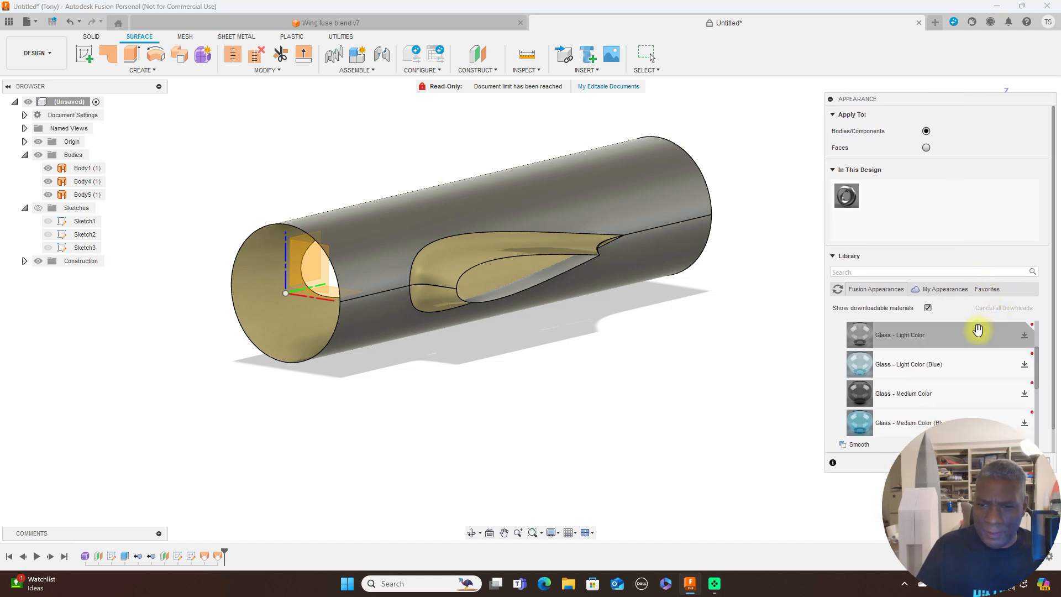
scroll(980, 334, down, 5)
scroll(979, 333, down, 3)
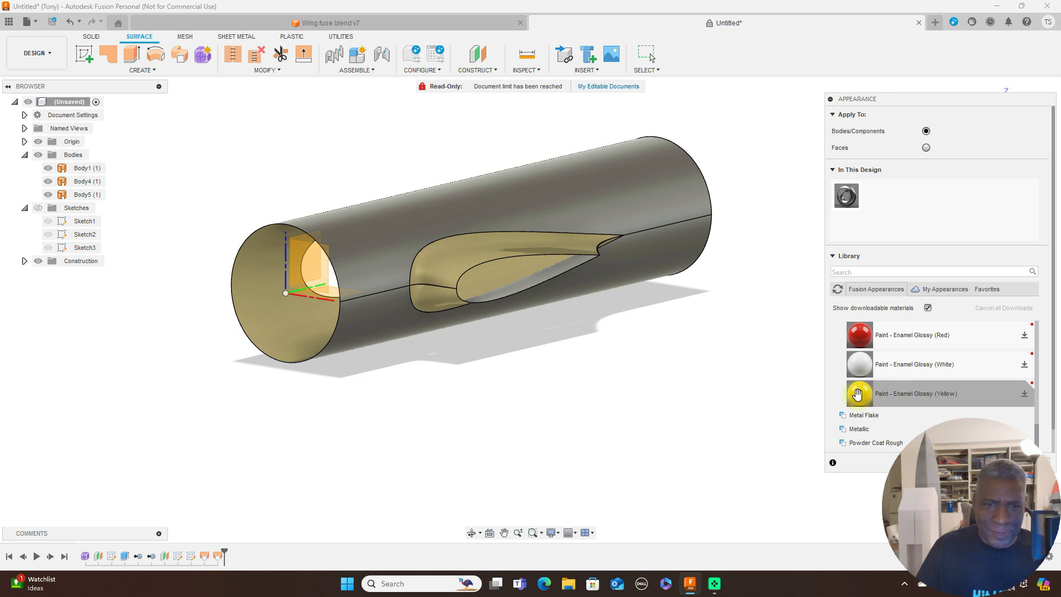
mouse_move(858, 393)
mouse_down()
mouse_move(674, 213)
mouse_move(727, 243)
mouse_move(679, 272)
mouse_move(448, 267)
mouse_move(476, 257)
mouse_up()
mouse_move(863, 399)
mouse_down()
mouse_move(531, 231)
mouse_move(510, 240)
mouse_up()
mouse_move(861, 394)
mouse_down()
mouse_move(473, 366)
mouse_move(442, 292)
mouse_up()
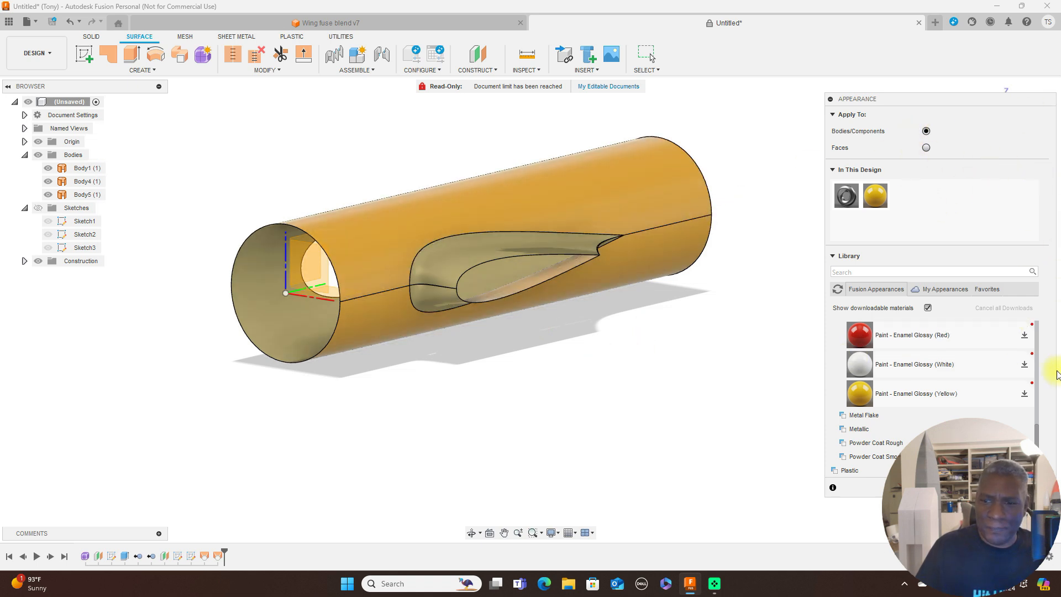
scroll(924, 363, up, 3)
scroll(925, 362, down, 3)
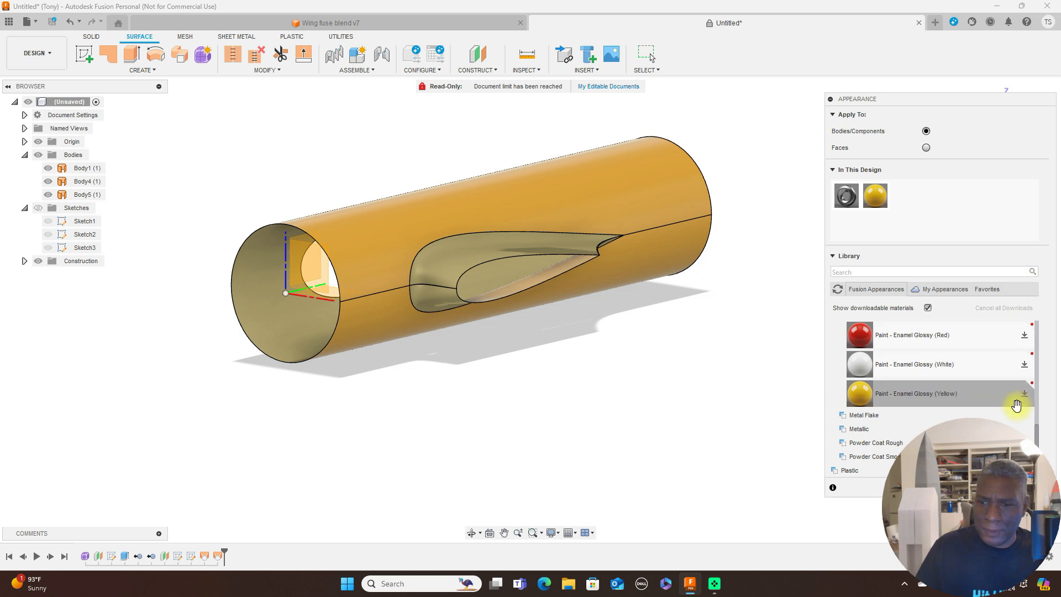
drag(967, 104, 772, 65)
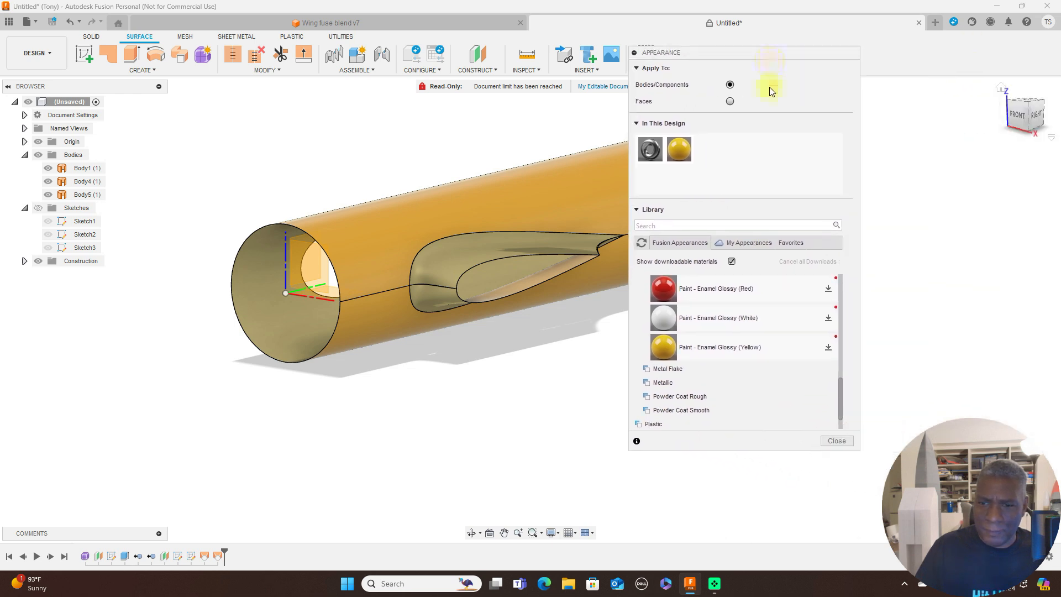
click(836, 440)
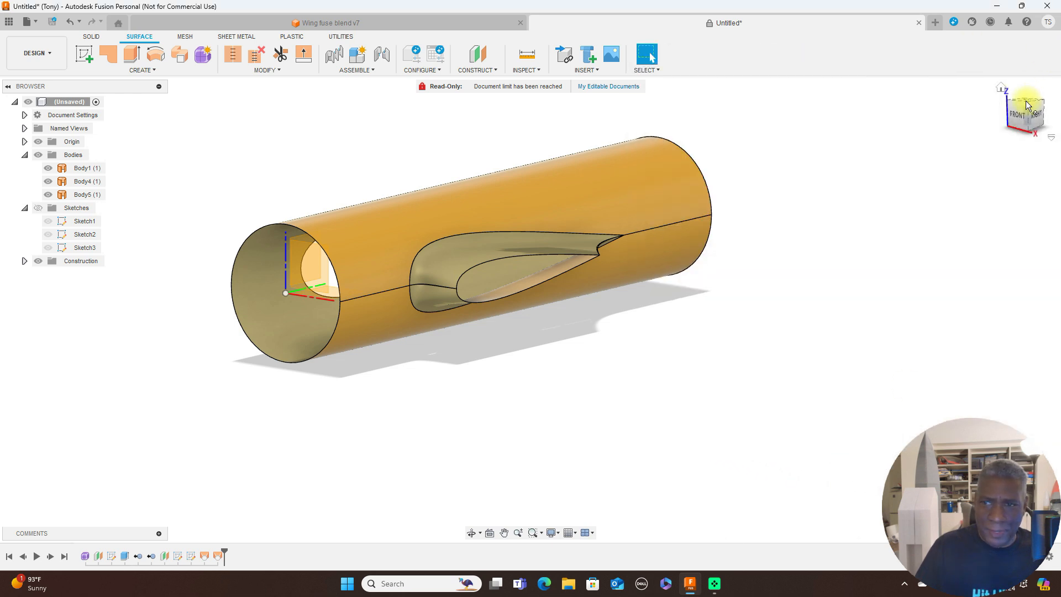
Reverse the normal of the upper loft surface so its painted side faces outward
click(1027, 119)
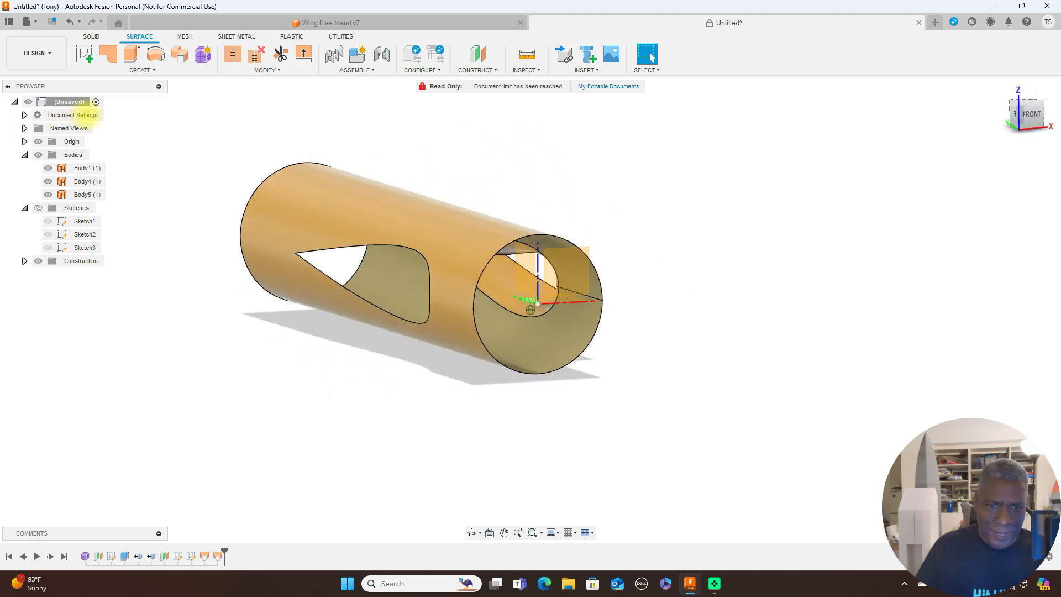
mouse_move(79, 101)
mouse_down()
mouse_move(24, 103)
mouse_move(1026, 110)
mouse_move(954, 123)
mouse_move(937, 144)
mouse_move(995, 142)
mouse_move(104, 132)
mouse_move(76, 102)
mouse_move(1050, 114)
mouse_move(1026, 128)
mouse_up()
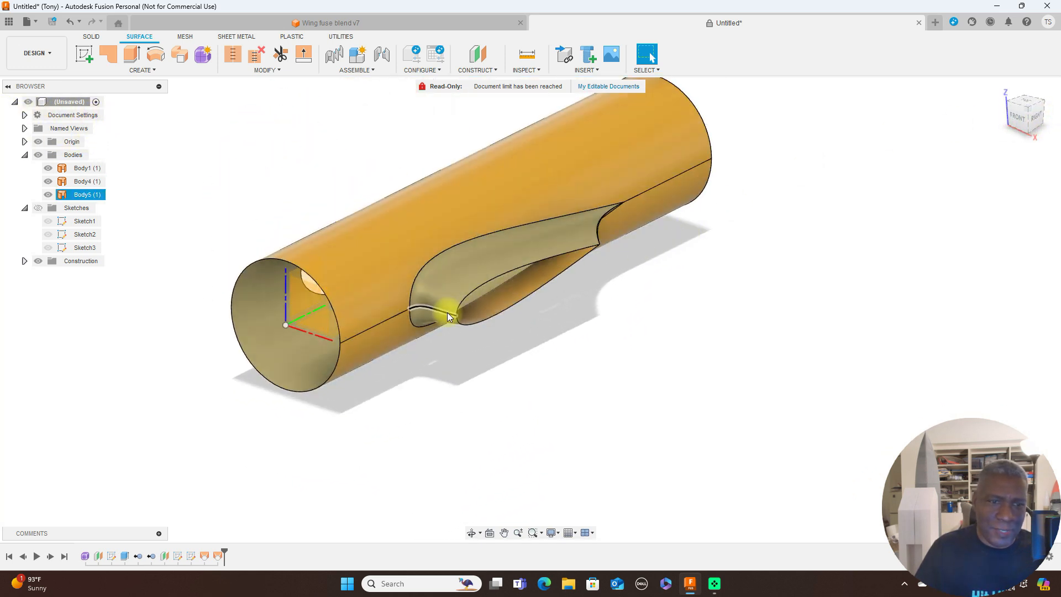
click(278, 72)
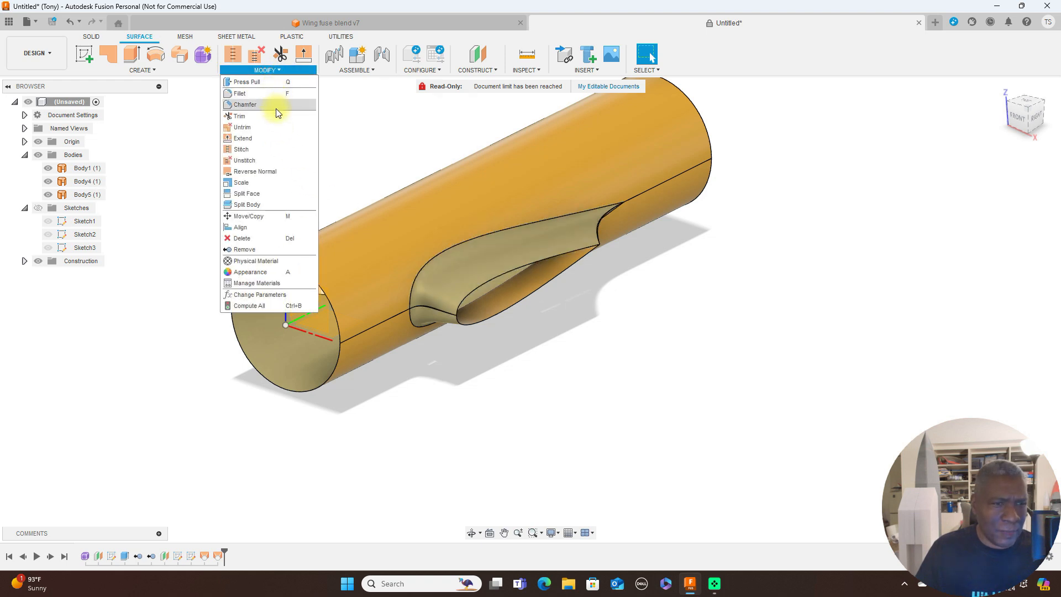
click(275, 174)
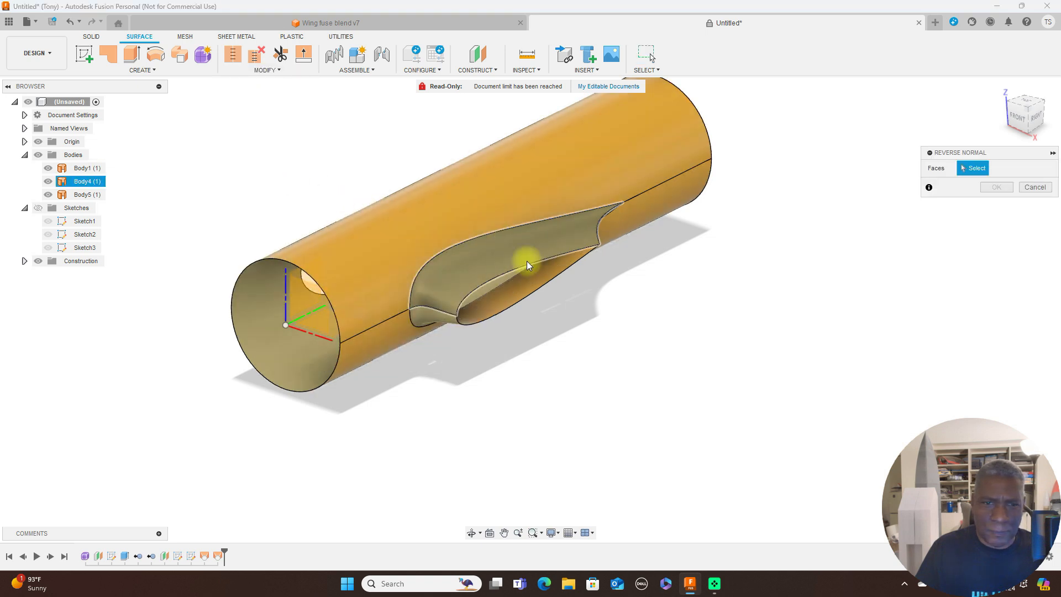
click(511, 258)
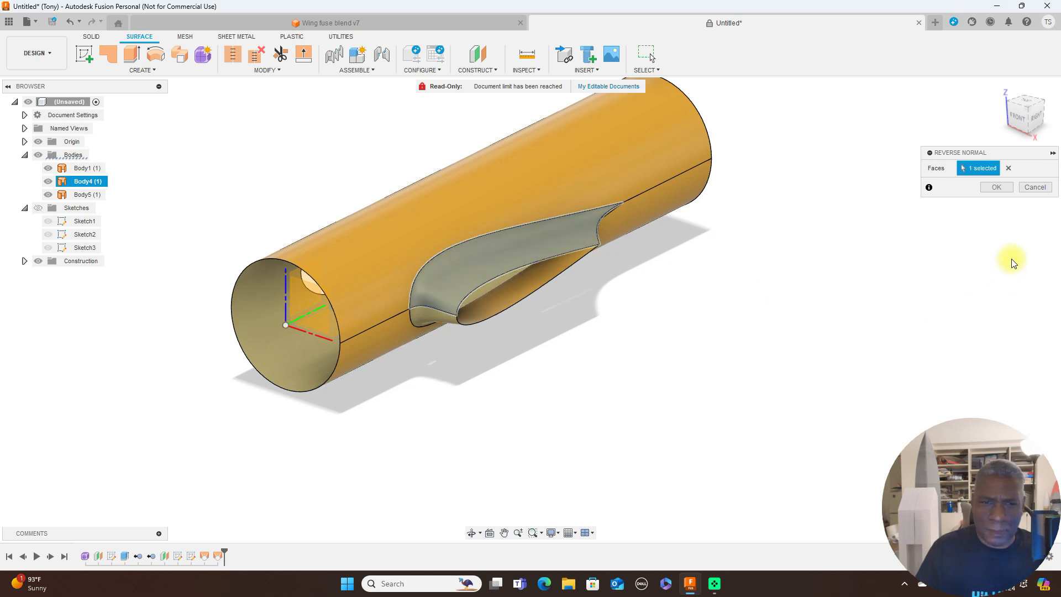
click(998, 187)
Reverse the normal of the lower loft surface on the underside of the wing blend
drag(1030, 131, 1030, 83)
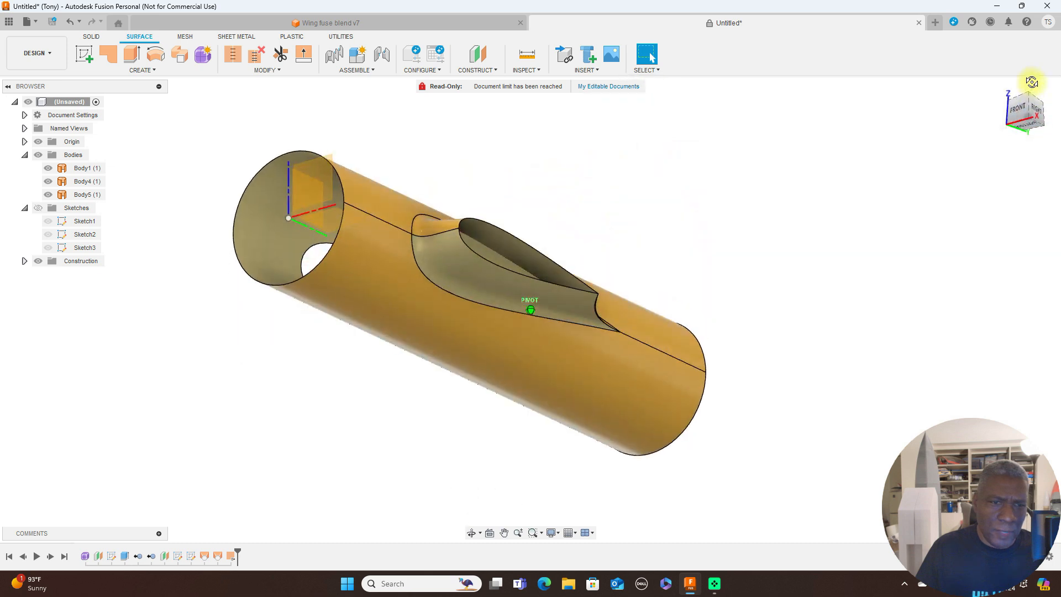
click(286, 72)
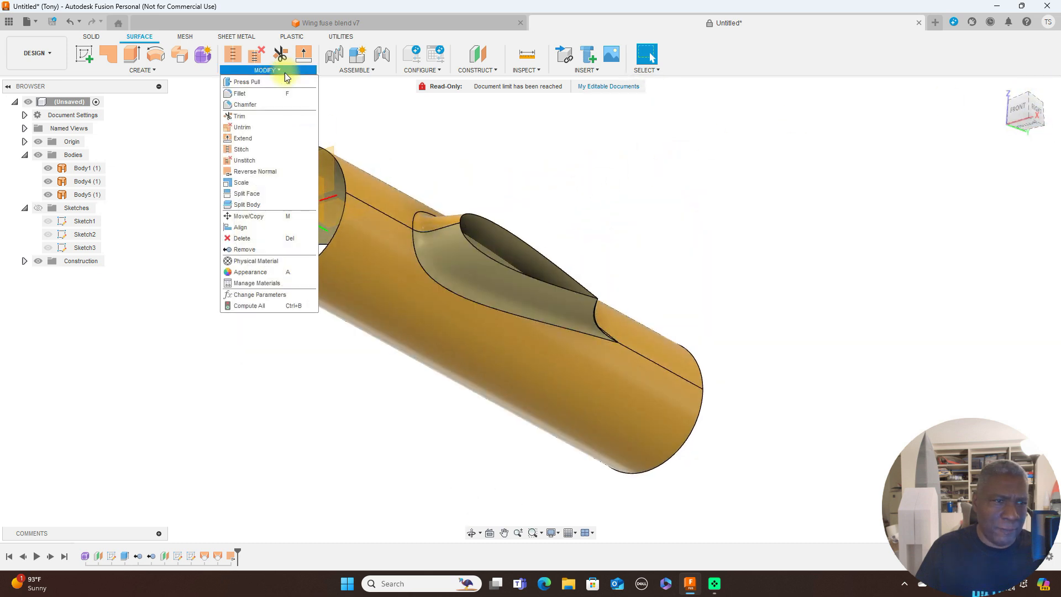
click(261, 173)
click(454, 270)
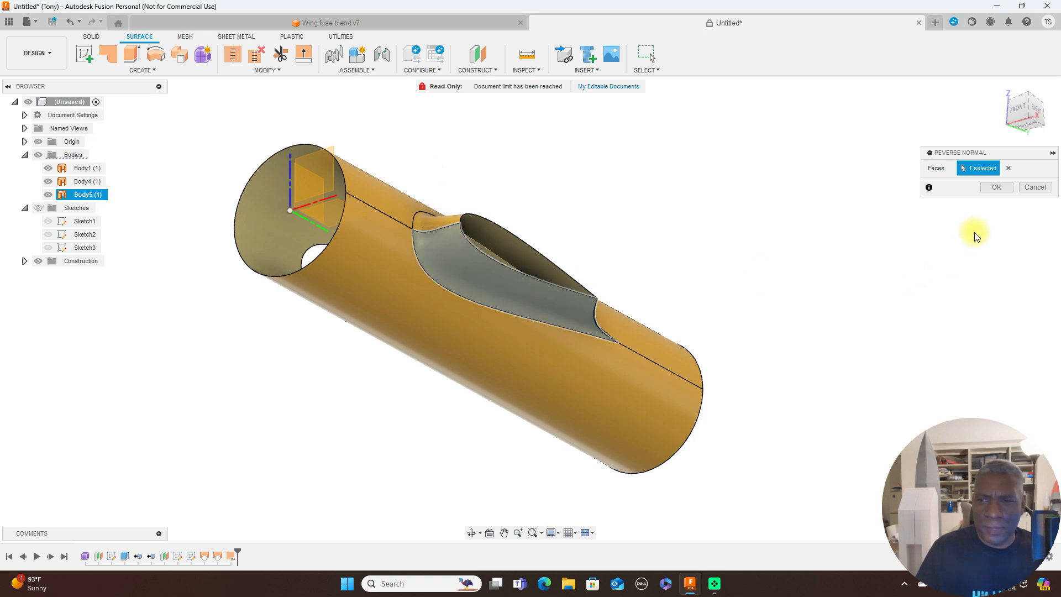
click(995, 188)
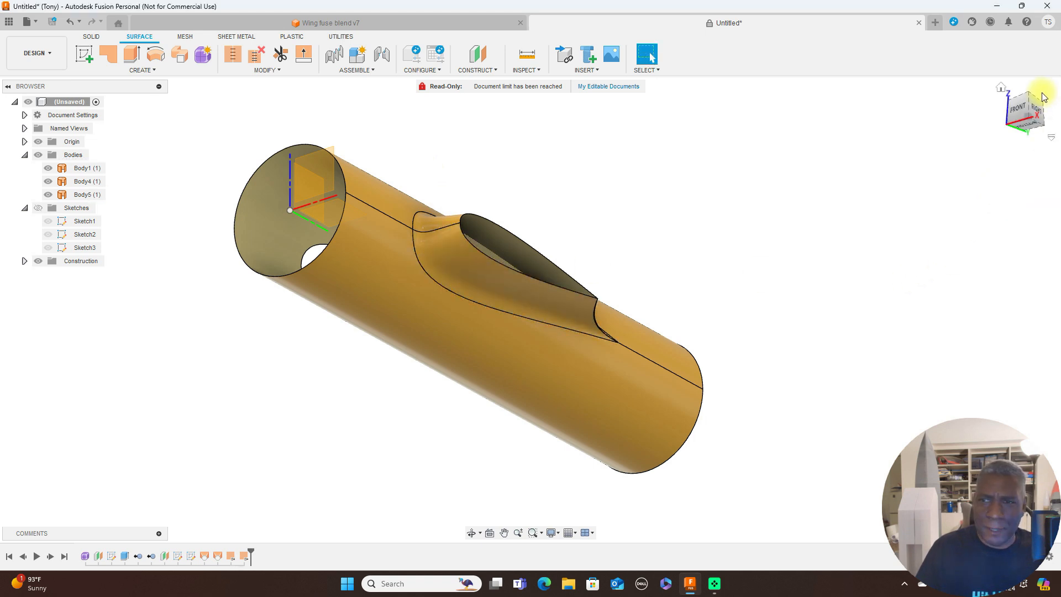
Set the visual style to Shaded without edges and inspect the wing blend around its leading edge
drag(1031, 101, 1019, 155)
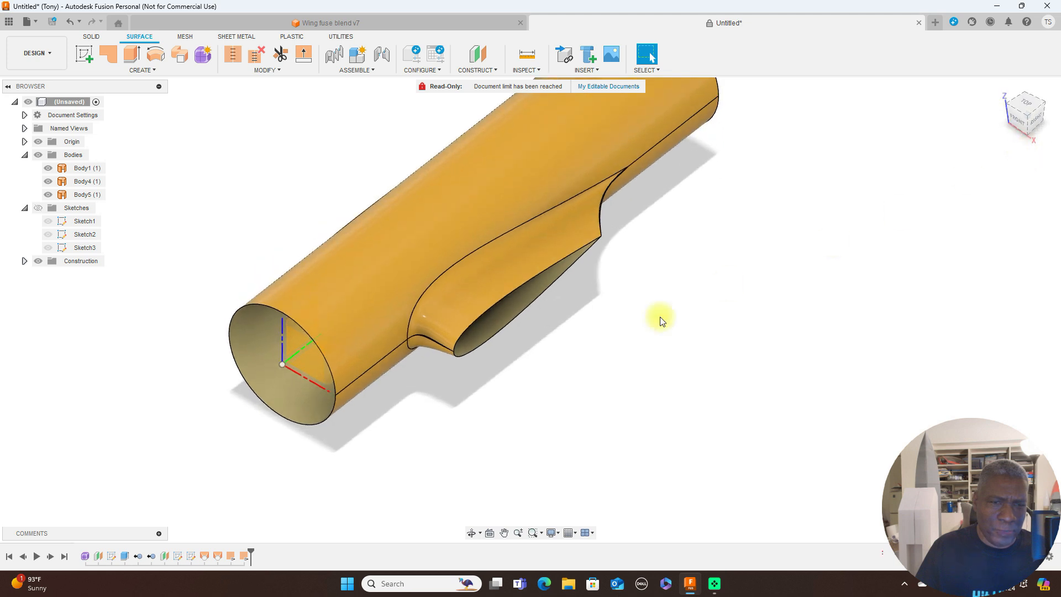
click(474, 278)
click(533, 303)
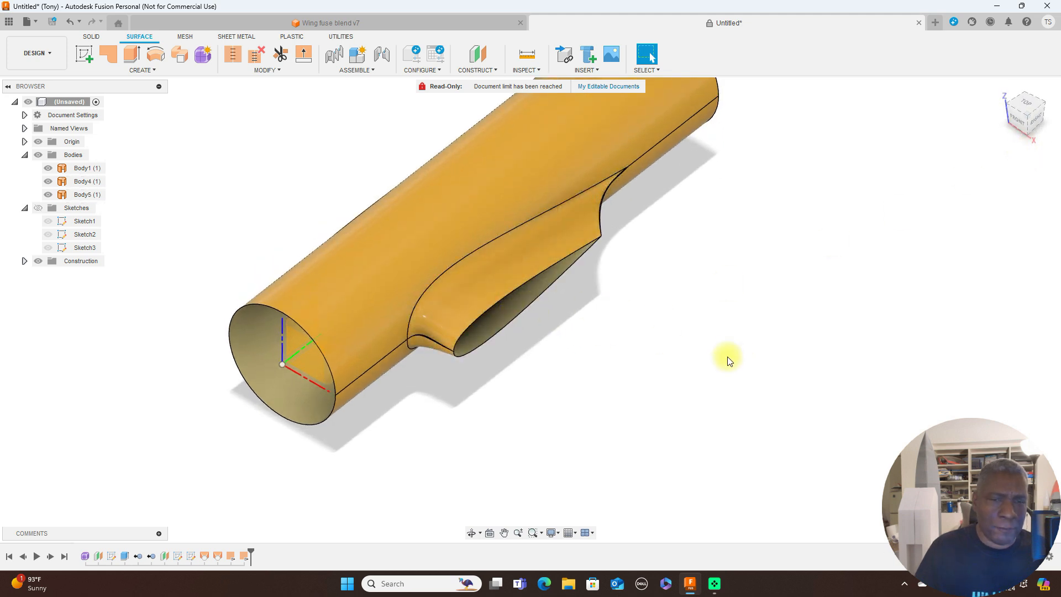
scroll(729, 358, down, 2)
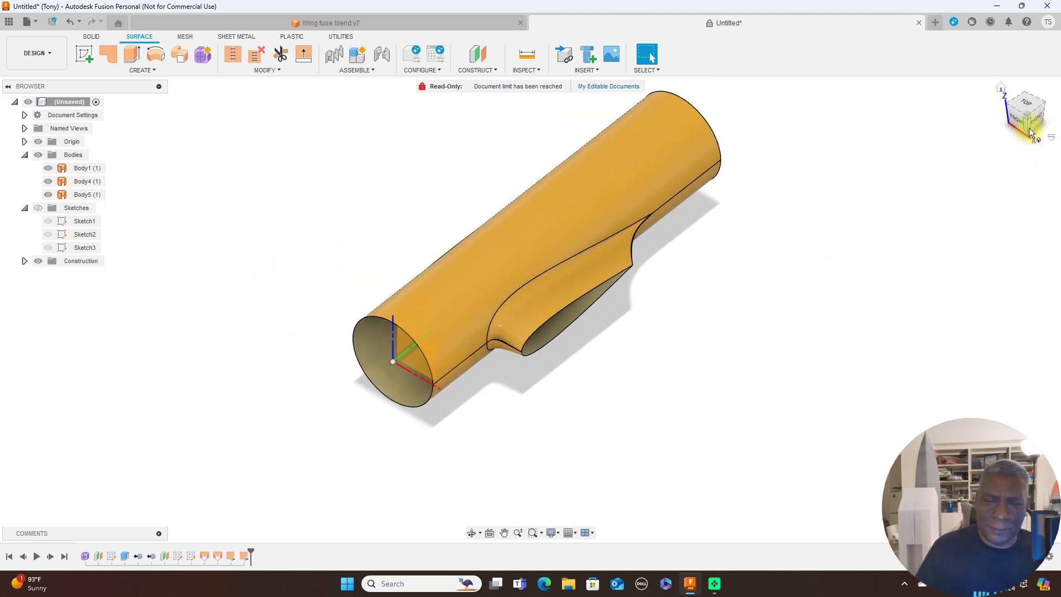
mouse_move(1031, 120)
mouse_down()
mouse_move(1041, 112)
mouse_move(985, 123)
mouse_move(1021, 131)
mouse_up()
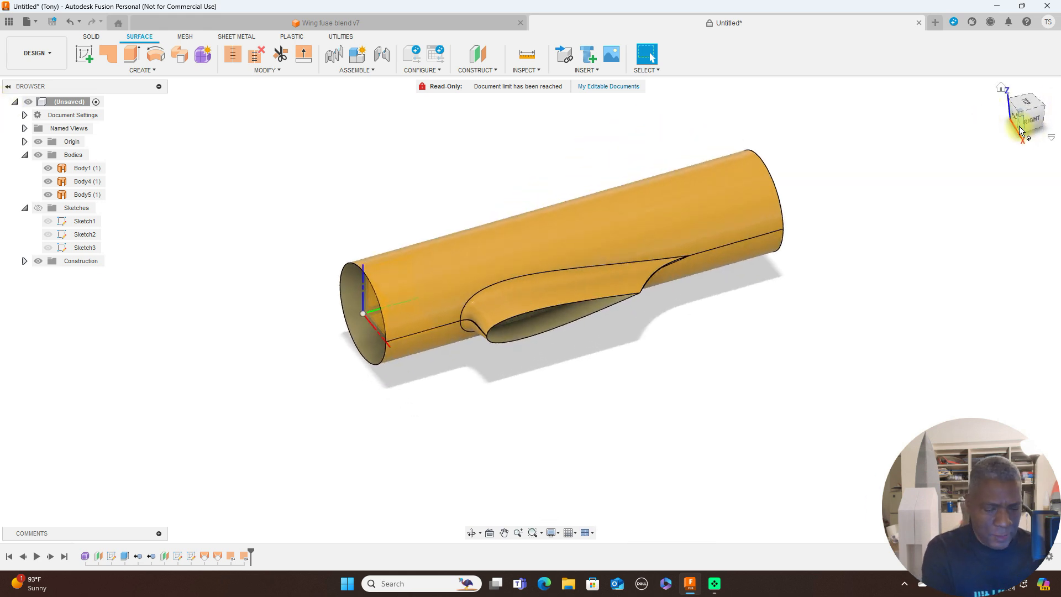
key(ctrl+4)
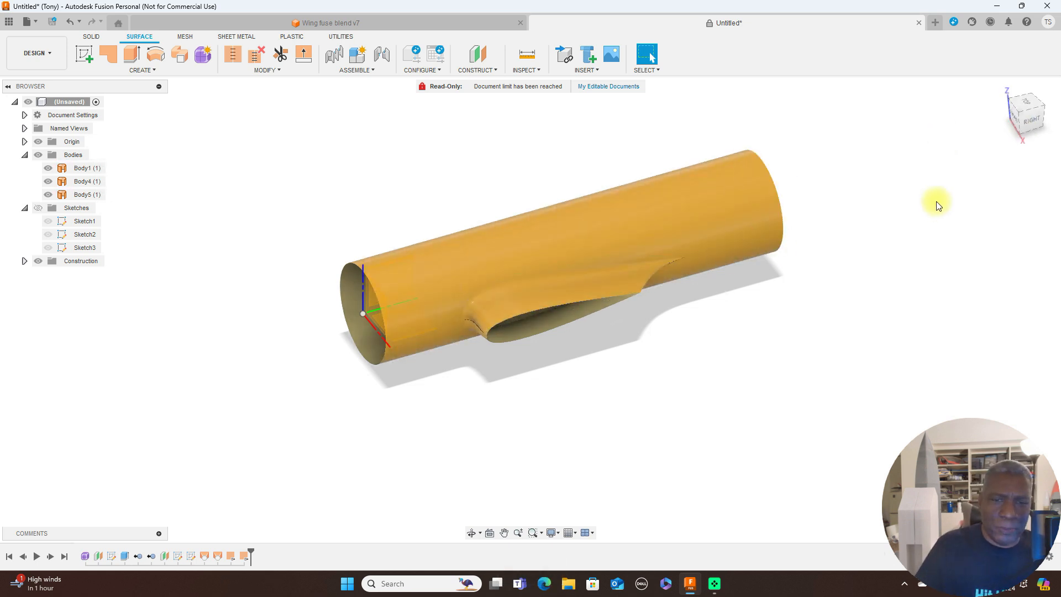
click(1023, 128)
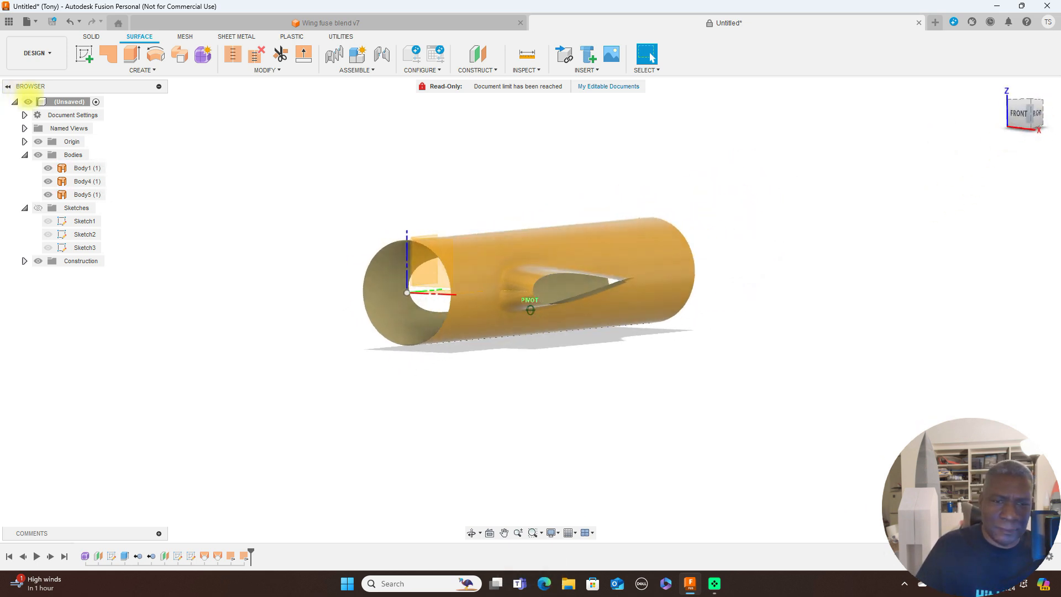
click(1039, 125)
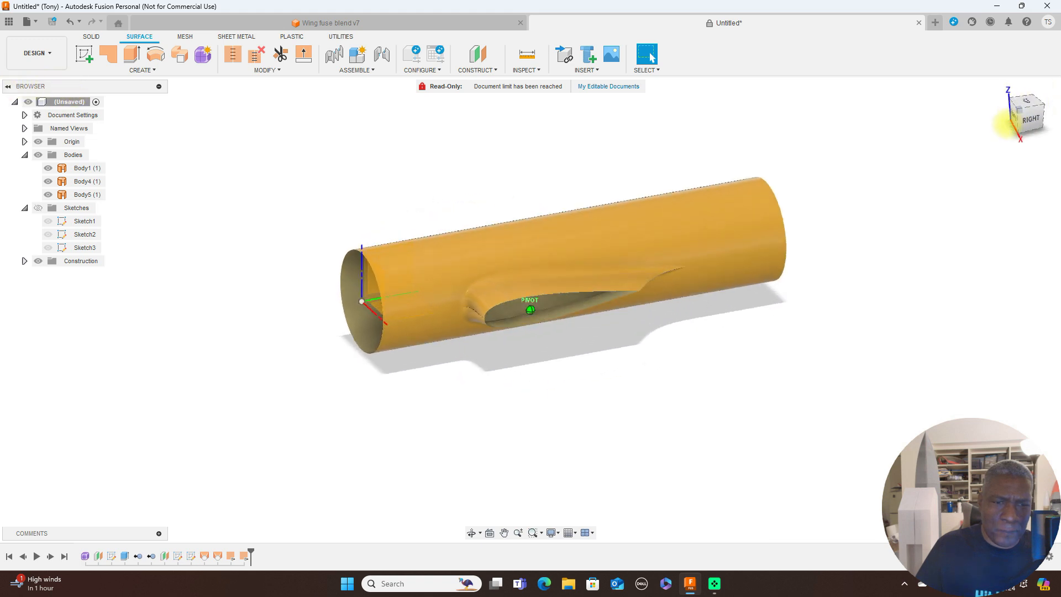
click(486, 317)
click(491, 322)
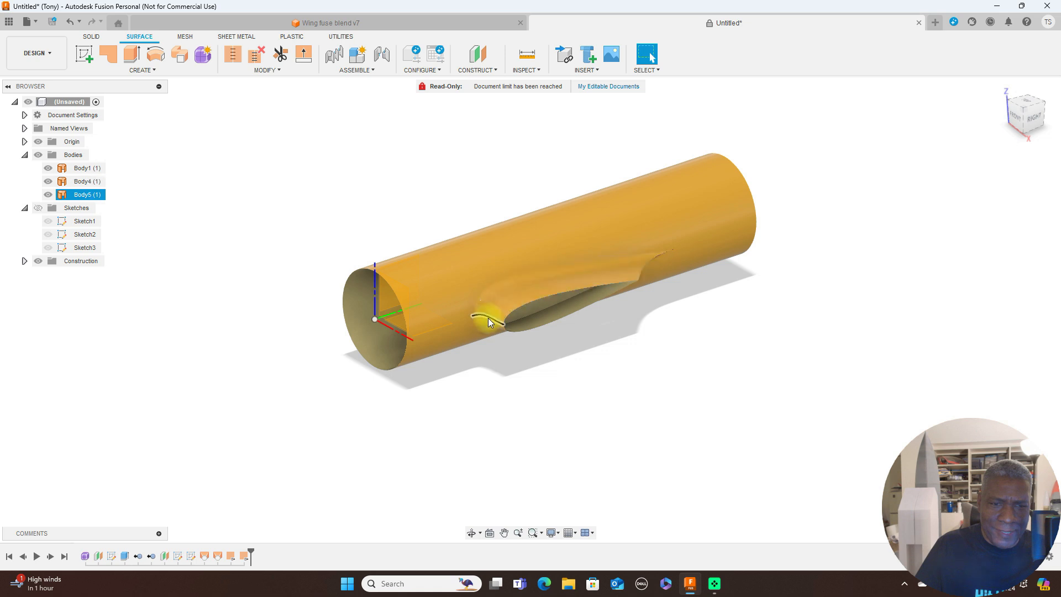
click(793, 328)
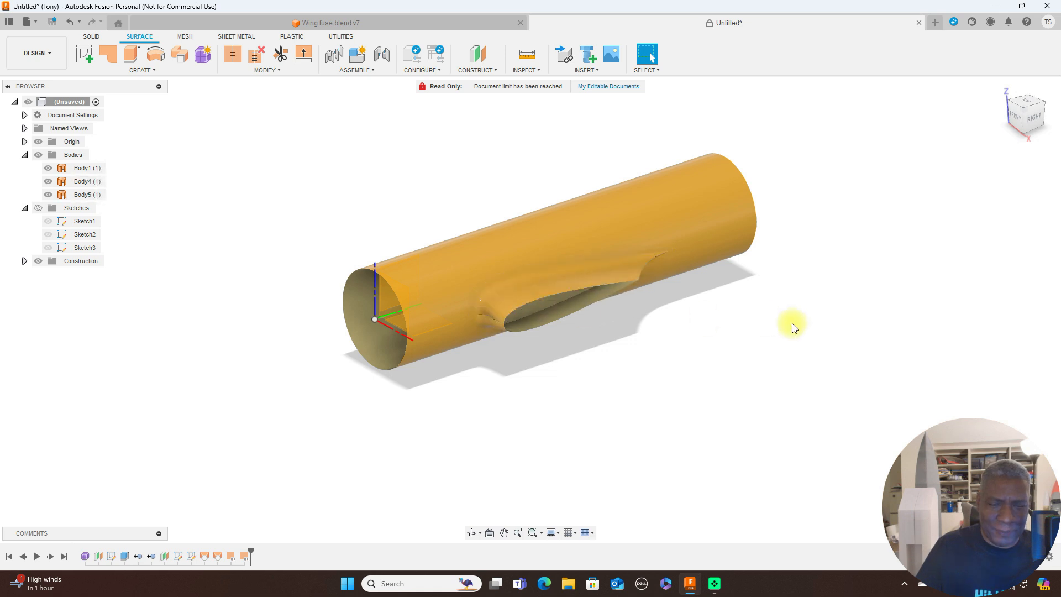
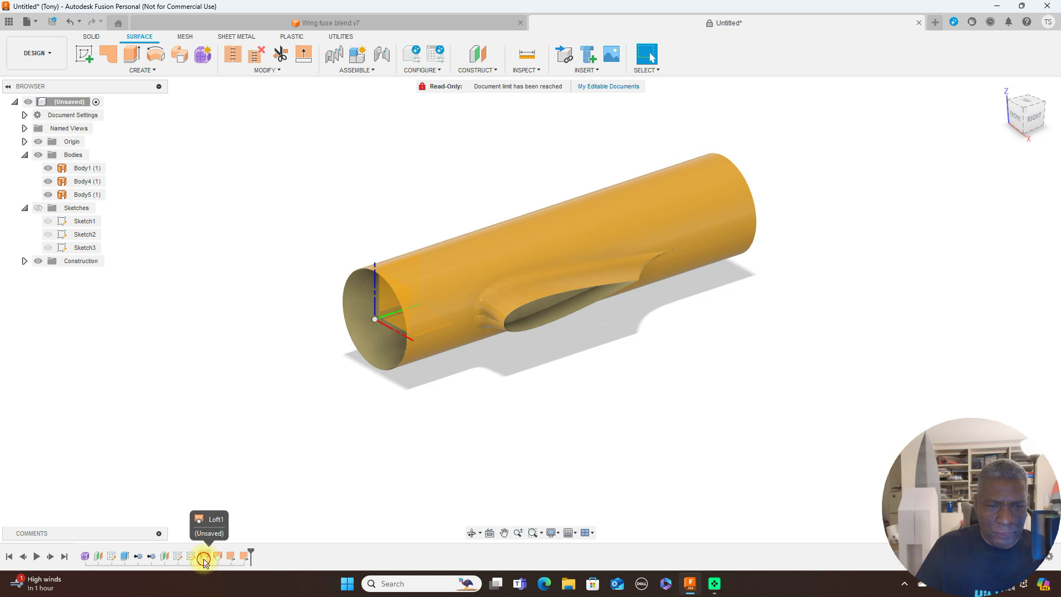
Try to add the leading-edge sketch curve as a guide rail to the existing upper loft of the wing blend
click(203, 557)
right_click(203, 557)
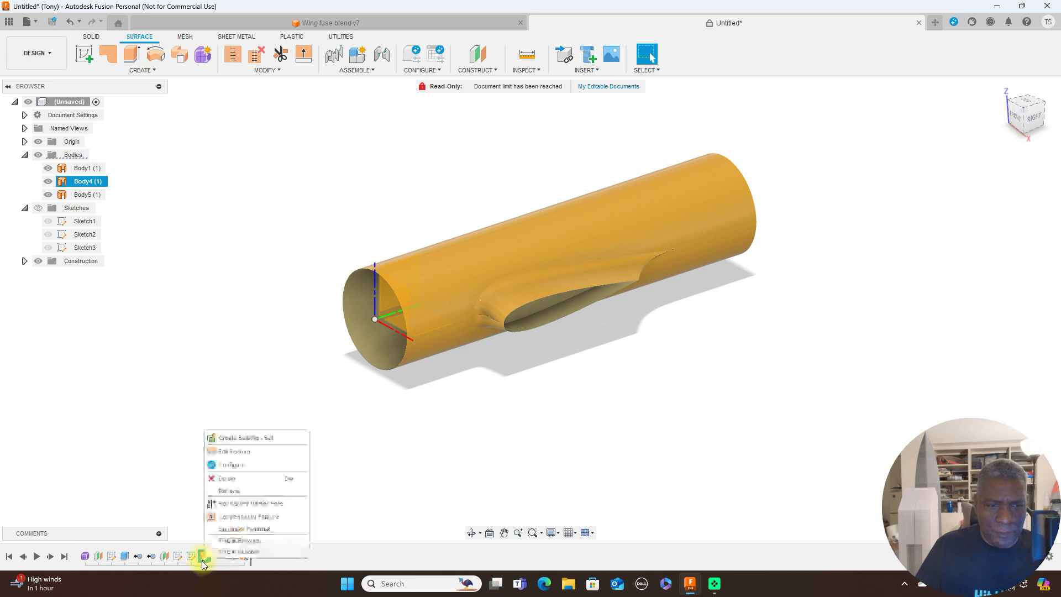
click(259, 454)
drag(1028, 114, 357, 177)
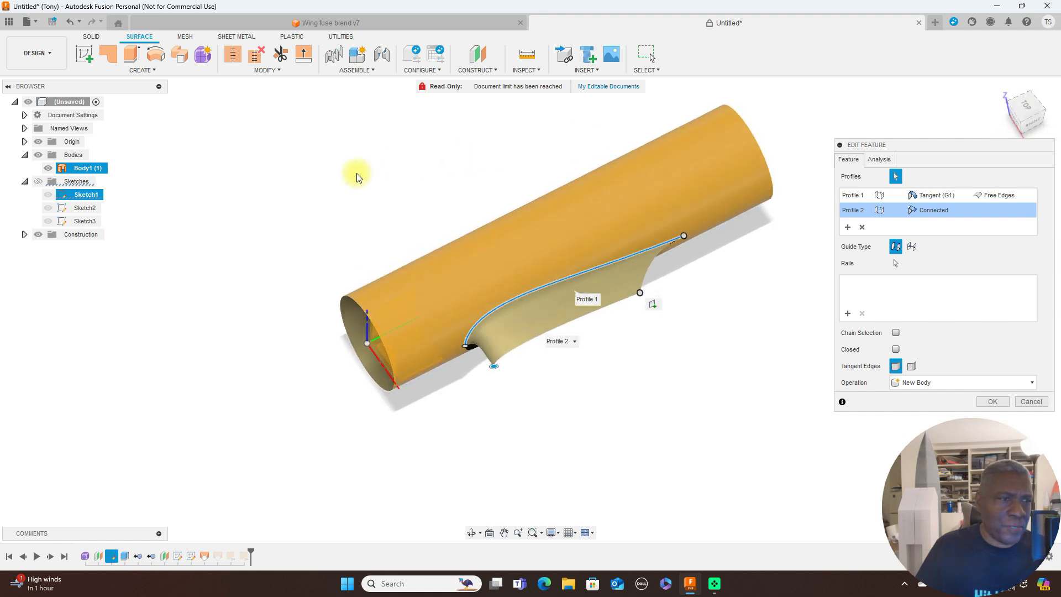
click(37, 182)
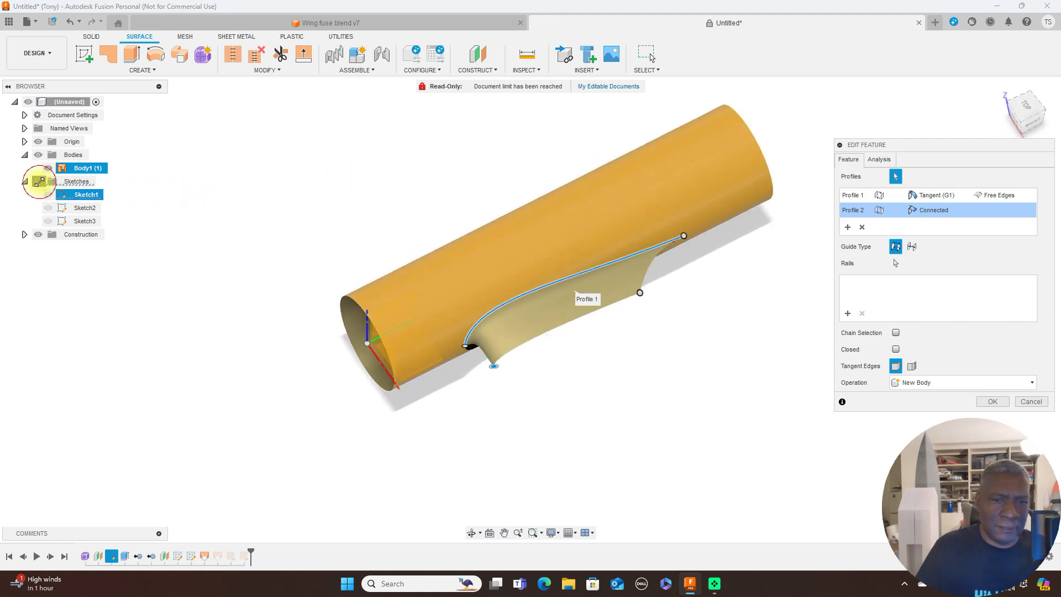
click(848, 314)
click(481, 351)
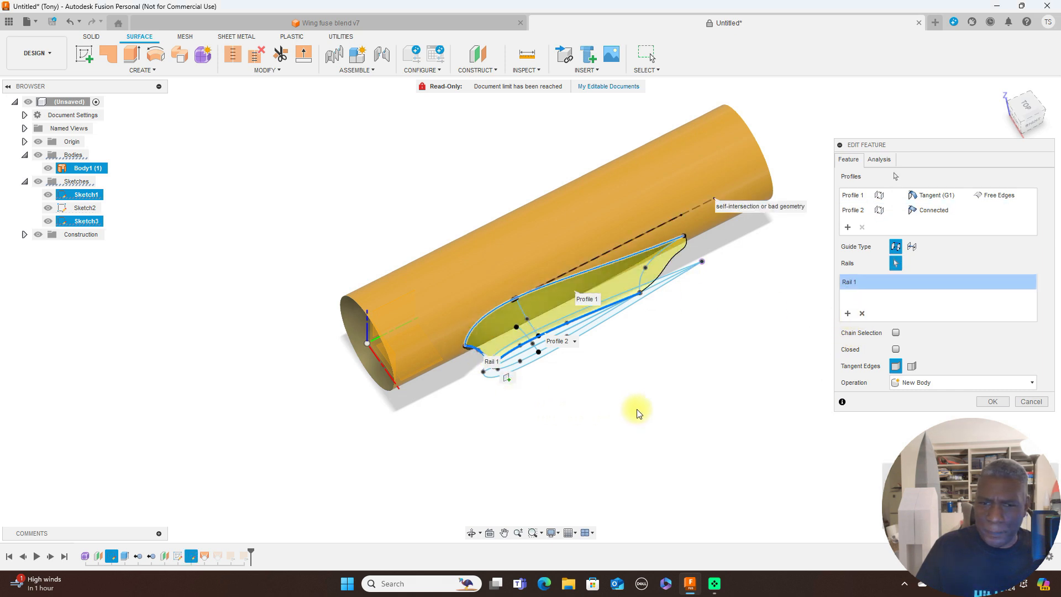
click(993, 403)
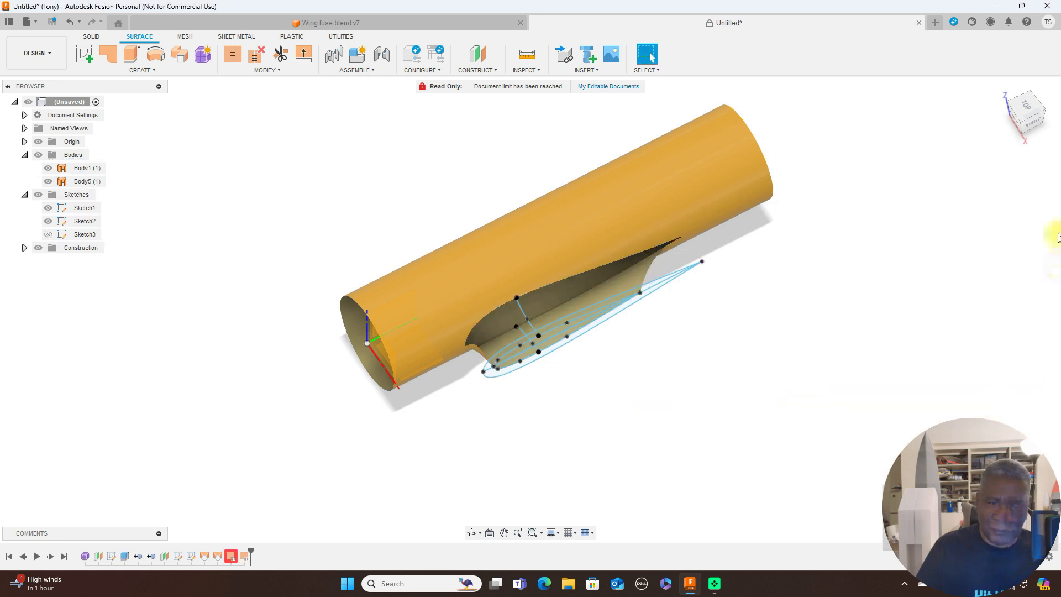
Check the reverse-normal feature of the upper loft without changing it, and undo the loft's guide rail edit
mouse_move(1022, 121)
mouse_down()
mouse_move(1036, 112)
mouse_move(23, 88)
mouse_move(78, 71)
mouse_move(1028, 103)
mouse_move(1010, 132)
mouse_up()
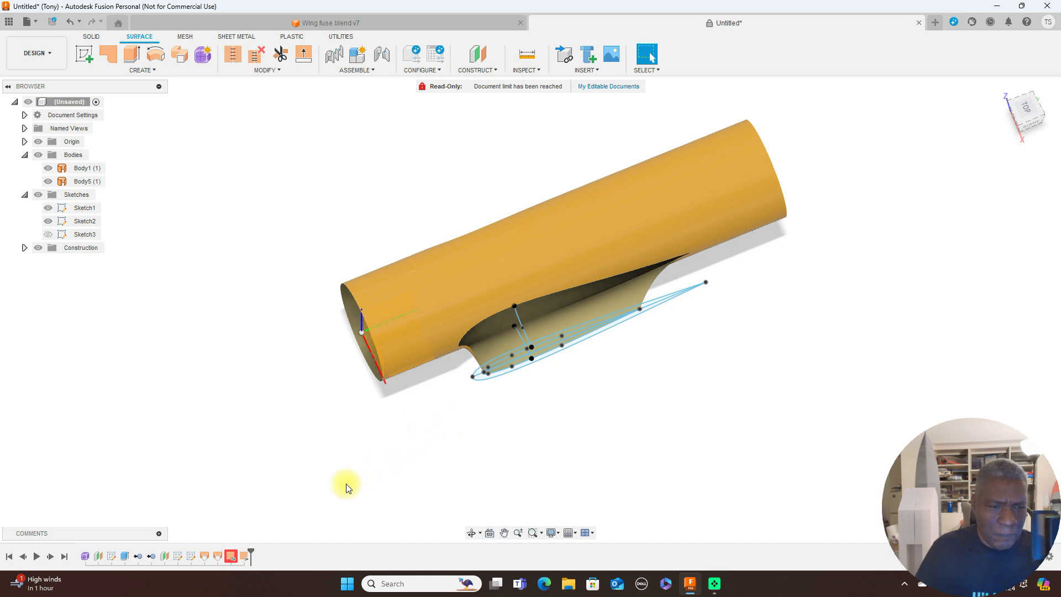
click(231, 557)
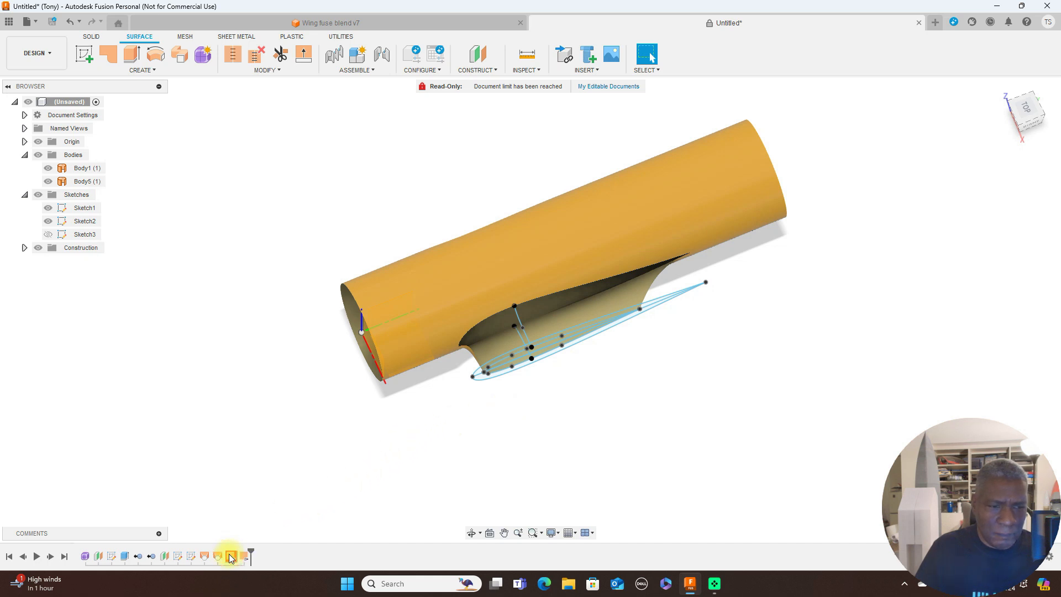
right_click(231, 557)
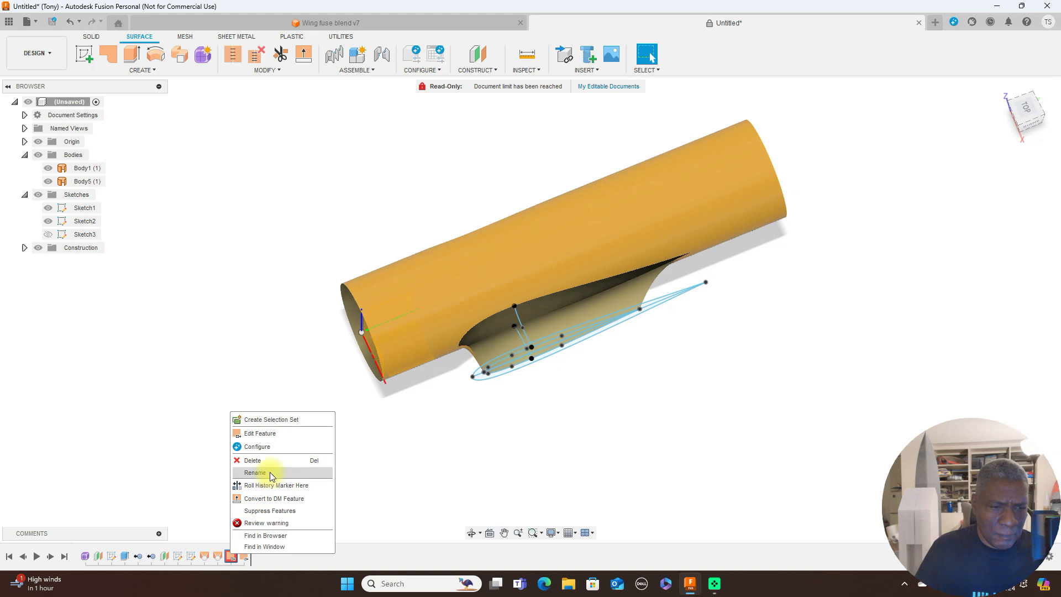
click(273, 432)
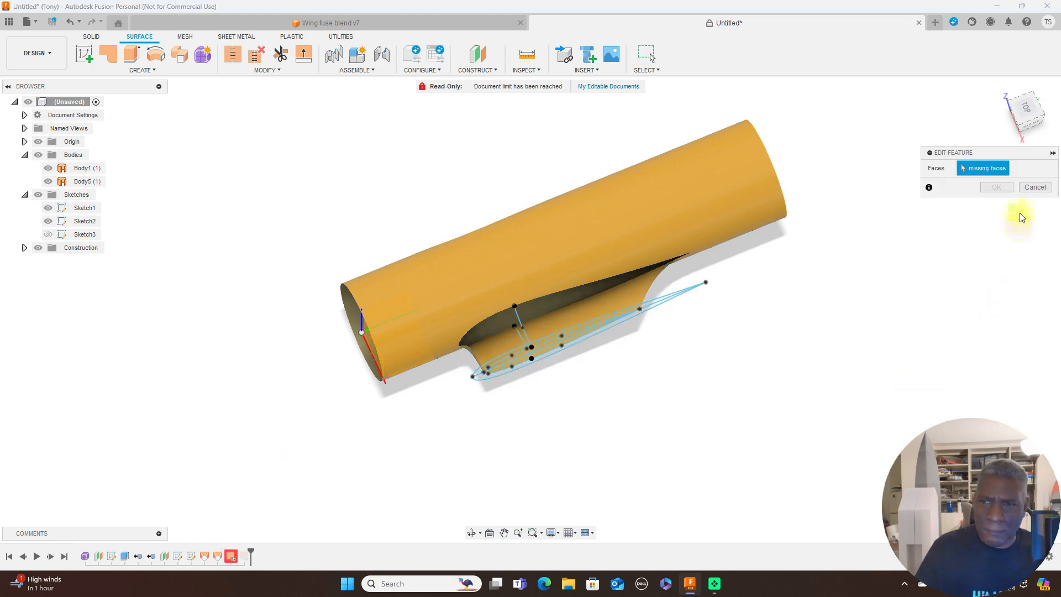
click(1033, 187)
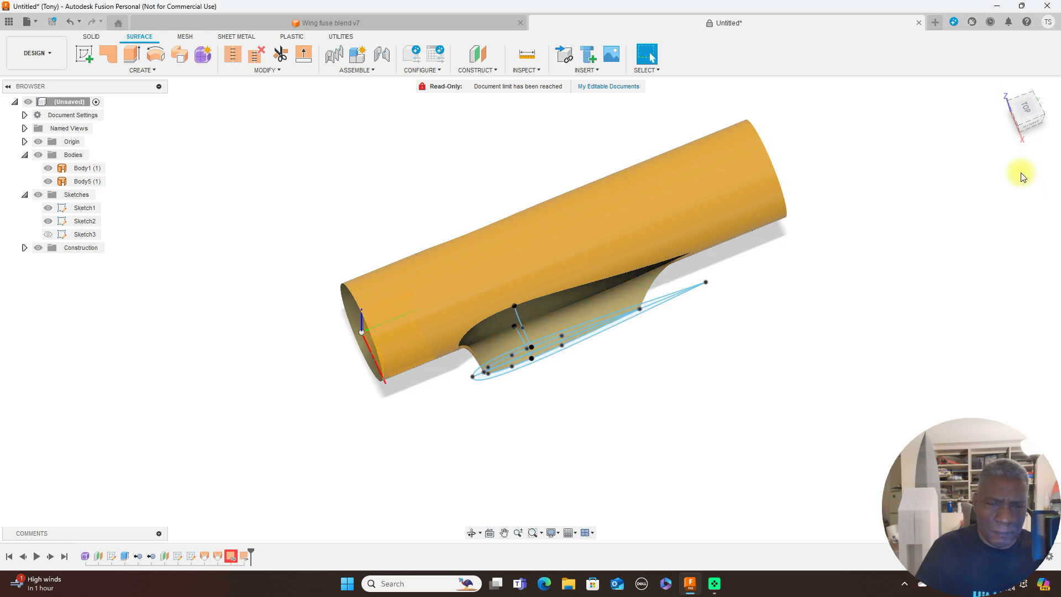
click(68, 22)
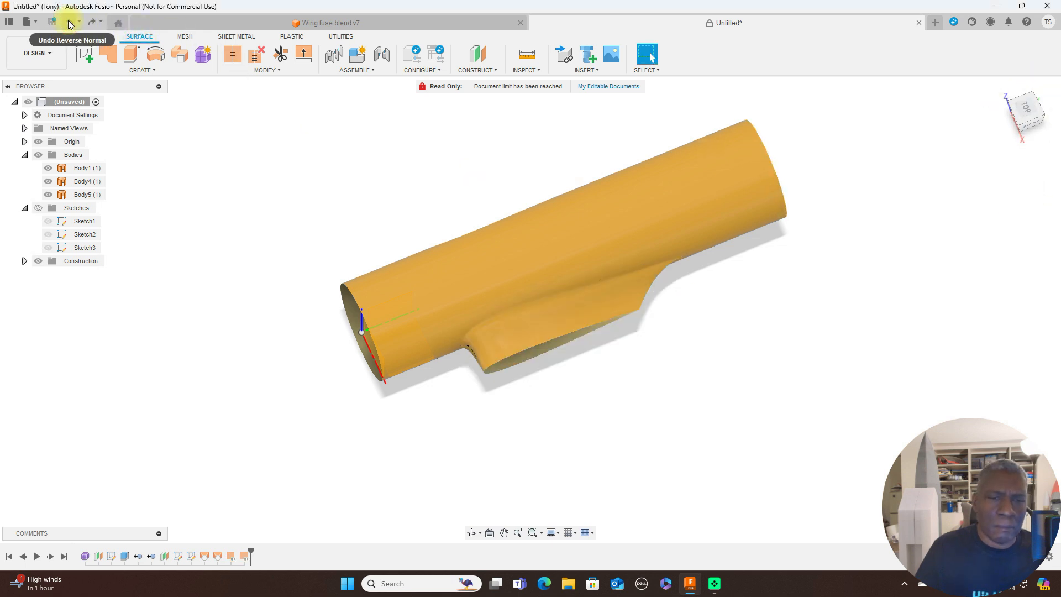
Hide the loft bodies Body4 and Body5, keep the fuselage visible, and show all the sketches
click(1022, 128)
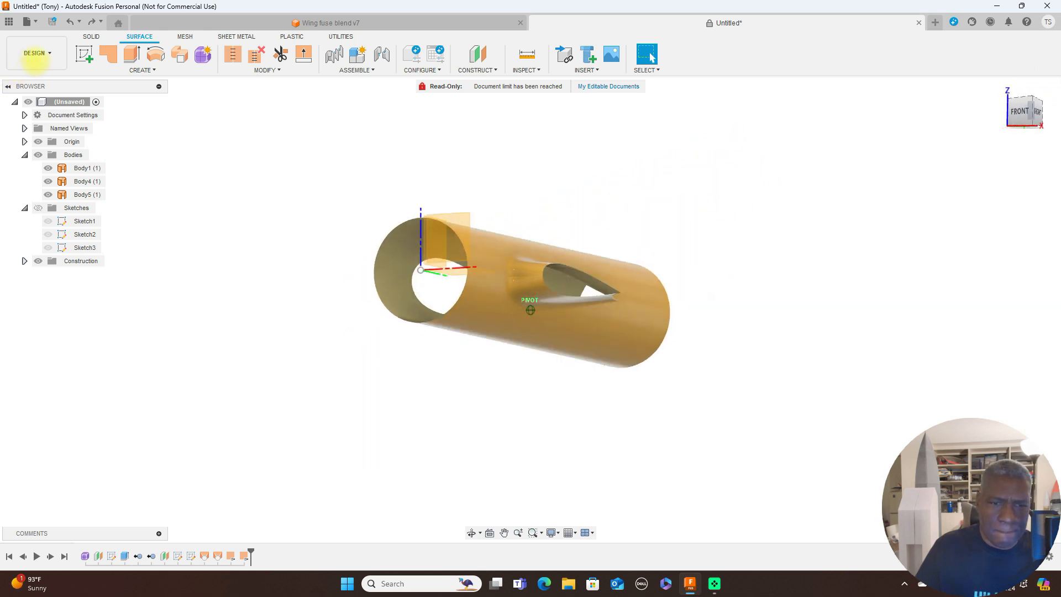
drag(42, 50, 1052, 83)
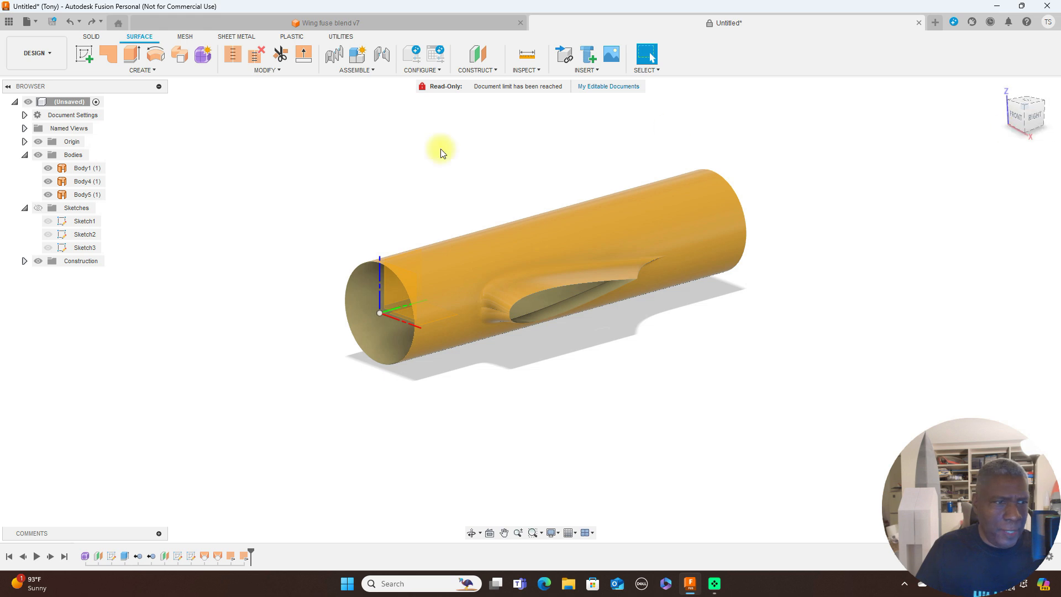
click(49, 169)
click(48, 168)
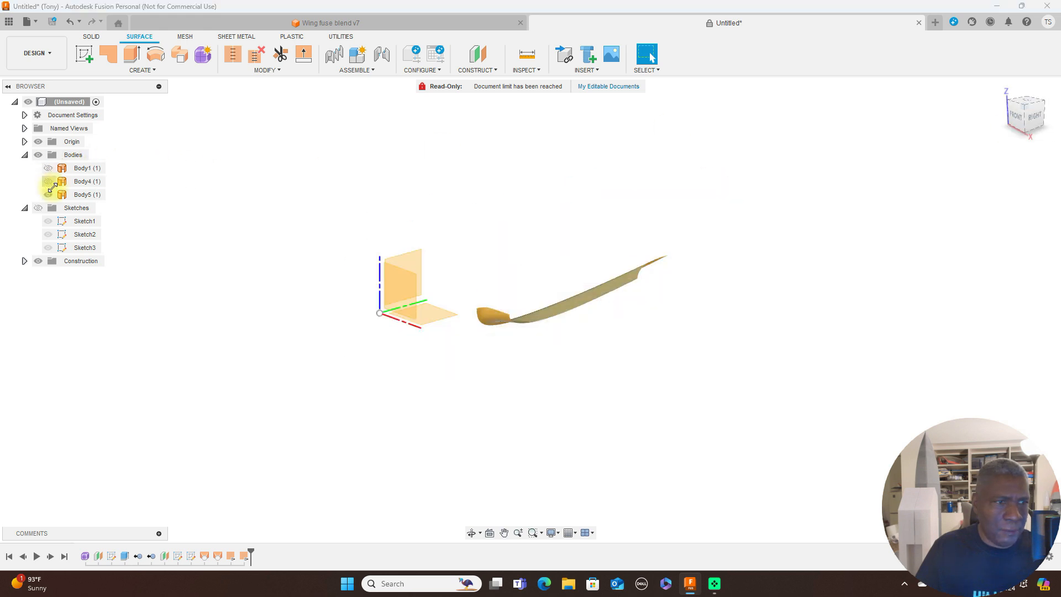
click(49, 194)
click(49, 182)
click(48, 181)
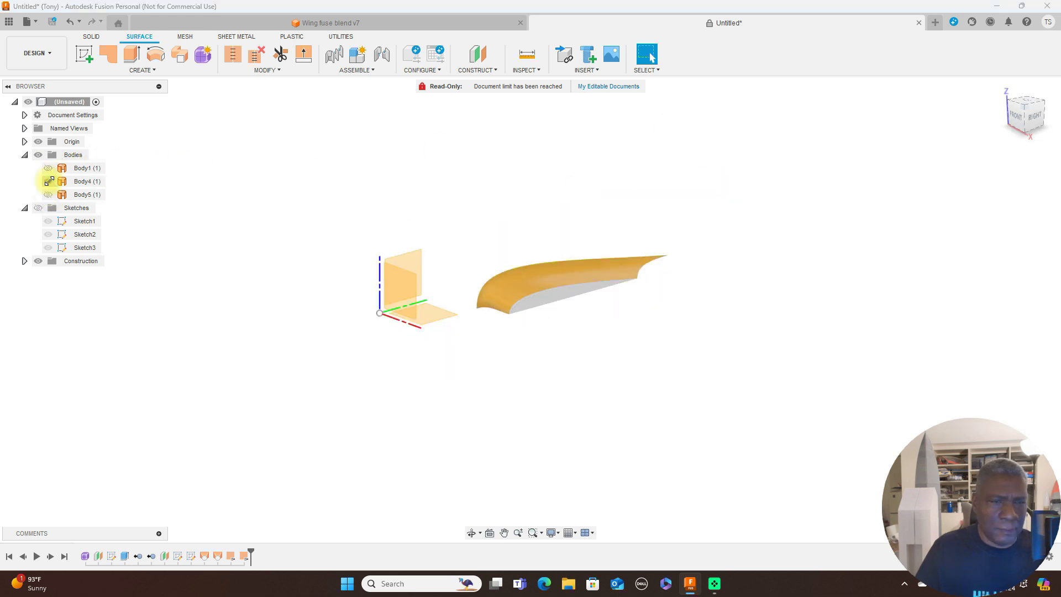
click(48, 168)
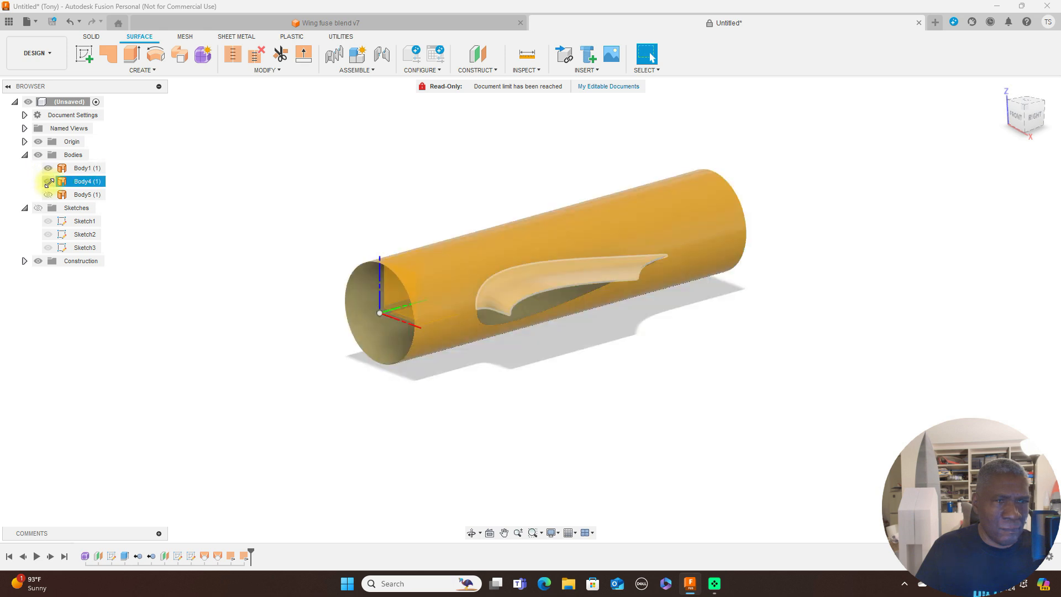
click(49, 181)
click(38, 207)
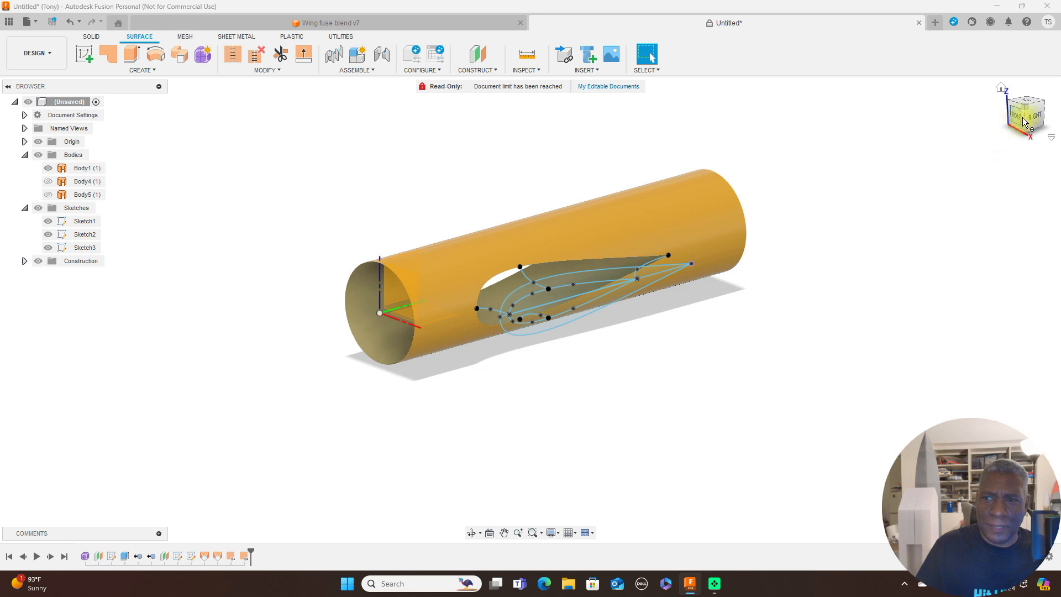
Set up a surface loft from the fuselage opening's upper edge to the outer airfoil's upper curve, with the front, middle and rear upper guide rails
click(1003, 133)
scroll(772, 369, up, 2)
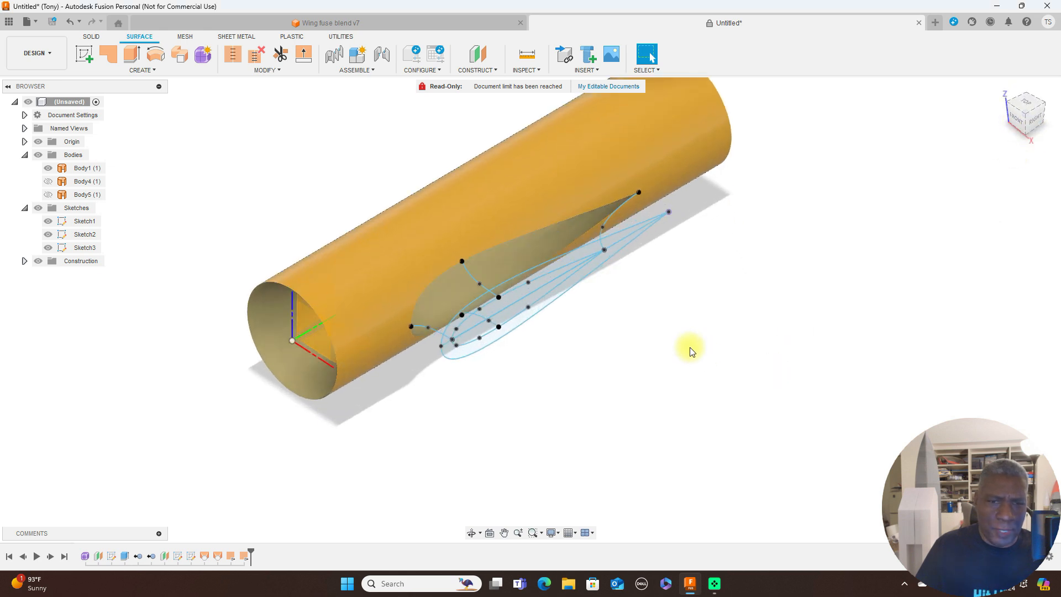
middle_drag(693, 347, 746, 357)
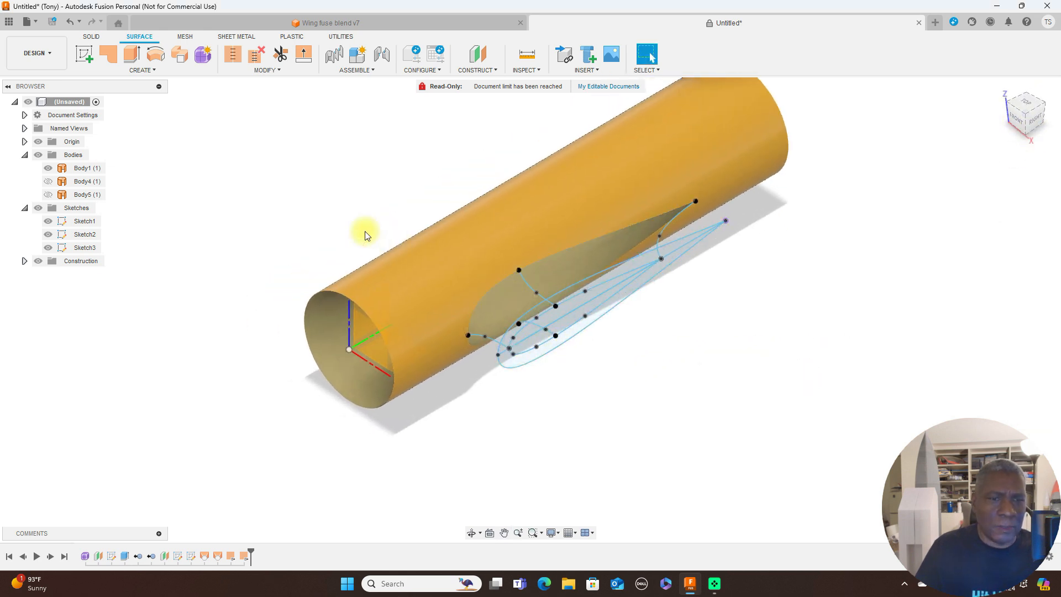
click(151, 74)
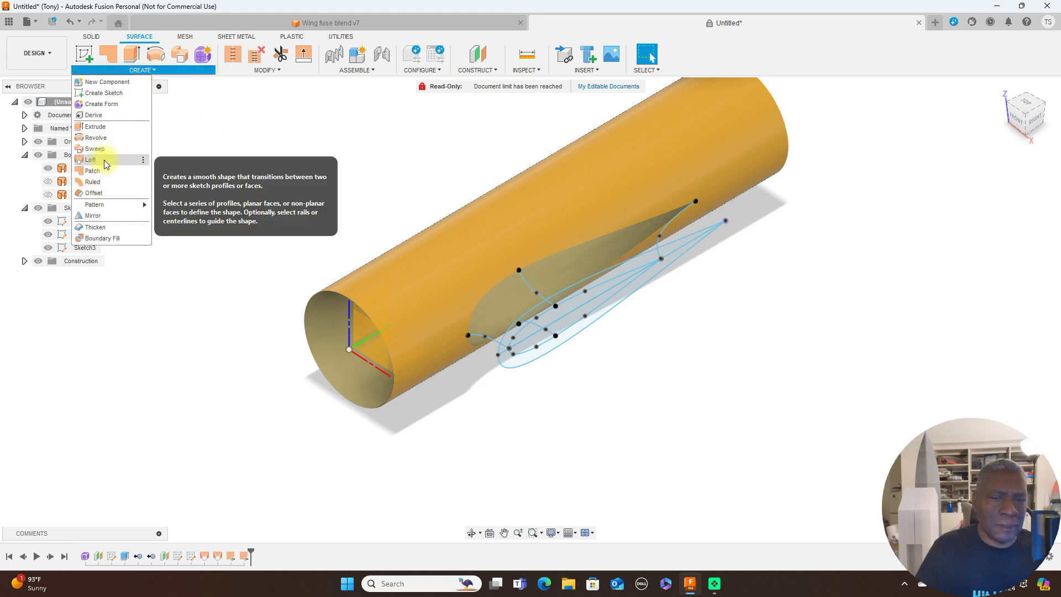
click(105, 162)
click(535, 261)
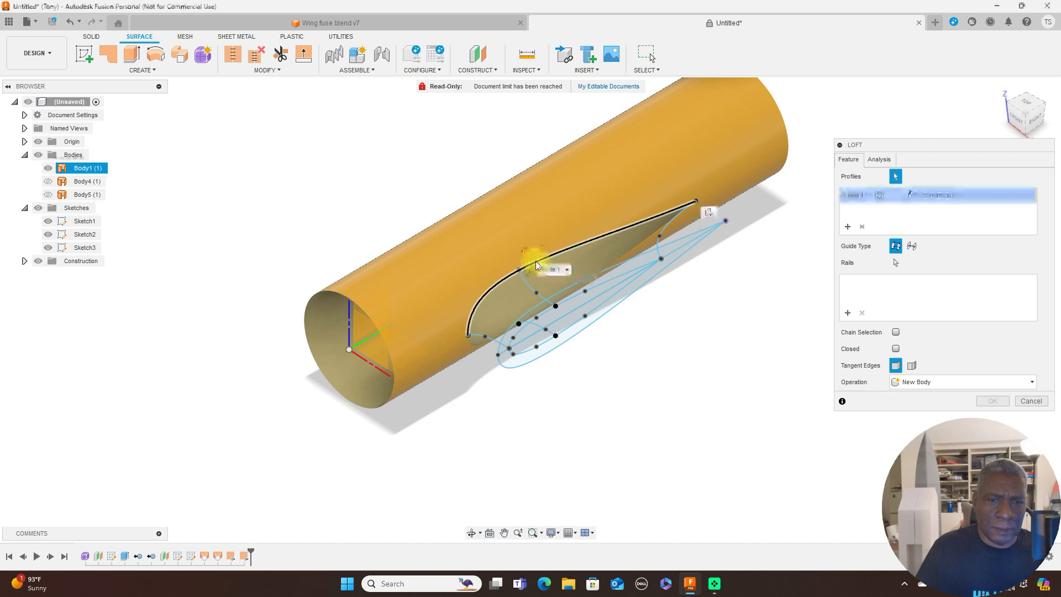
click(582, 280)
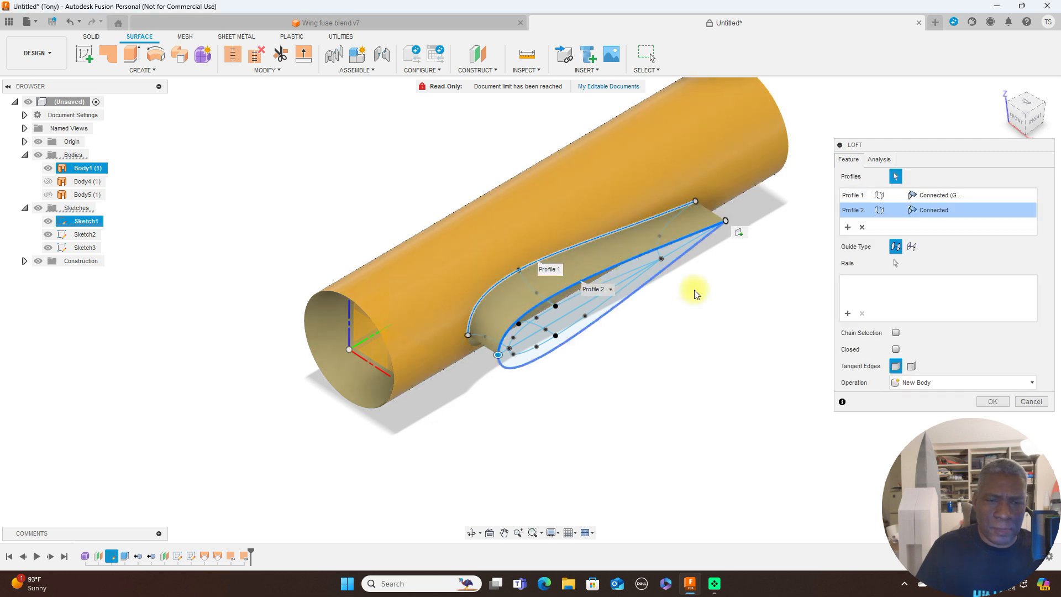
click(848, 314)
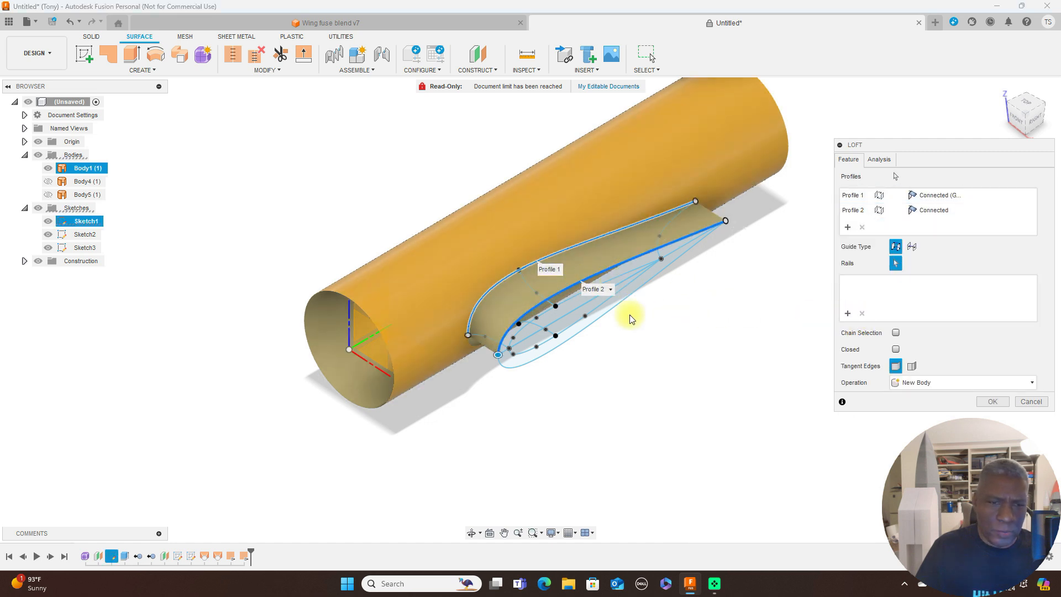
click(492, 337)
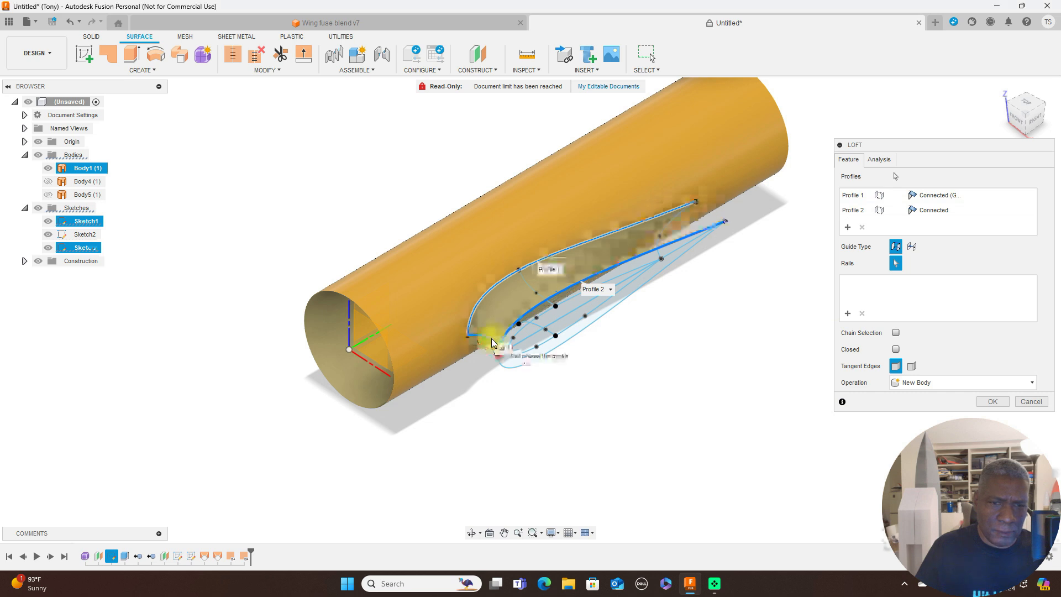
click(527, 285)
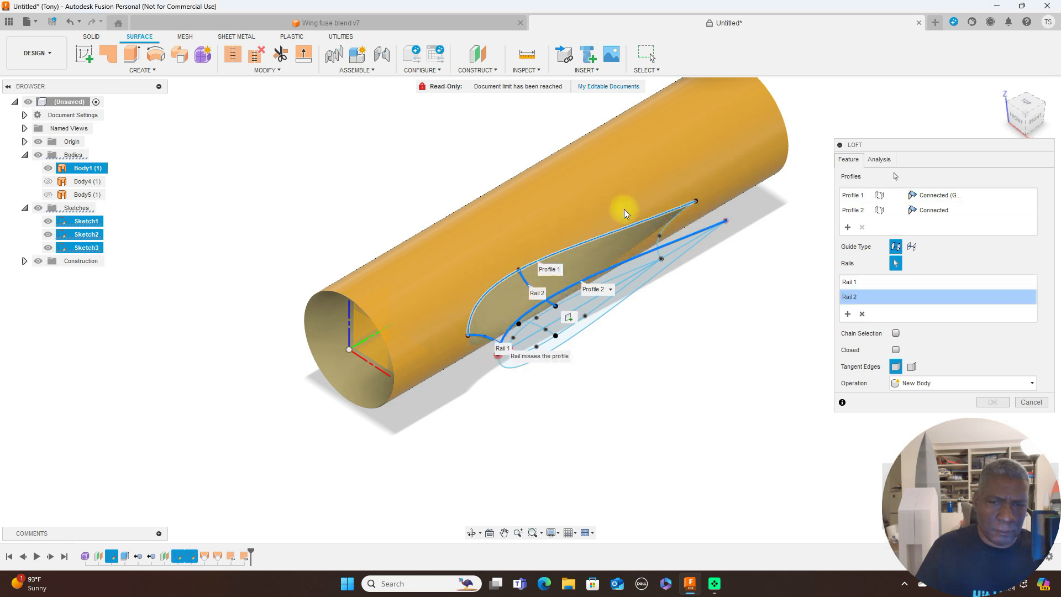
click(679, 216)
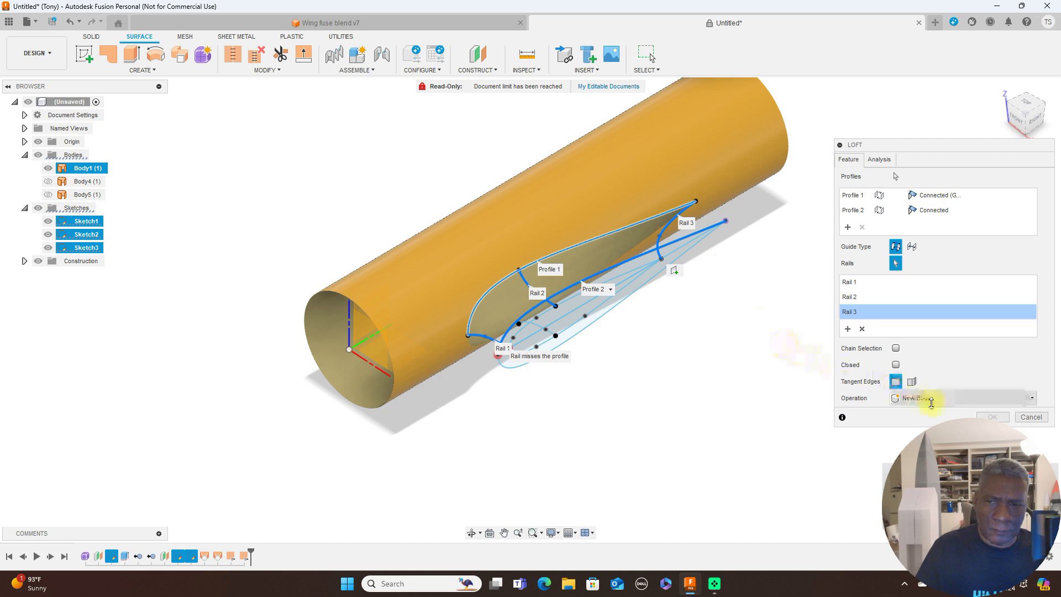
scroll(743, 397, up, 2)
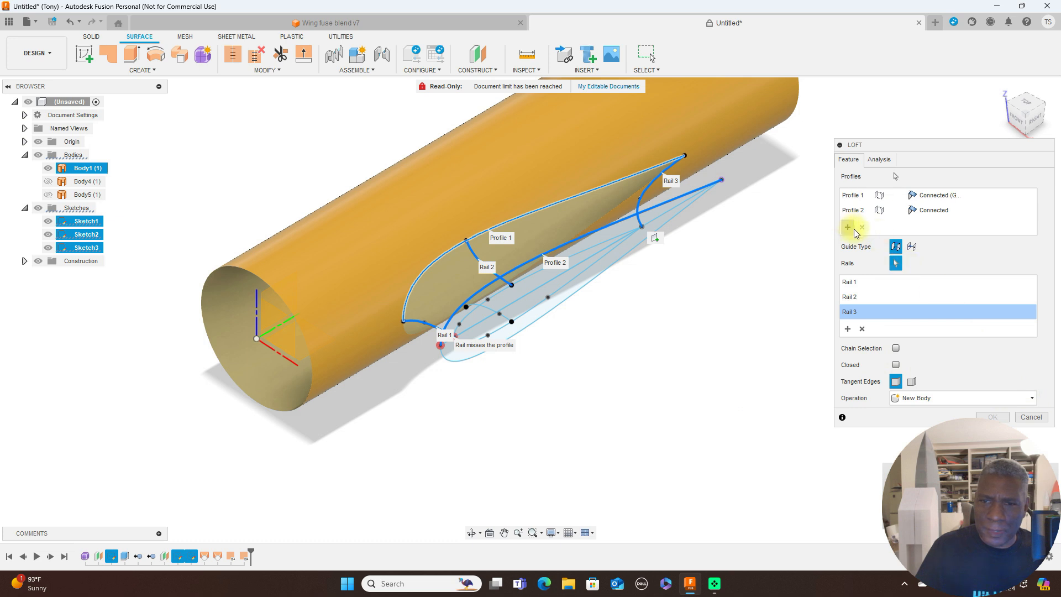
Replace the loft's second profile with the inner airfoil's upper curve and create the upper blend as a new body
click(861, 210)
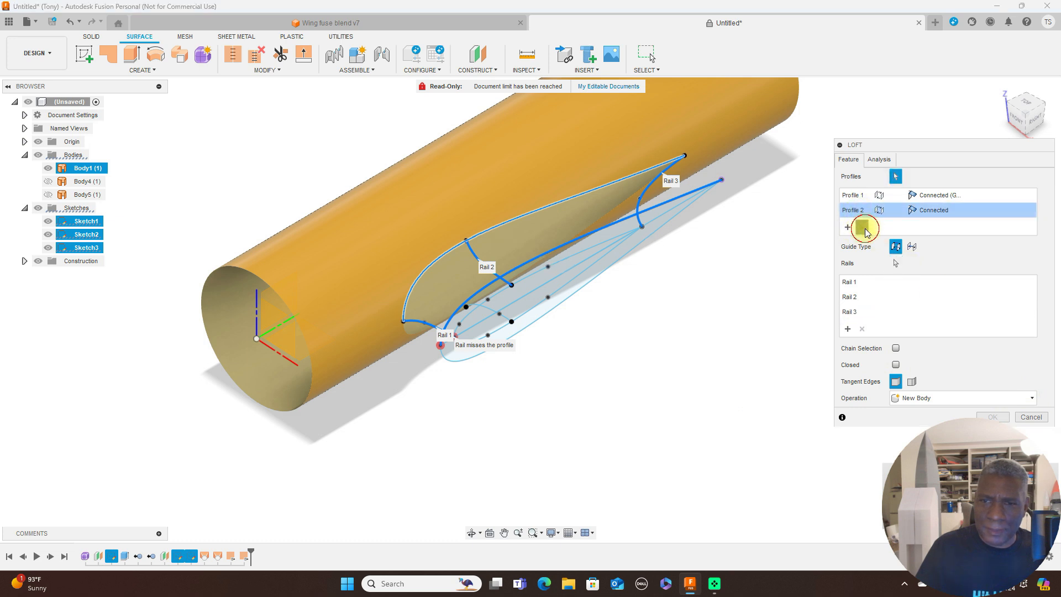
click(862, 226)
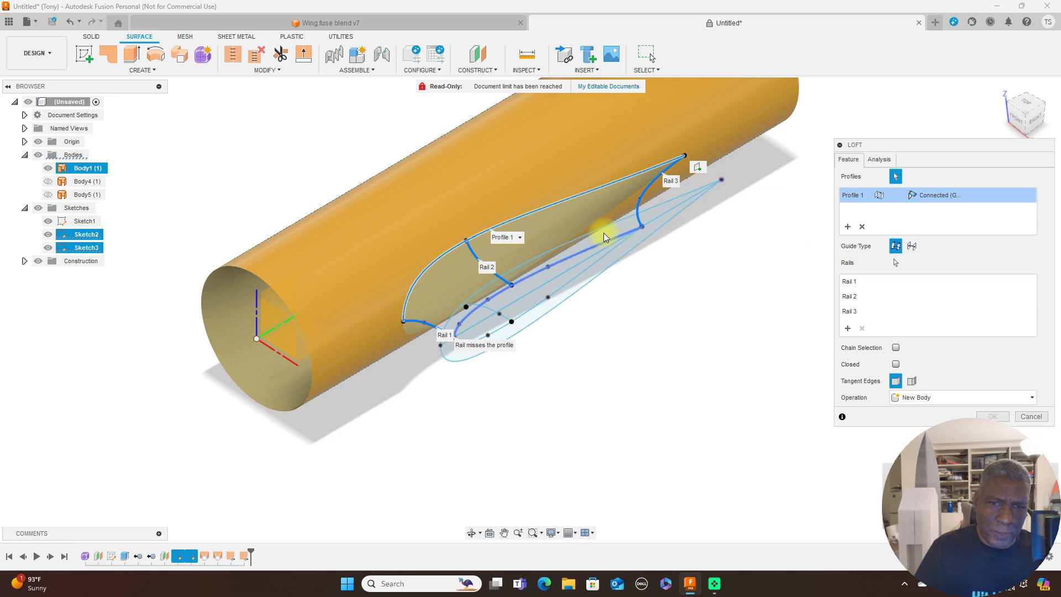
click(586, 257)
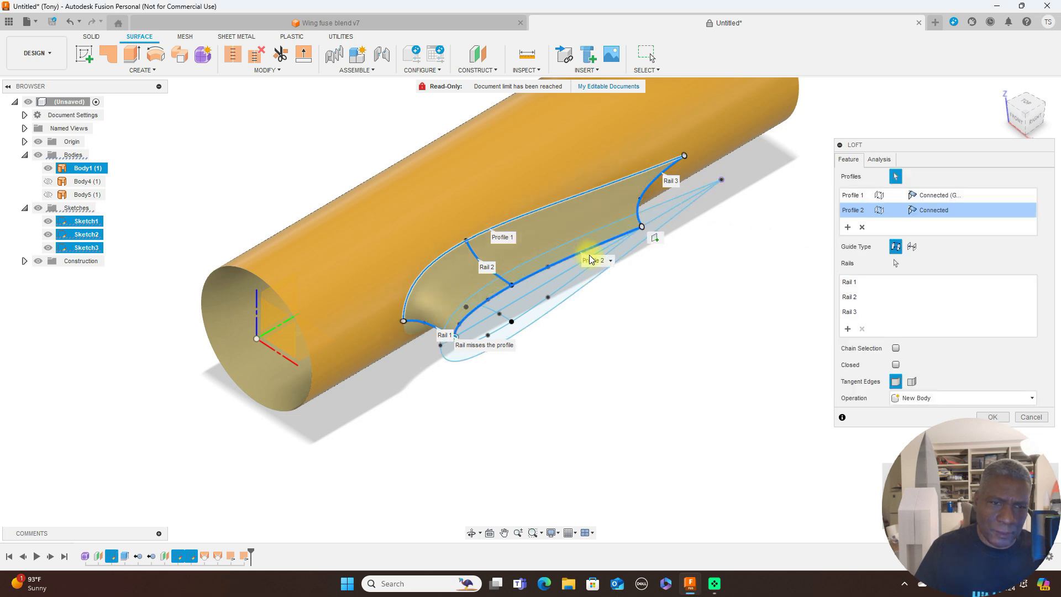
click(1003, 416)
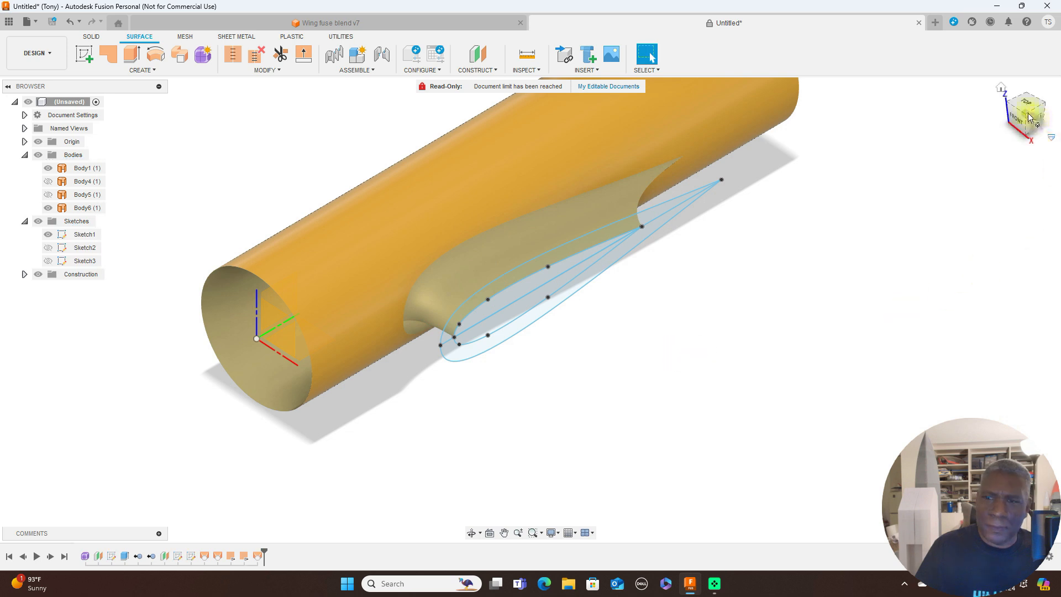
Set up a surface loft from the fuselage opening's lower edge to the inner airfoil's lower curve and show Sketch3
click(158, 69)
click(113, 159)
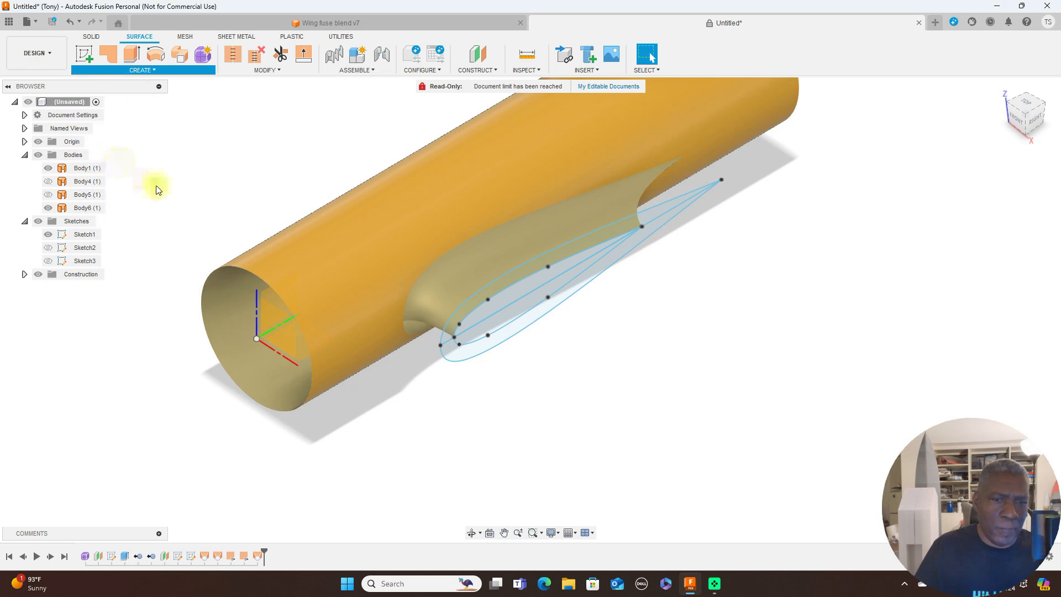
click(424, 334)
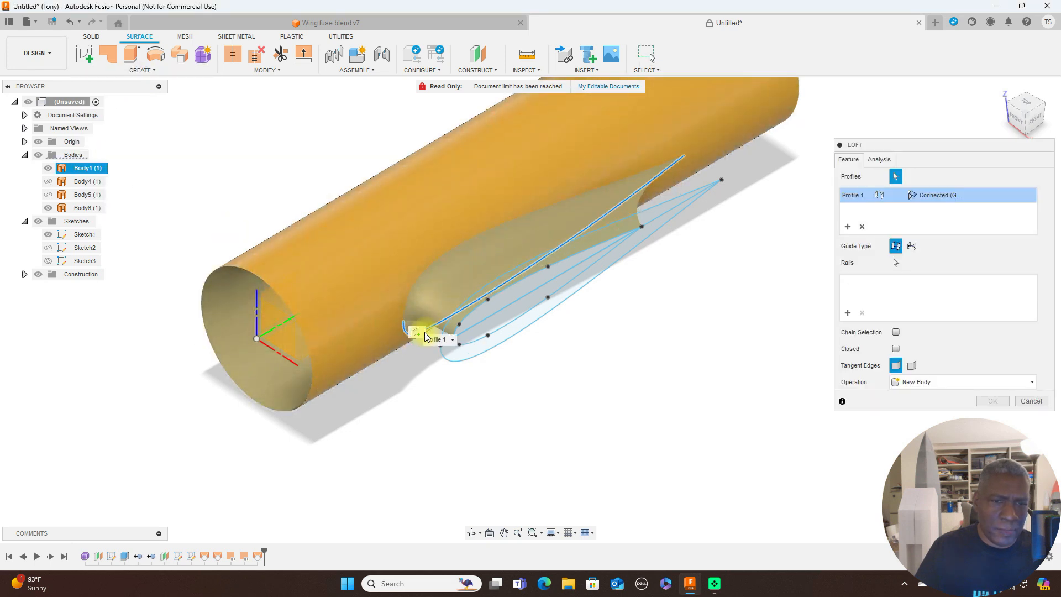
click(508, 326)
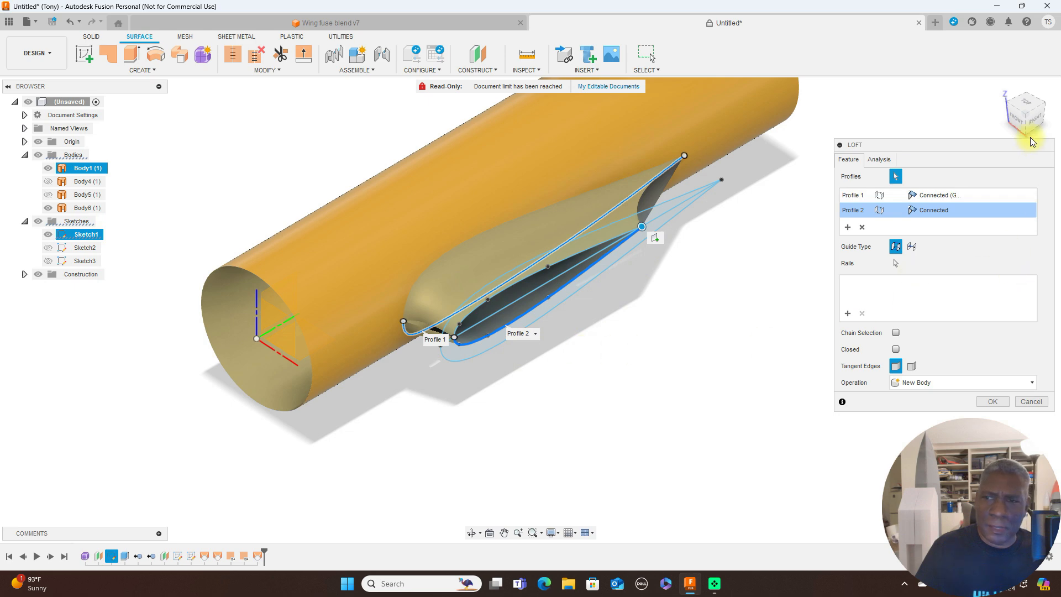
mouse_move(1024, 117)
mouse_down()
mouse_move(1041, 90)
mouse_move(973, 170)
mouse_up()
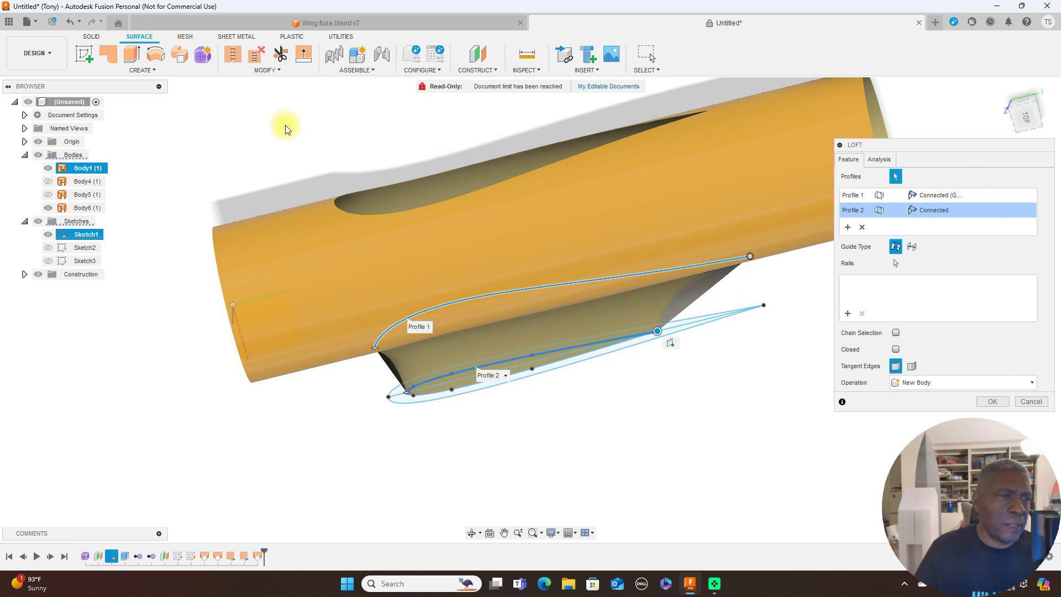
click(49, 260)
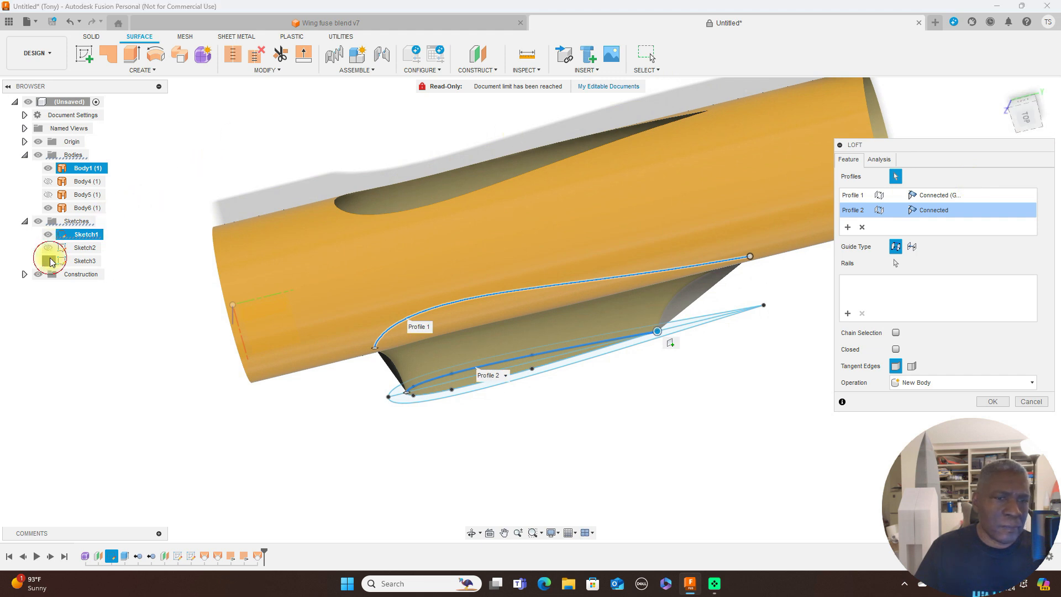
Try to add the front, rear and middle lower guide curves to the loft while its profile selection is active
click(397, 370)
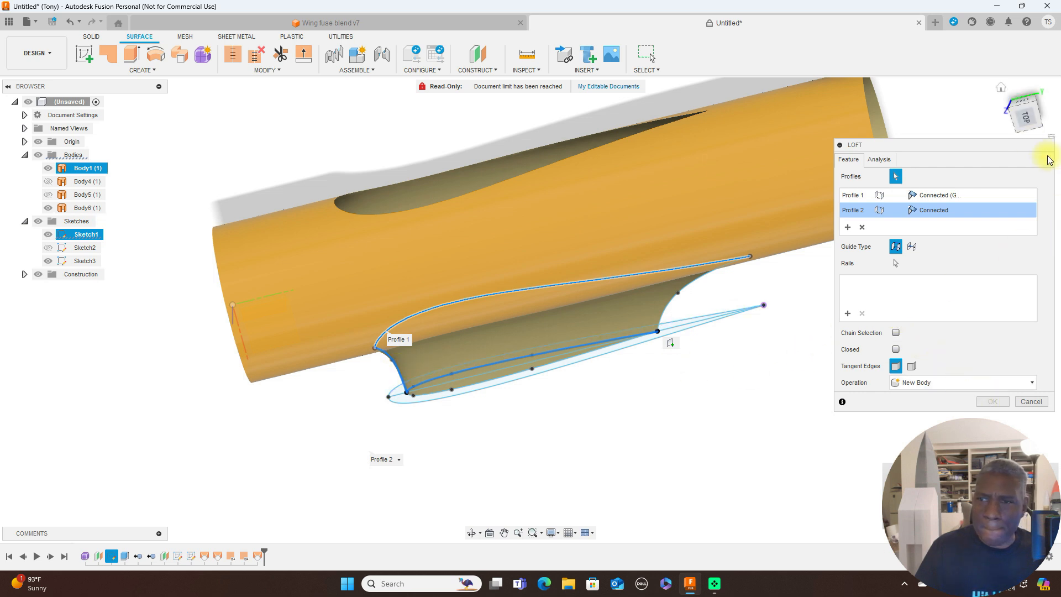
click(1030, 133)
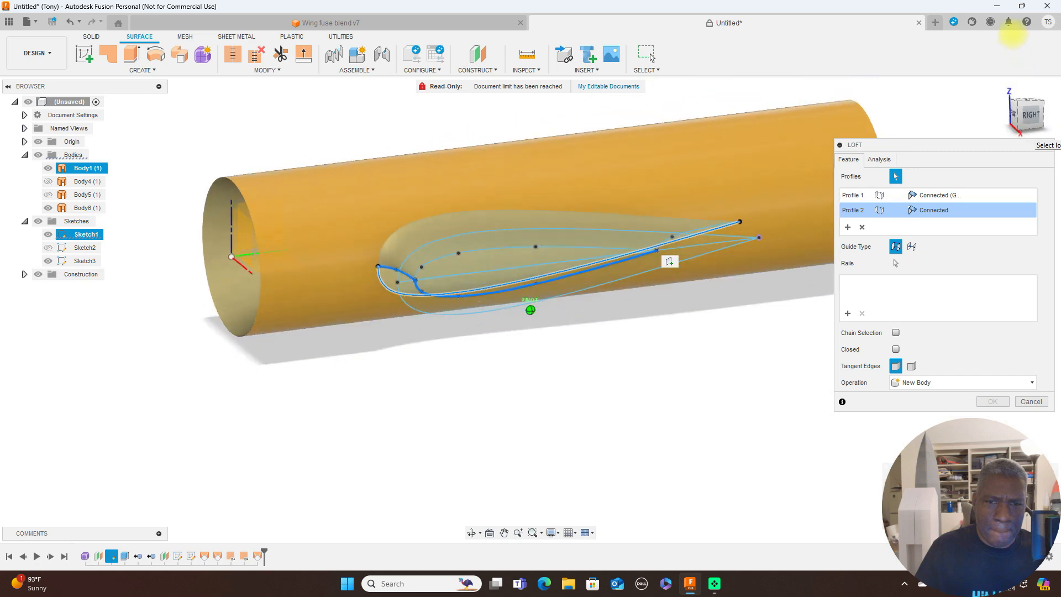
mouse_move(1010, 7)
mouse_down()
mouse_move(1046, 6)
mouse_move(1014, 32)
mouse_move(1028, 34)
mouse_move(983, 36)
mouse_move(971, 76)
mouse_move(952, 90)
mouse_up()
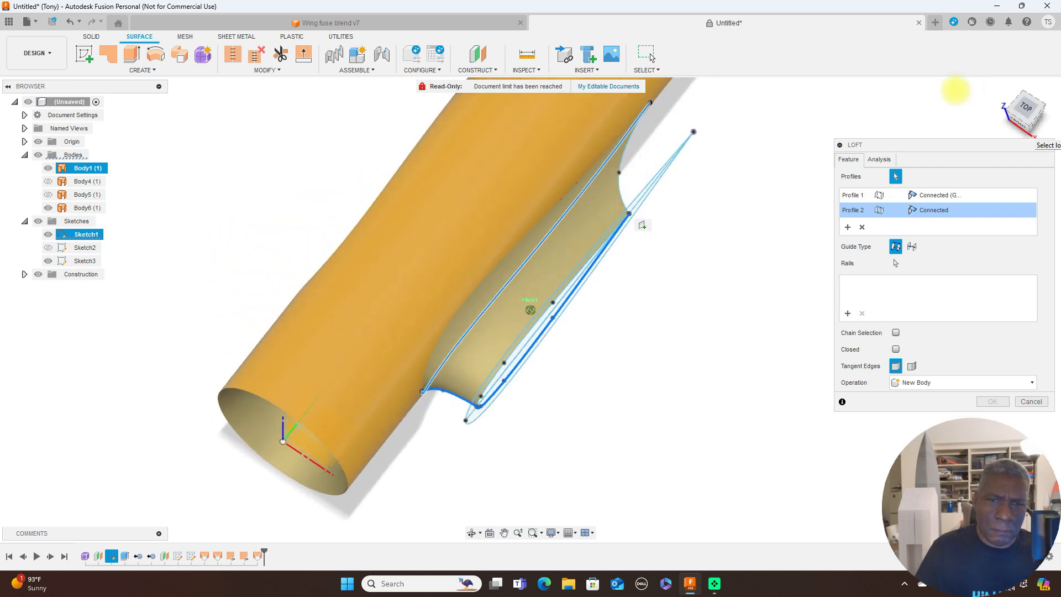
click(622, 191)
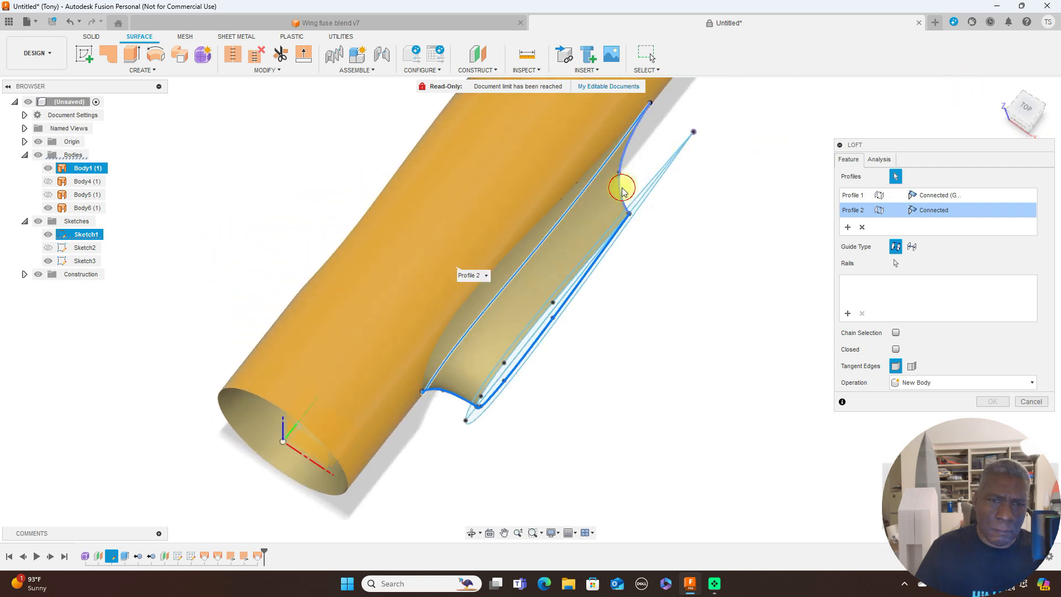
drag(1029, 127, 1022, 45)
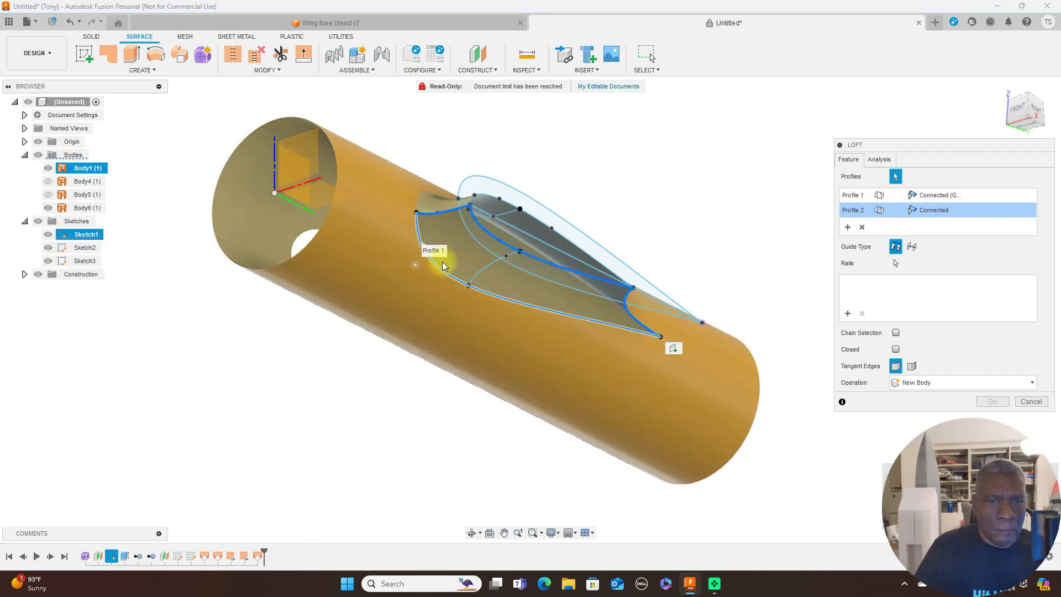
click(484, 269)
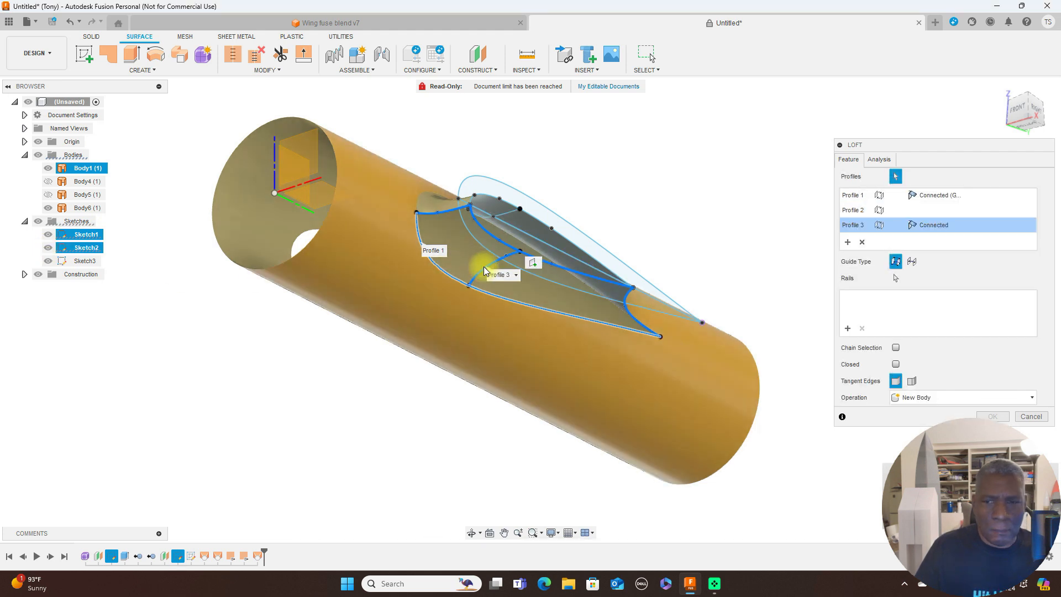
middle_drag(733, 258, 721, 315)
drag(1031, 105, 1055, 380)
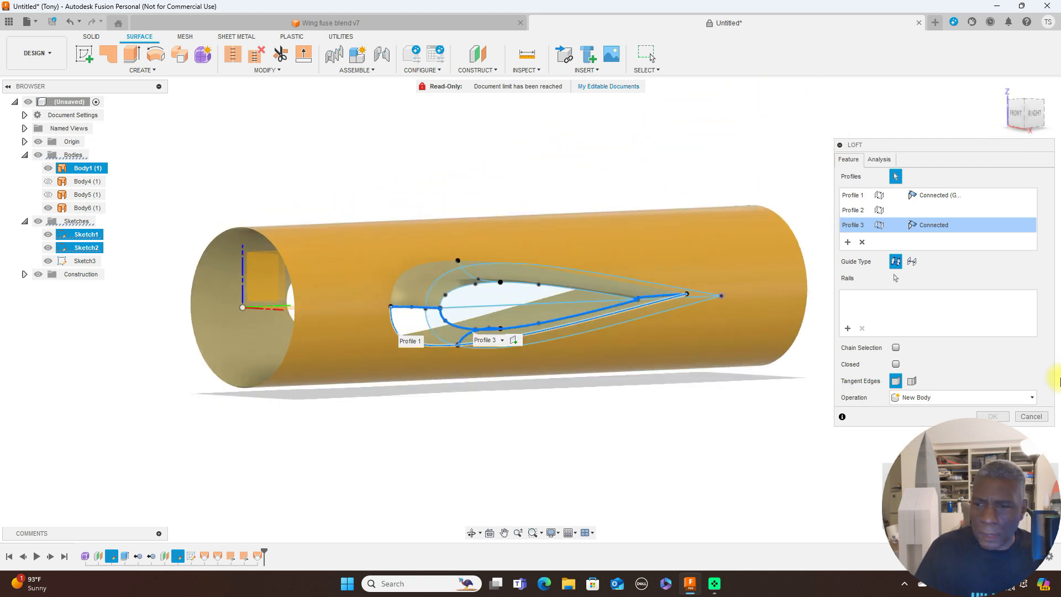
Clear the loft's profiles and reselect the fuselage opening's lower edge and the inner airfoil's lower curve
click(863, 242)
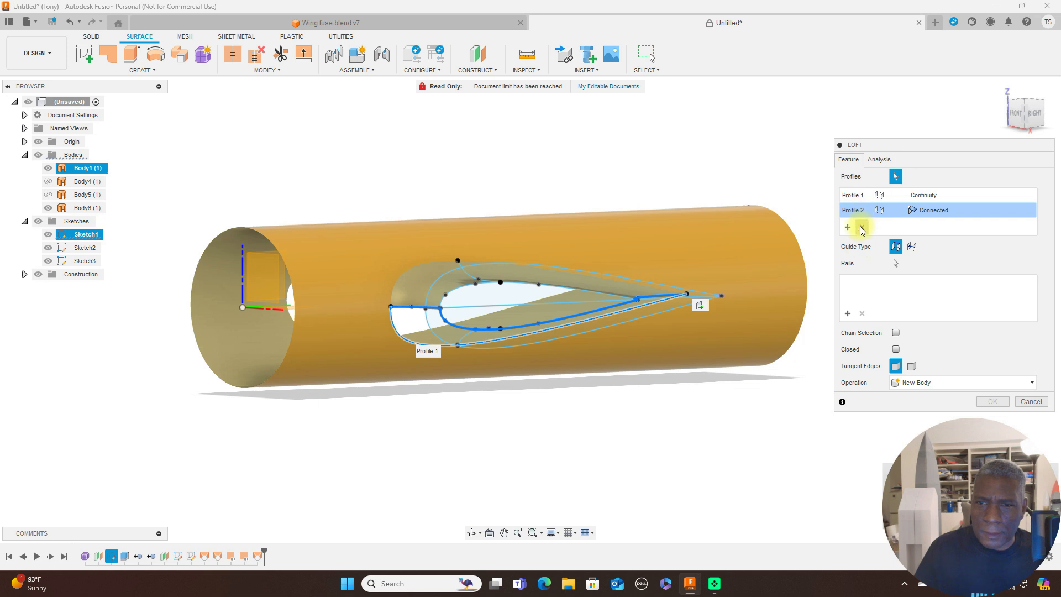
click(861, 227)
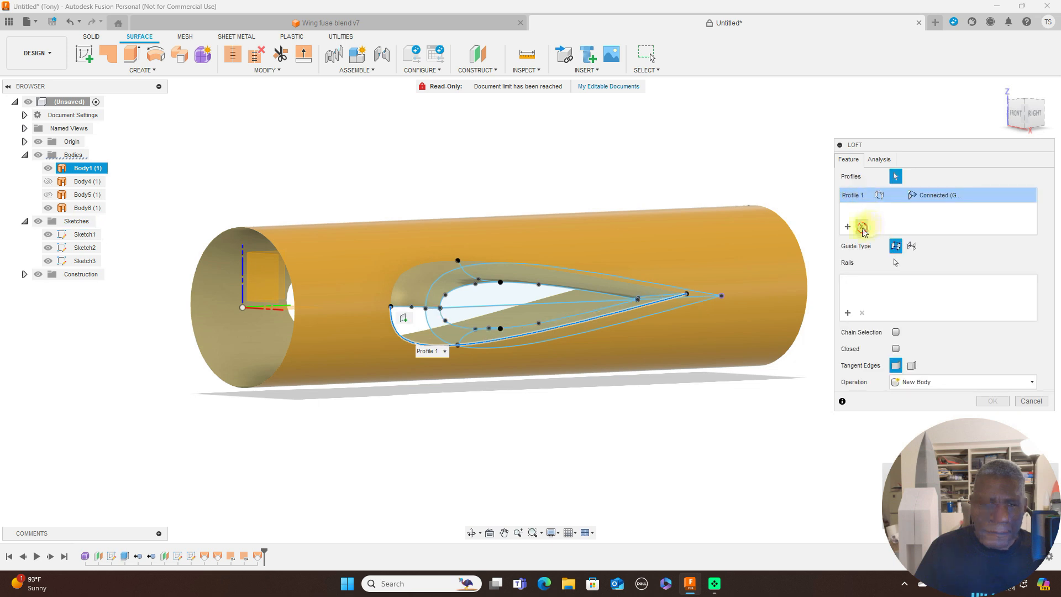
click(861, 226)
scroll(444, 366, up, 1)
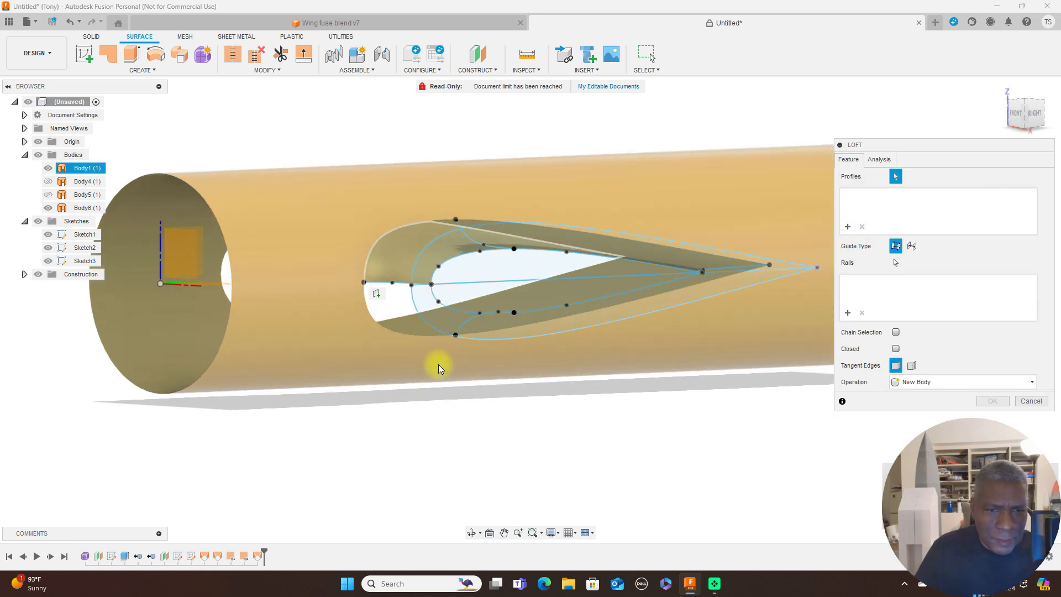
click(419, 338)
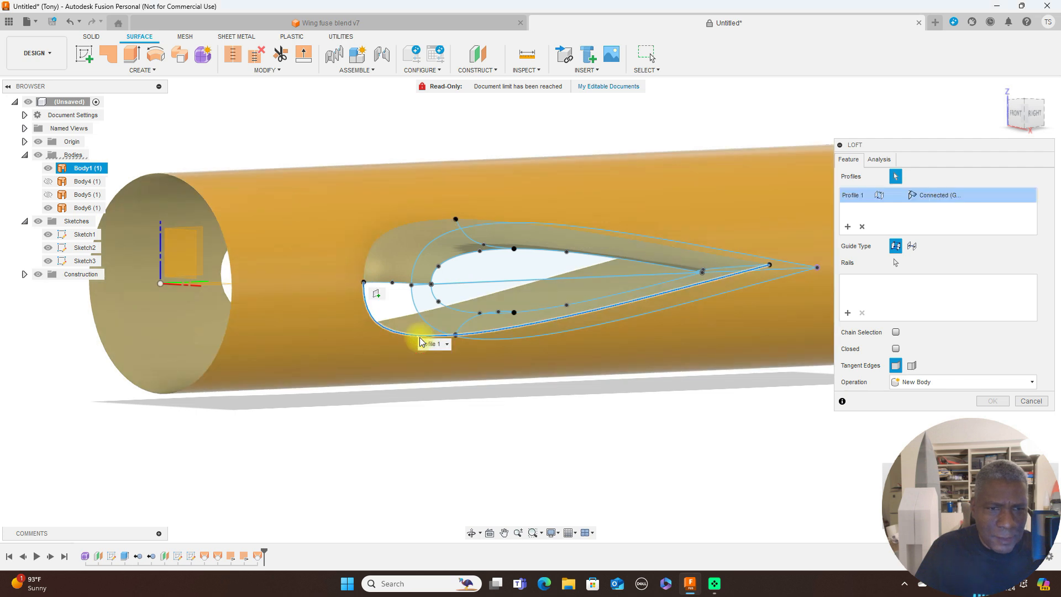
click(450, 311)
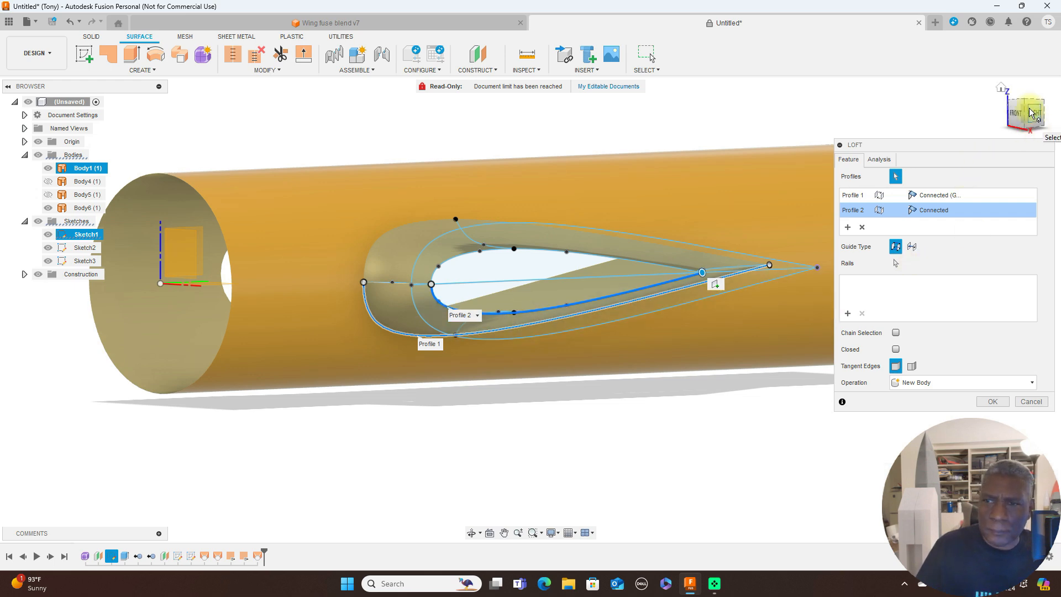
drag(1023, 106, 1012, 161)
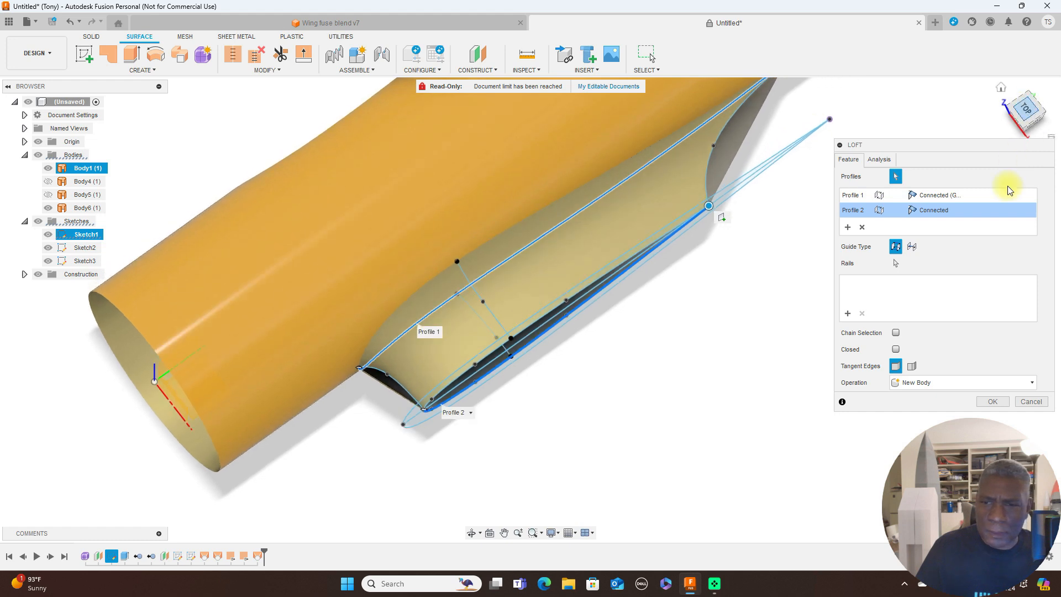
Add the front, rear and middle lower curves as the loft's guide rails and create the lower blend as a new body
click(847, 313)
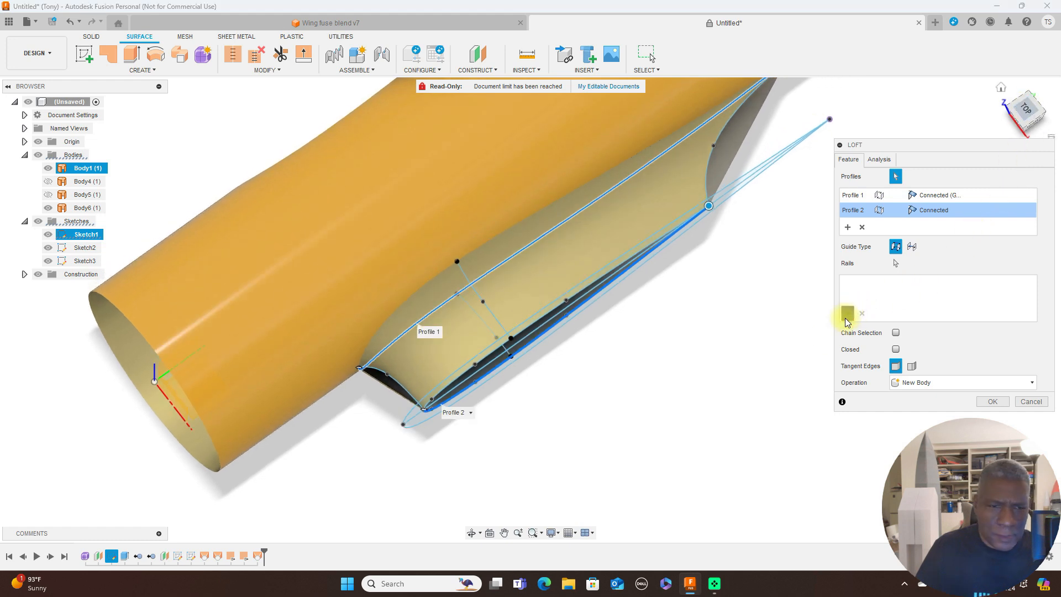
click(398, 385)
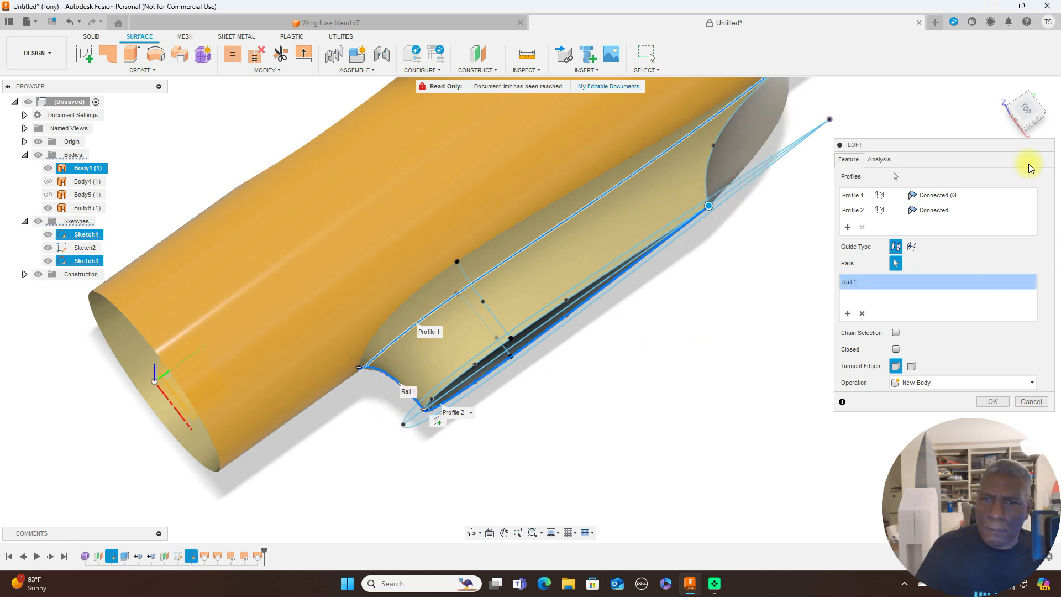
click(729, 123)
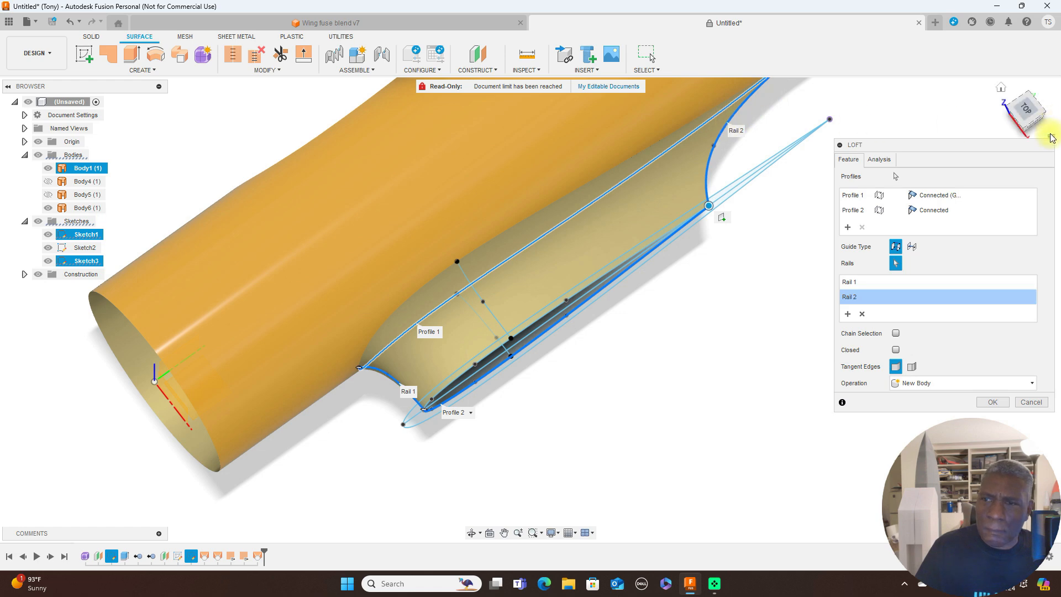
click(1025, 134)
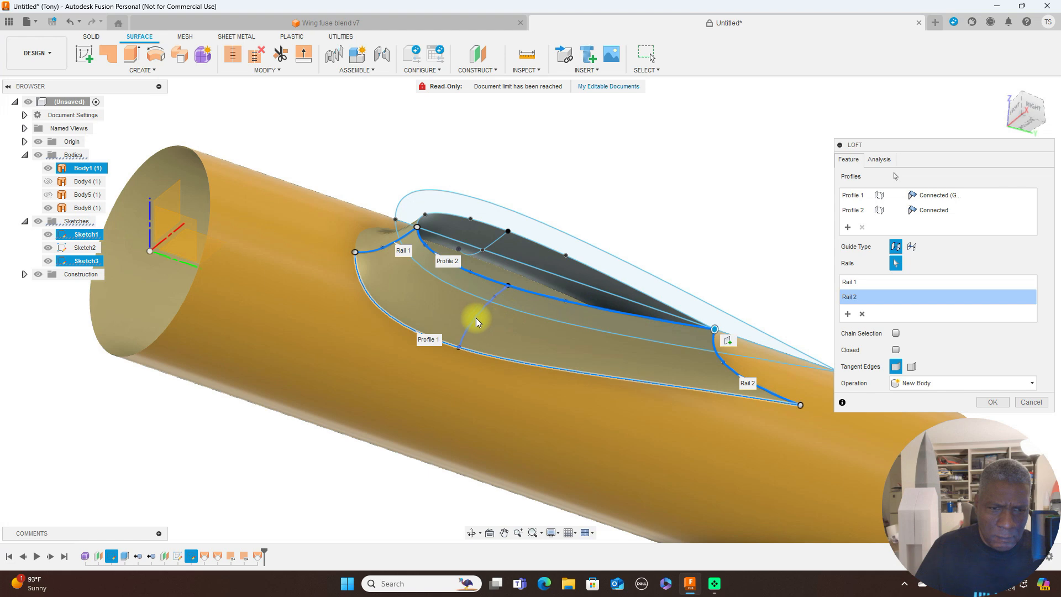
click(476, 317)
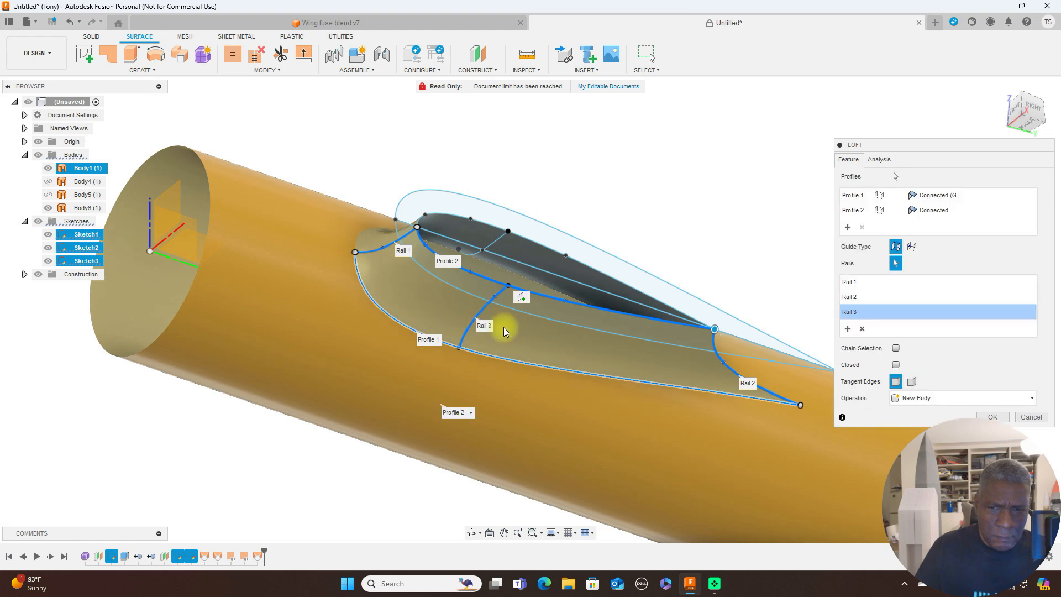
click(1002, 418)
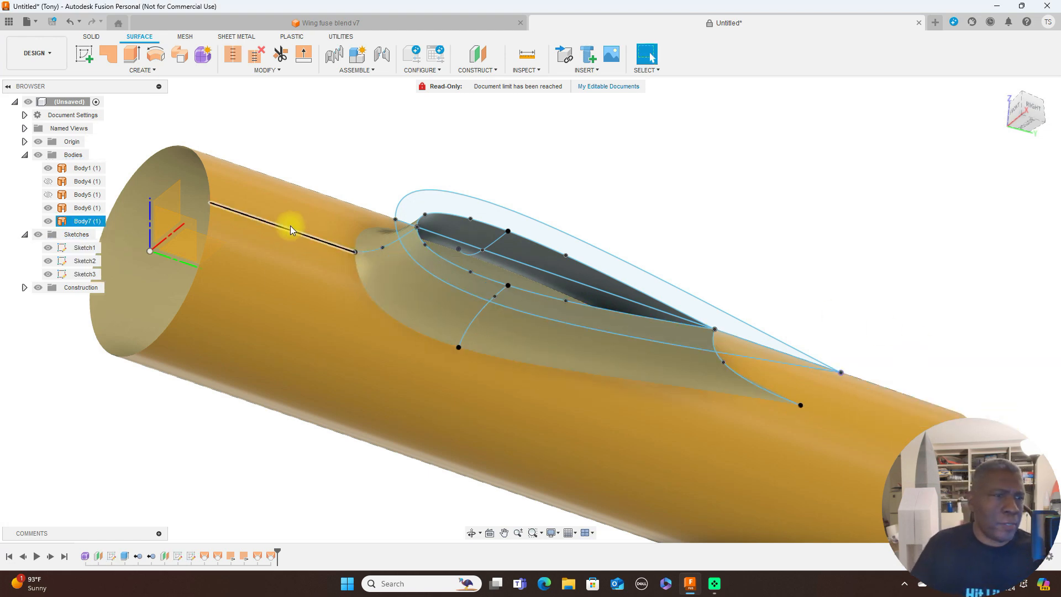
Hide all the sketches and examine the upper and lower blends from the right, the back and an angled view
click(38, 234)
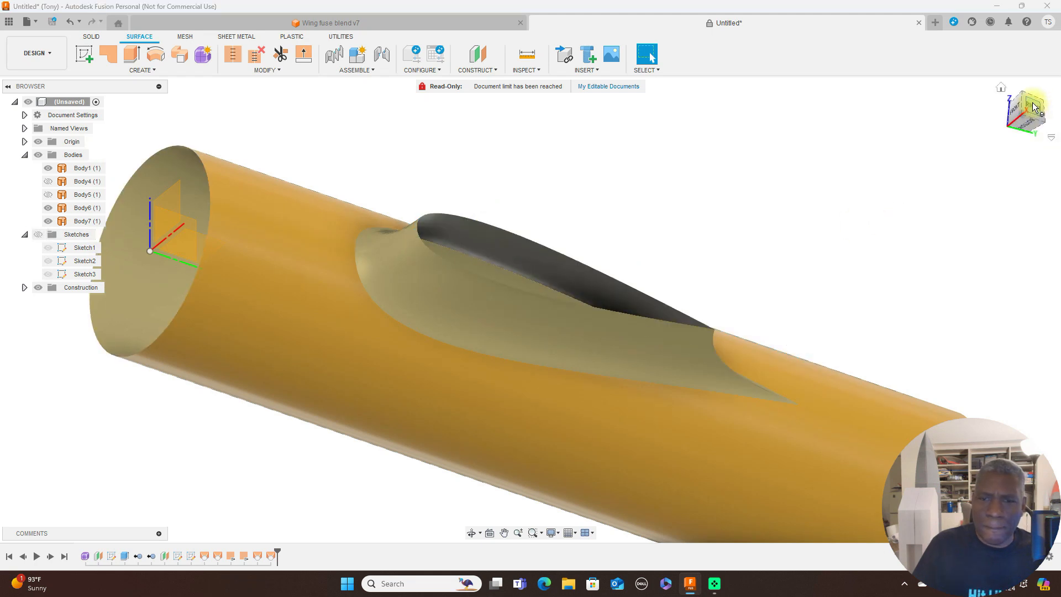
click(1019, 115)
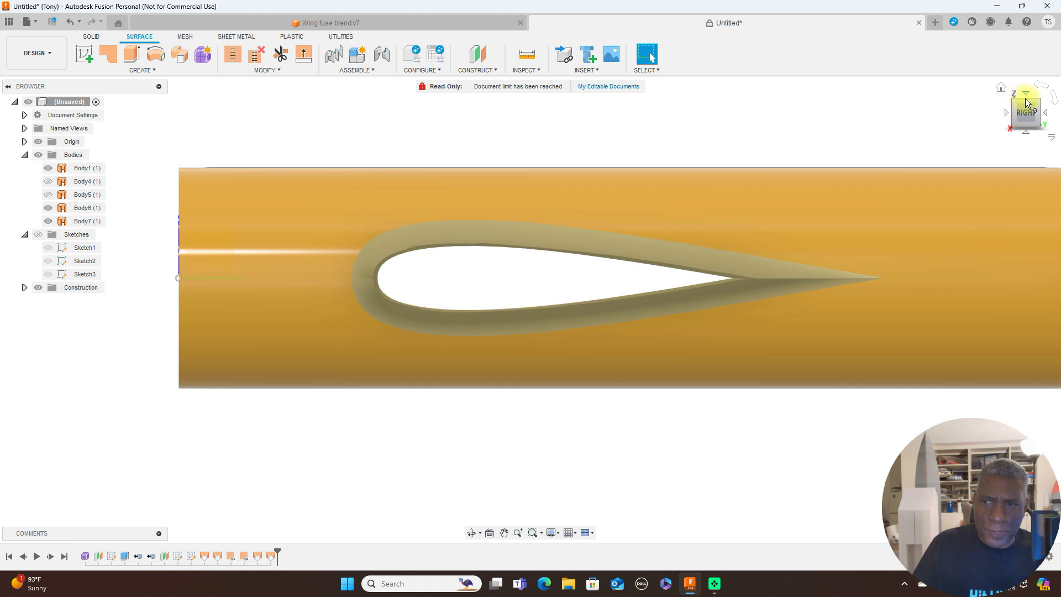
mouse_move(1025, 105)
shift+middle_down()
mouse_move(221, 155)
mouse_move(121, 141)
mouse_move(142, 109)
mouse_move(18, 102)
mouse_move(1018, 142)
mouse_move(970, 180)
mouse_move(883, 142)
mouse_move(868, 111)
mouse_move(1056, 110)
mouse_move(78, 104)
mouse_move(99, 147)
mouse_move(116, 102)
mouse_move(66, 130)
mouse_move(1028, 135)
mouse_move(906, 123)
mouse_move(1006, 106)
mouse_move(634, 268)
shift+middle_up()
click(610, 261)
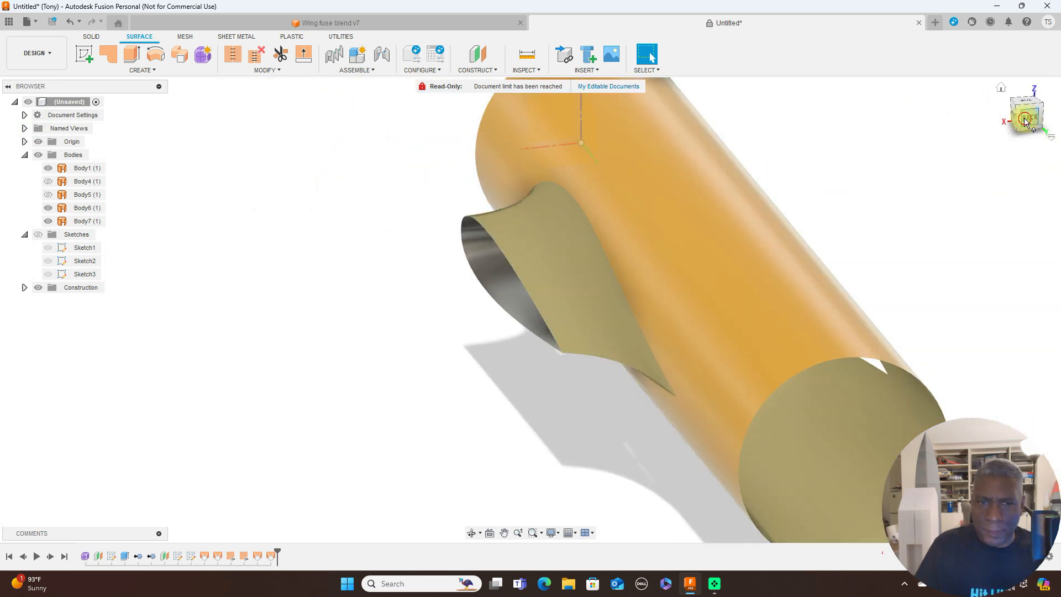
click(1027, 117)
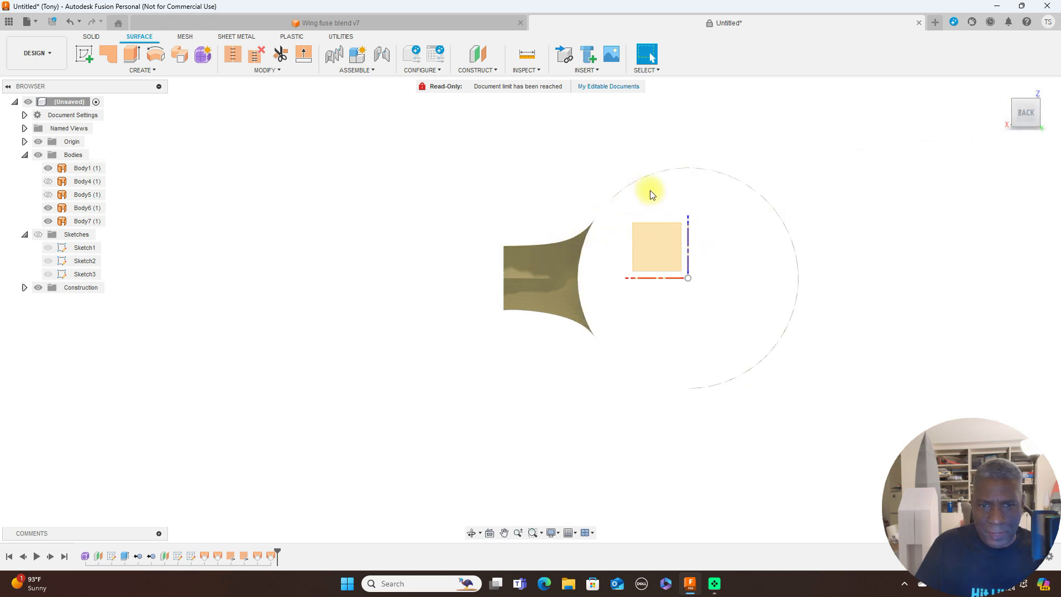
drag(1014, 115, 1052, 132)
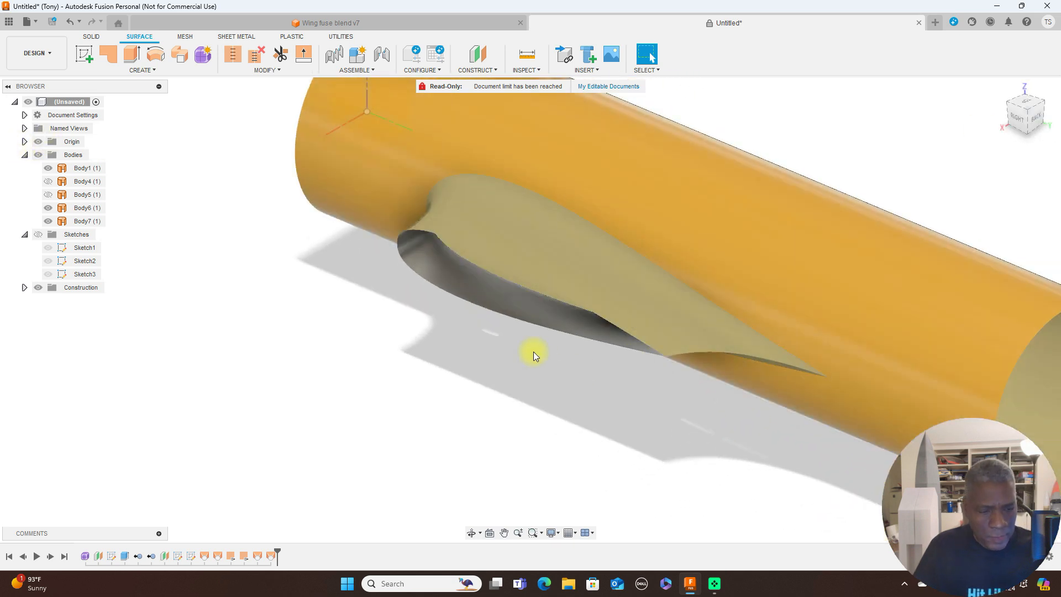
Reverse the normal of the upper blend's face on Body6
key(a)
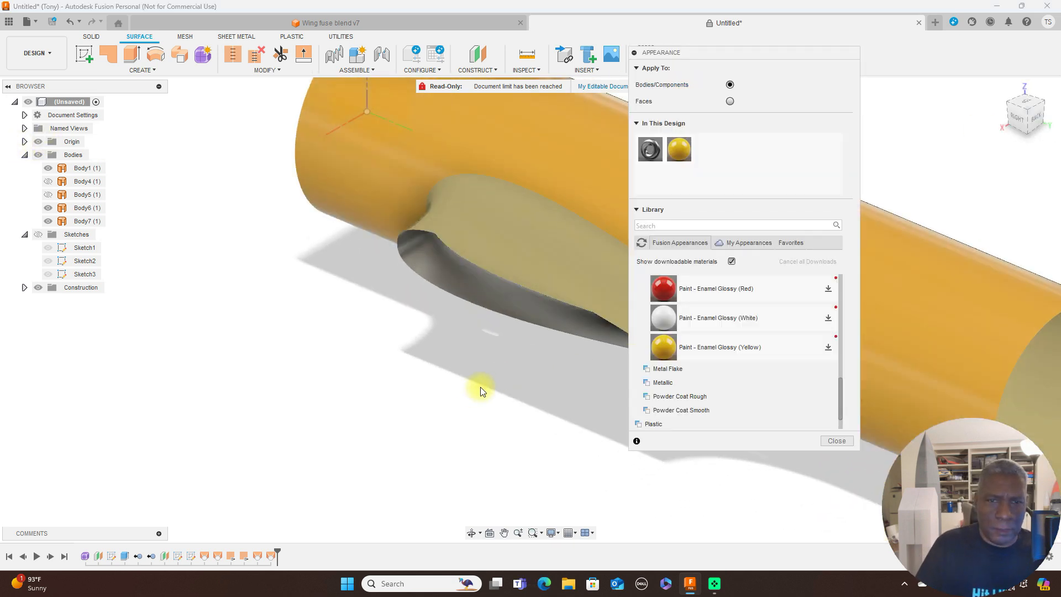
click(836, 440)
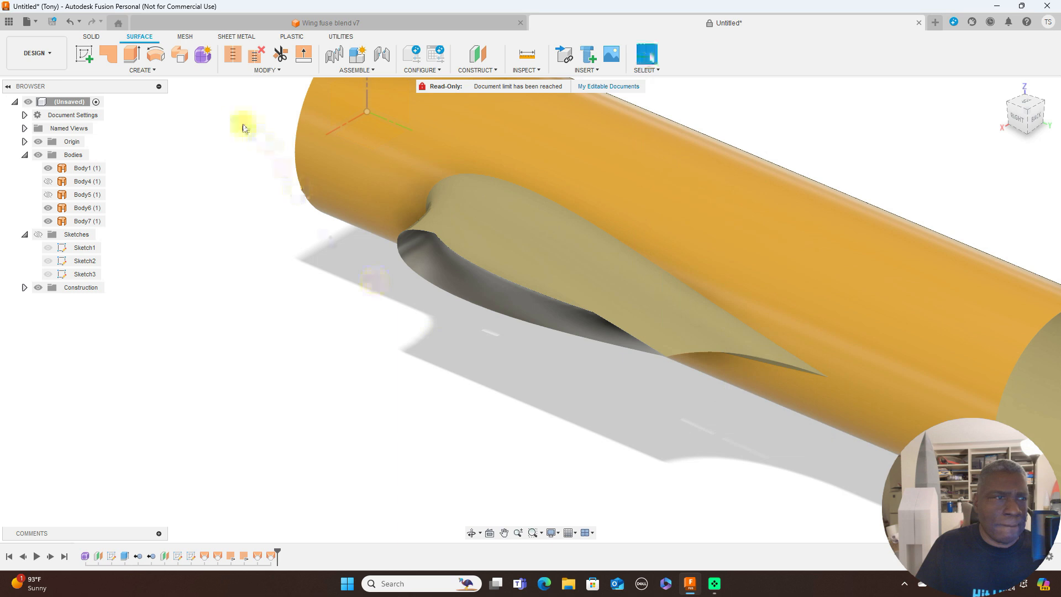
click(271, 71)
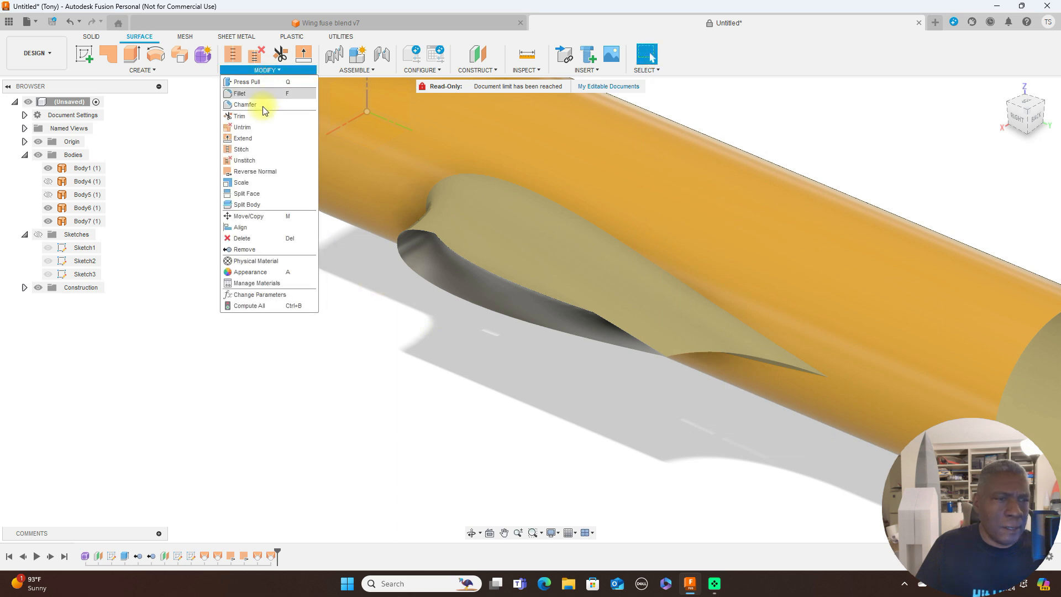
click(270, 171)
click(493, 230)
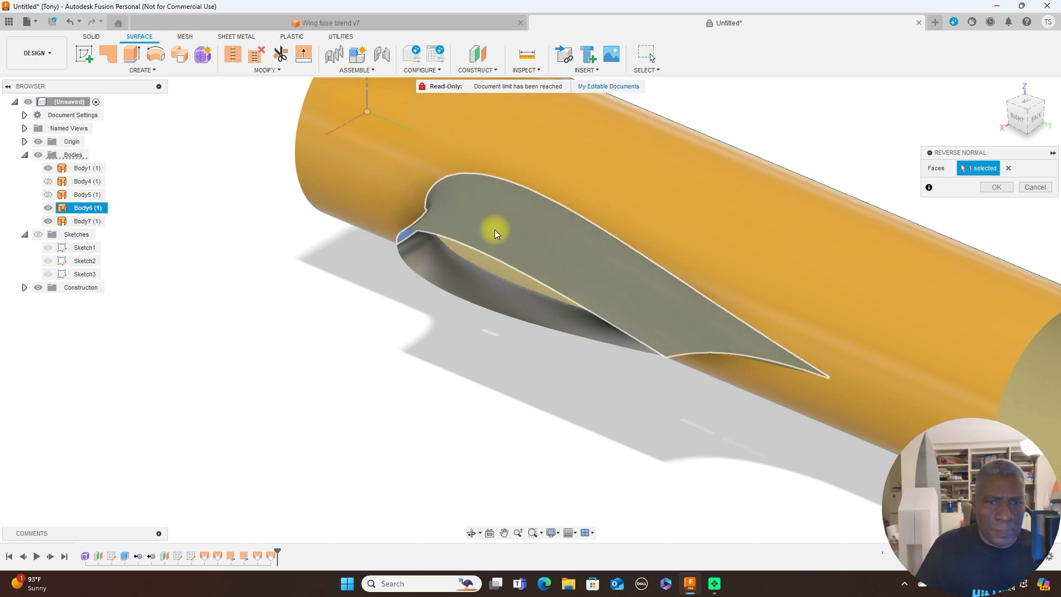
click(994, 188)
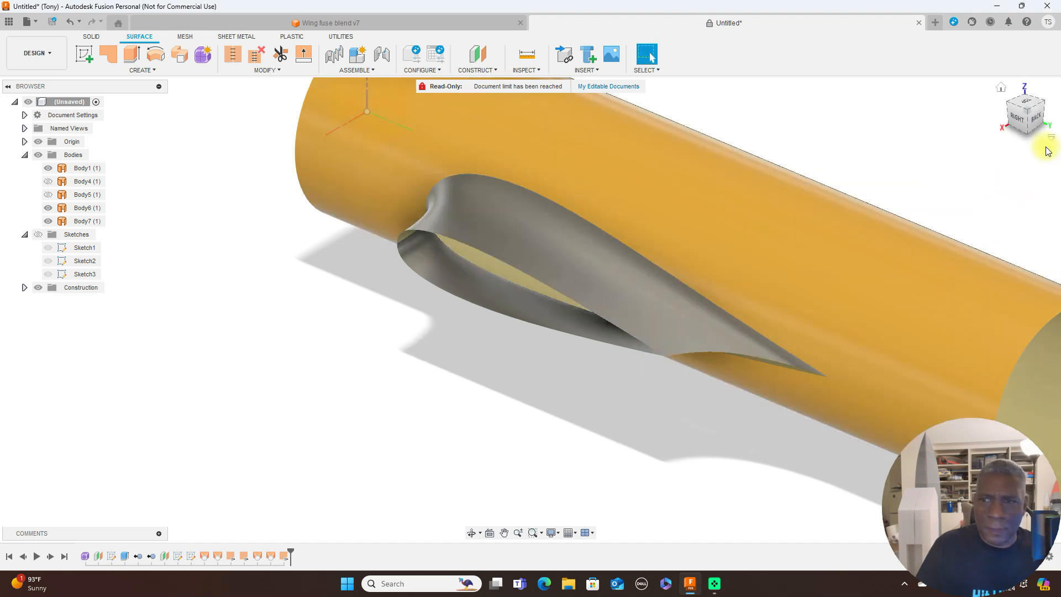
drag(1031, 138, 1031, 87)
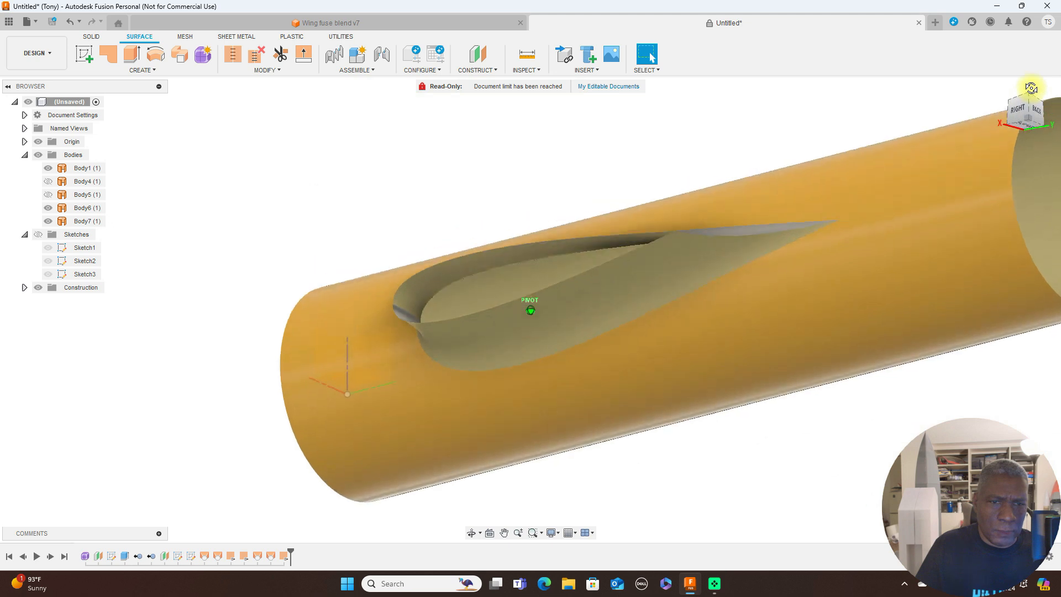
Reverse the normal of the lower blend's face on Body7
click(817, 185)
click(343, 152)
click(283, 70)
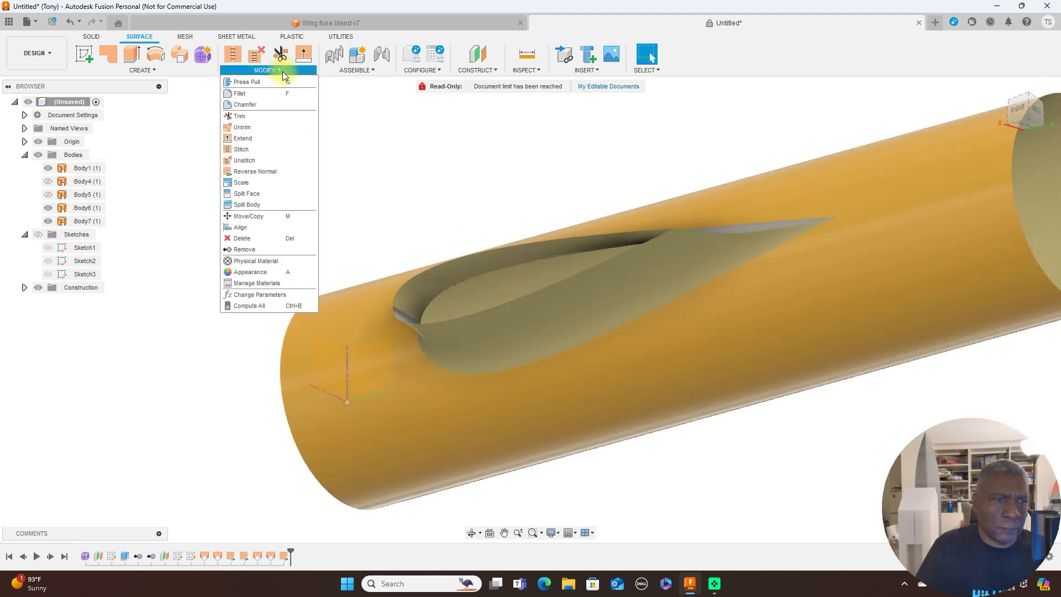
click(260, 171)
click(538, 312)
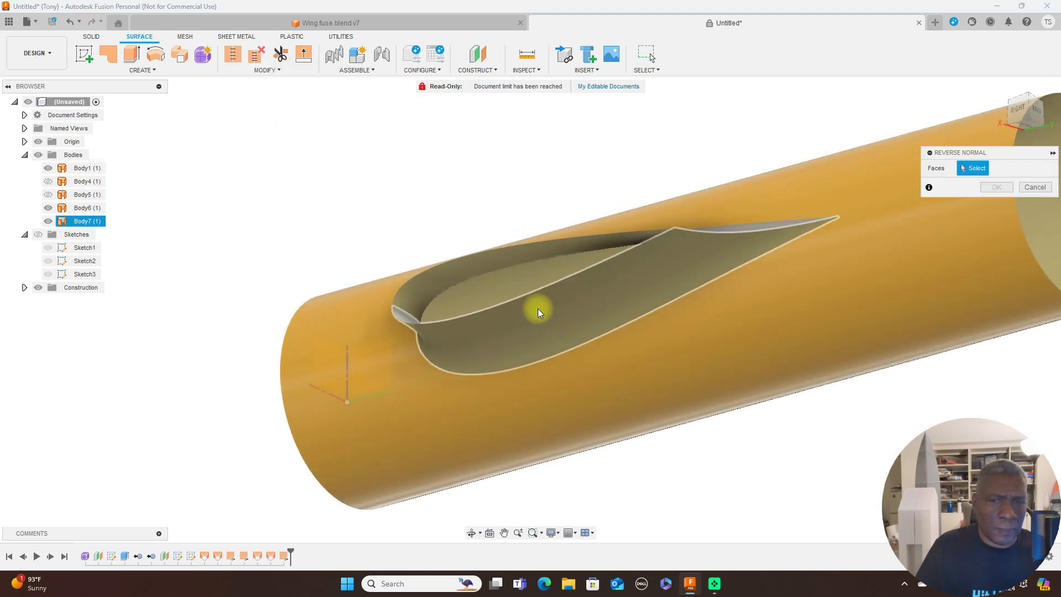
click(996, 187)
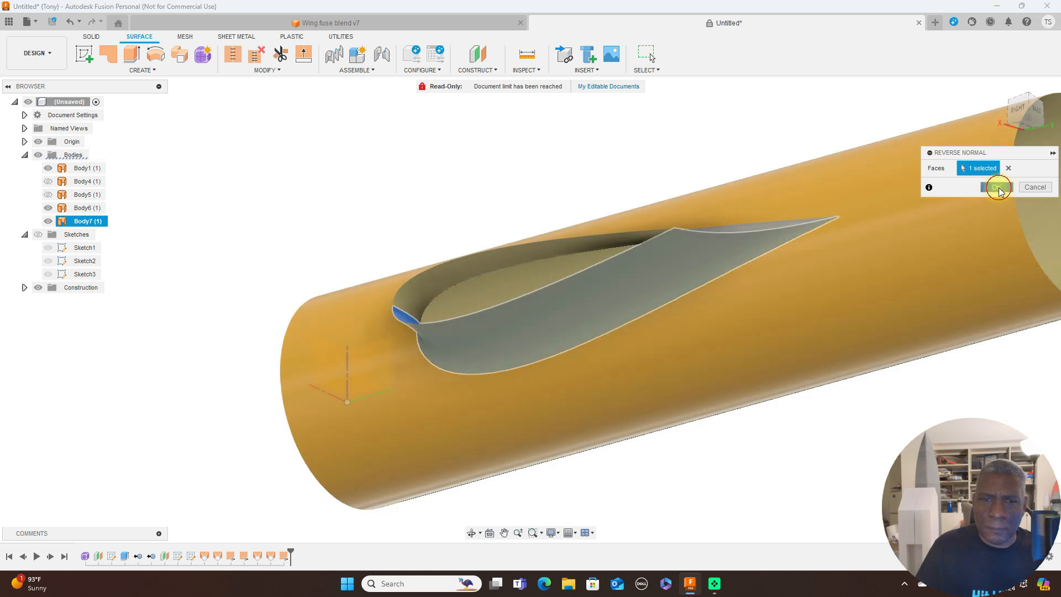
click(913, 110)
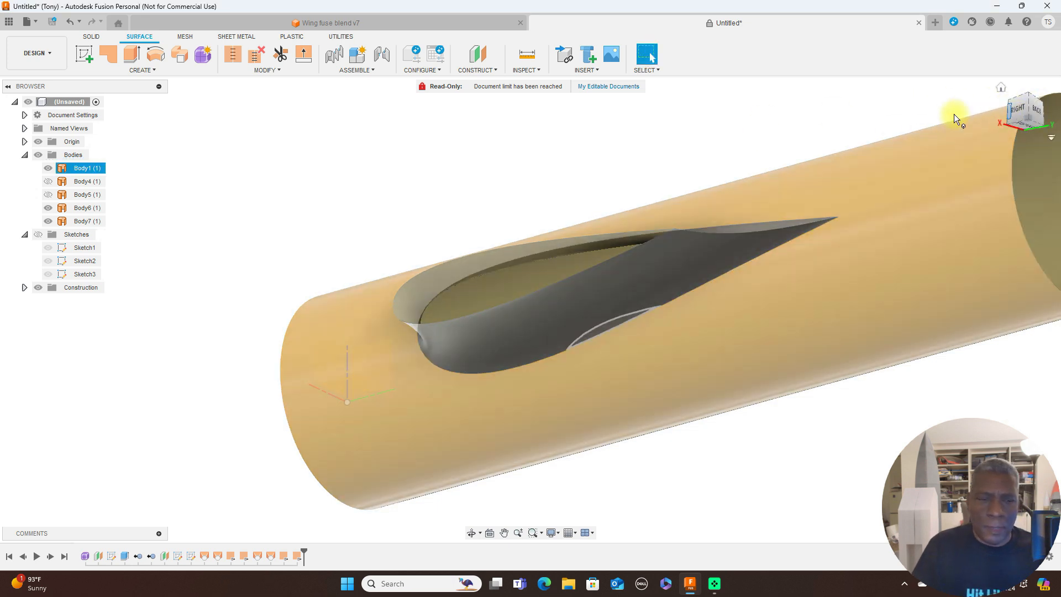
Apply the design's yellow paint appearance to the lower and upper blend bodies
key(a)
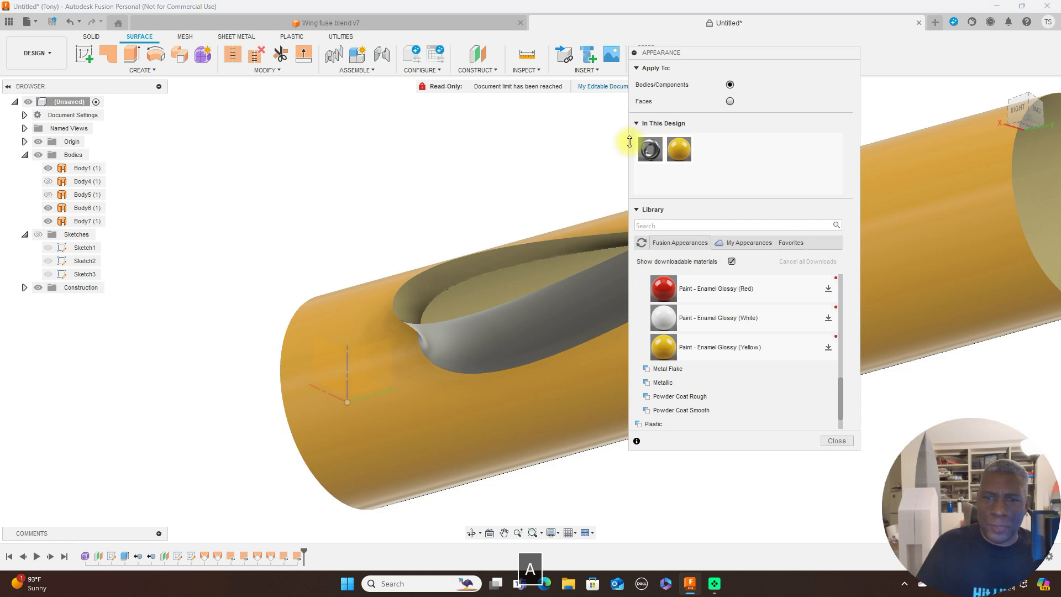
drag(678, 149, 530, 316)
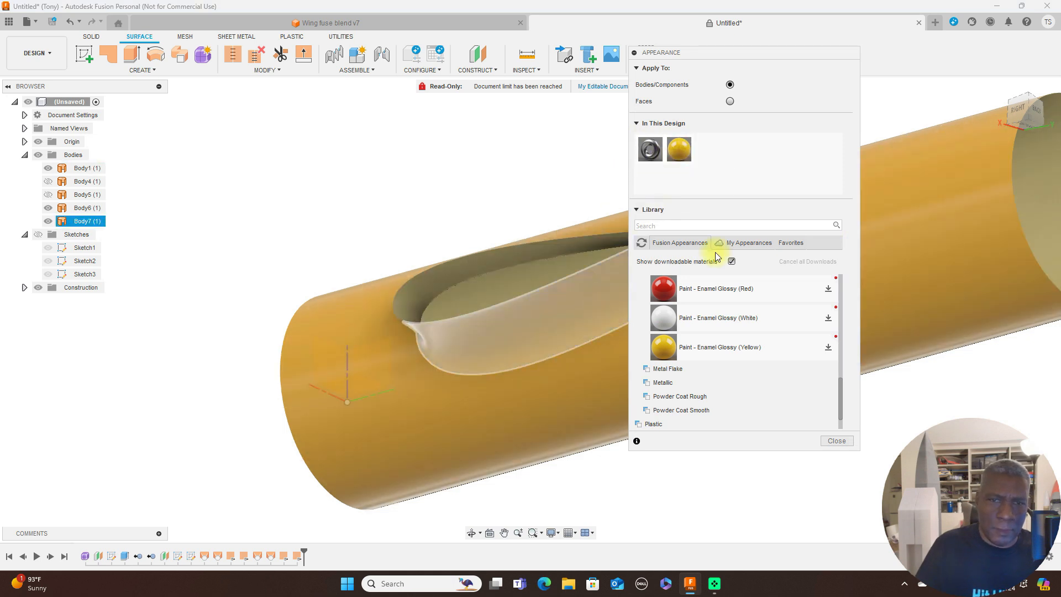
drag(797, 60, 937, 56)
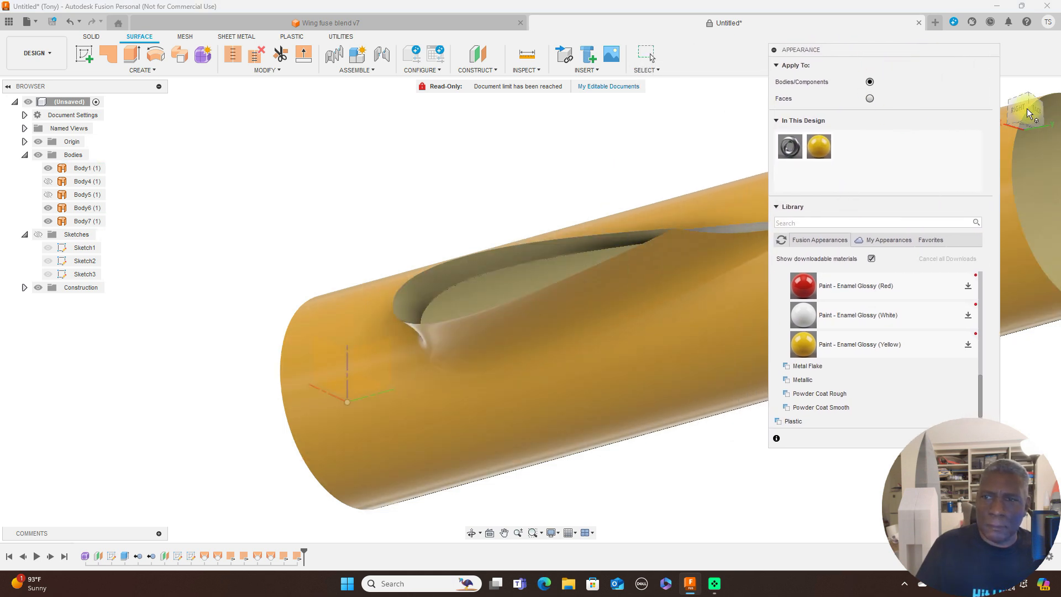
click(1028, 97)
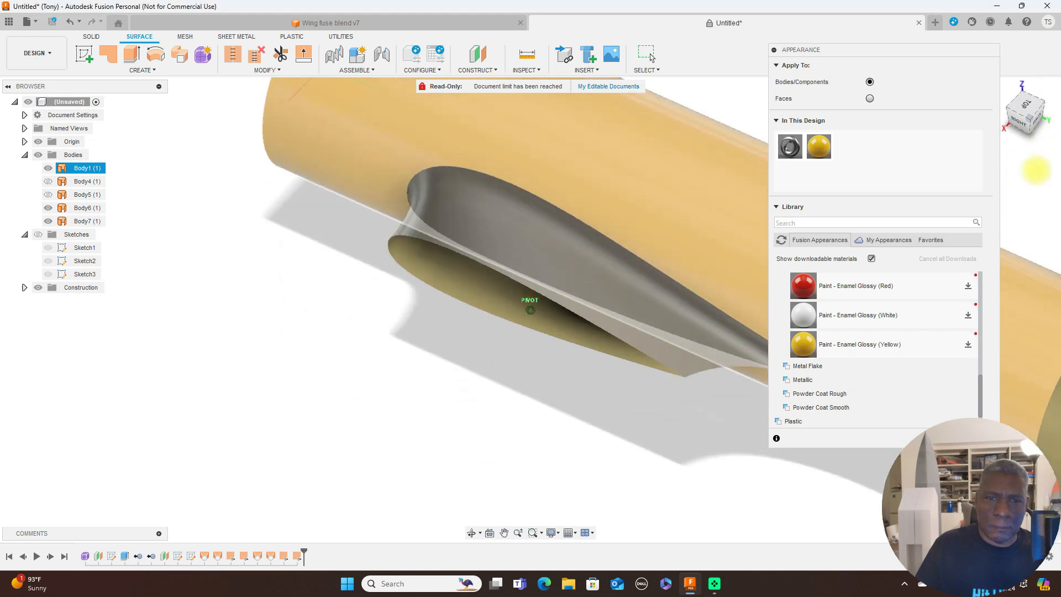
drag(821, 143, 598, 306)
drag(927, 54, 788, 31)
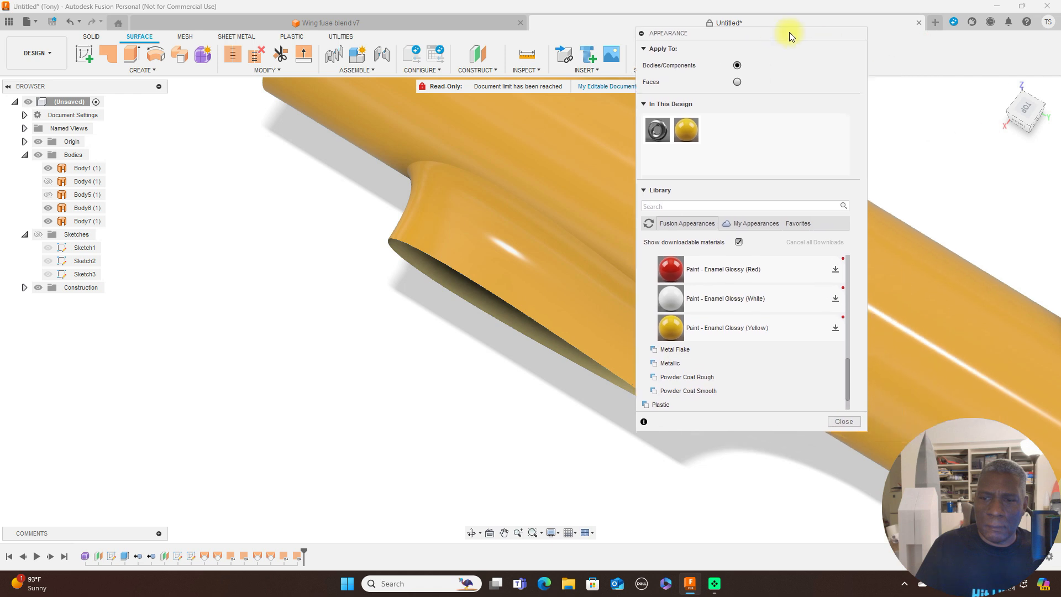
click(840, 418)
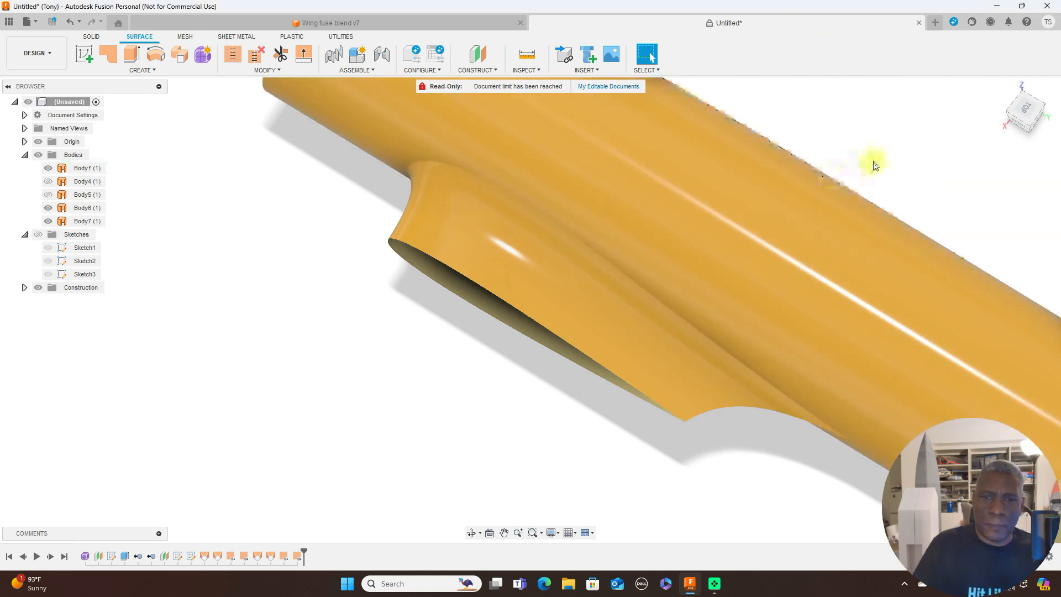
Hide the origin and examine the painted fuselage and wing blend from several angles
scroll(890, 159, down, 4)
middle_drag(895, 130, 694, 217)
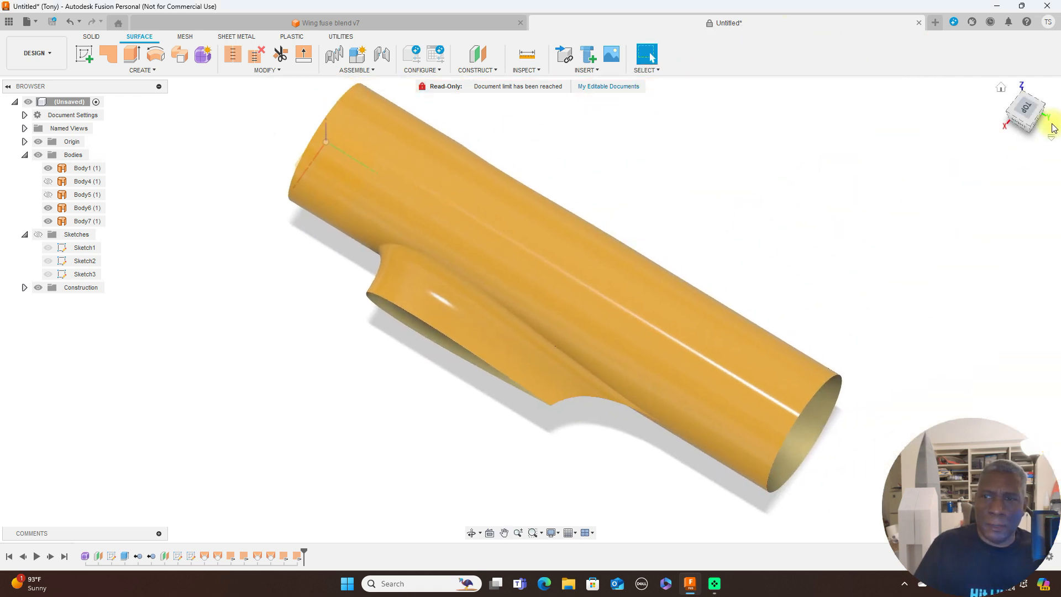
click(1031, 128)
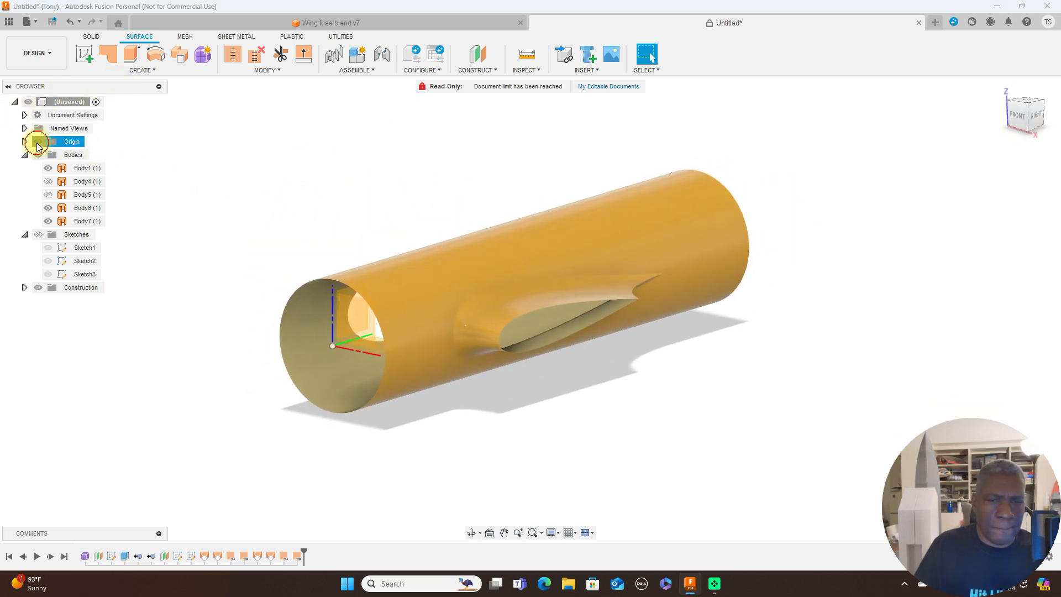
click(39, 142)
click(1019, 116)
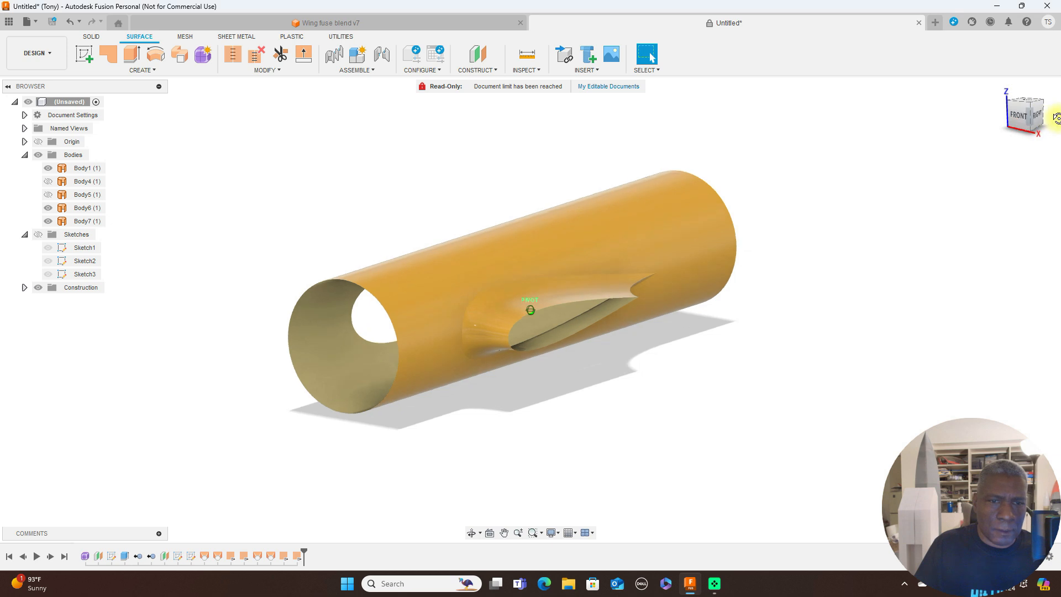
mouse_move(29, 122)
shift+middle_down()
mouse_move(6, 155)
mouse_move(1049, 178)
mouse_move(957, 164)
mouse_move(852, 109)
mouse_move(770, 106)
mouse_move(1052, 118)
mouse_move(6, 111)
mouse_move(1039, 122)
mouse_move(1017, 122)
shift+middle_up()
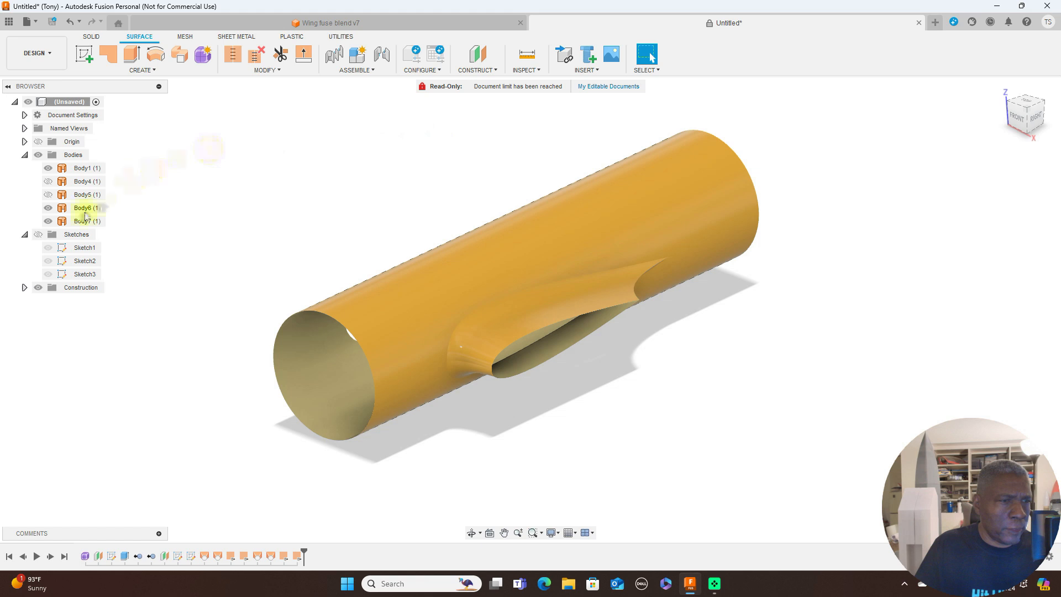
Toggle the blend bodies' visibility to compare them, with Body6 hidden and the earlier Body4 and Body5 shown
click(48, 221)
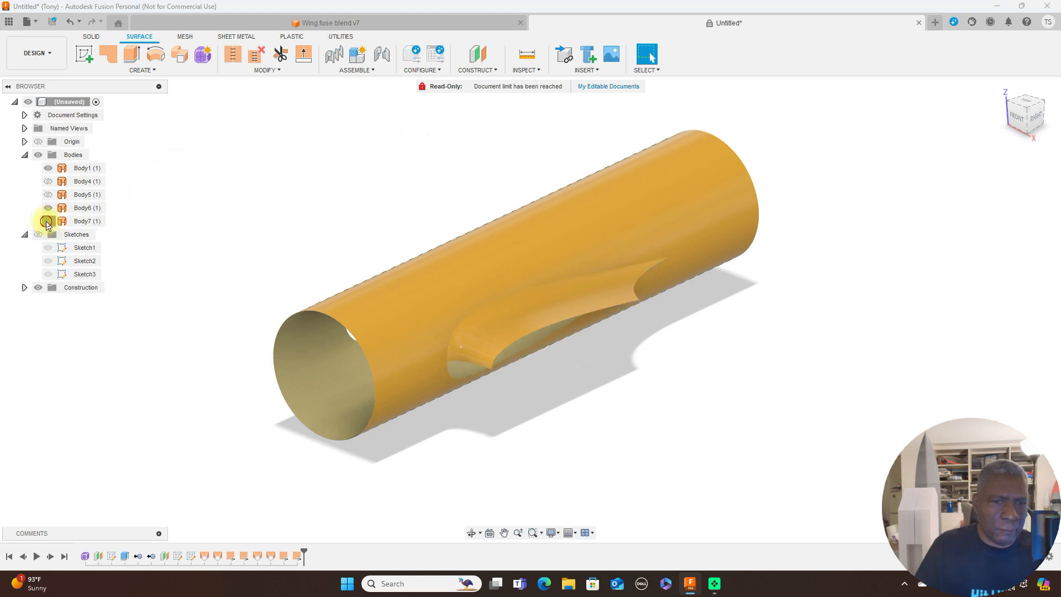
click(48, 220)
click(46, 209)
click(48, 207)
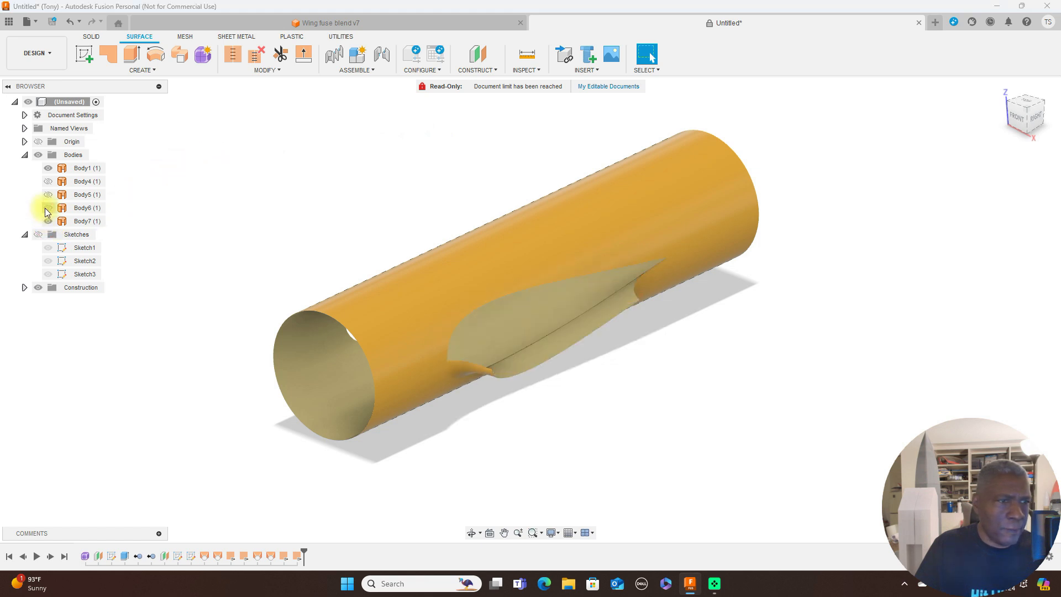
click(48, 194)
click(48, 181)
click(48, 181)
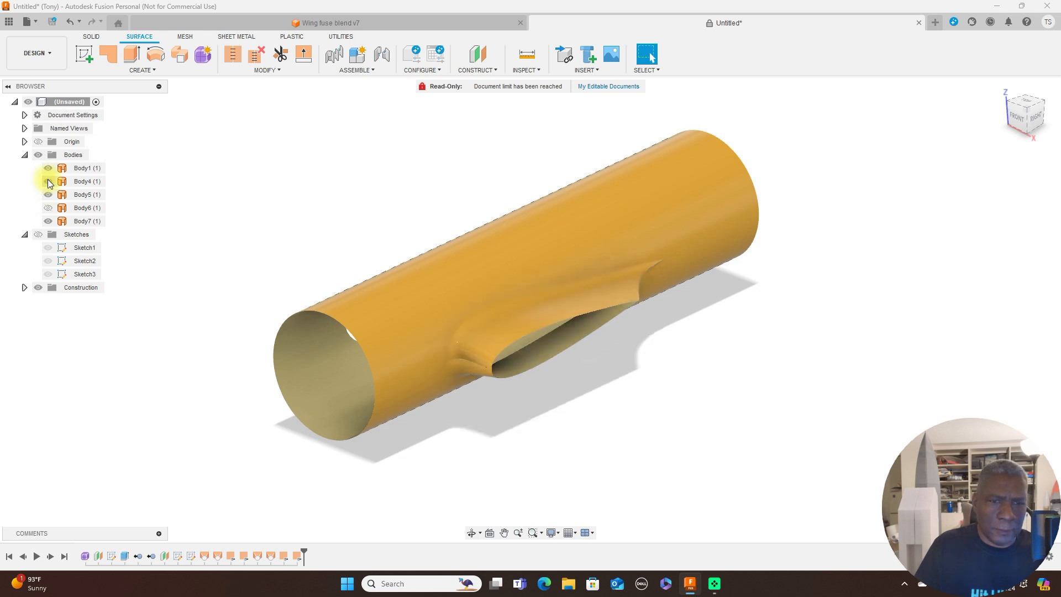
Examine the earlier upper blend, Body4, around the airfoil opening from the right and the front
mouse_move(1035, 110)
mouse_down()
mouse_move(951, 125)
mouse_move(921, 161)
mouse_move(797, 95)
mouse_move(881, 102)
mouse_move(980, 134)
mouse_move(1028, 122)
mouse_up()
click(1033, 122)
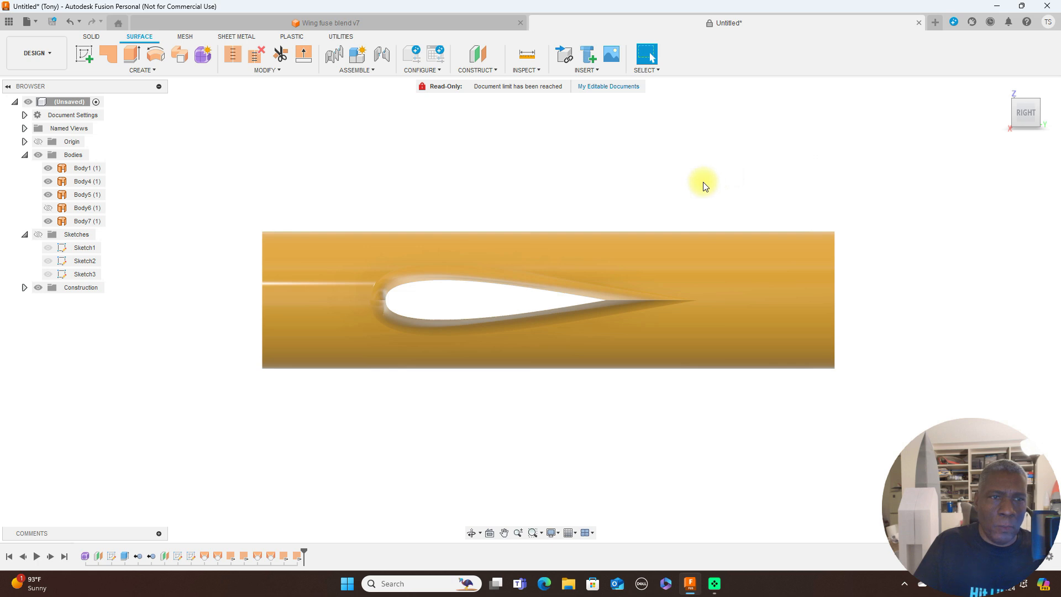
click(447, 276)
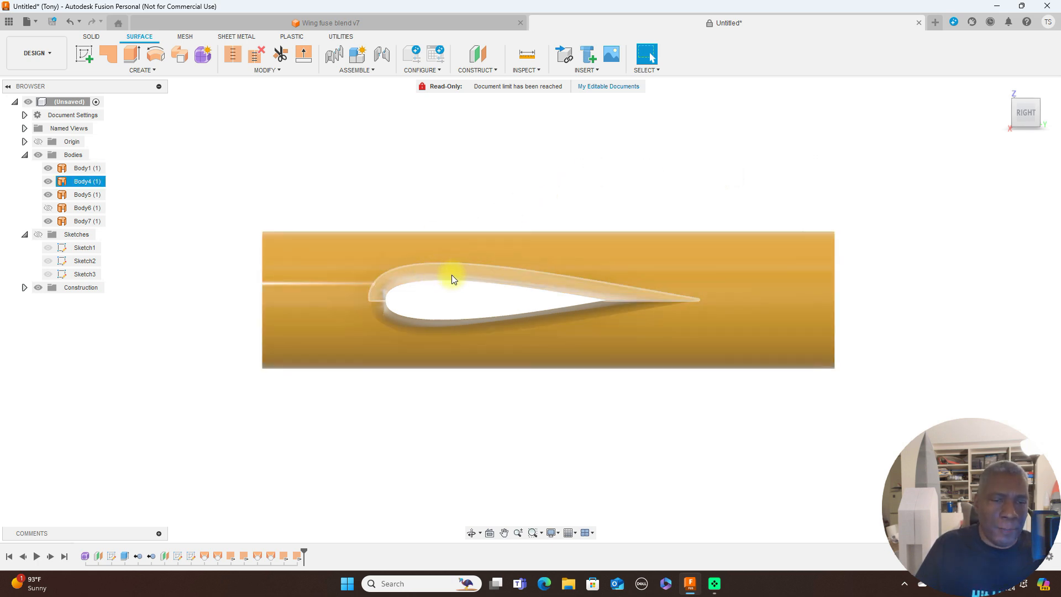
click(888, 175)
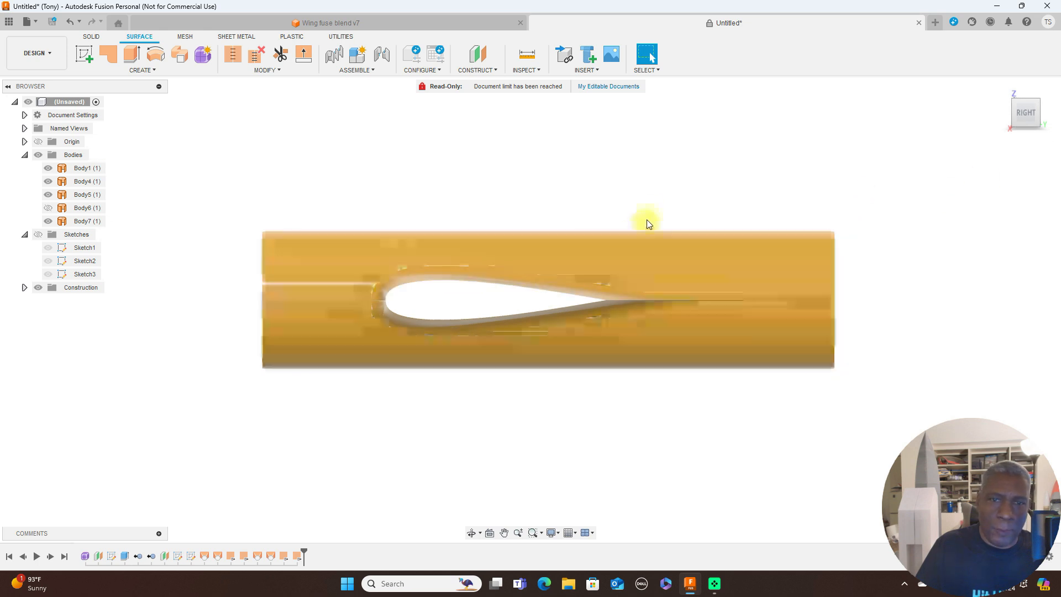
mouse_move(1015, 114)
mouse_down()
mouse_move(1057, 111)
mouse_move(87, 114)
mouse_move(83, 177)
mouse_move(982, 166)
mouse_move(861, 113)
mouse_move(849, 120)
mouse_move(1044, 142)
mouse_move(60, 119)
mouse_move(1018, 119)
mouse_up()
click(1015, 115)
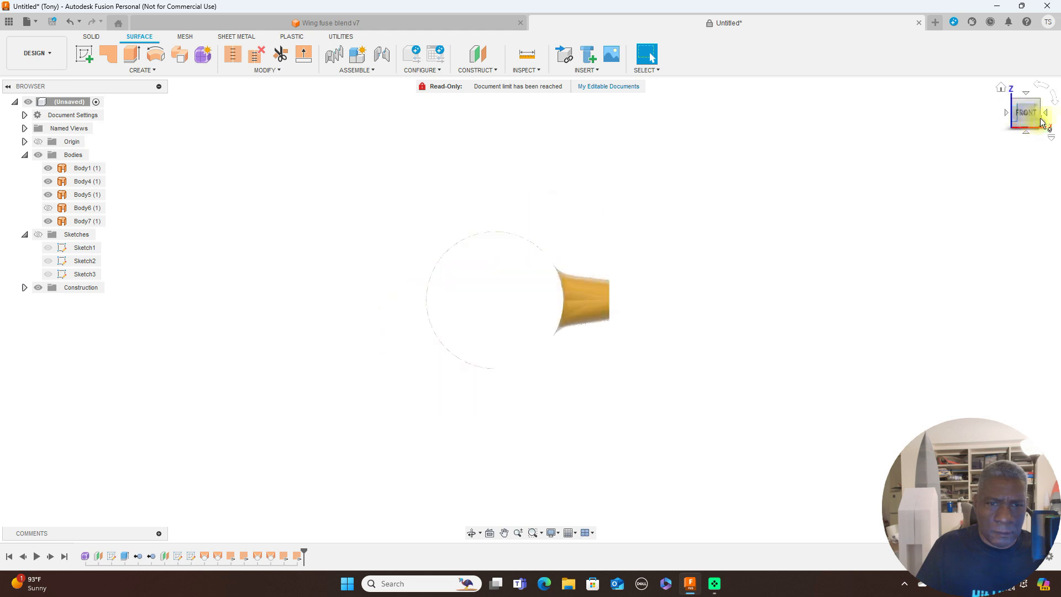
click(1047, 114)
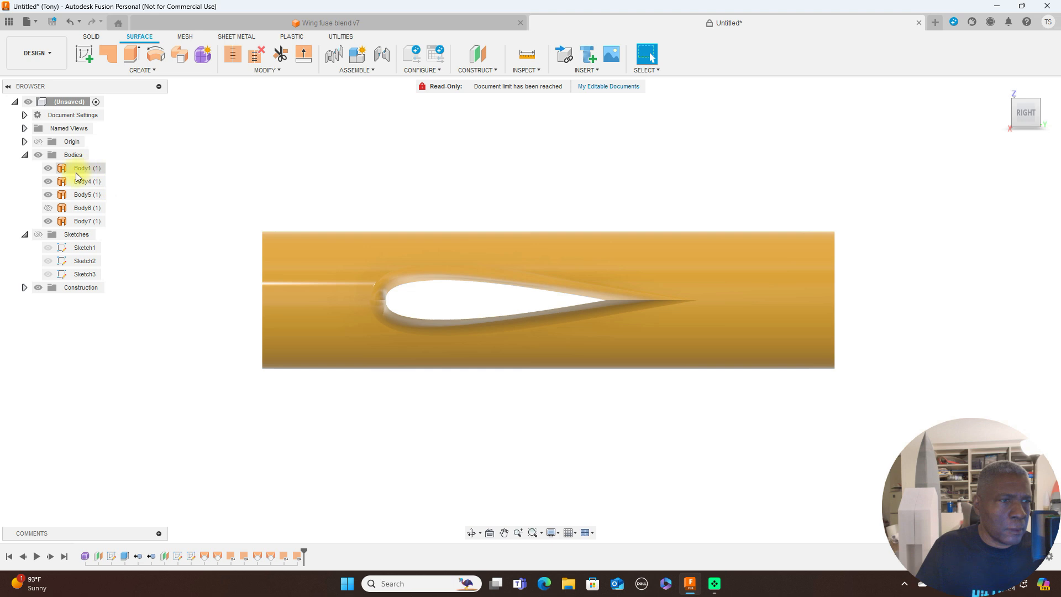
Hide Body4 and Body5 and show Body6 again to compare the rebuilt upper blend
click(49, 181)
click(48, 195)
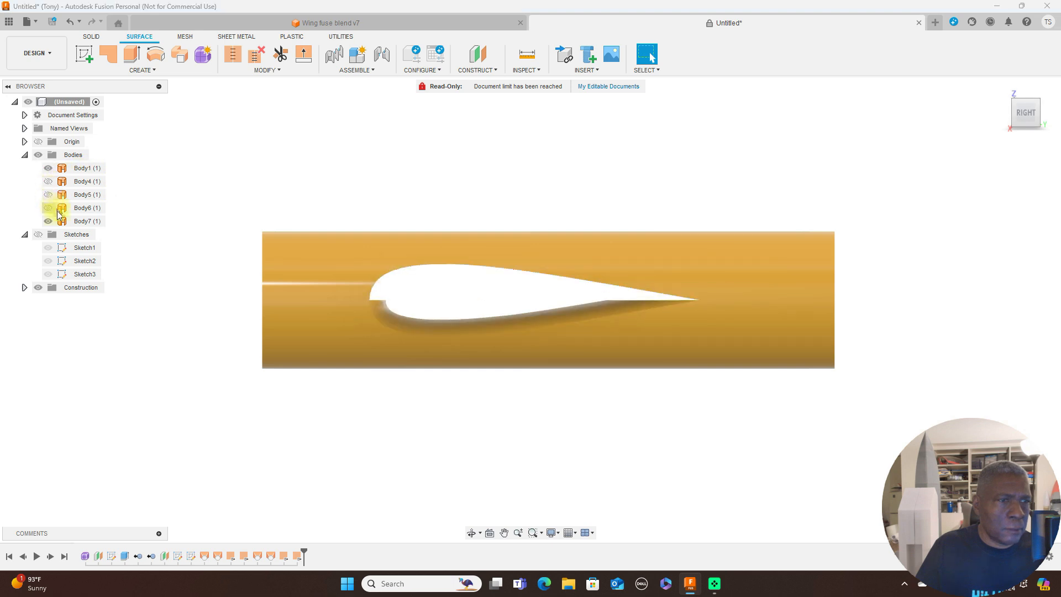
click(48, 209)
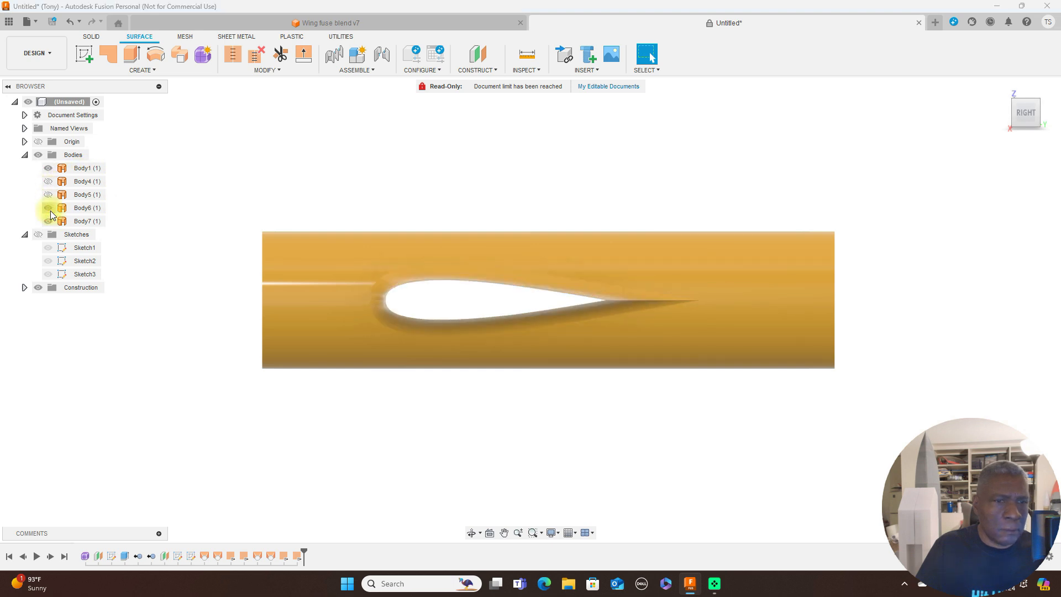
click(48, 209)
click(49, 209)
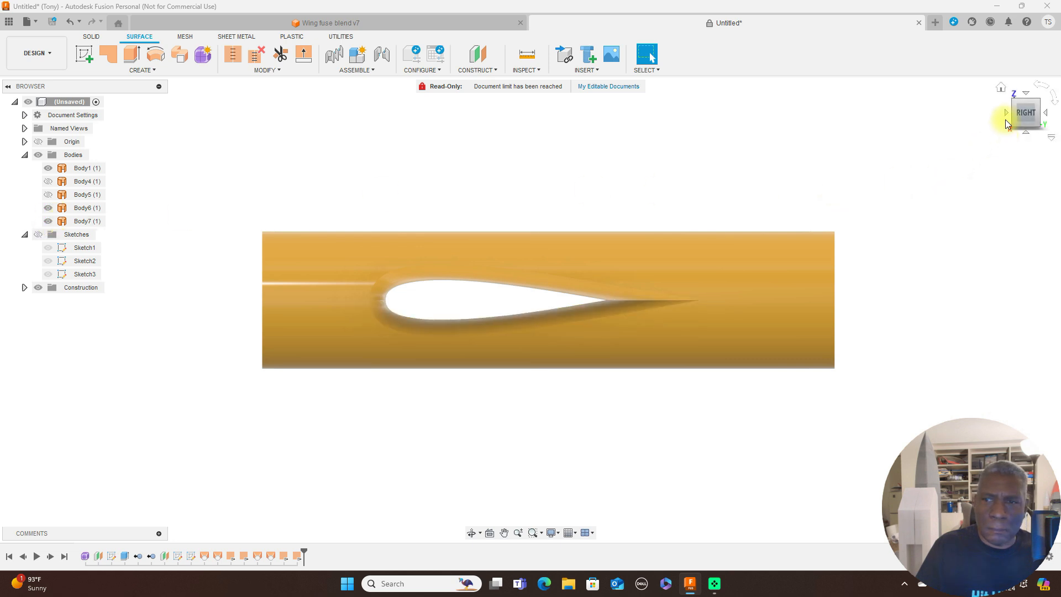
Mirror the upper and lower blend bodies, Body6 and Body7, about the fuselage's vertical lengthwise origin plane as new bodies
mouse_move(1015, 112)
mouse_down()
mouse_move(1037, 115)
mouse_move(12, 114)
mouse_move(113, 111)
mouse_move(125, 122)
mouse_move(100, 154)
mouse_move(48, 170)
mouse_move(1034, 178)
mouse_move(940, 163)
mouse_move(869, 135)
mouse_move(866, 116)
mouse_move(1022, 114)
mouse_move(69, 123)
mouse_move(72, 135)
mouse_up()
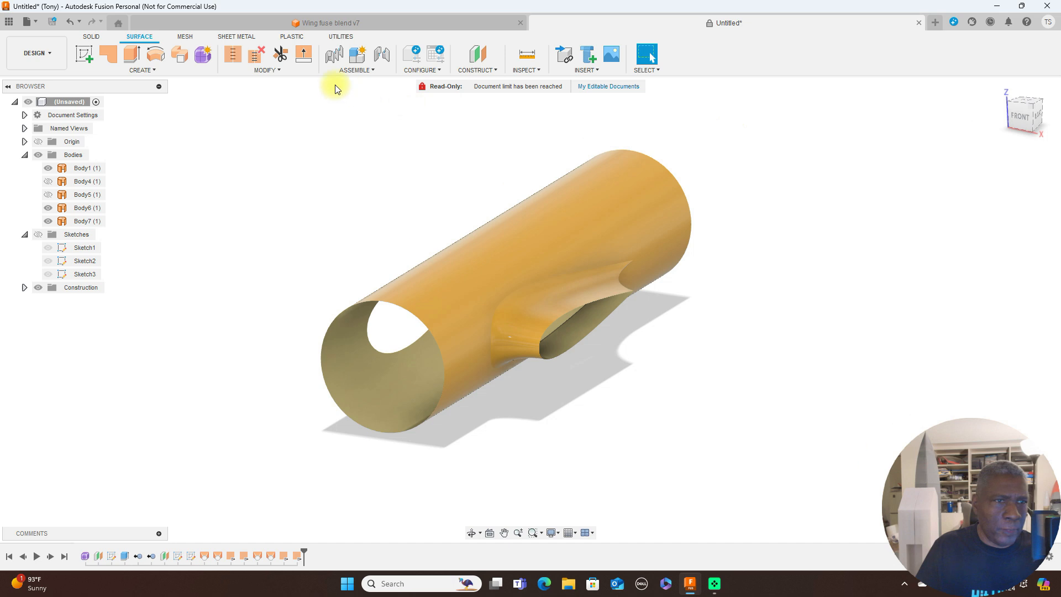
click(161, 69)
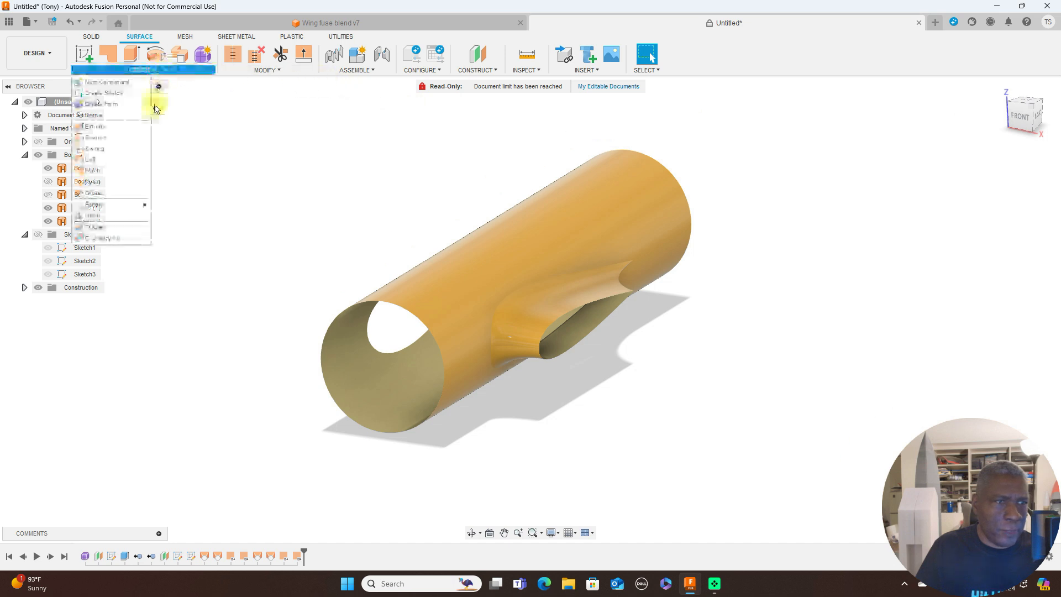
click(569, 285)
click(155, 70)
click(117, 213)
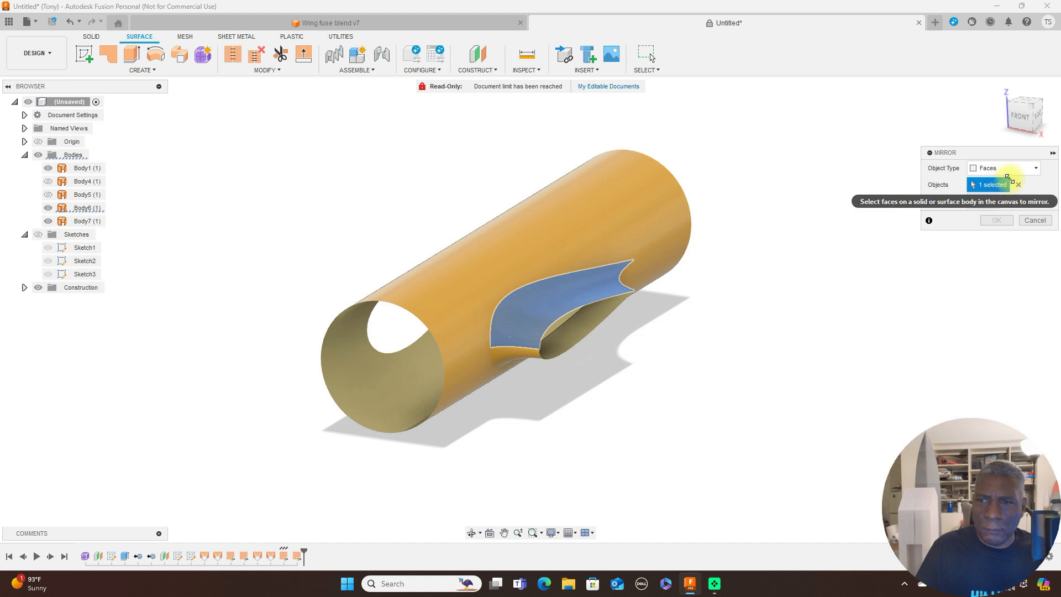
click(1011, 169)
click(1008, 180)
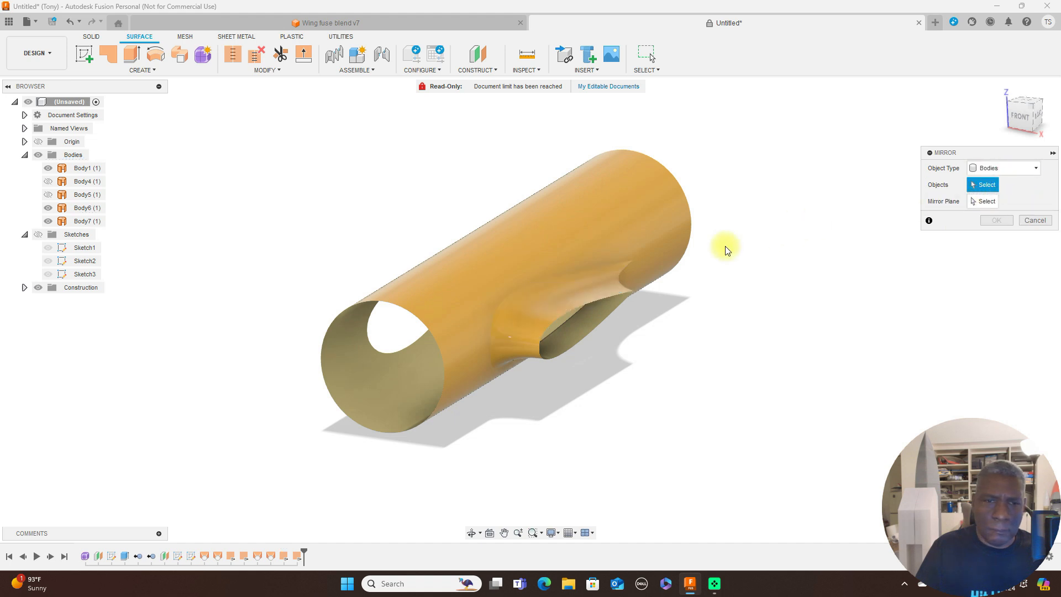
click(557, 296)
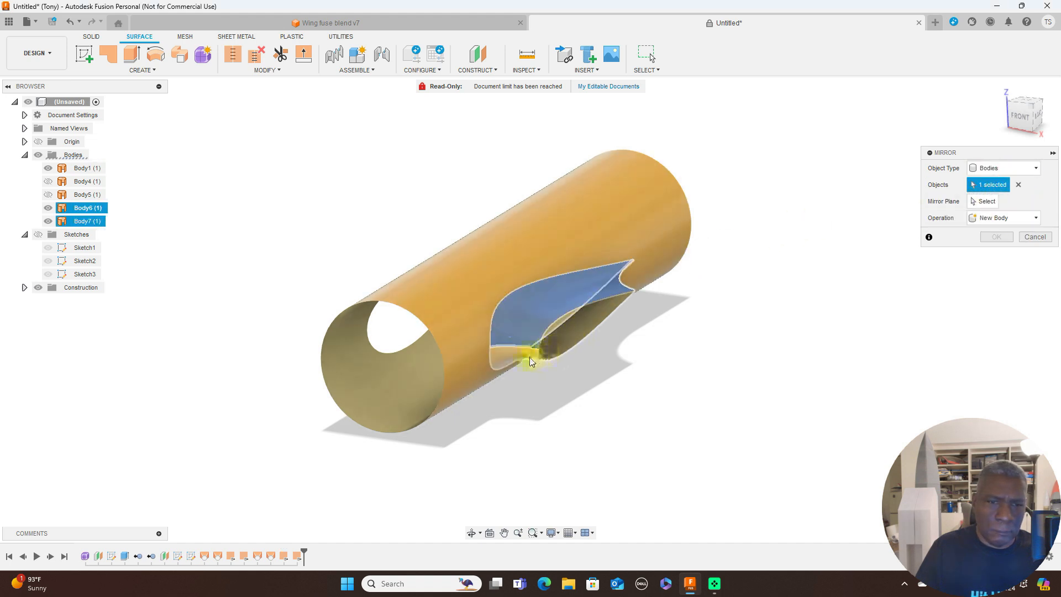
click(530, 356)
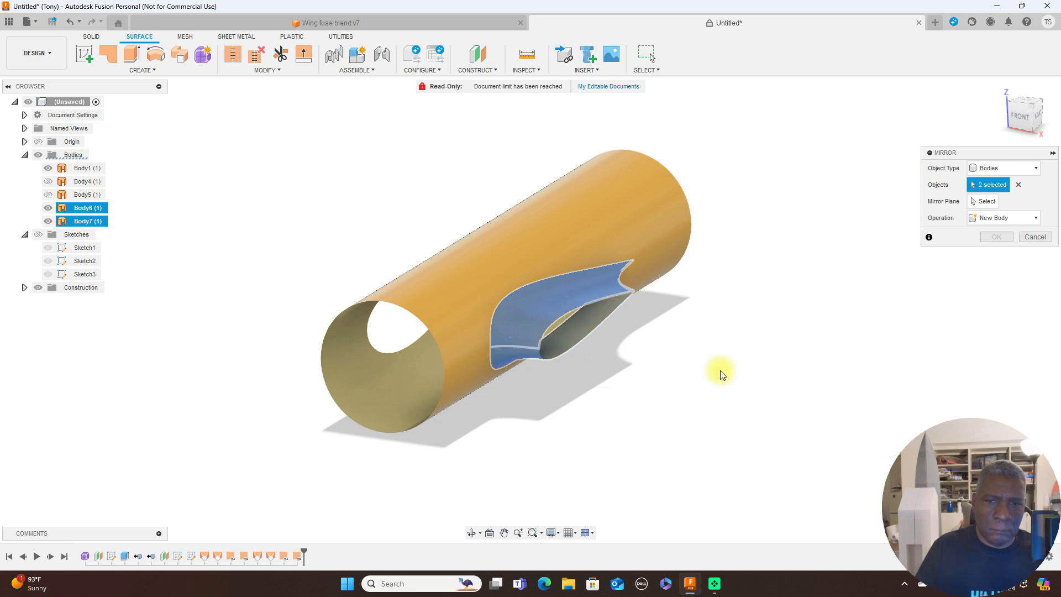
click(986, 202)
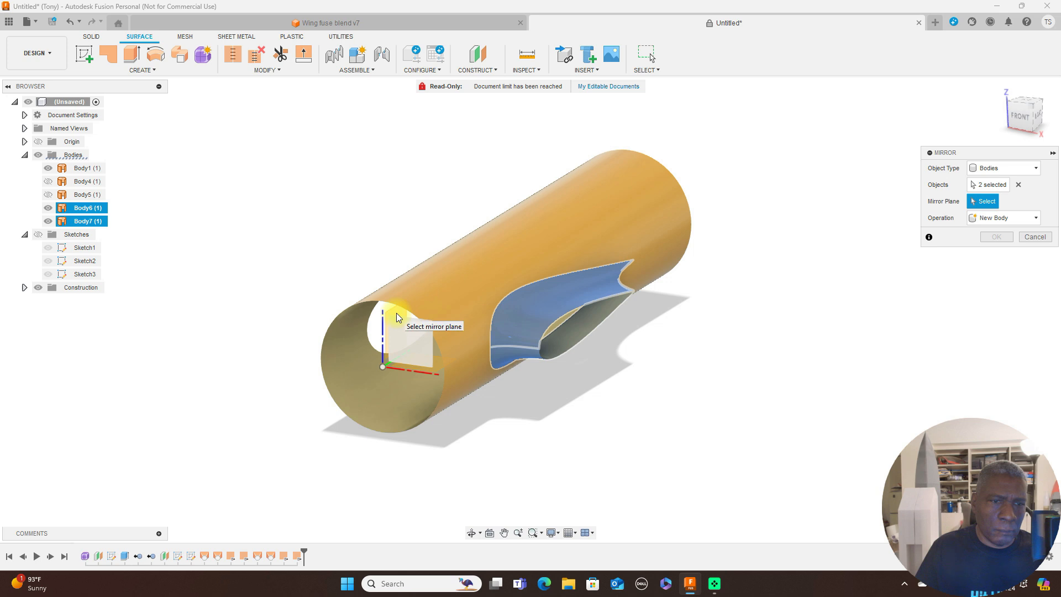
scroll(396, 313, up, 3)
click(392, 350)
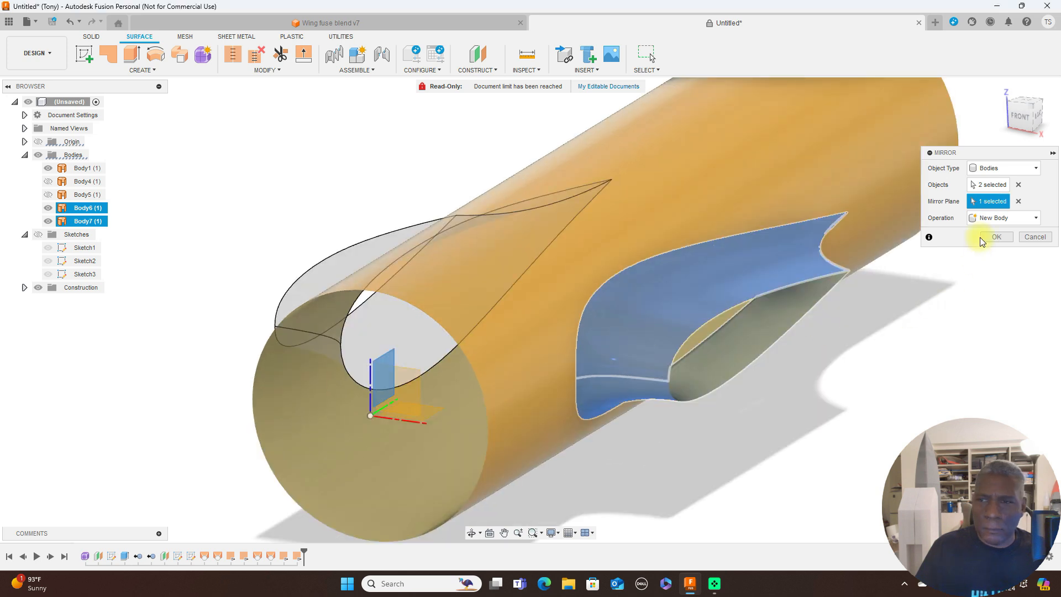
Examine the mirrored blends on both sides of the fuselage from the front and the right
scroll(928, 309, down, 3)
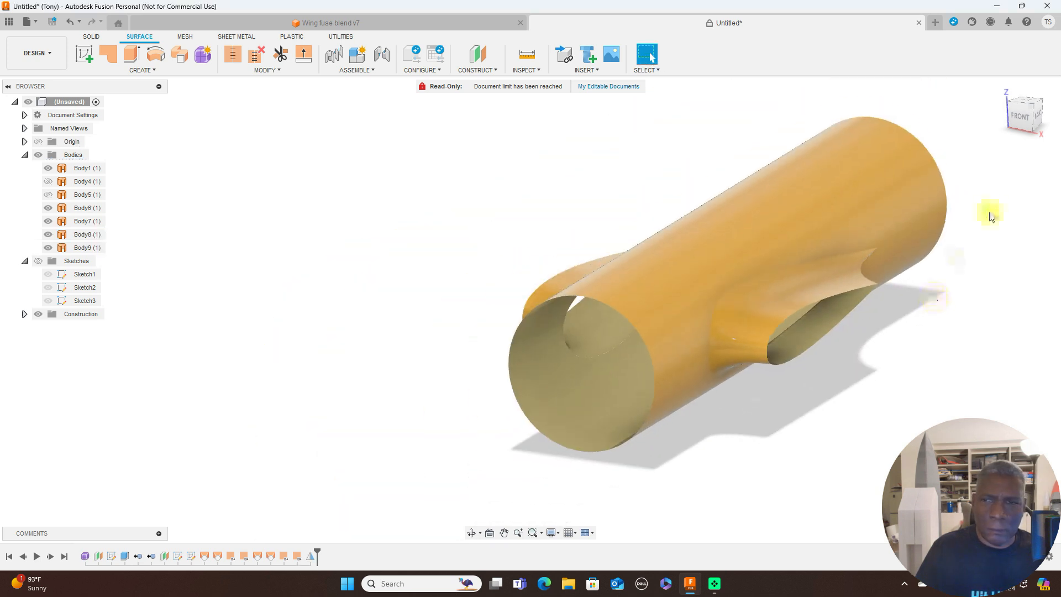
click(1029, 116)
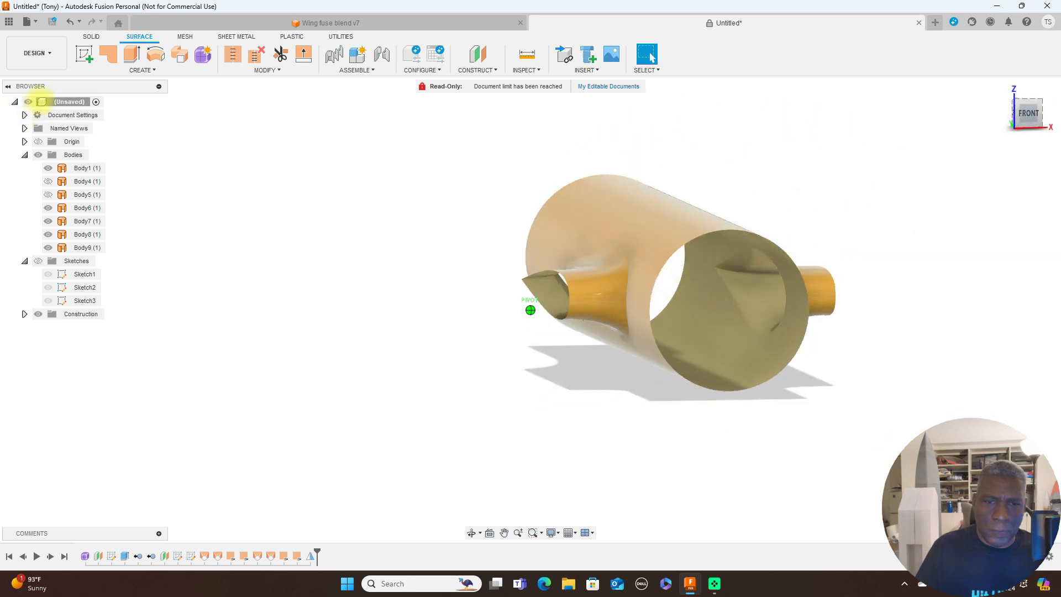
drag(42, 97, 883, 98)
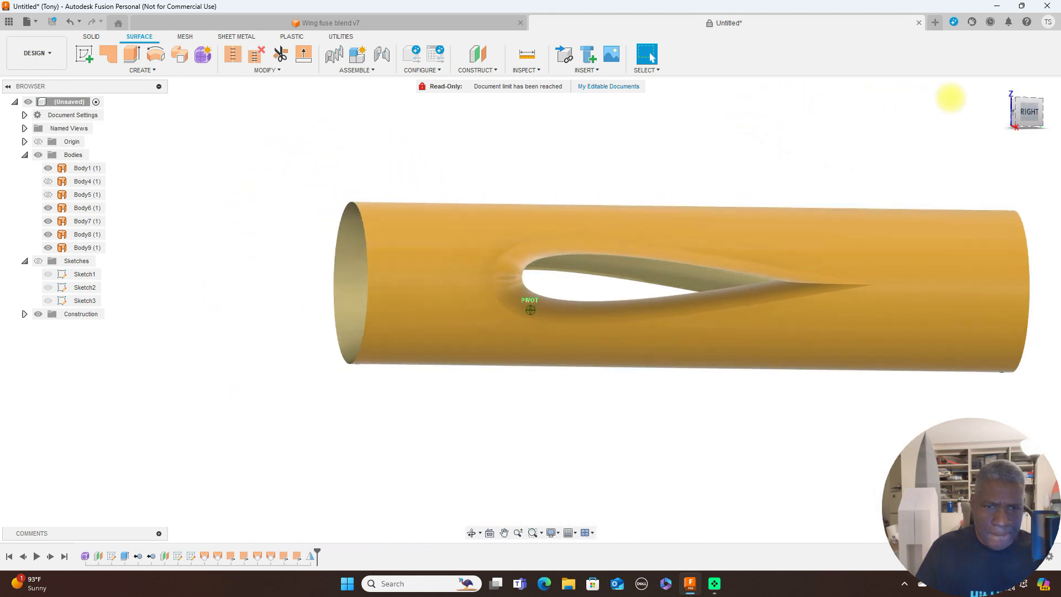